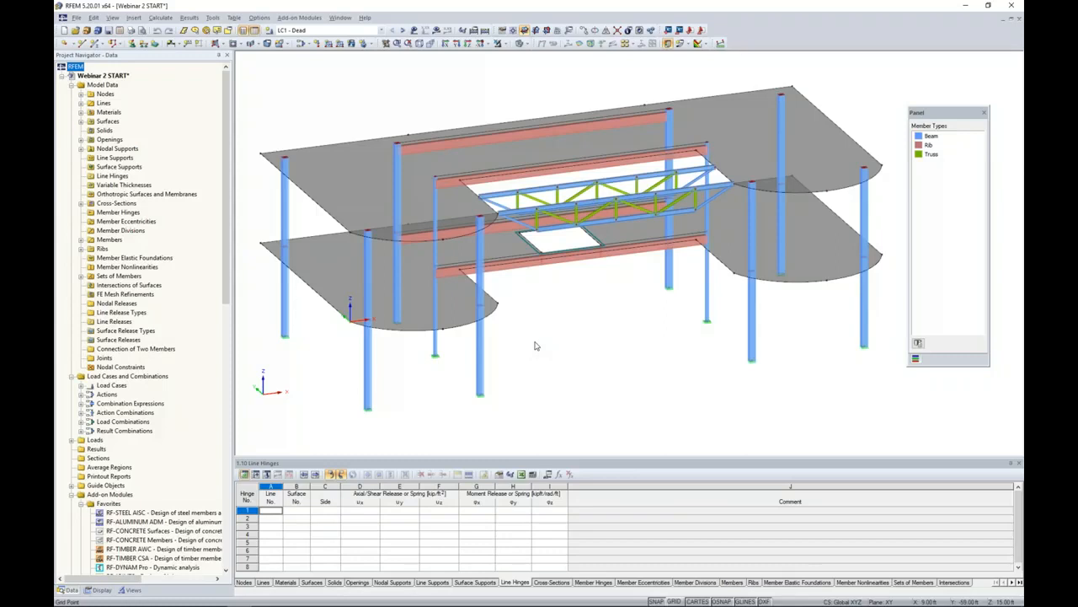
Make load combination CO2 - 1.2D + 1.6L current and briefly display its loads on the model
click(381, 30)
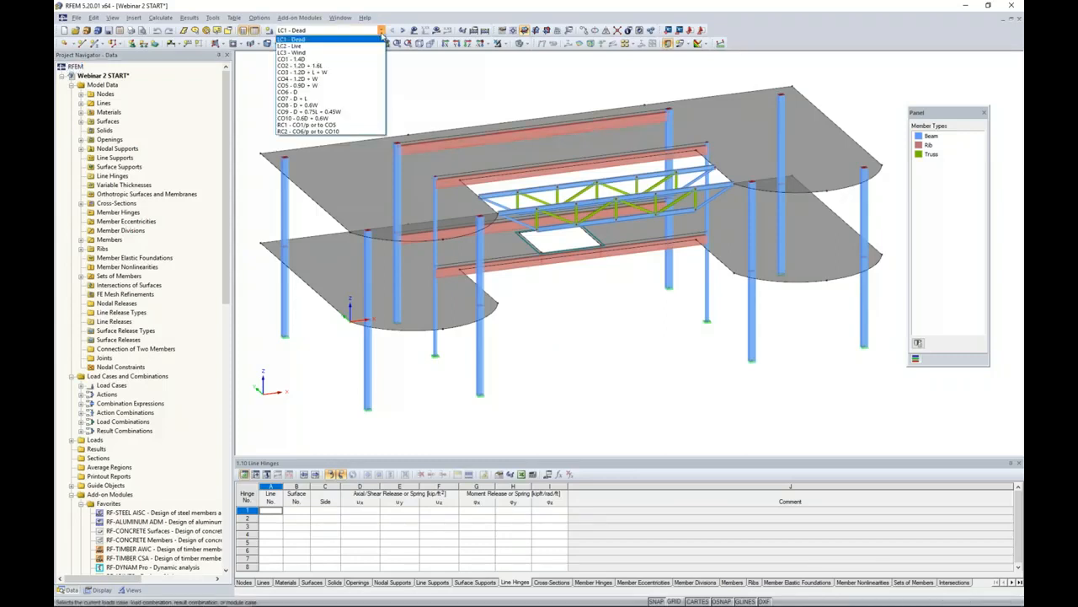
click(344, 69)
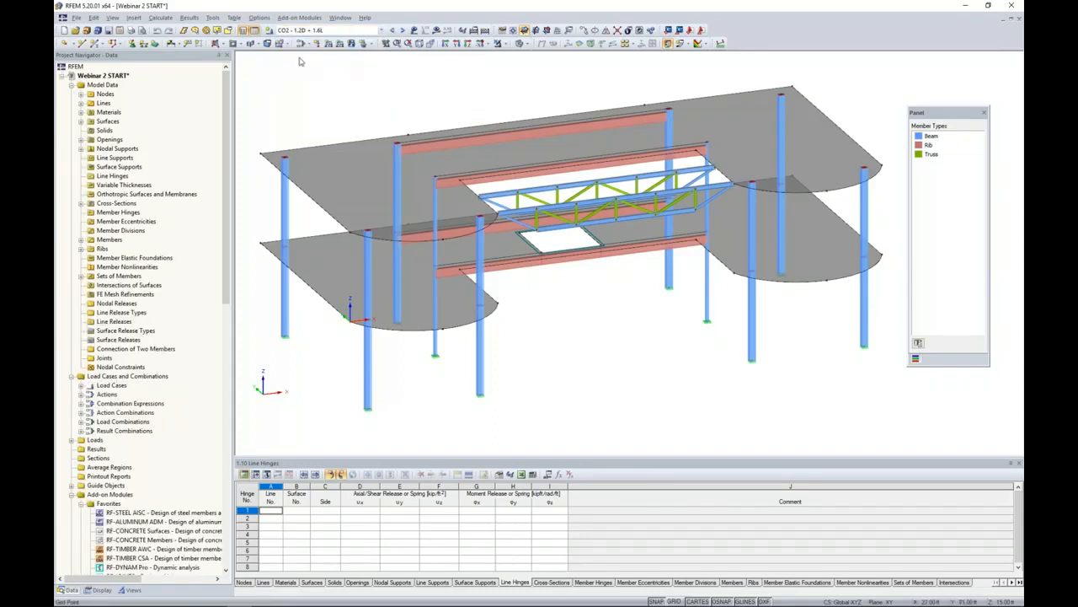
click(414, 29)
ctrl+middle_drag(580, 332, 581, 291)
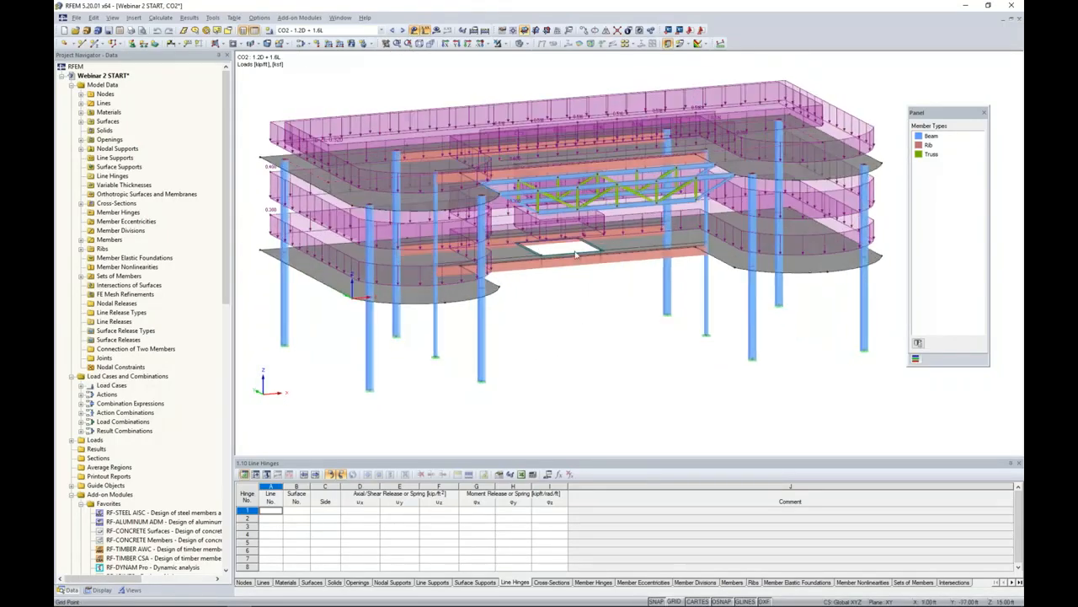
click(416, 30)
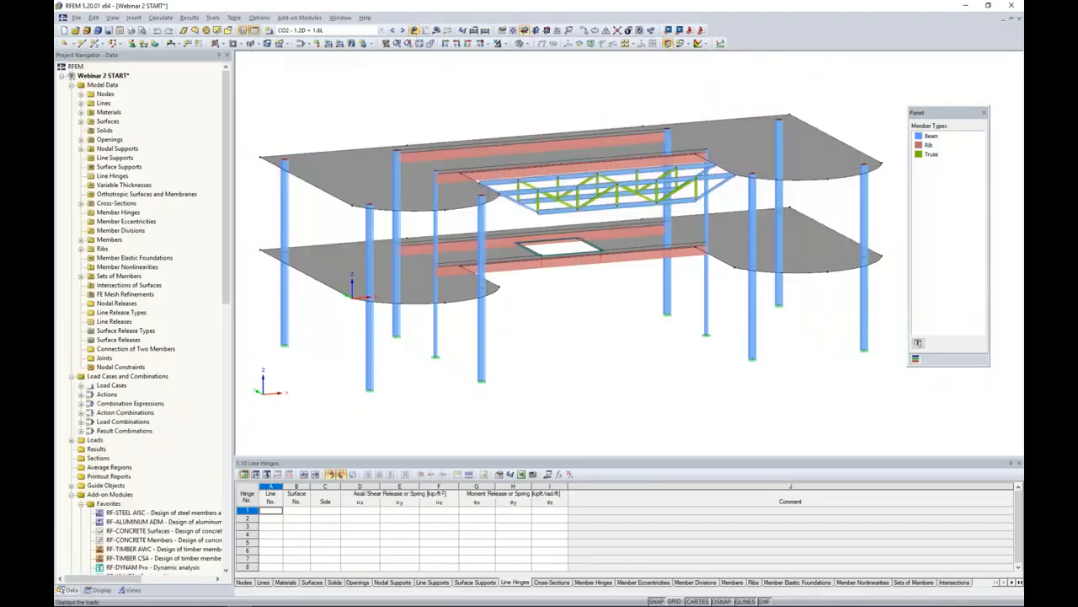
Try to calculate the results of load combination CO2 and read the calculation error description
click(436, 30)
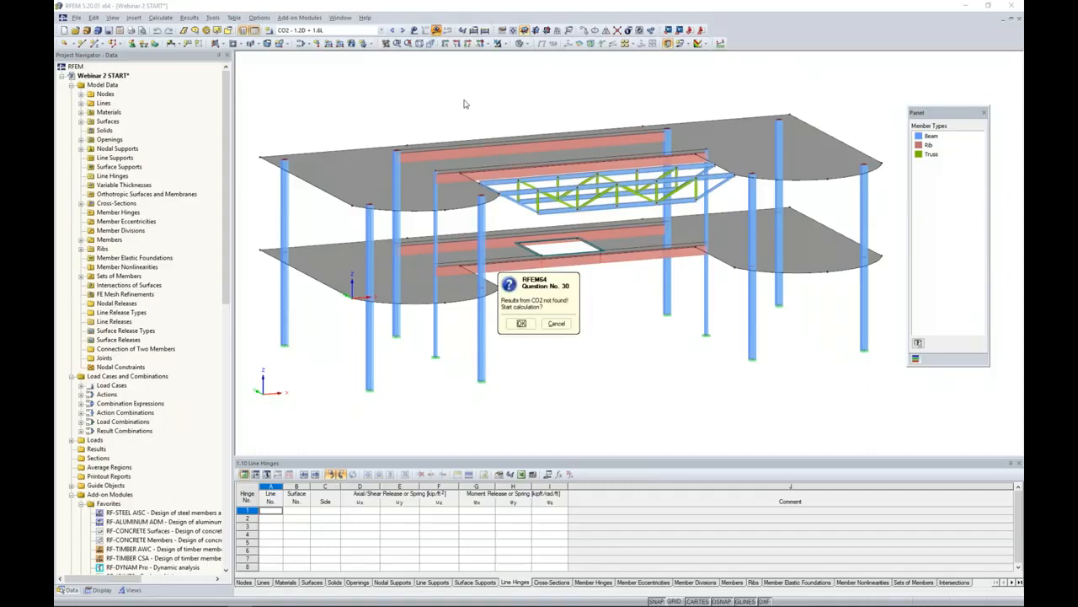
click(523, 324)
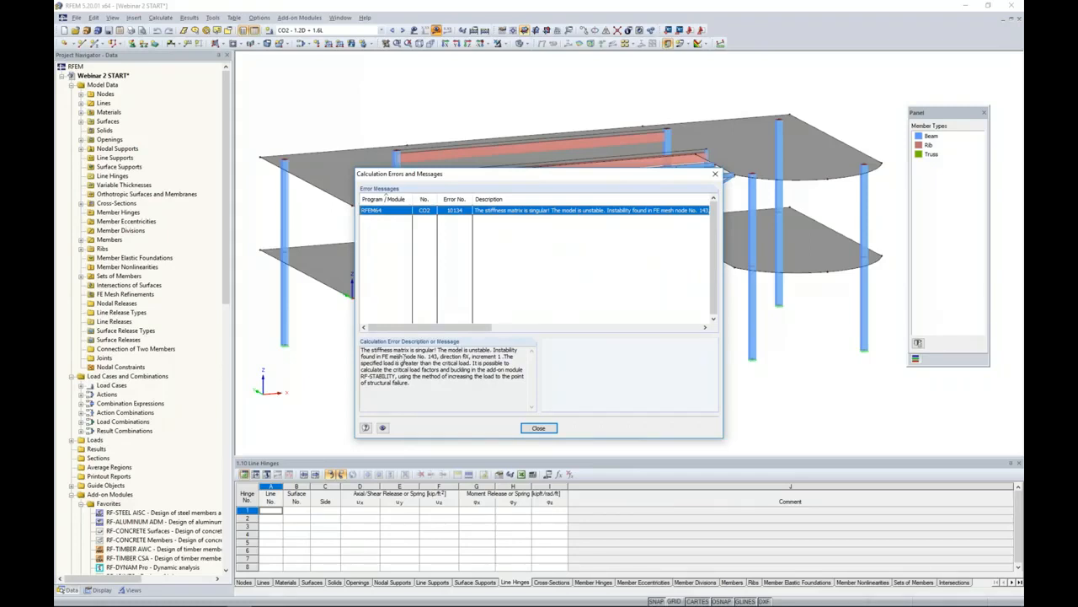
drag(484, 182, 691, 159)
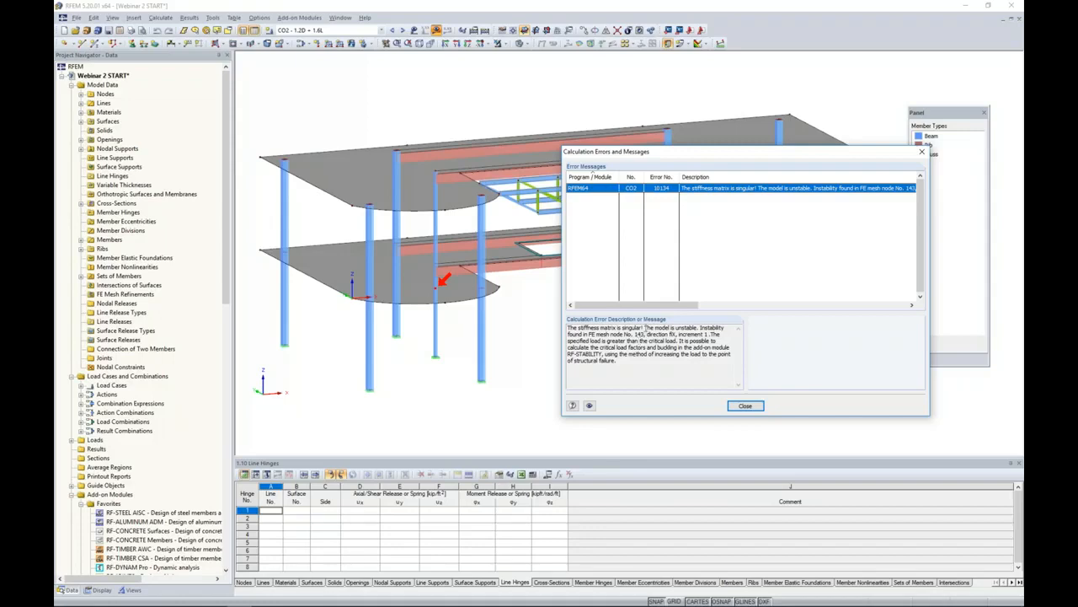
drag(667, 157, 545, 149)
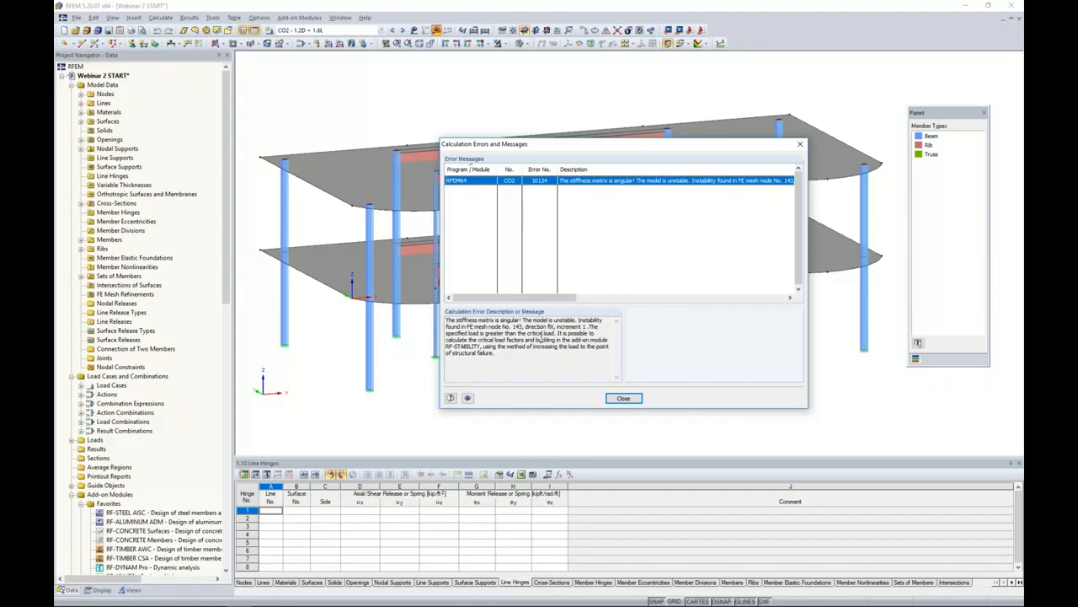
click(623, 398)
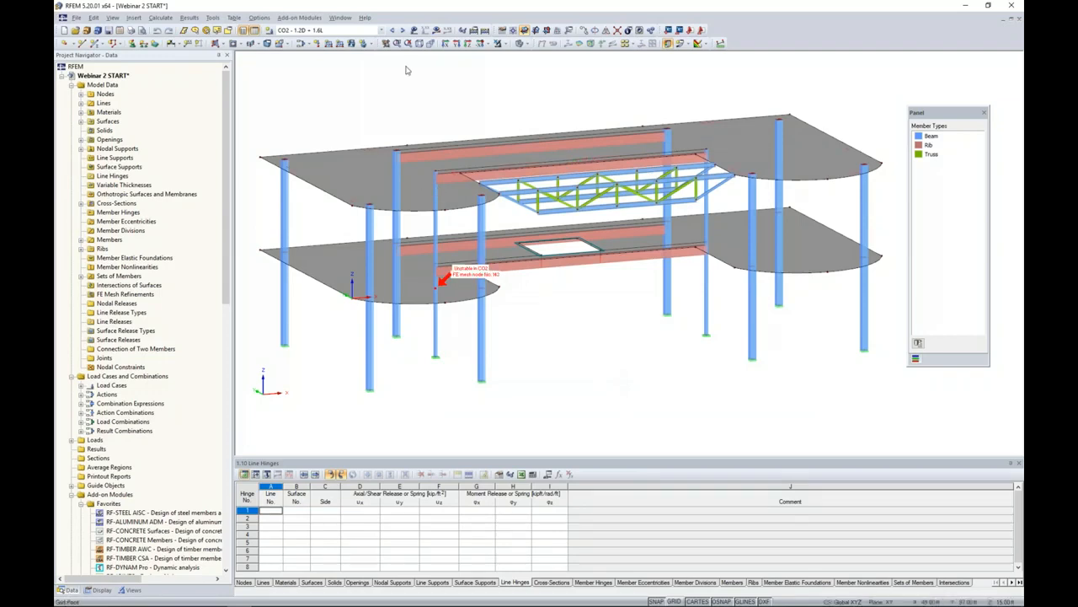
Set the method of analysis for CO2 to geometrically linear analysis and calculate its results
click(301, 44)
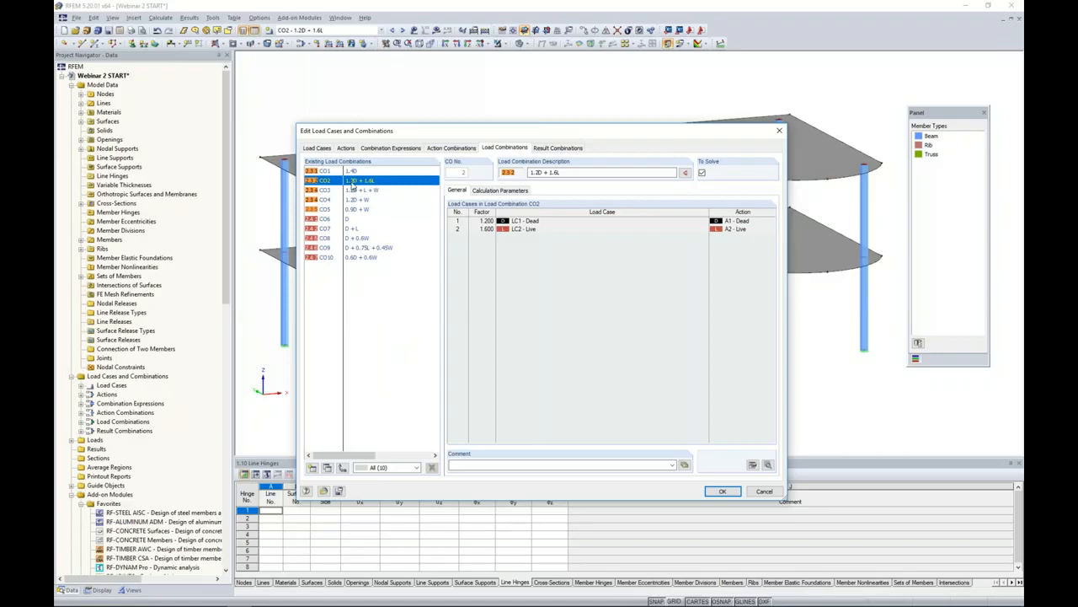
click(504, 191)
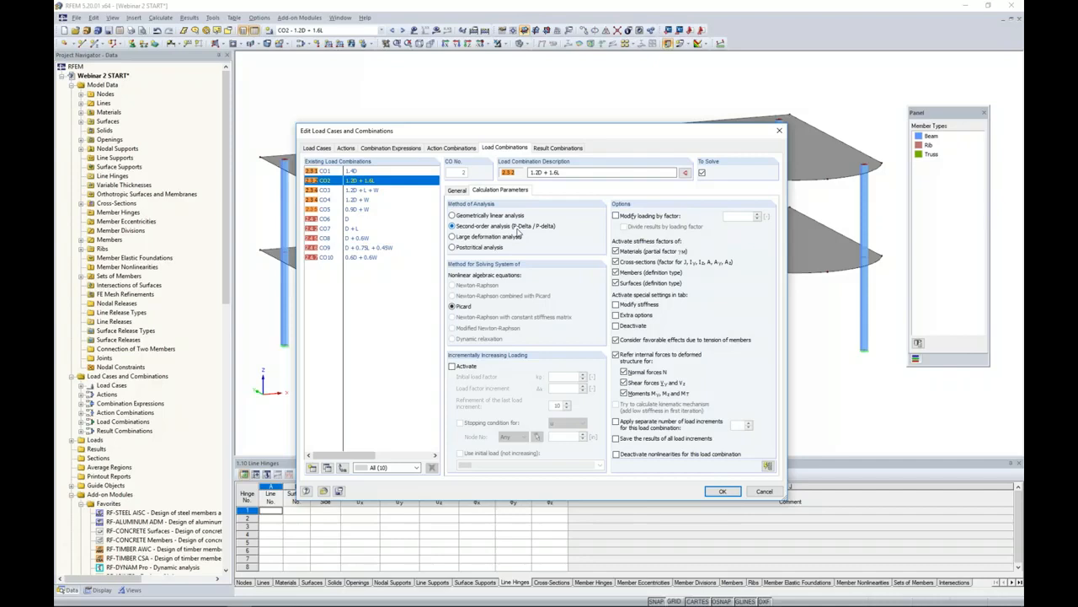
click(463, 217)
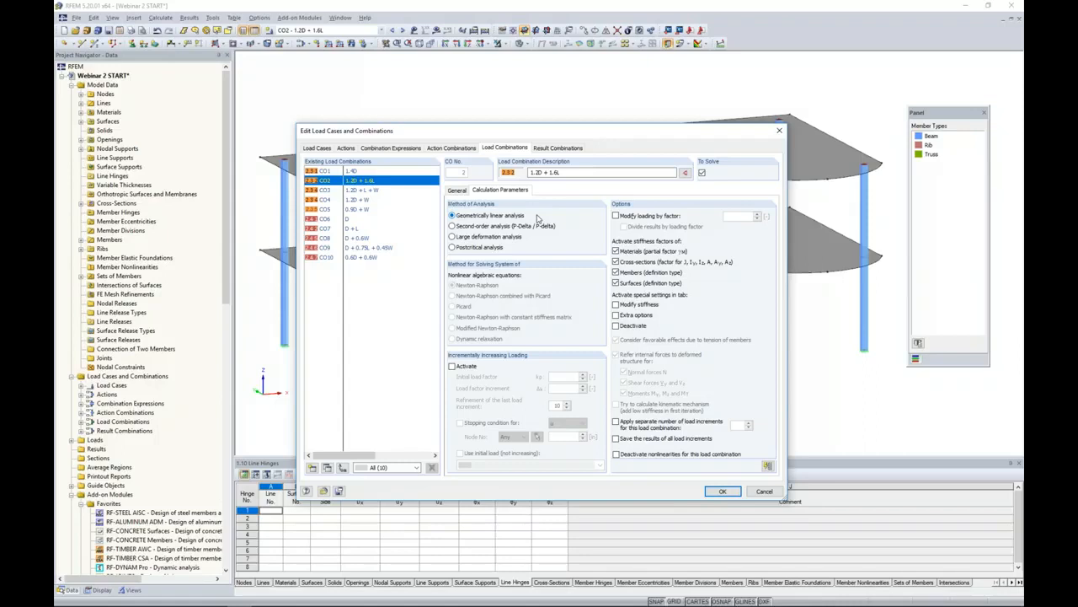
click(722, 491)
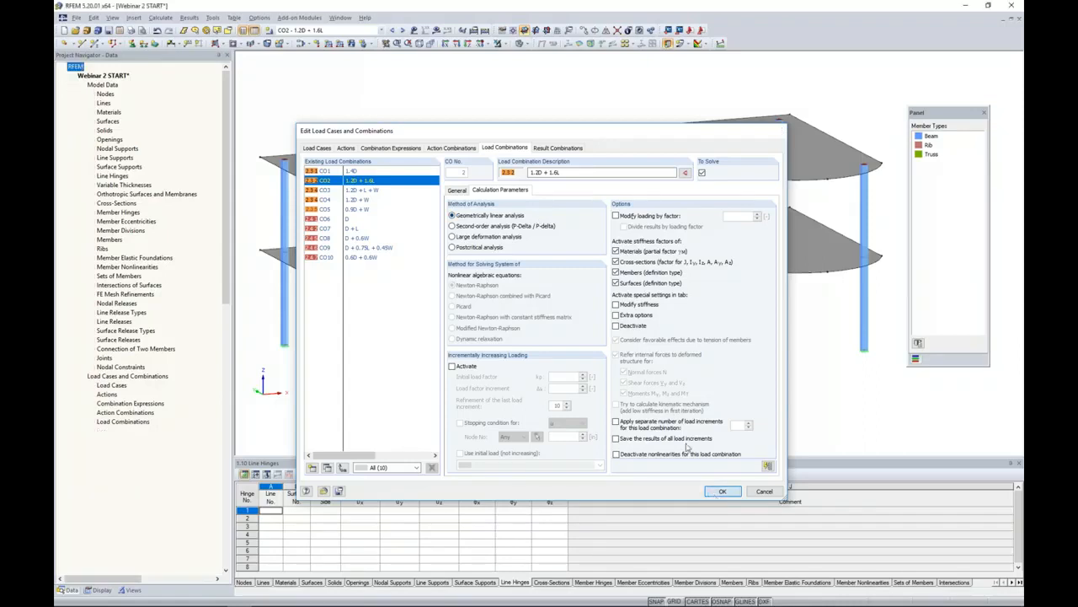
click(436, 29)
click(522, 324)
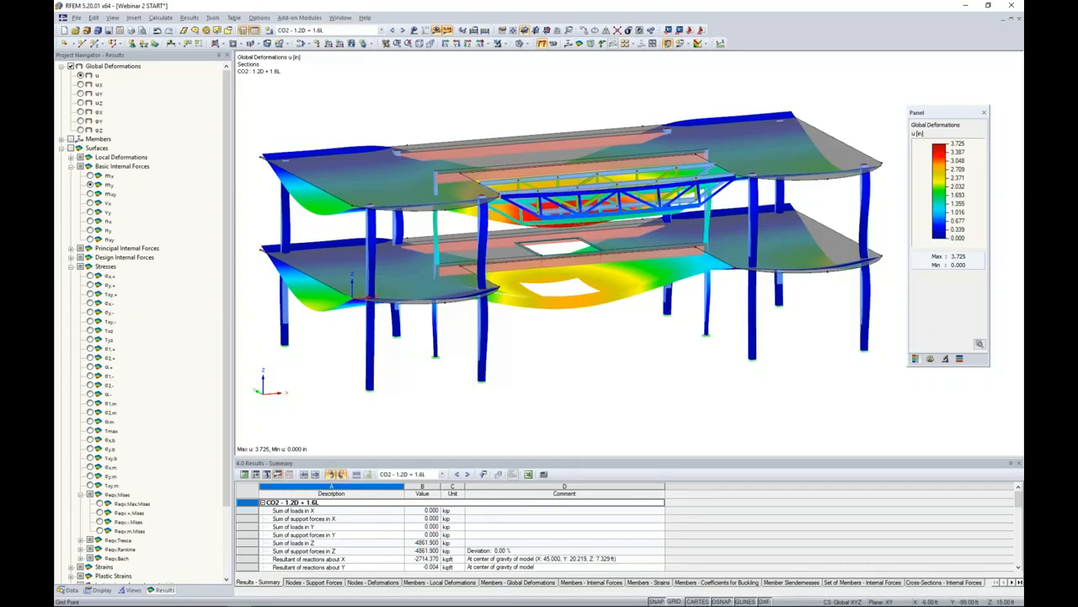
Open the RF-STABILITY add-on module and set it to calculate 4 lowest eigenvalues with axial forces imported from CO2 - 1.2D + 1.6L
click(70, 591)
scroll(179, 299, down, 8)
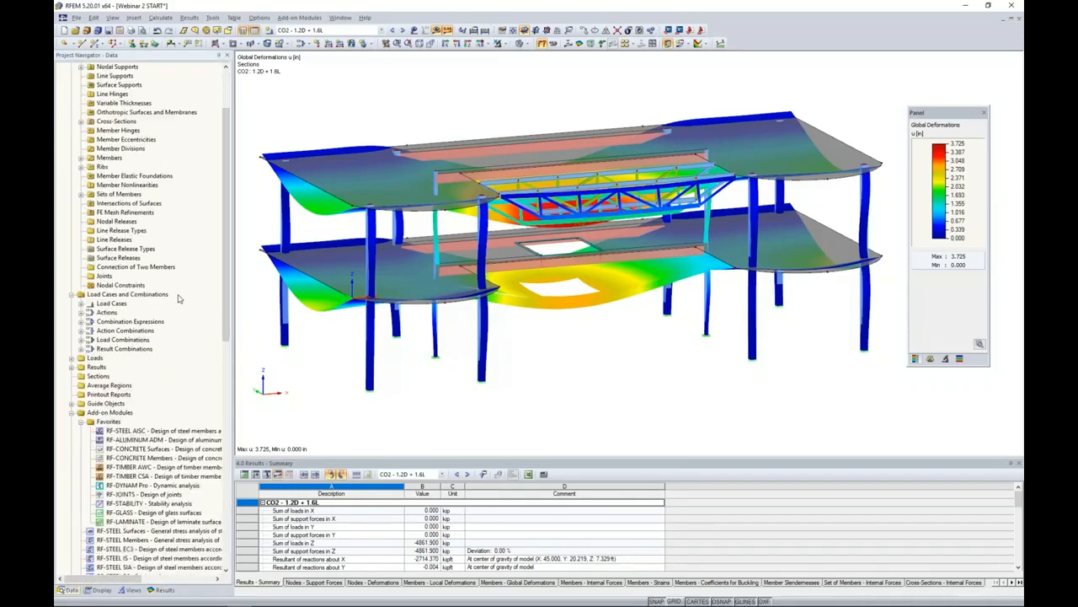
scroll(179, 300, down, 2)
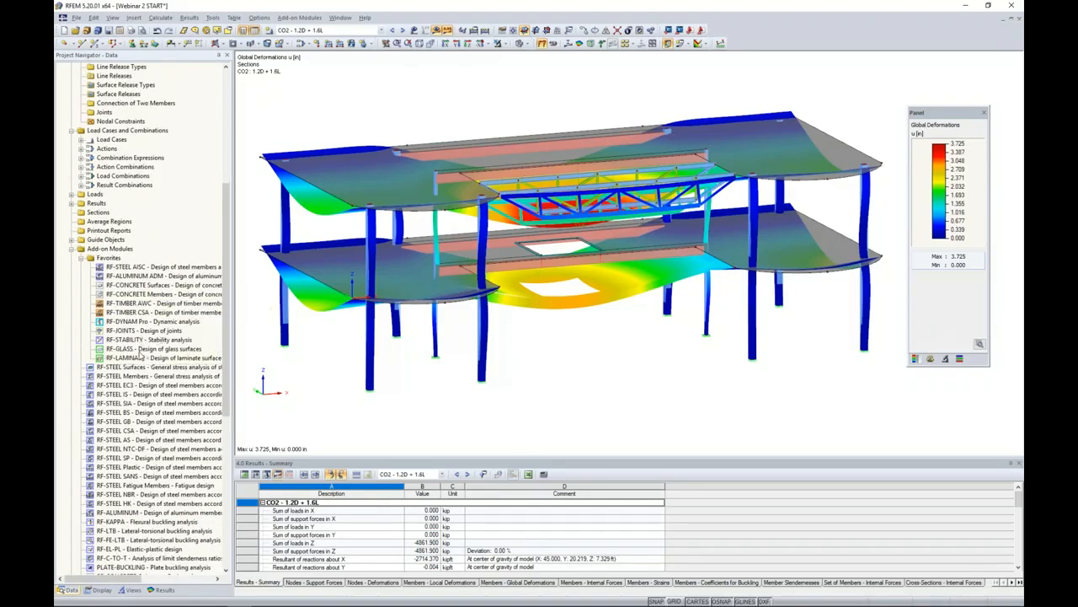
double_click(135, 340)
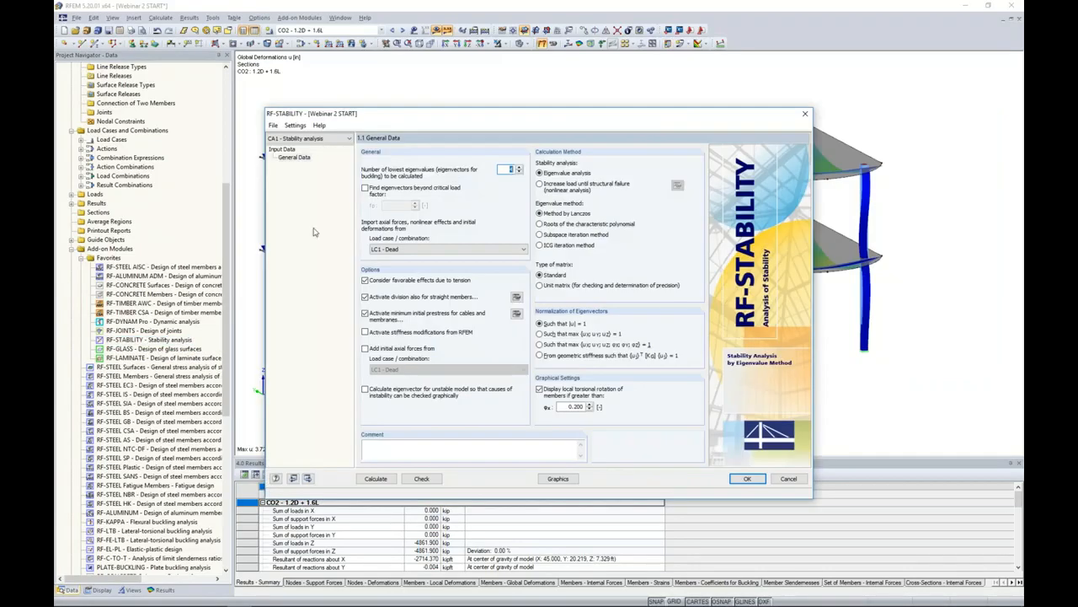
drag(398, 117, 411, 102)
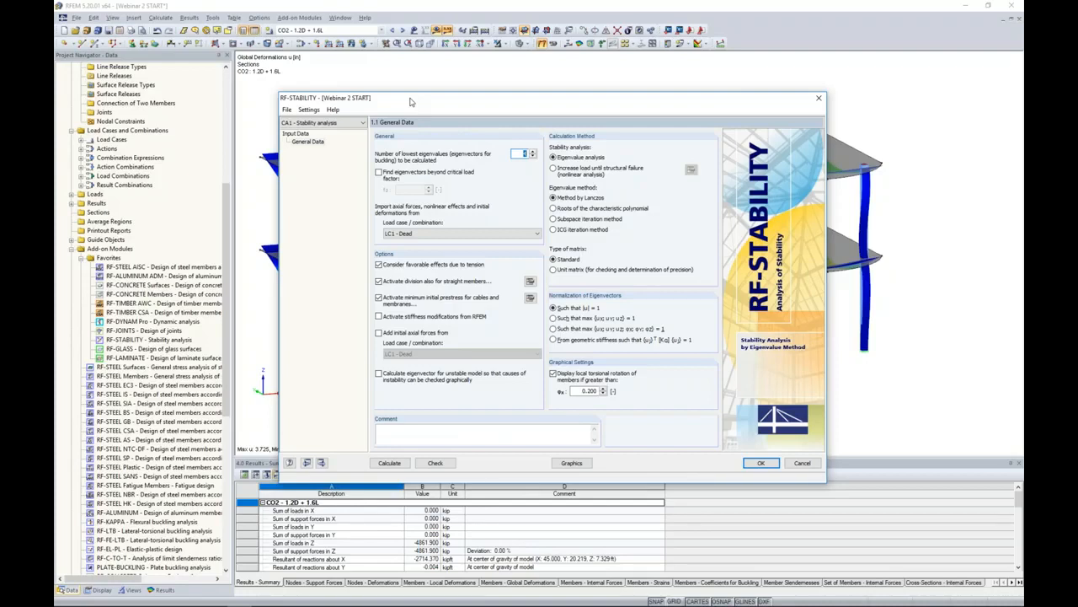
double_click(517, 153)
text(4)
click(441, 233)
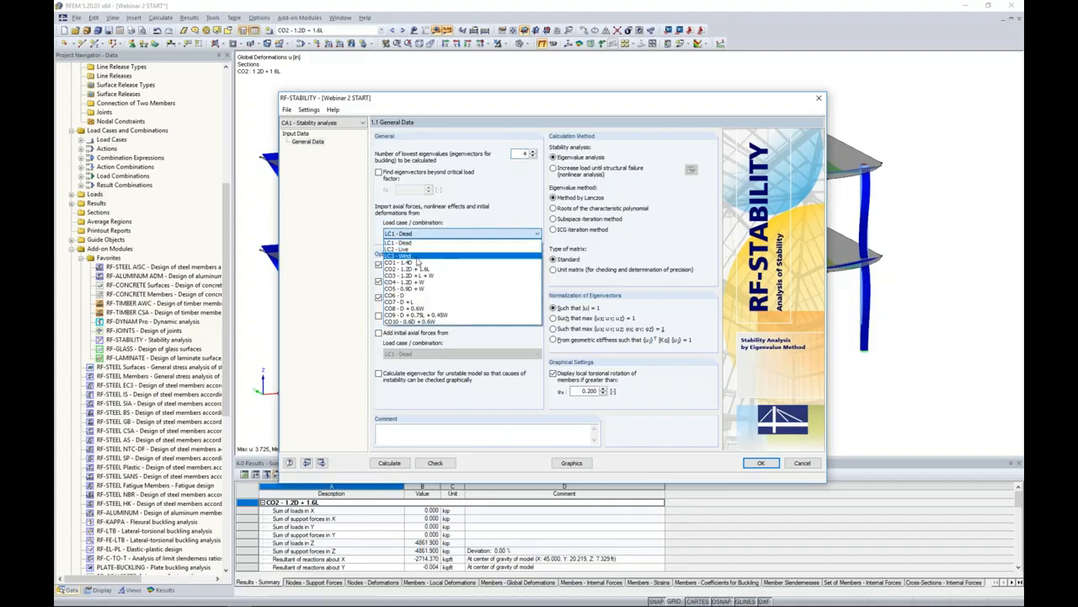
click(418, 270)
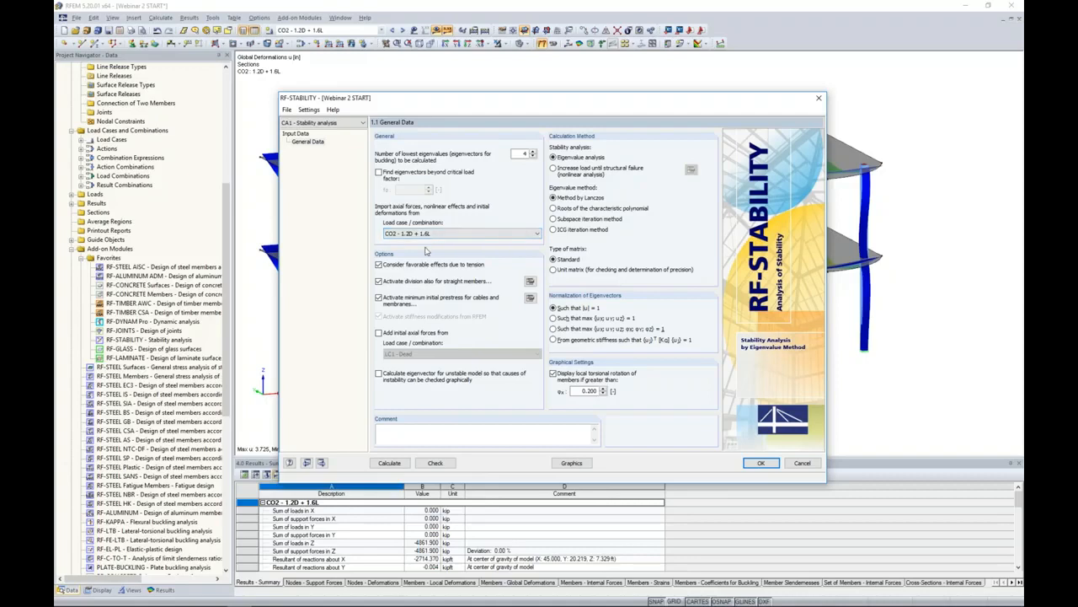
click(378, 373)
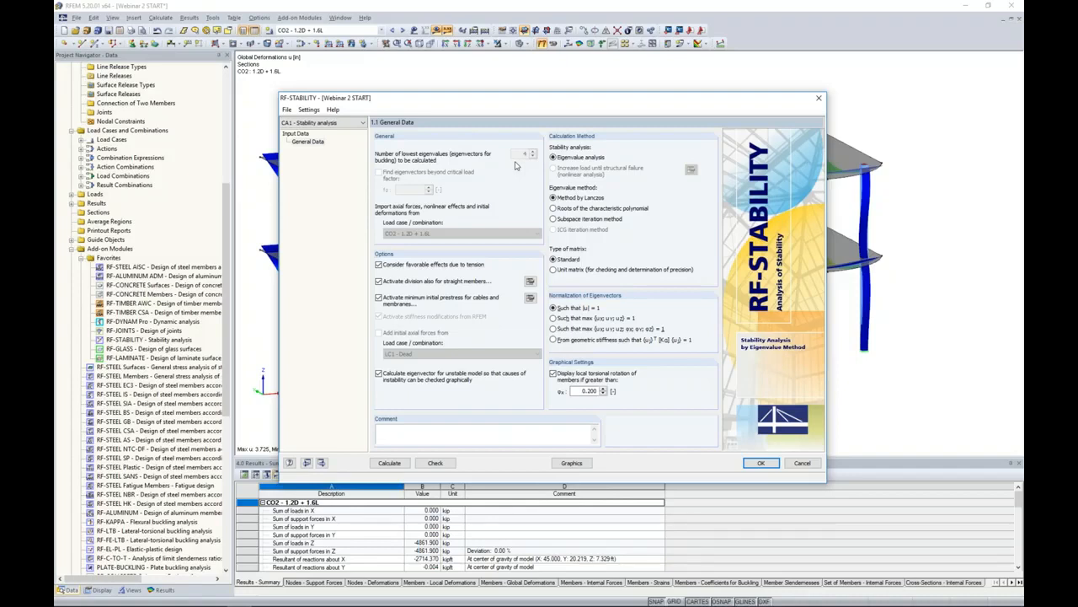
click(378, 374)
click(379, 375)
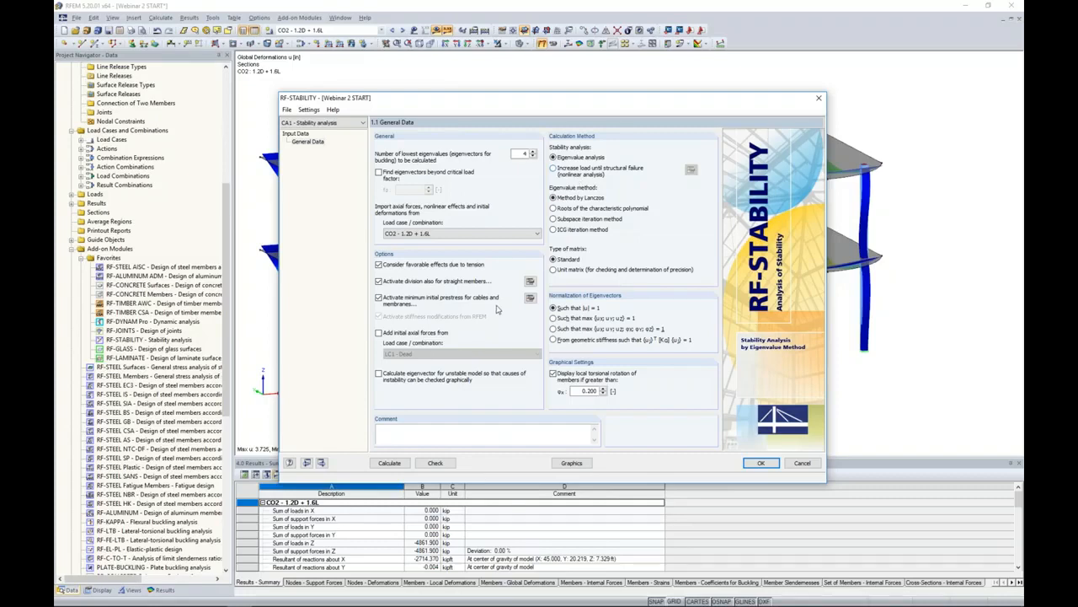
Run the stability calculation and compare the critical load factors and buckling mode shapes of eigenvectors 1 to 4
click(389, 463)
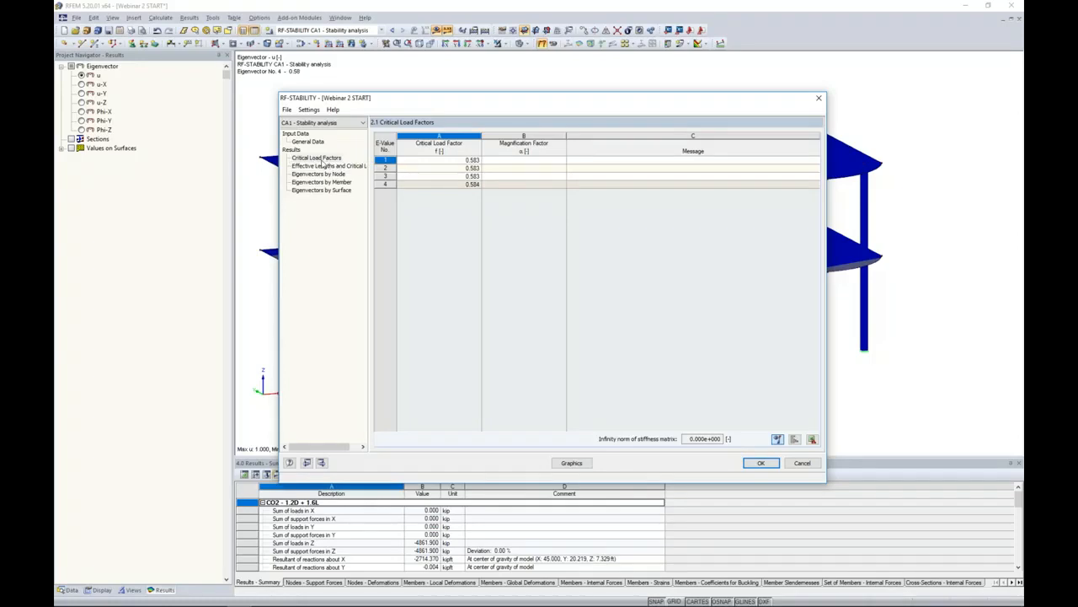
click(449, 167)
click(449, 175)
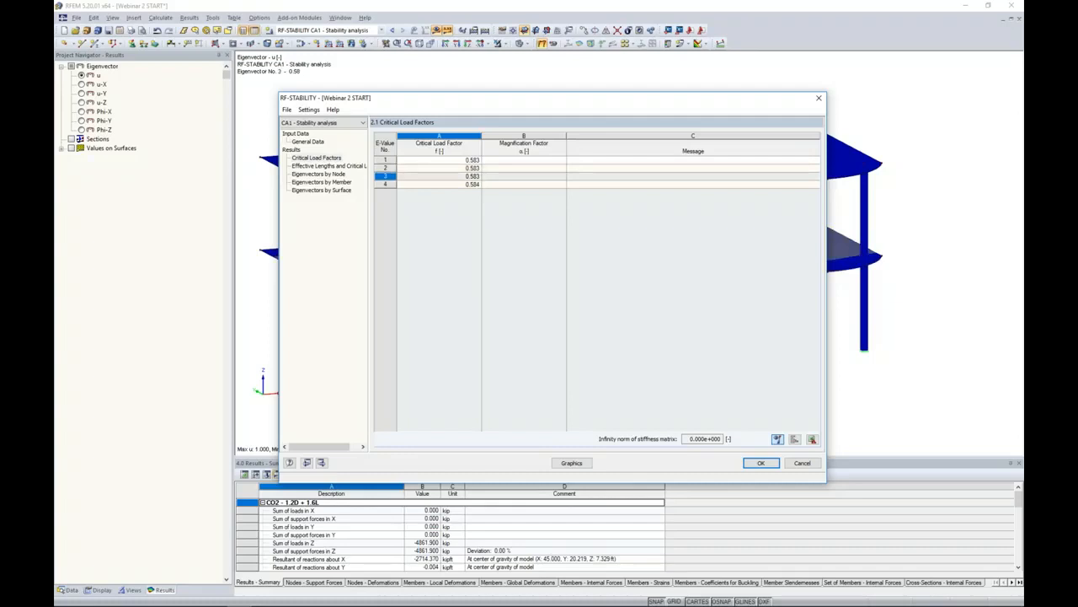
drag(434, 106, 461, 382)
click(462, 436)
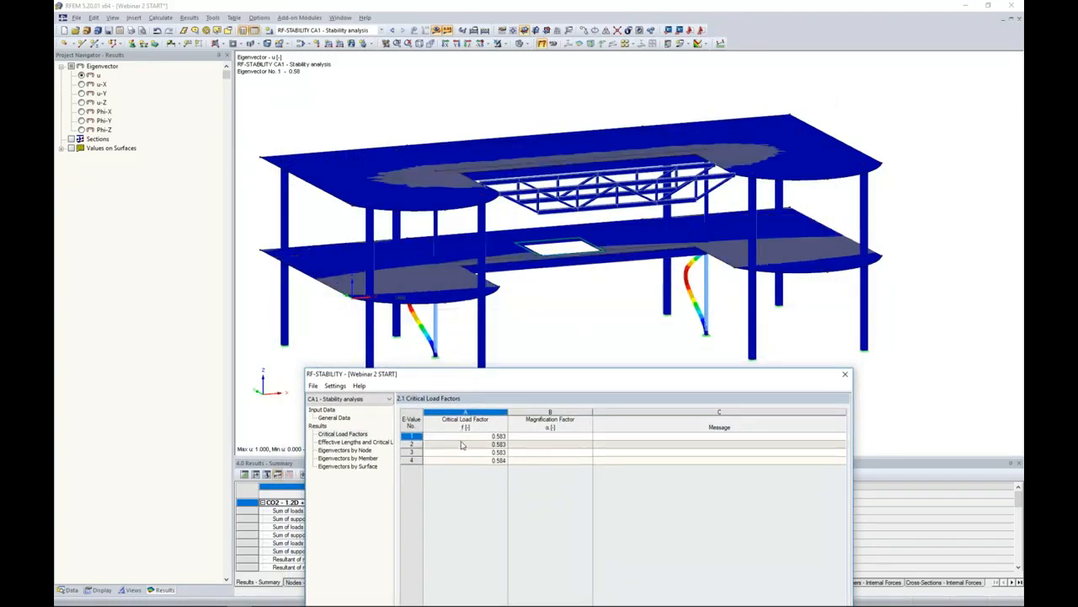
click(461, 444)
click(461, 451)
click(462, 460)
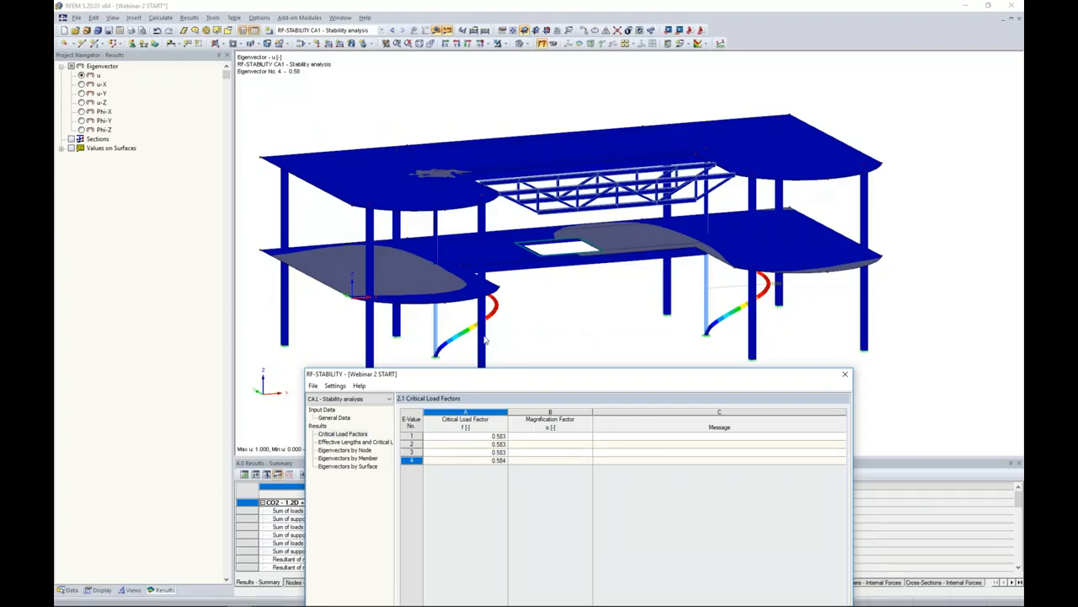
click(470, 437)
drag(497, 374, 500, 132)
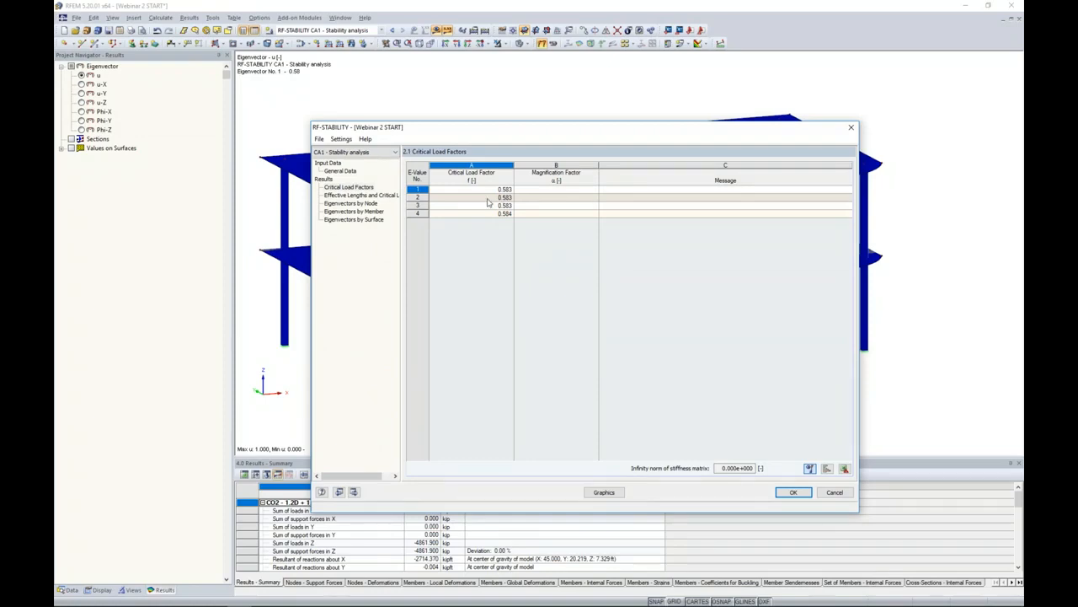
mouse_move(471, 127)
mouse_down()
mouse_move(465, 394)
mouse_move(484, 202)
mouse_move(478, 118)
mouse_up()
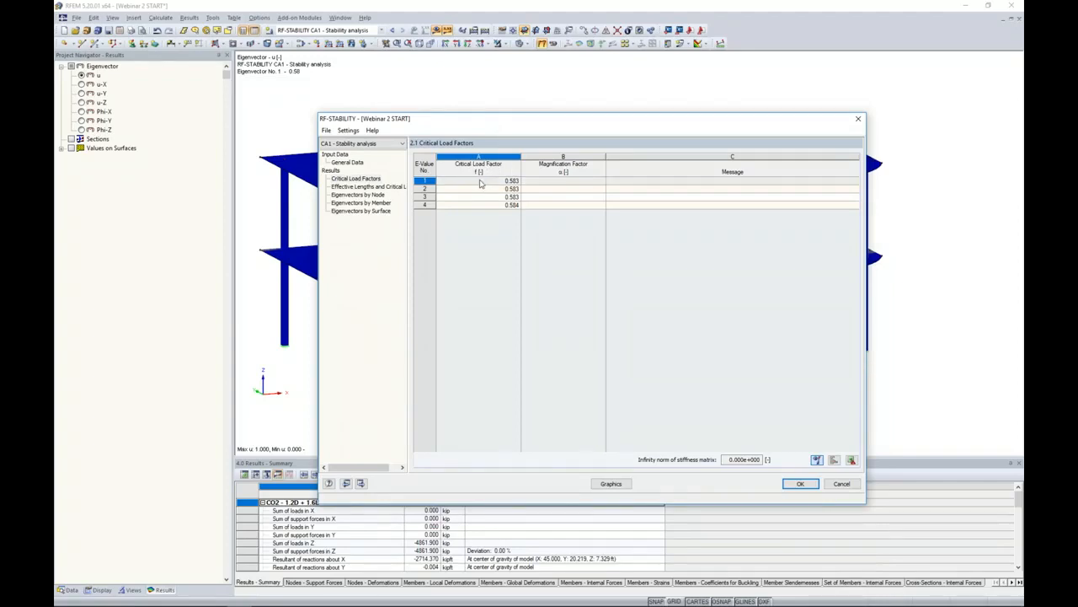
mouse_move(502, 119)
mouse_down()
mouse_move(495, 389)
mouse_move(502, 241)
mouse_move(487, 107)
mouse_up()
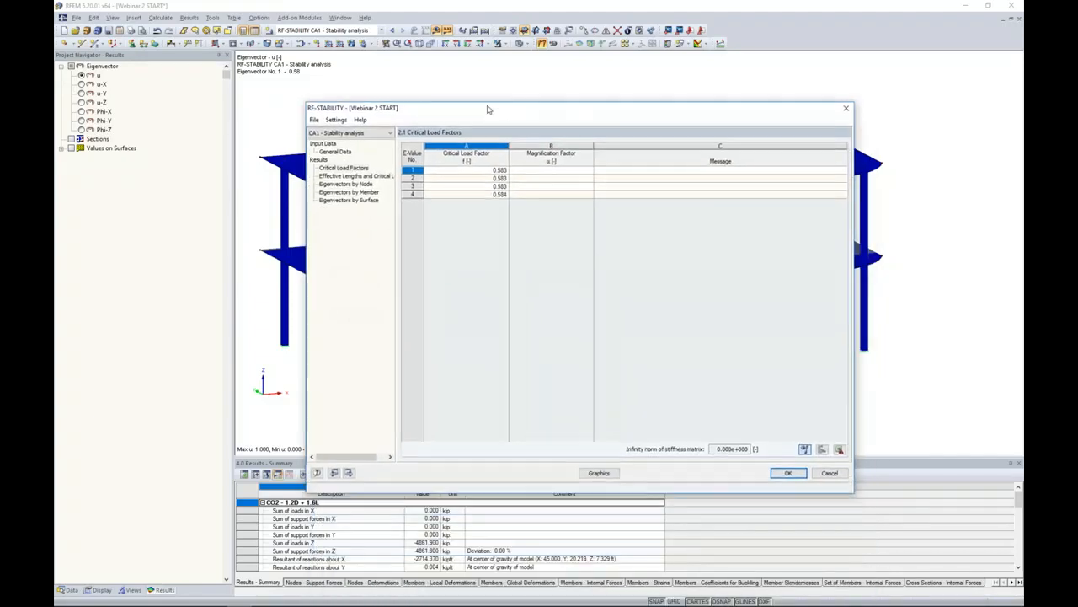
Examine the effective lengths and critical loads of members 2 and 3 against the model, and return to the critical load factors
click(360, 170)
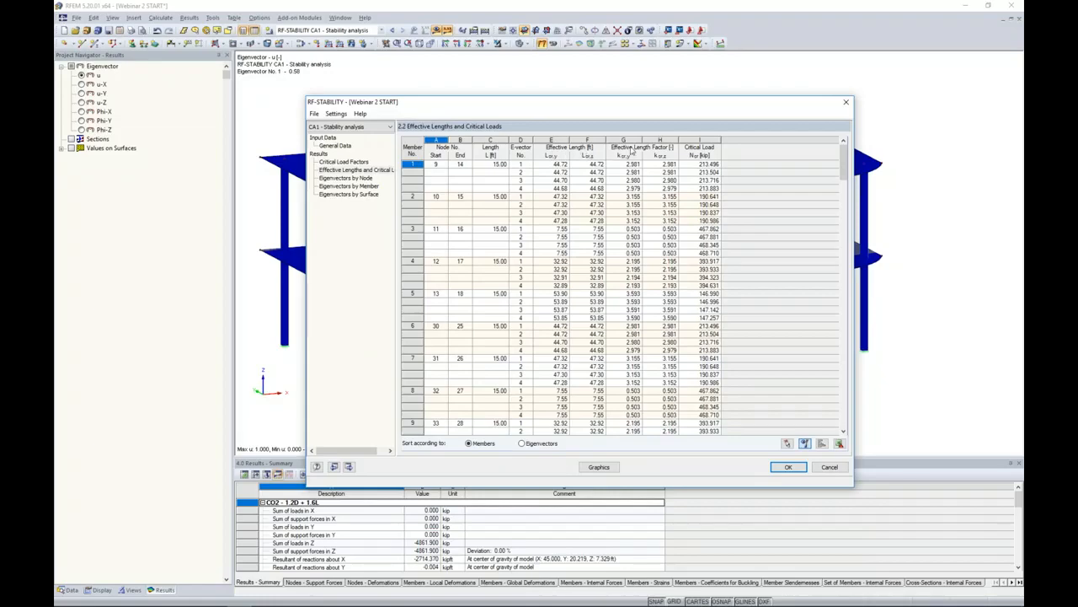
drag(587, 108, 535, 375)
click(500, 457)
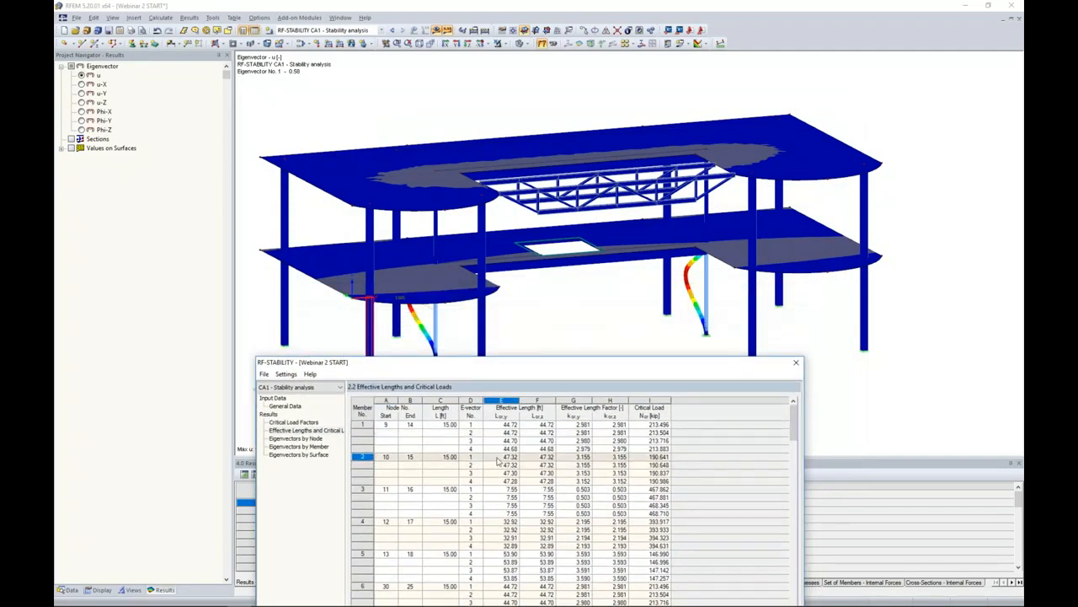
click(500, 498)
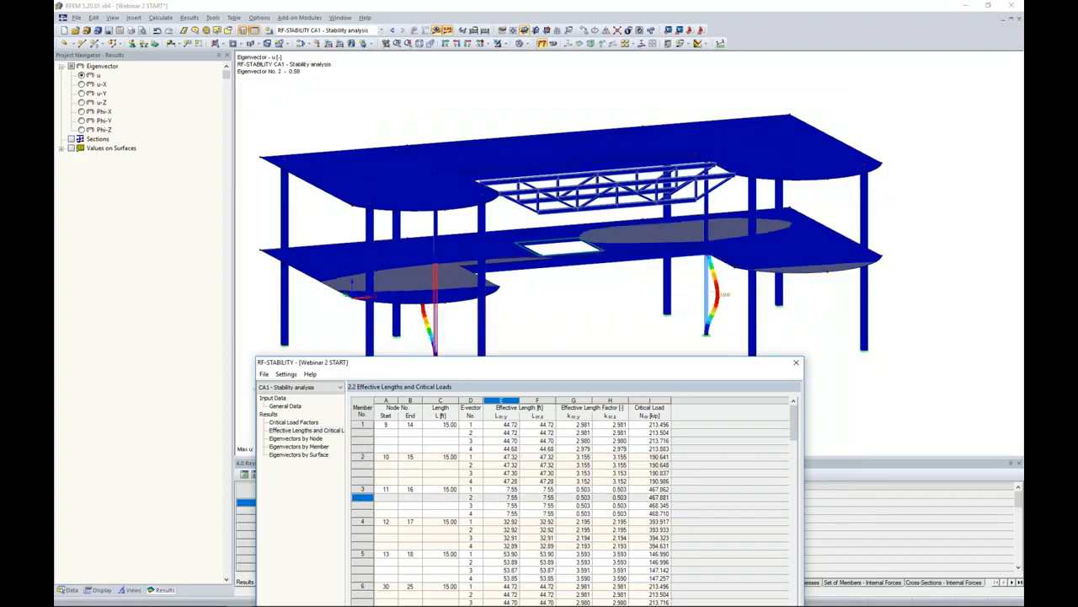
click(482, 341)
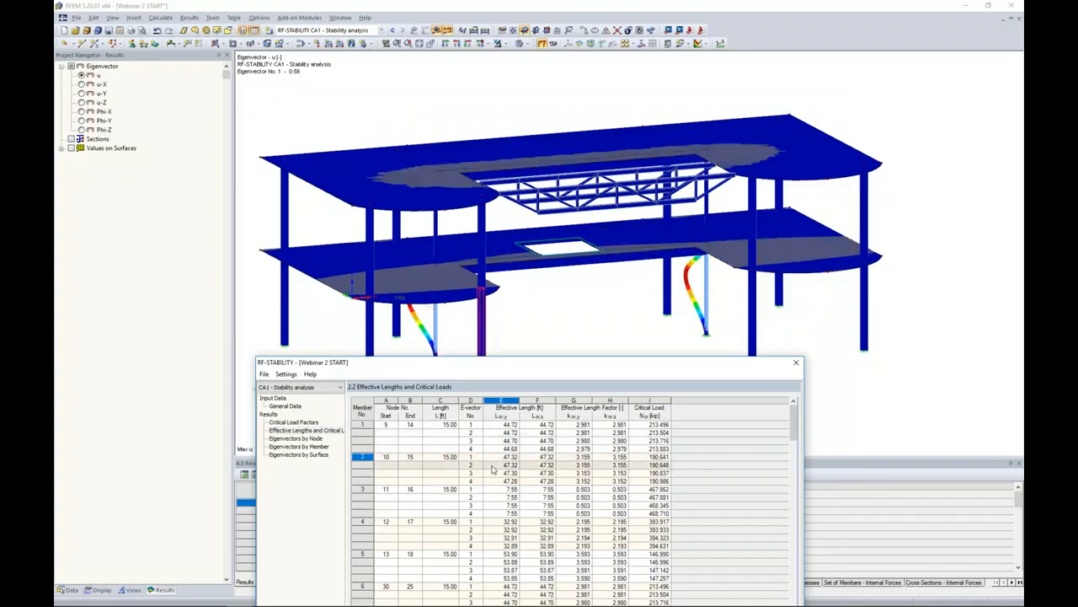
drag(525, 371, 542, 116)
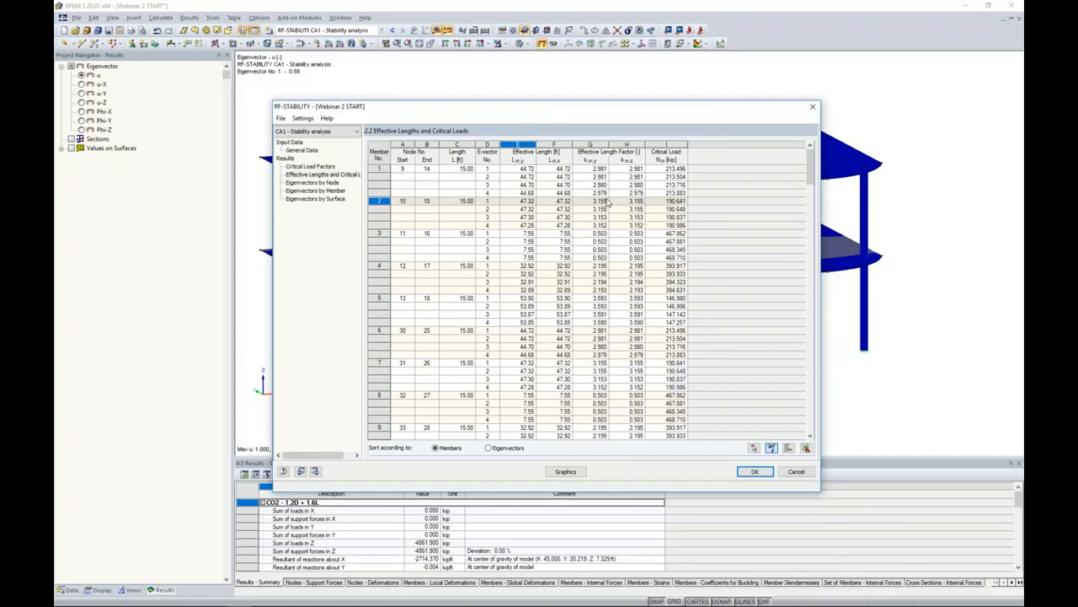
click(327, 167)
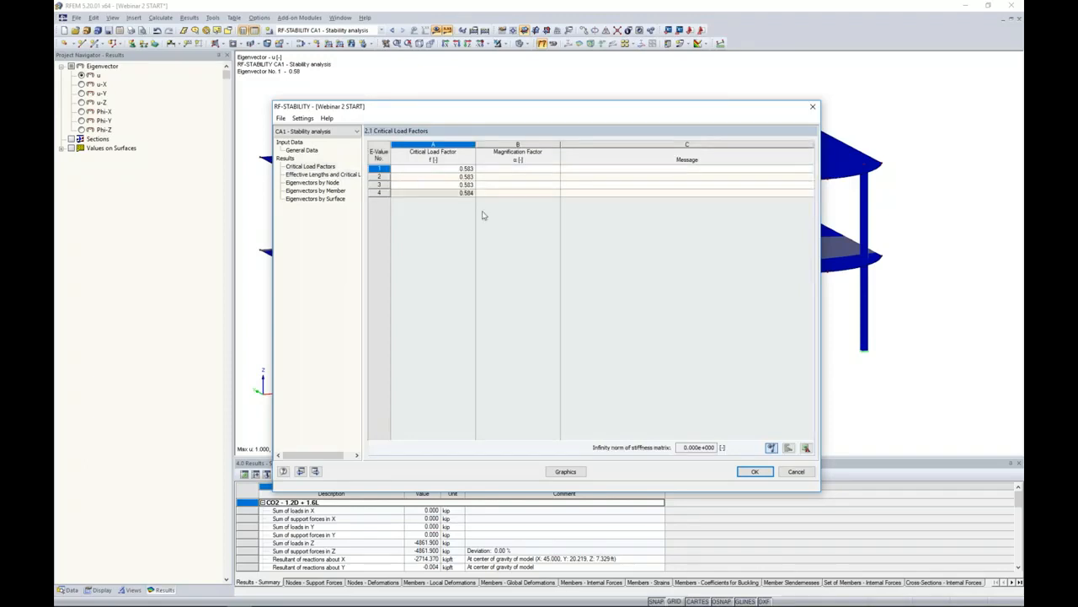
Close the RF-STABILITY module window and display the buckling shape of eigenvector 2 on the slender columns
click(754, 471)
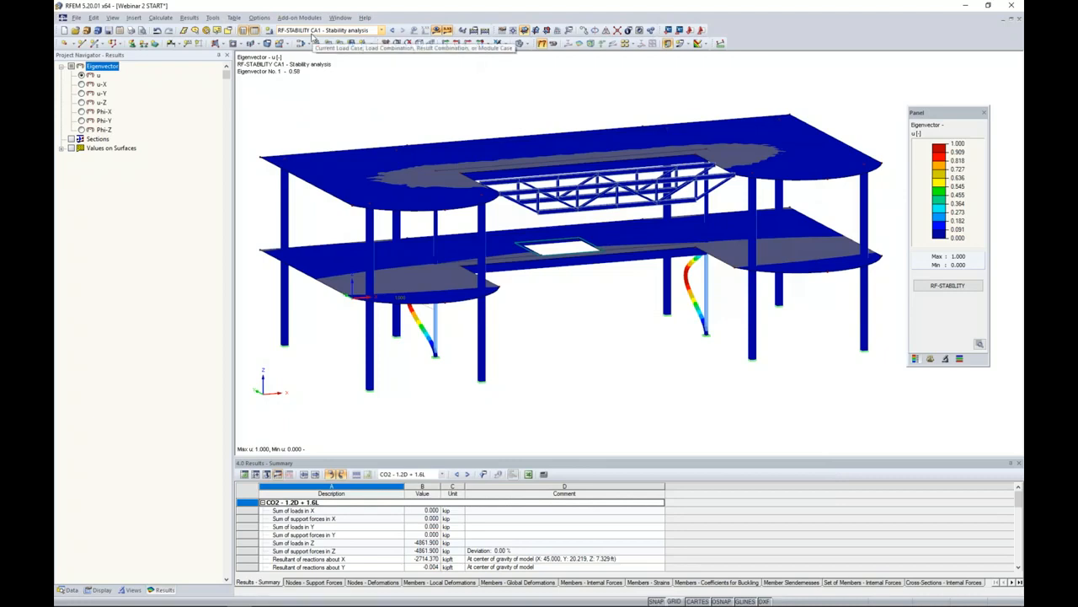
click(930, 358)
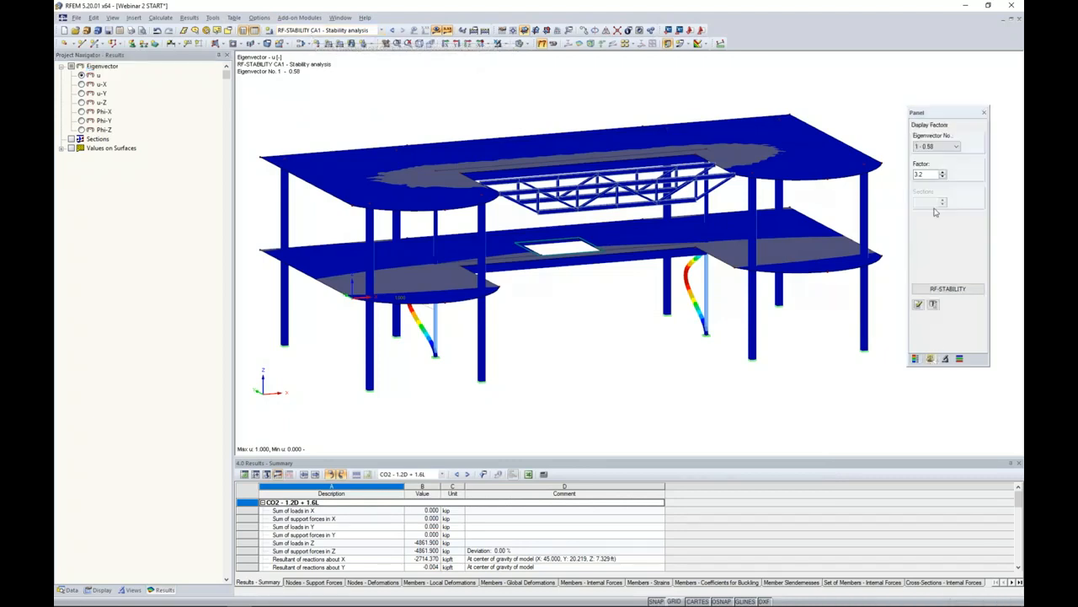
click(937, 147)
click(931, 162)
ctrl+middle_drag(522, 383, 571, 355)
scroll(571, 354, up, 5)
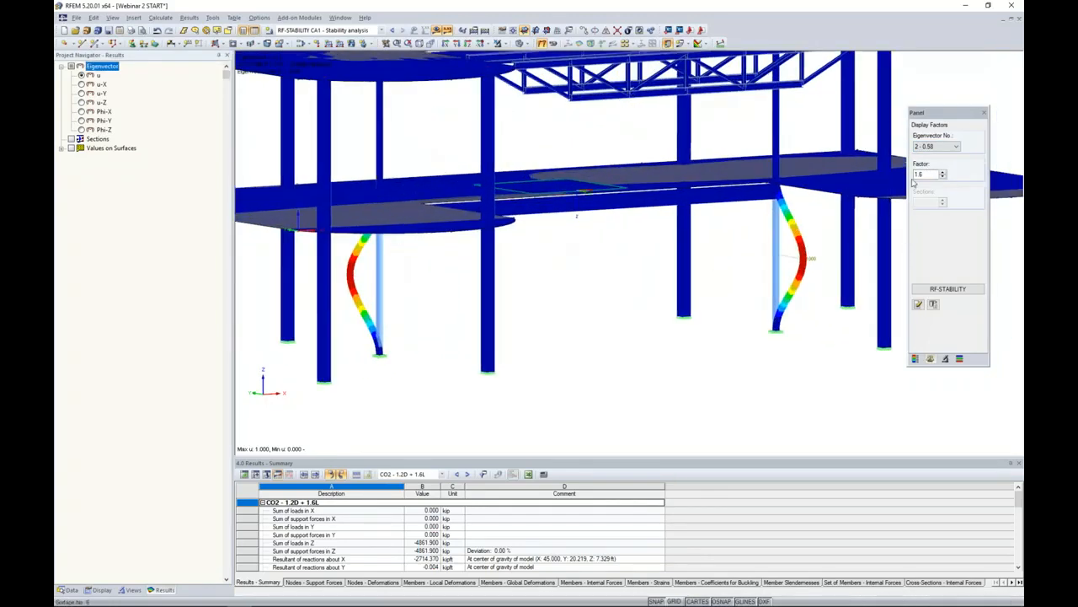
Display the buckling shapes of eigenvectors 3 and 4 and compare which columns buckle in the model
click(935, 147)
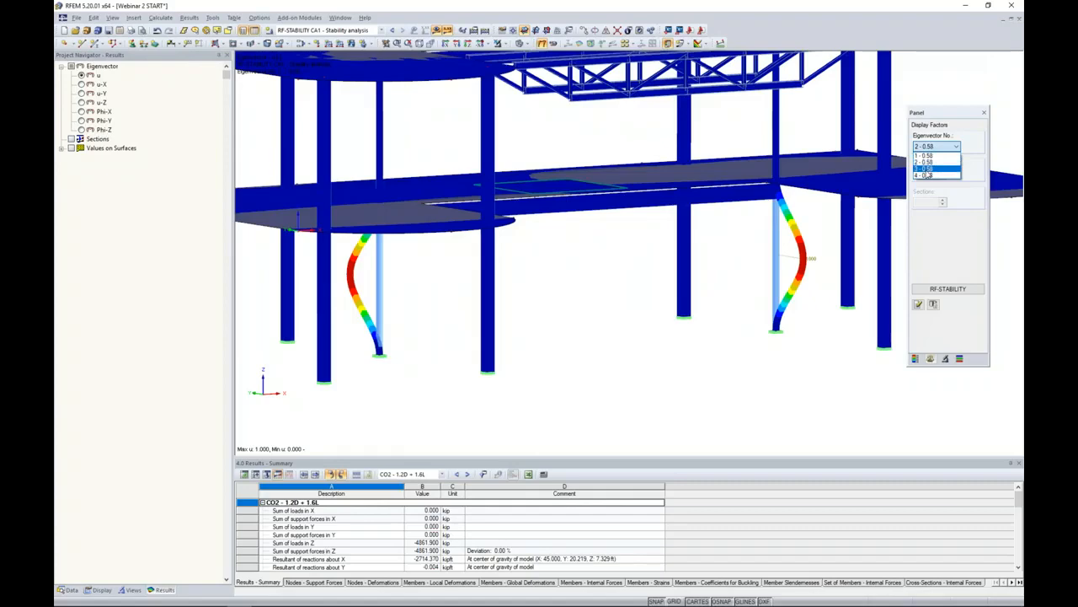
click(927, 169)
mouse_move(659, 300)
ctrl+middle_down()
mouse_move(590, 310)
mouse_move(471, 300)
mouse_move(643, 299)
ctrl+middle_up()
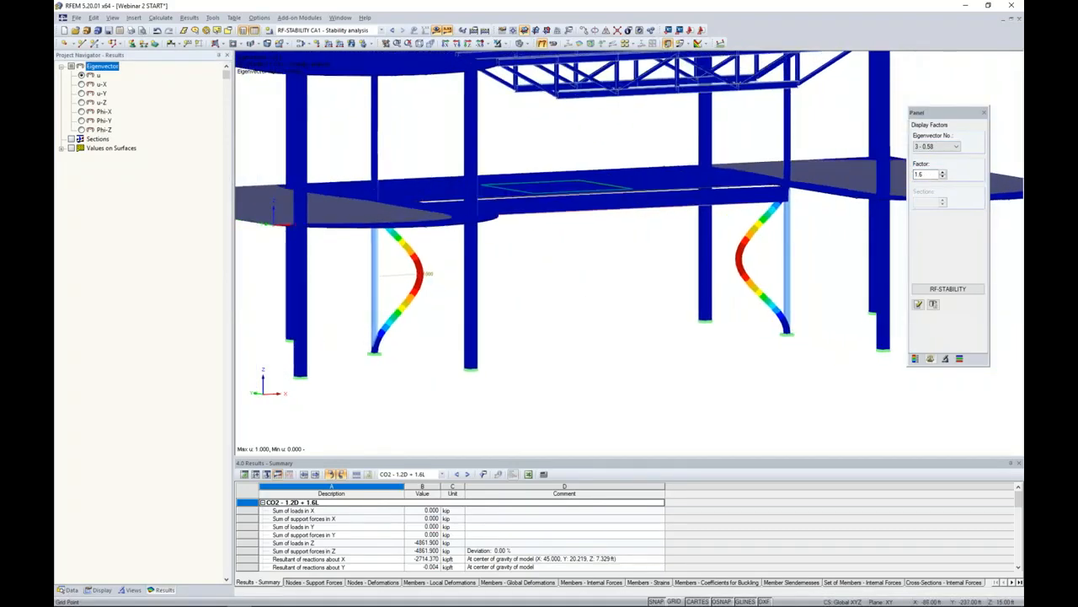
click(931, 150)
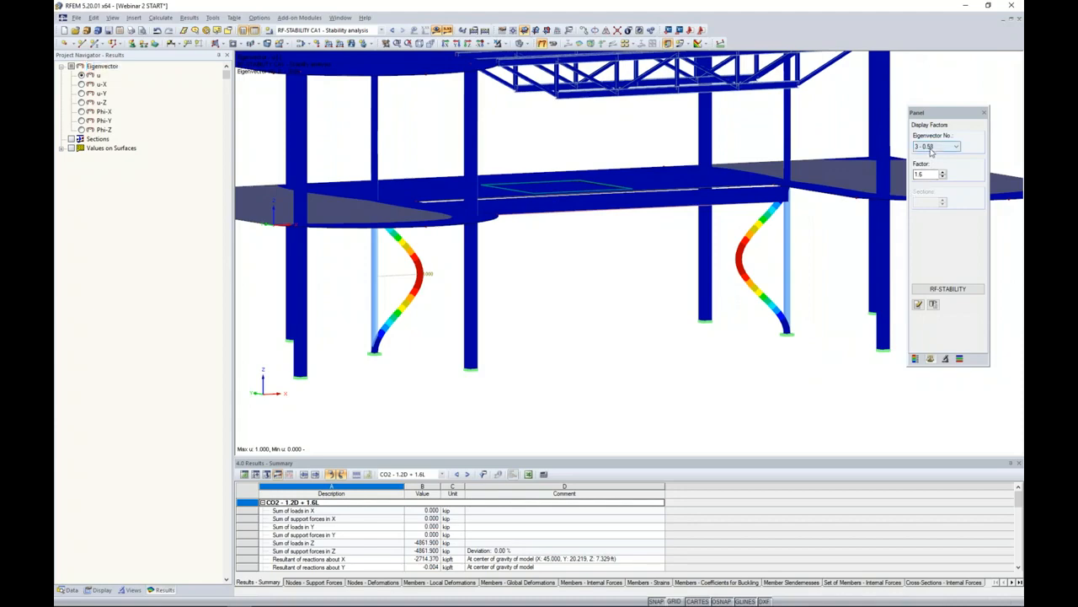
click(931, 150)
click(927, 178)
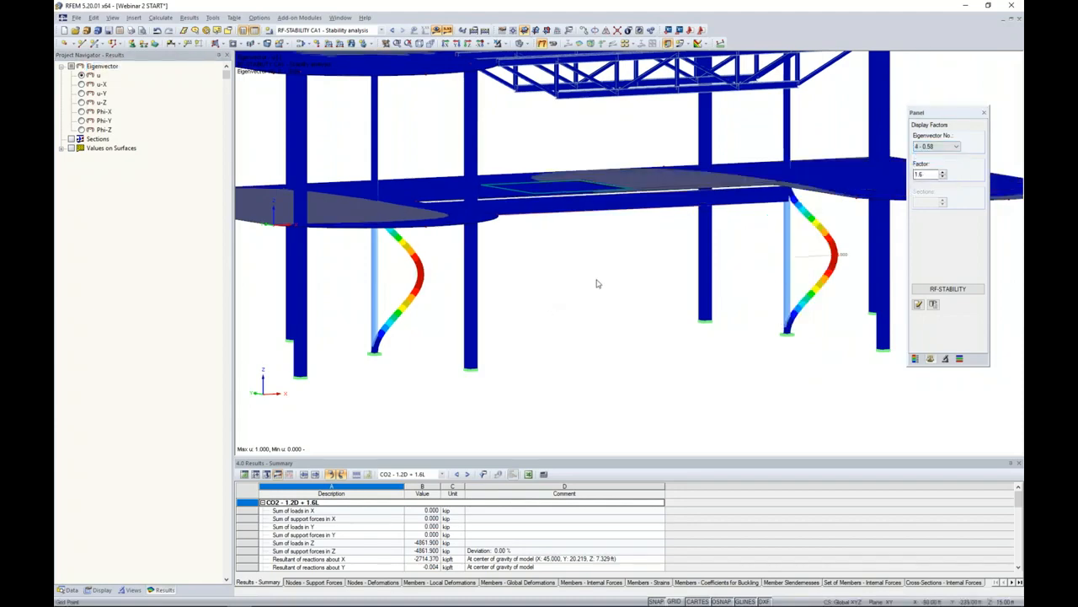
scroll(598, 278, down, 5)
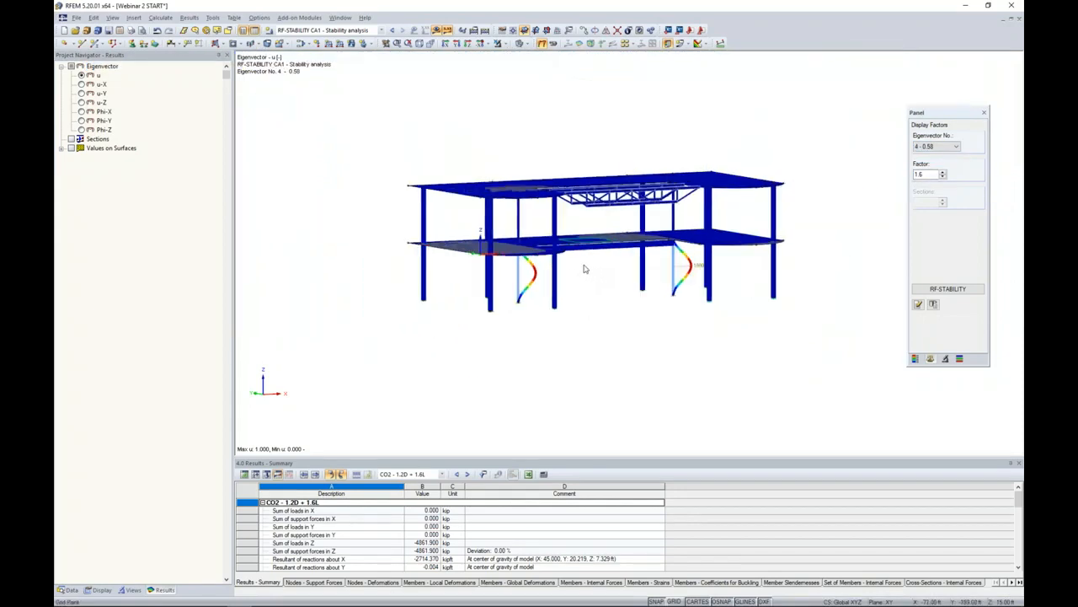
scroll(586, 268, up, 5)
middle_drag(585, 268, 548, 301)
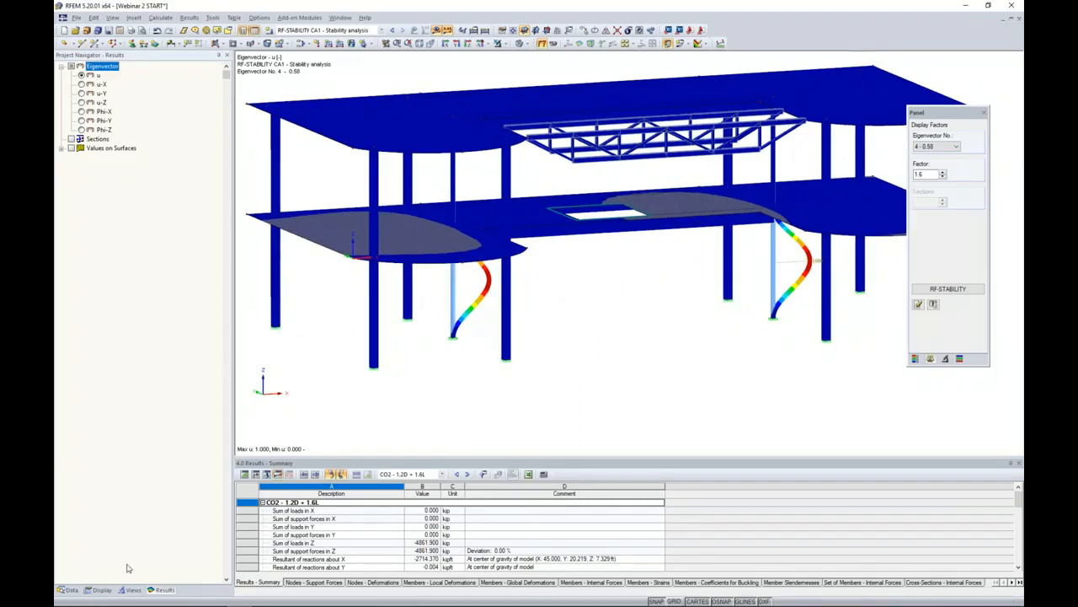
Hide the stability results and list the model's cross-sections in the project data
click(72, 589)
scroll(157, 332, up, 7)
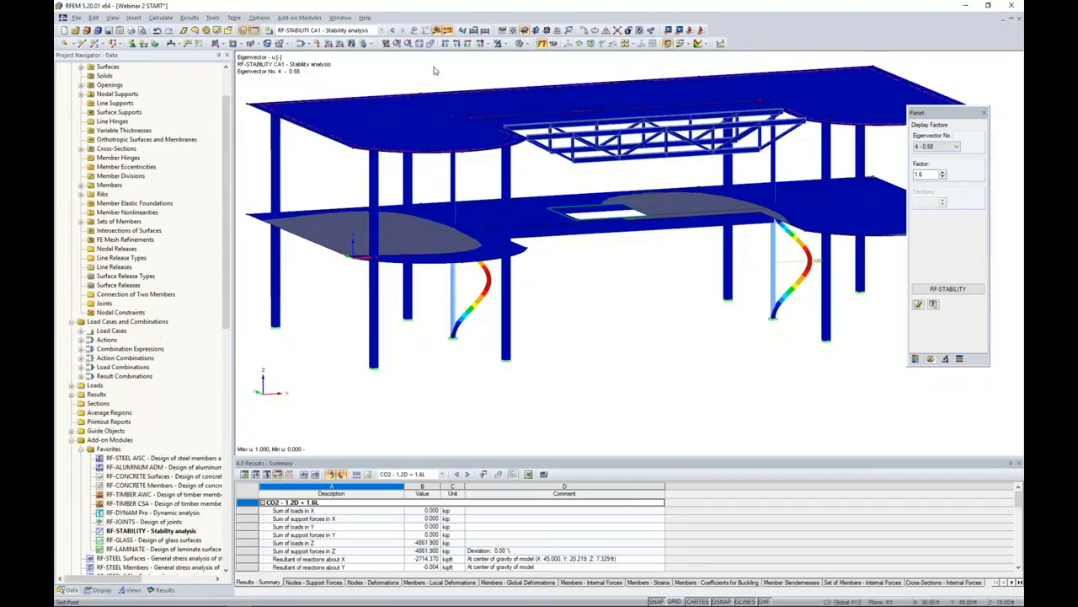
click(447, 30)
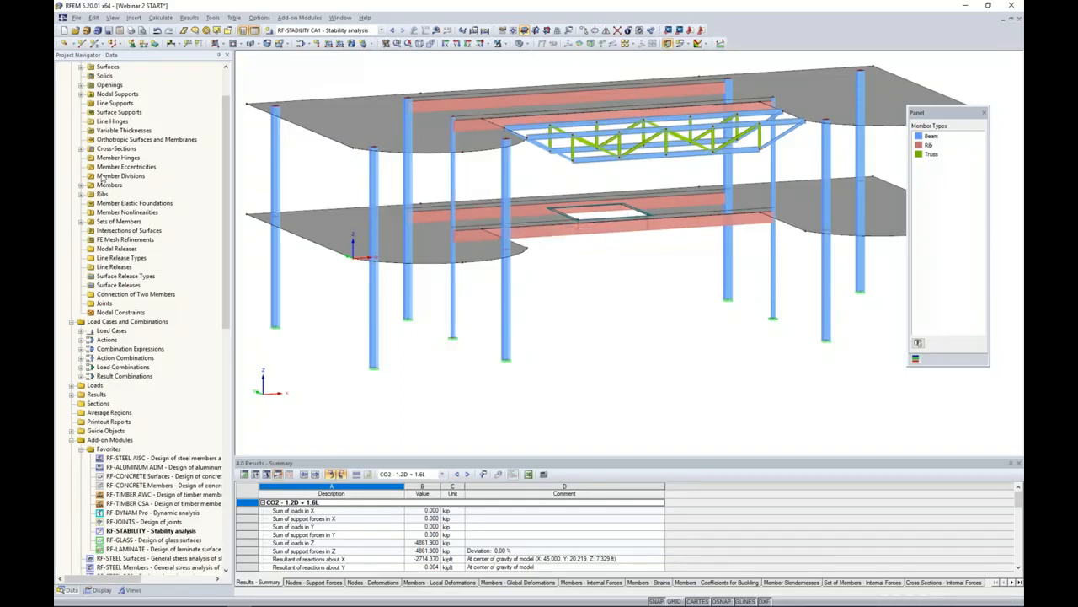
click(81, 149)
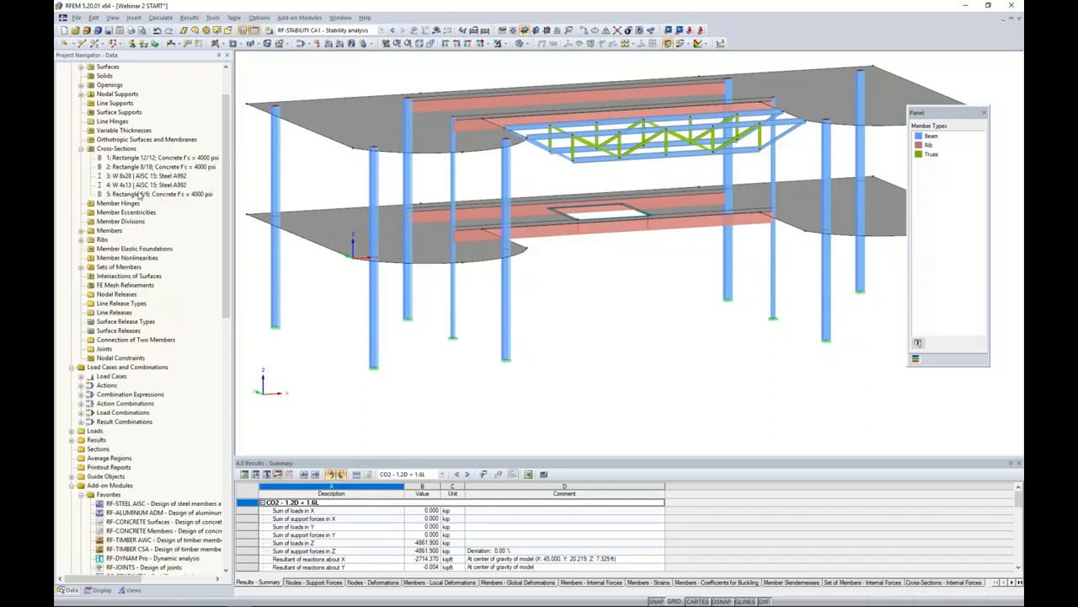
Select all members with cross-section Rectangle 6/6 and change their cross-section to Rectangle 12/12, Concrete f'c = 4000 psi
click(139, 194)
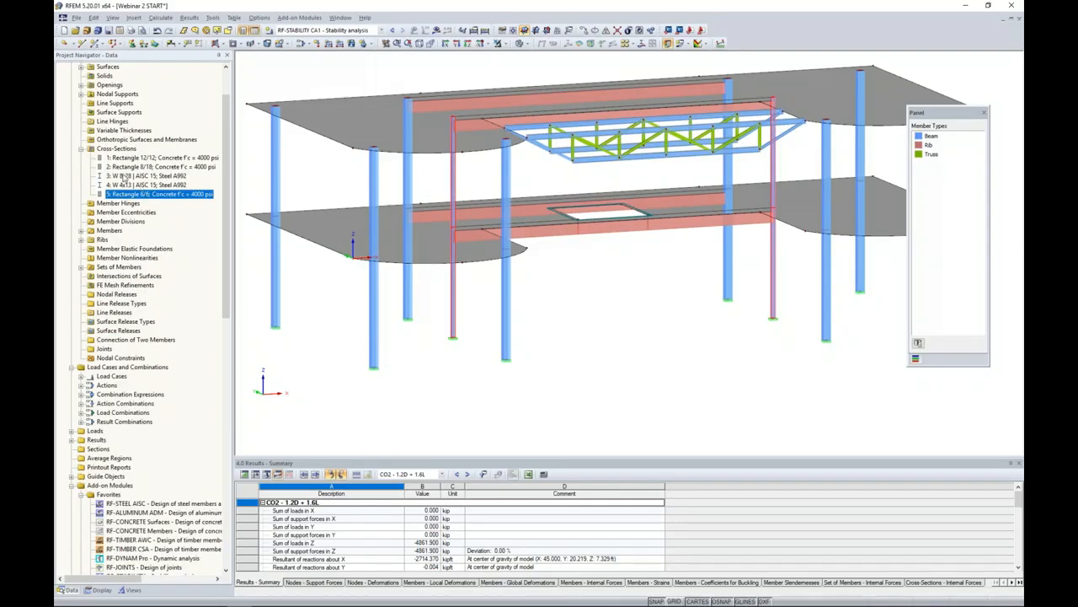
double_click(454, 316)
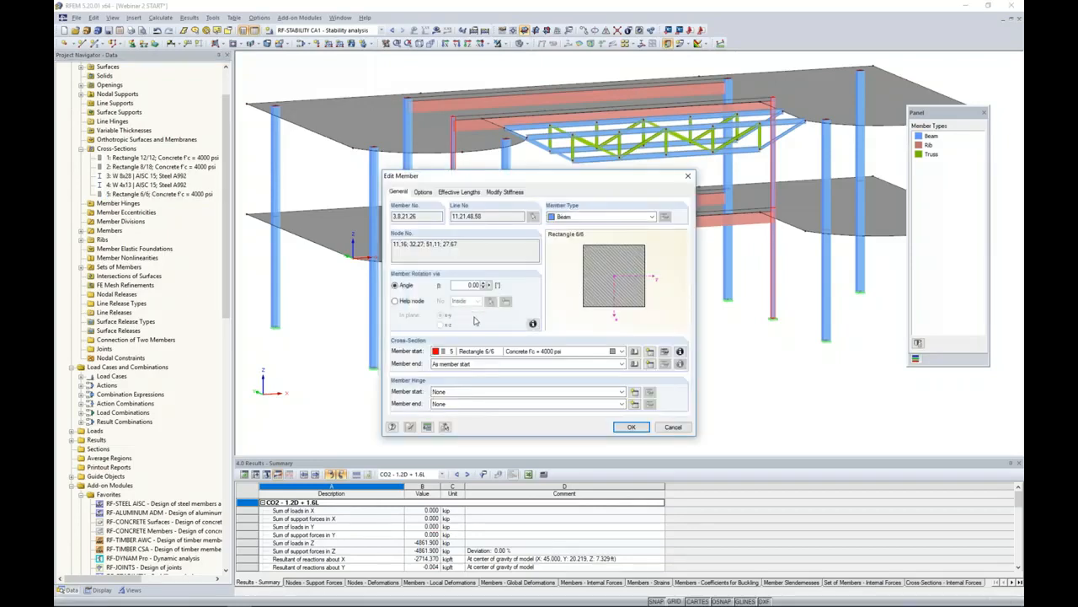
click(513, 351)
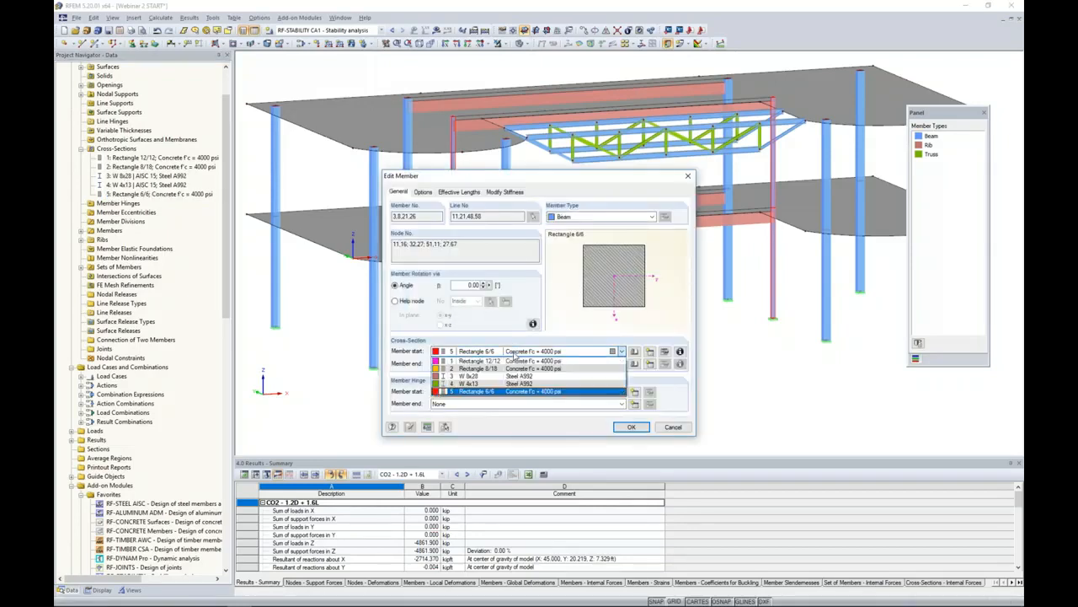
click(509, 361)
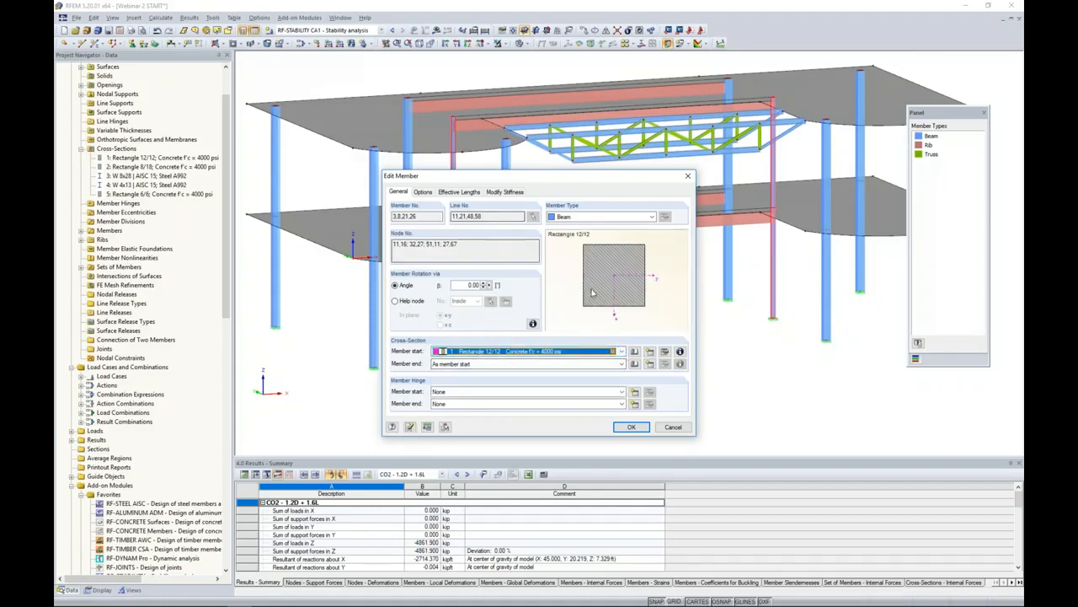
click(632, 426)
click(520, 326)
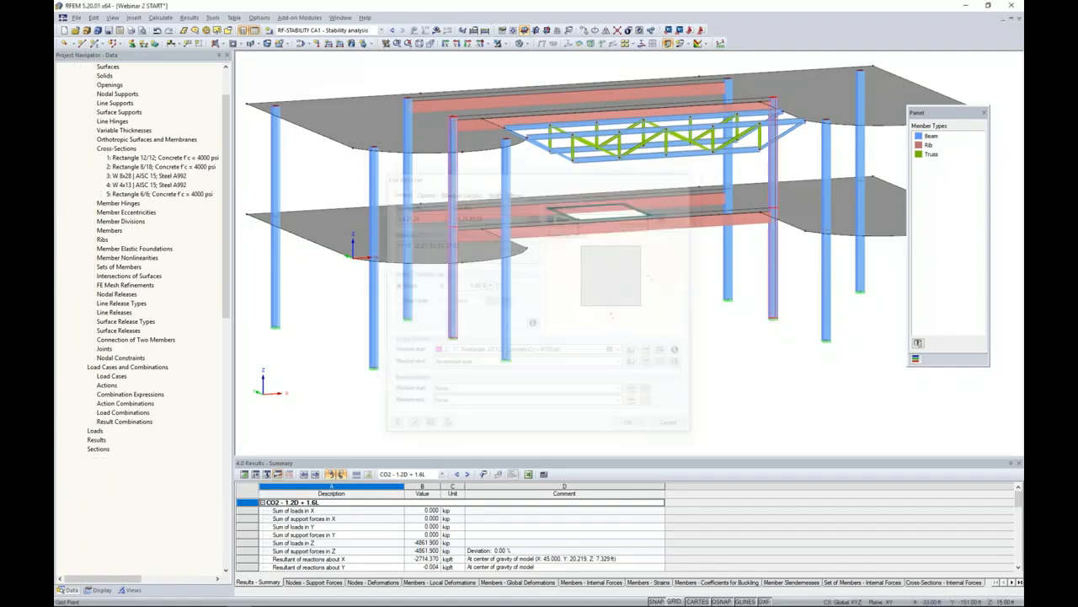
ctrl+middle_drag(572, 312, 600, 326)
scroll(599, 326, down, 2)
ctrl+middle_drag(625, 337, 576, 332)
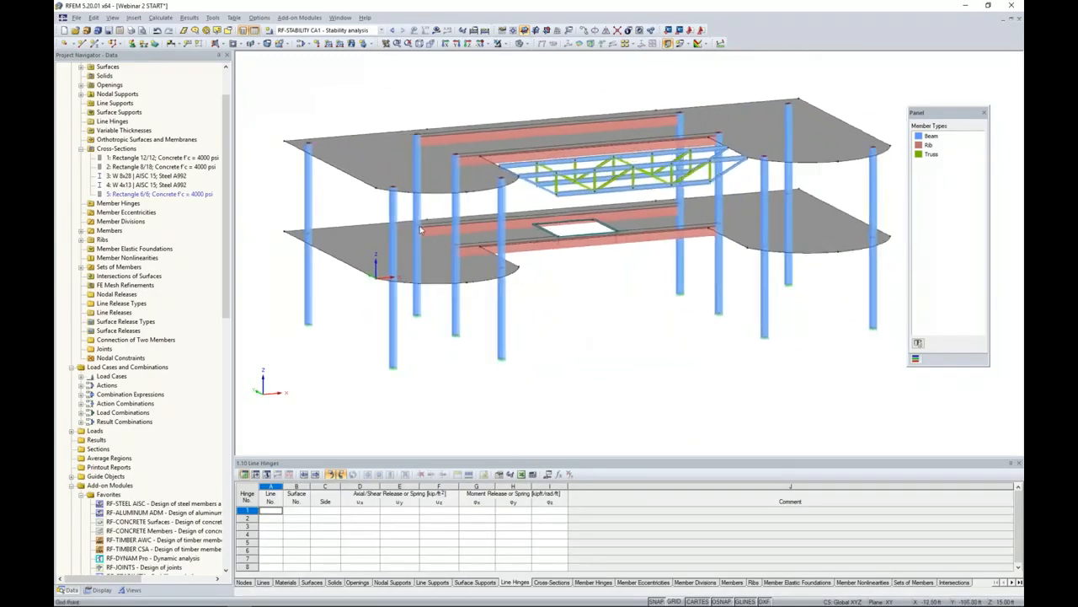
Set the method of analysis for CO2 - 1.2D + 1.6L to second-order analysis (P-Delta) and calculate its results
click(302, 44)
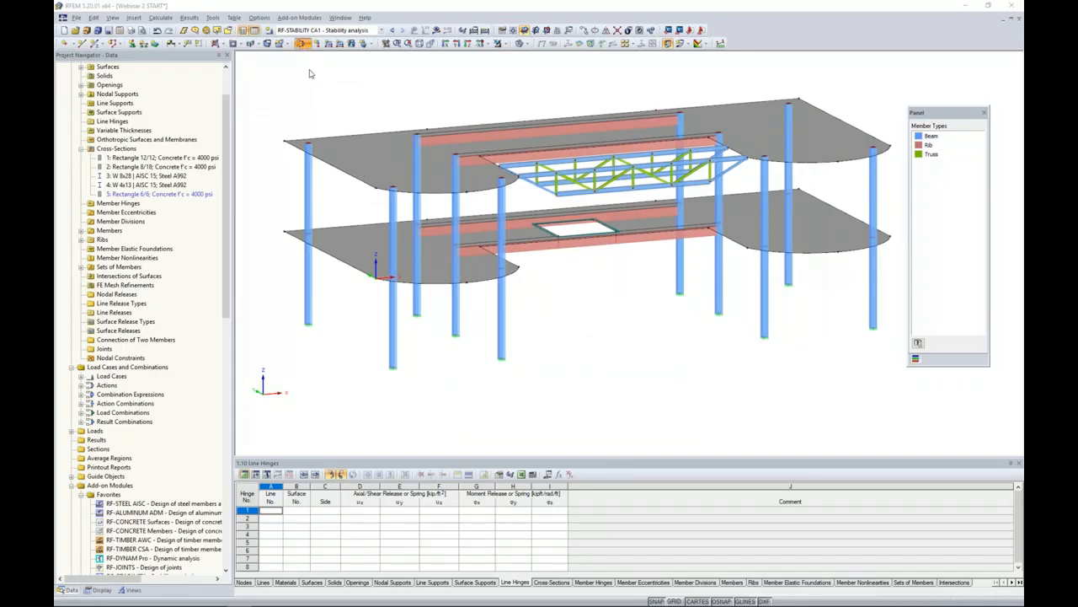
click(517, 150)
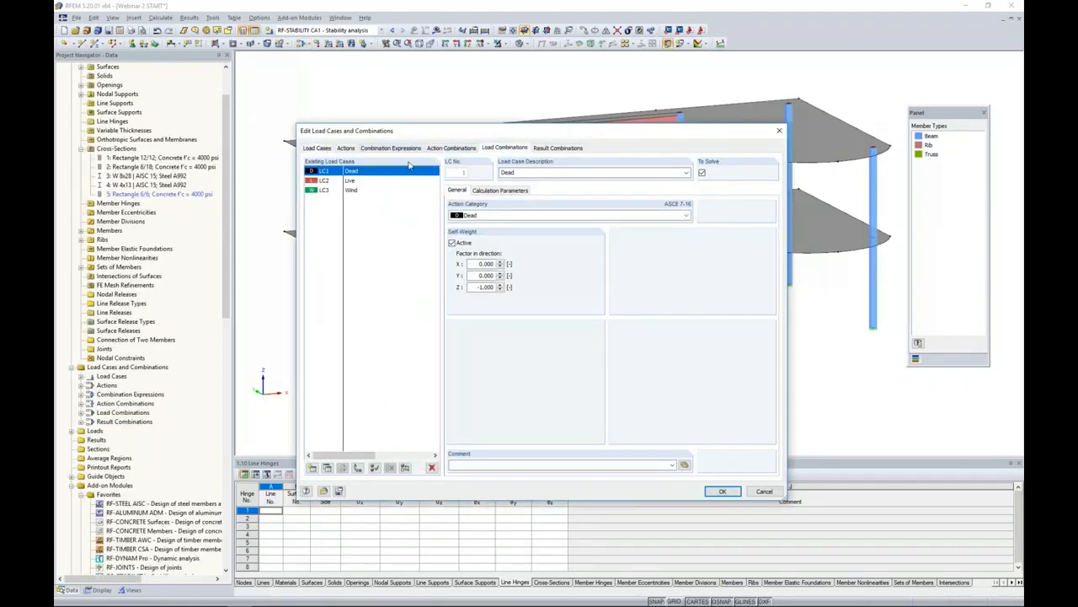
click(360, 180)
click(482, 190)
click(451, 226)
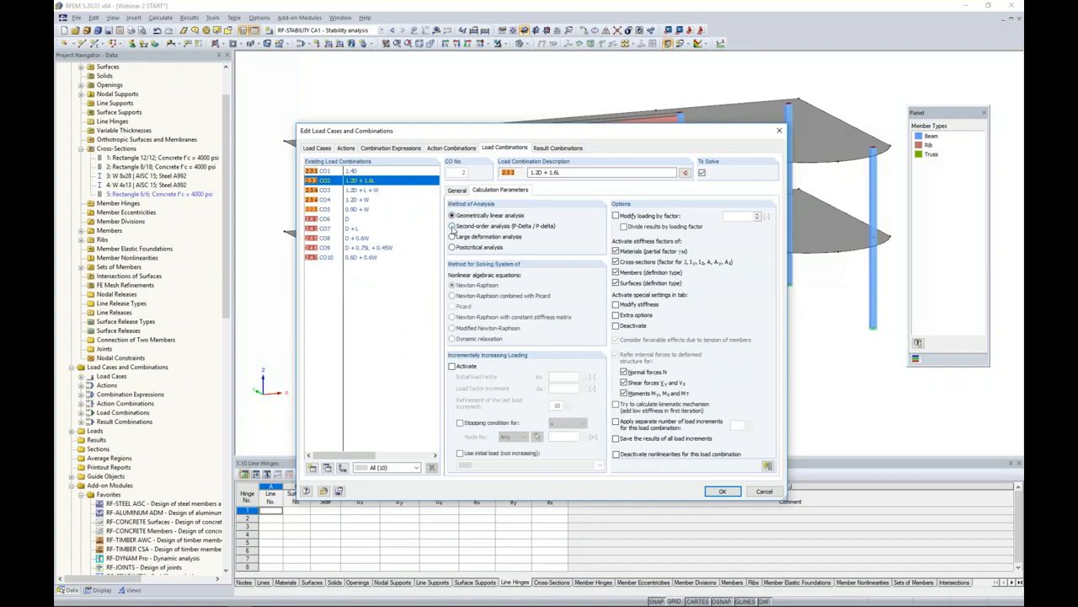
click(712, 490)
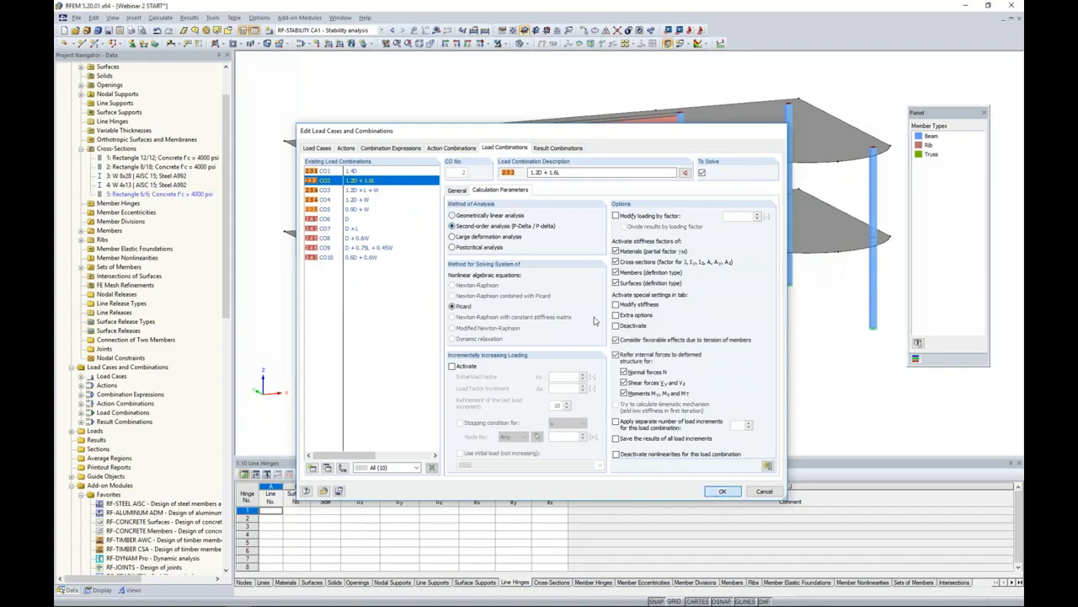
click(435, 30)
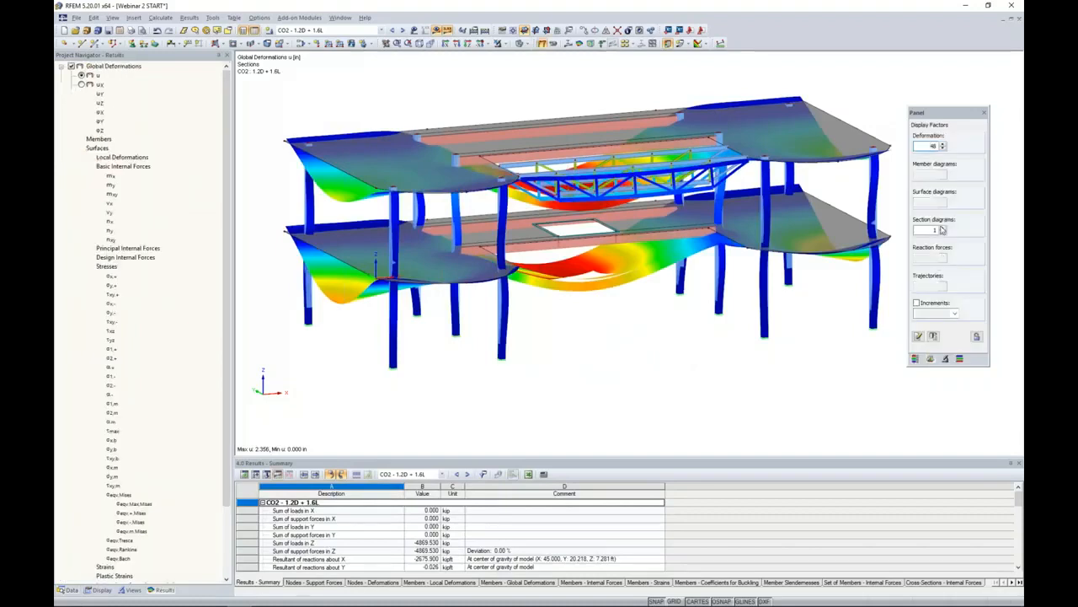
Set the deformation display factor to 24 and examine the deformed building from both sides
click(943, 149)
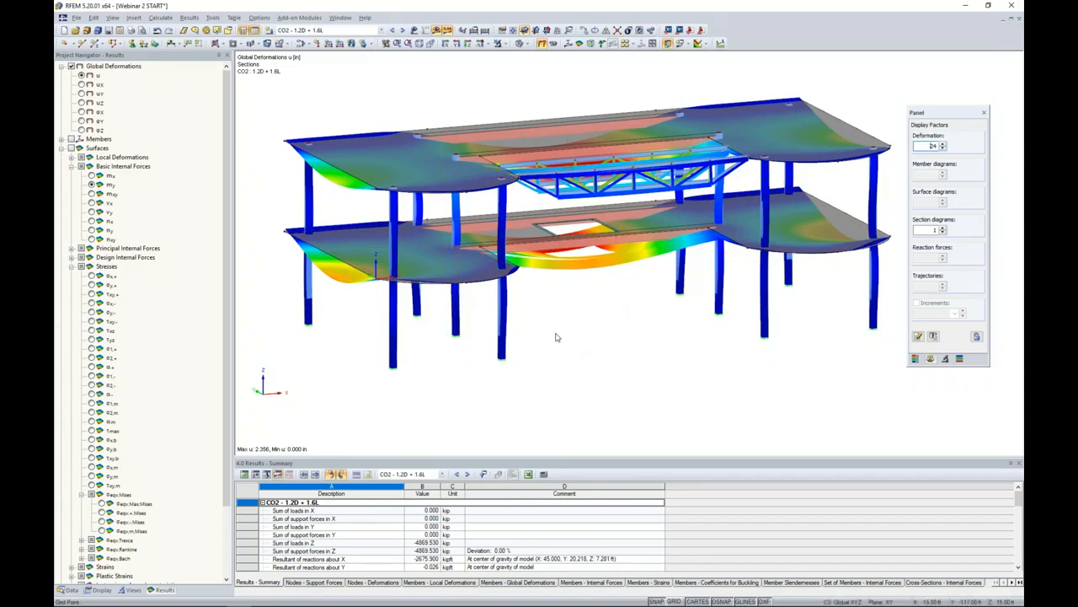
scroll(446, 332, down, 1)
middle_drag(445, 334, 921, 360)
right_click(922, 360)
click(391, 389)
middle_drag(397, 351, 702, 355)
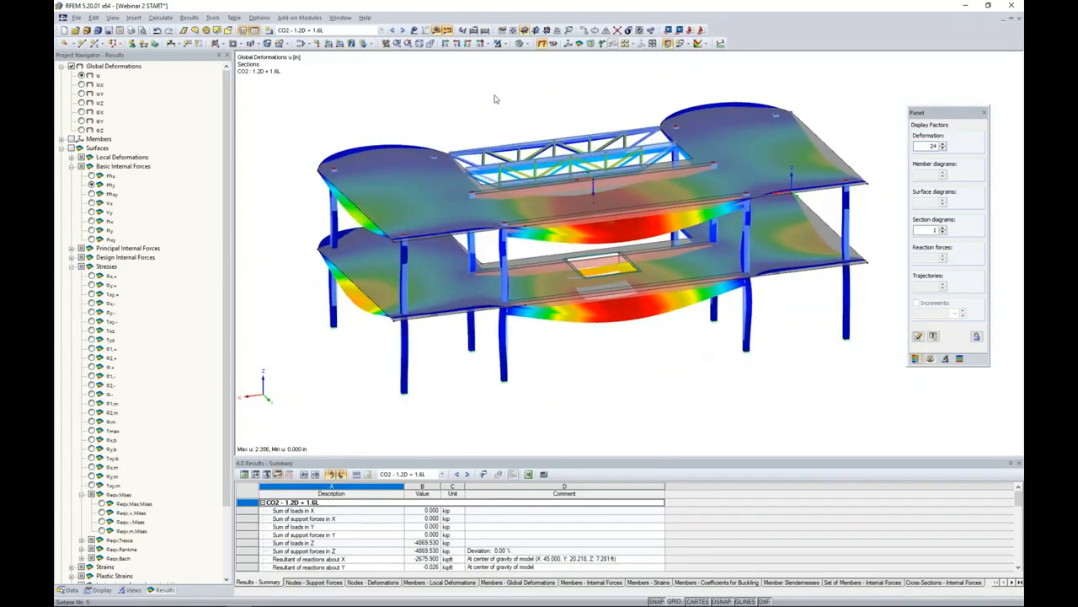
Hide the results, open the properties of the lower slab's front edge rib, and review the available member types, keeping Rib
click(445, 43)
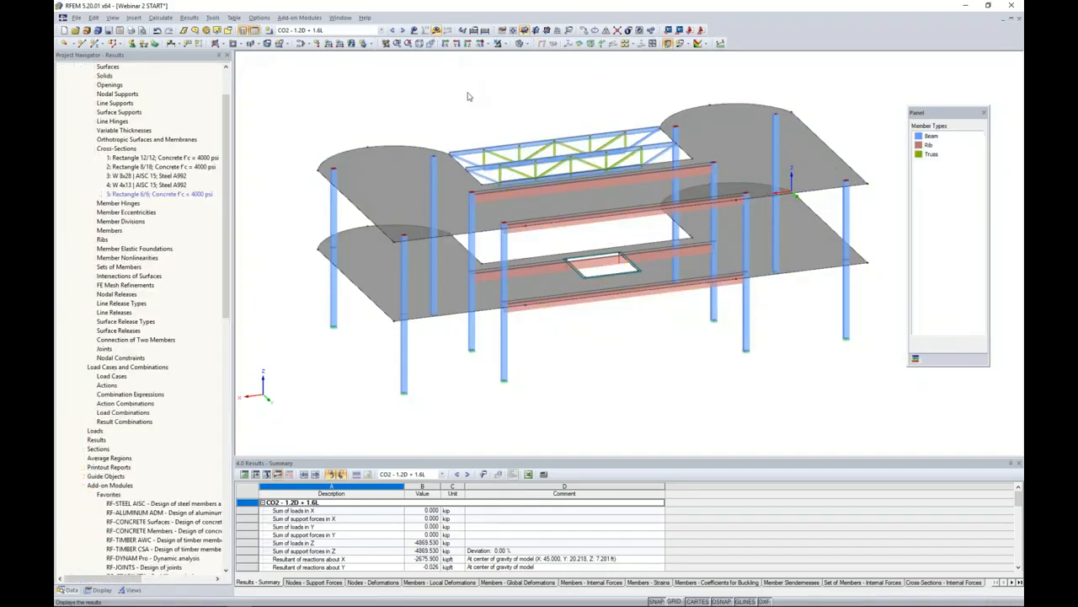
drag(235, 202, 202, 202)
middle_drag(571, 347, 570, 324)
scroll(442, 297, up, 4)
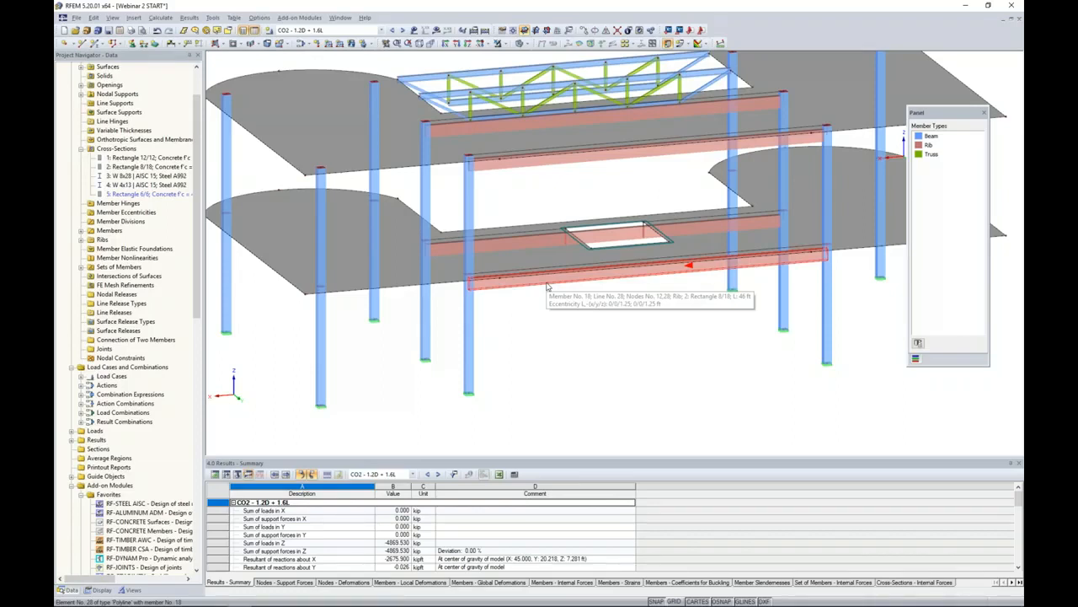
double_click(547, 287)
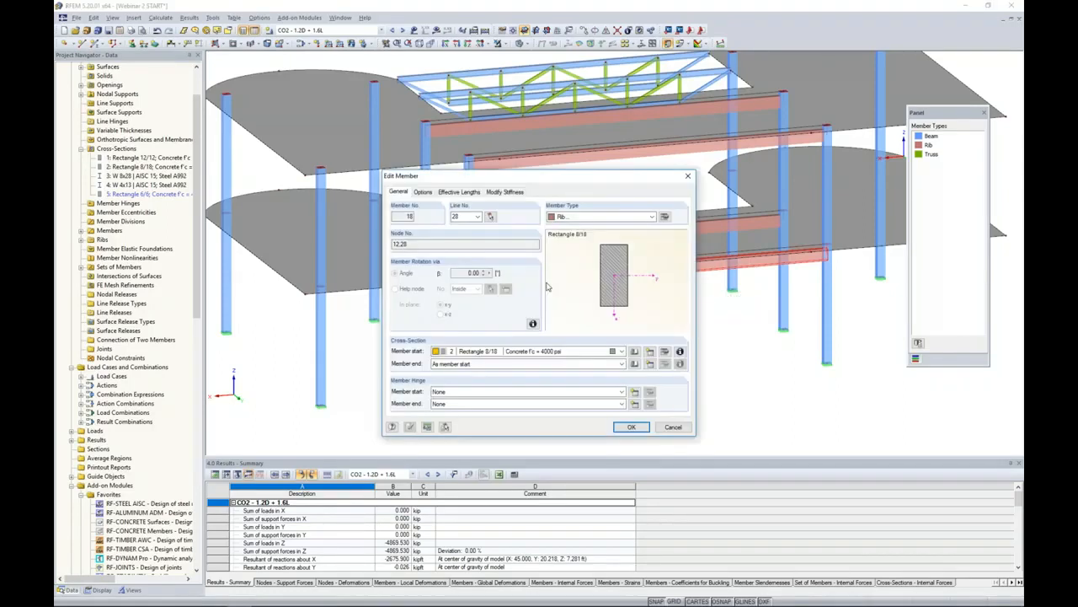
click(584, 216)
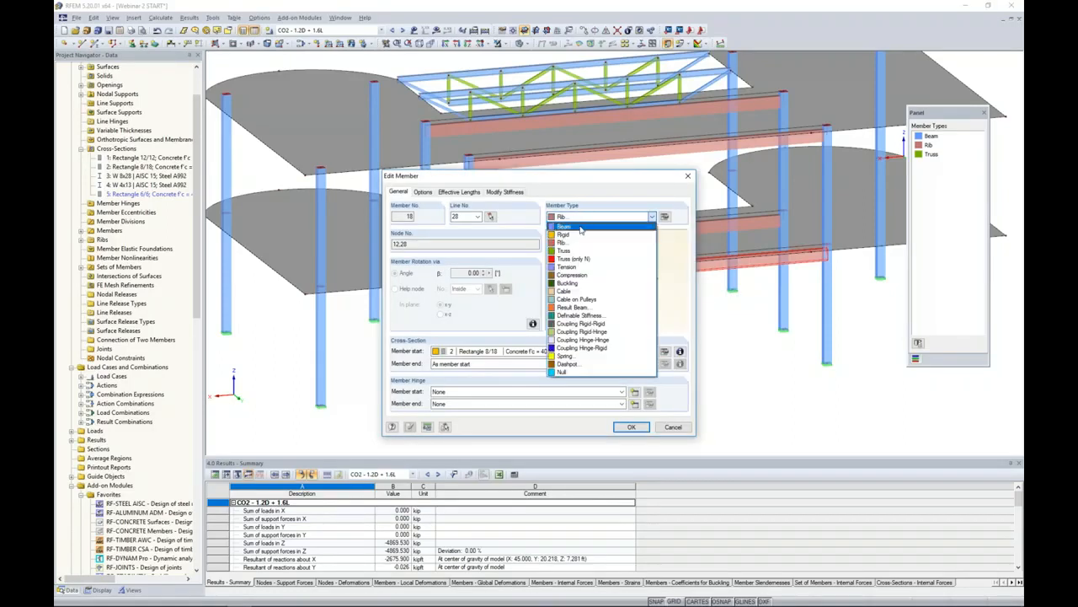
click(577, 244)
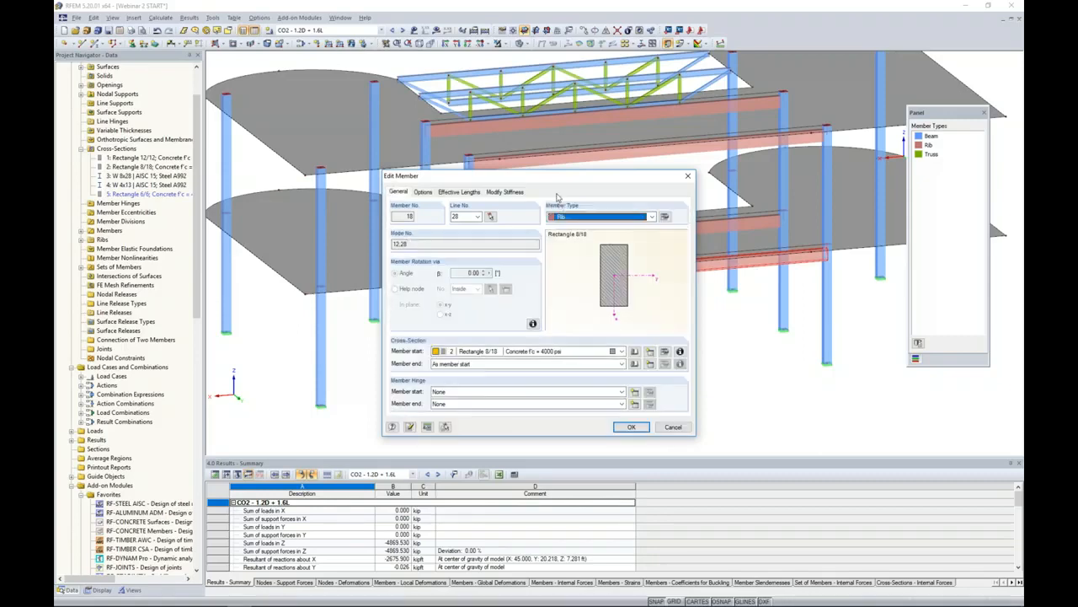
drag(559, 173, 549, 300)
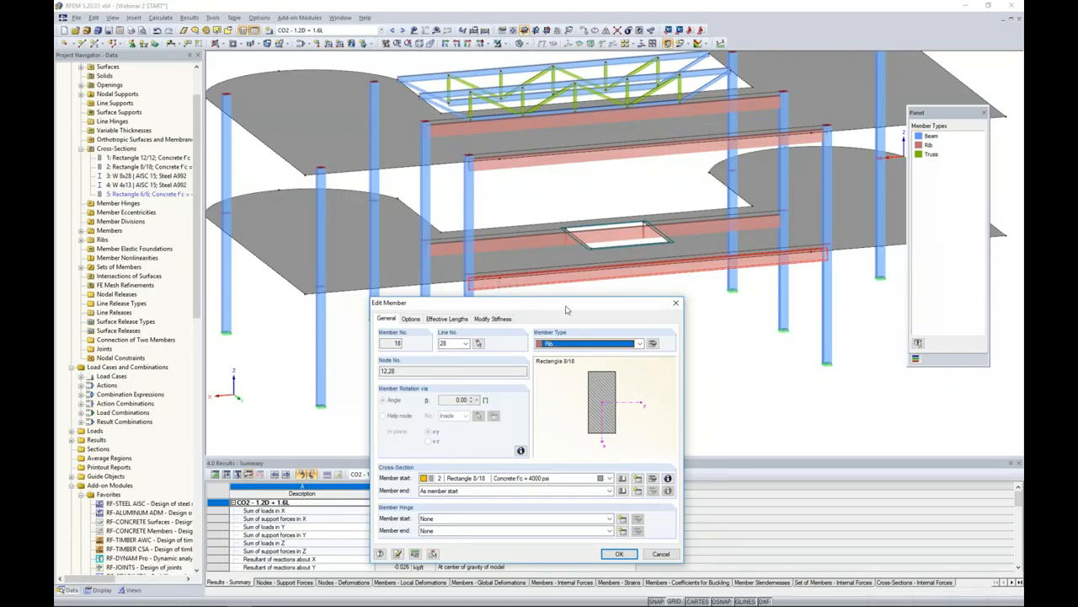
Examine the rib's position, alignment and integration width settings, and close the member properties without changes
click(653, 344)
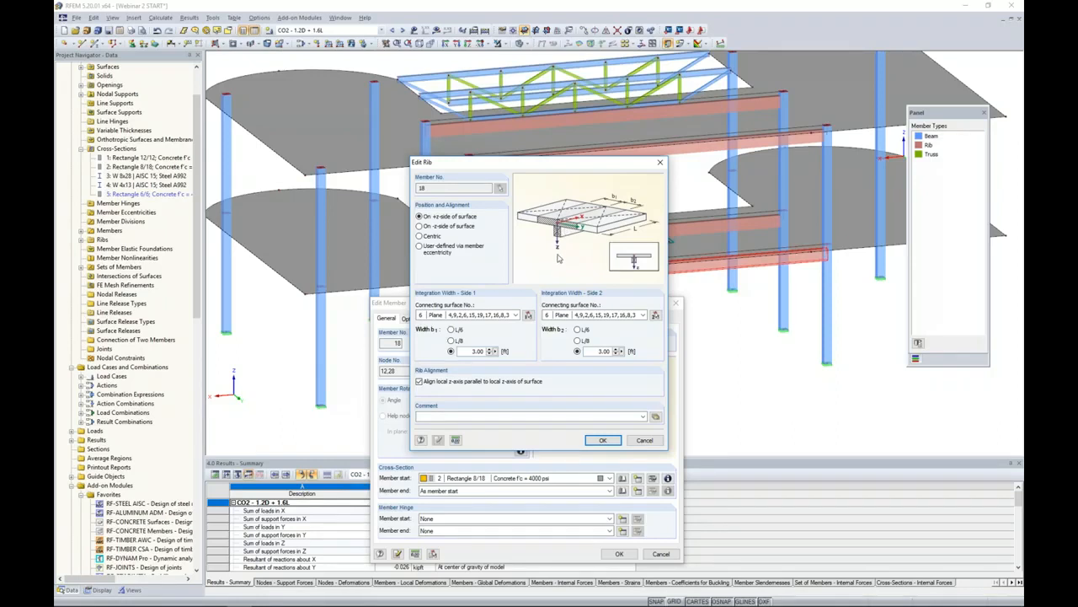
click(637, 443)
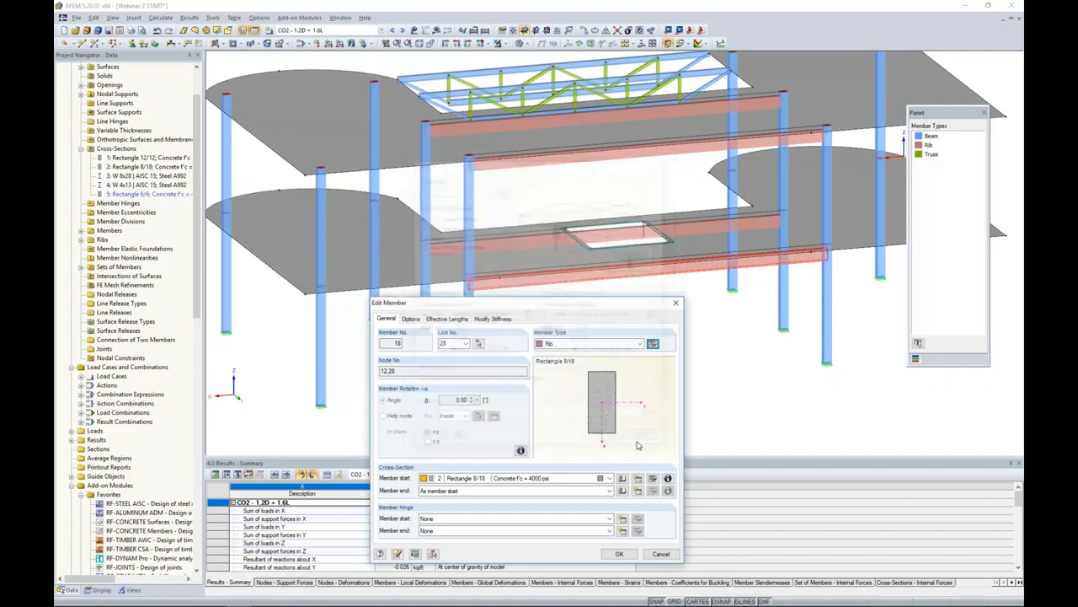
click(662, 555)
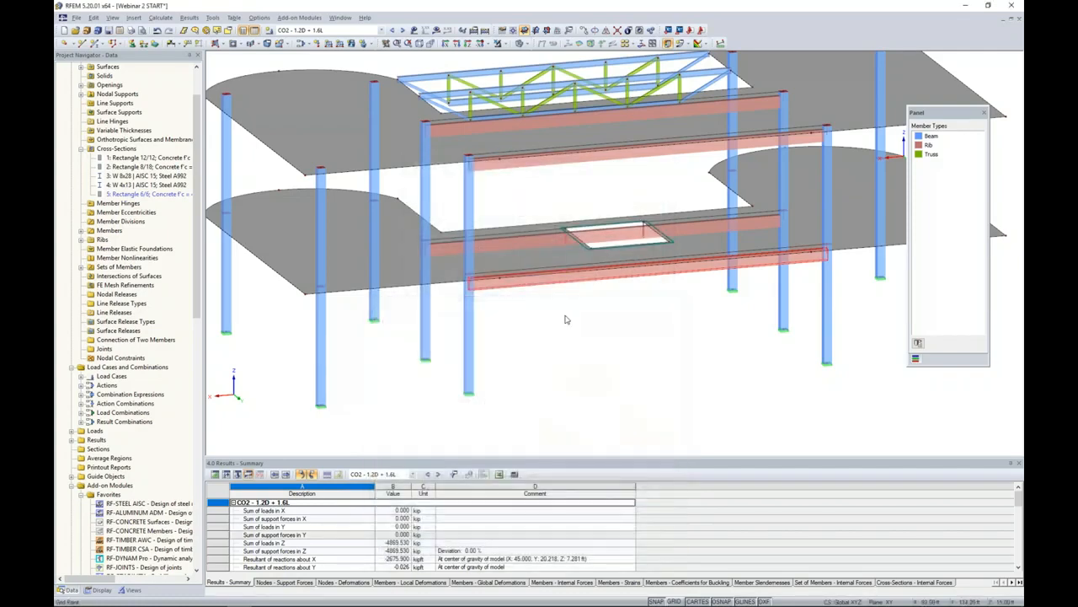
mouse_move(522, 285)
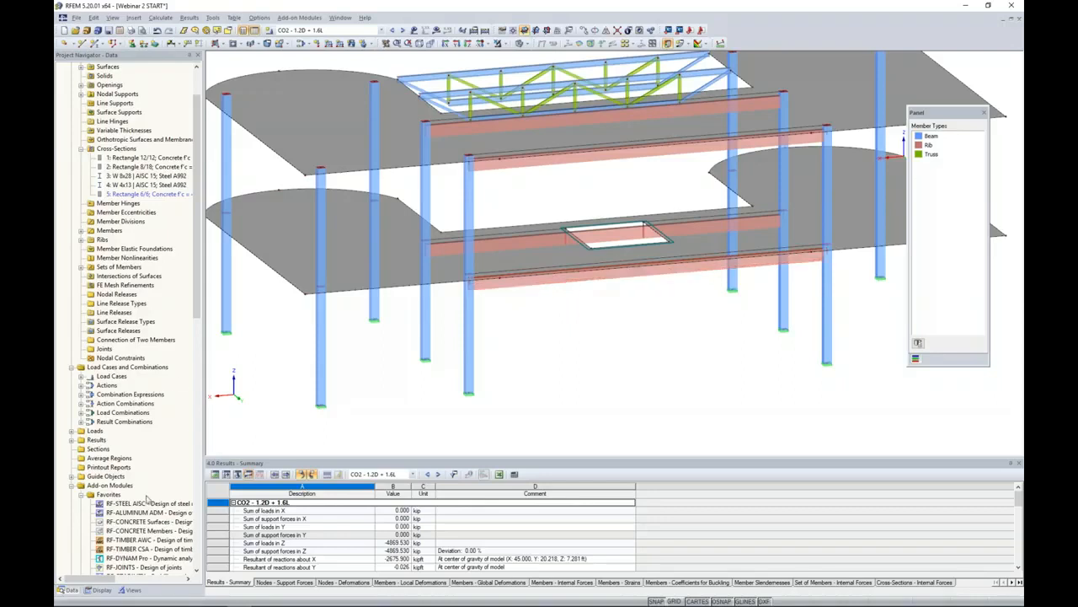
Isolate the members of type Rib in the model and select all of the slab ribs
click(131, 589)
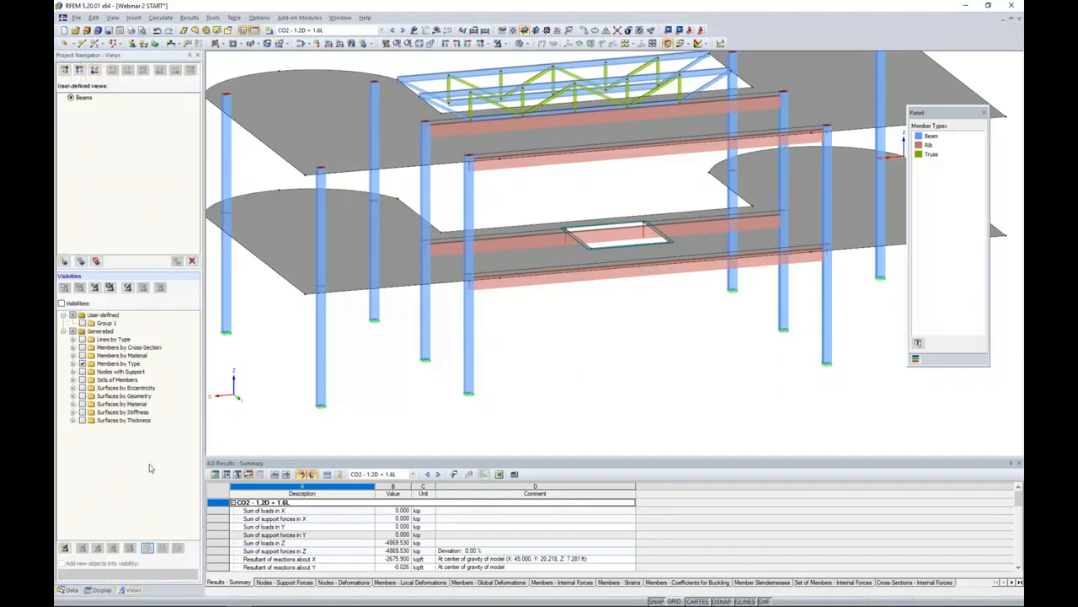
click(74, 363)
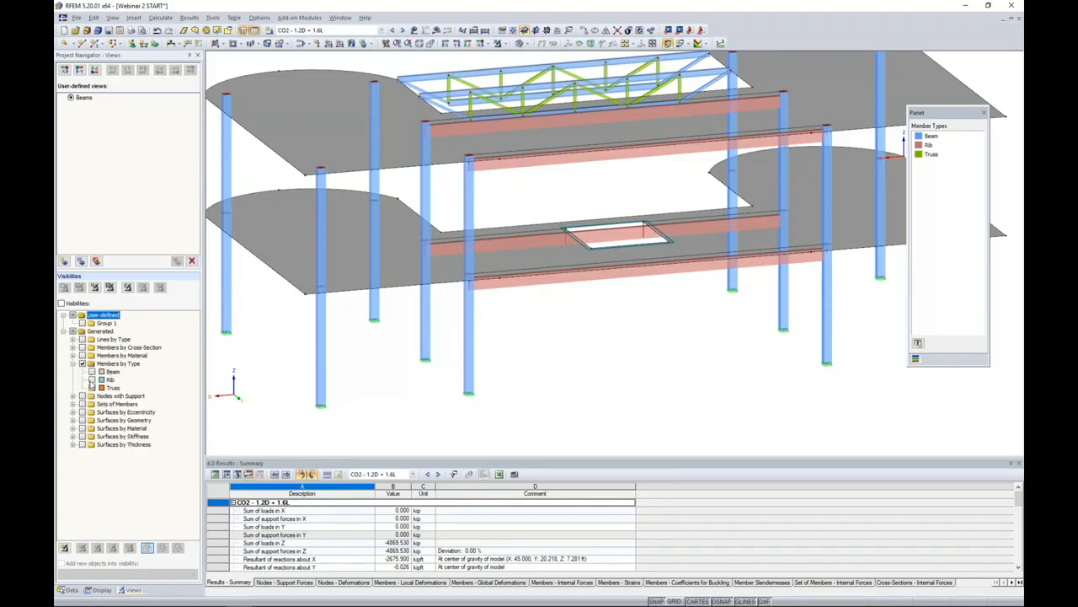
click(92, 380)
ctrl+middle_drag(553, 254, 497, 267)
drag(798, 342, 362, 97)
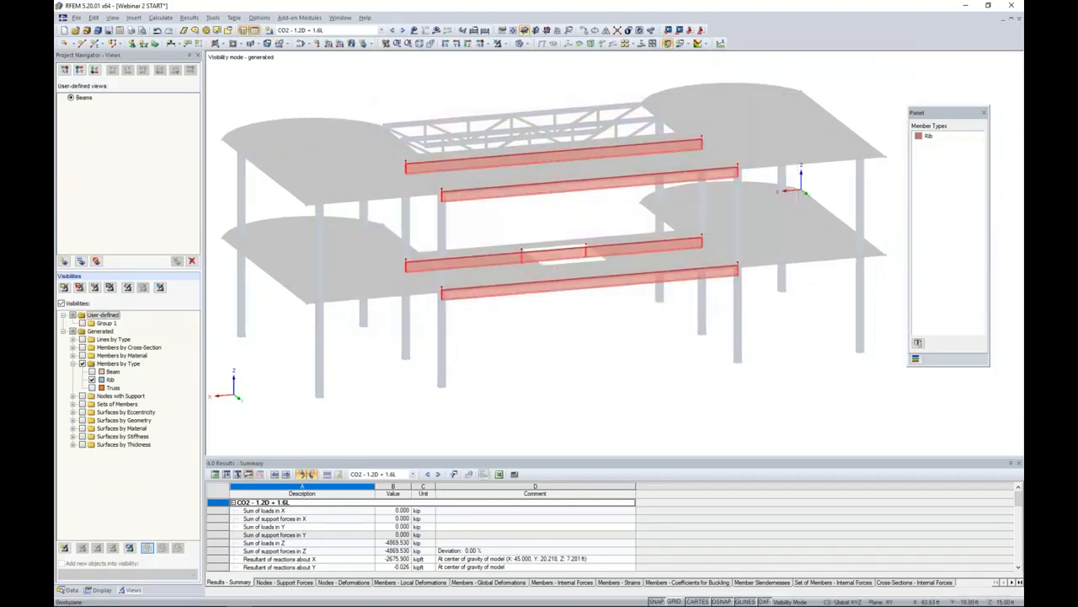
Change the member type of all selected ribs to Beam, accepting the deletion of the results
double_click(487, 161)
click(617, 217)
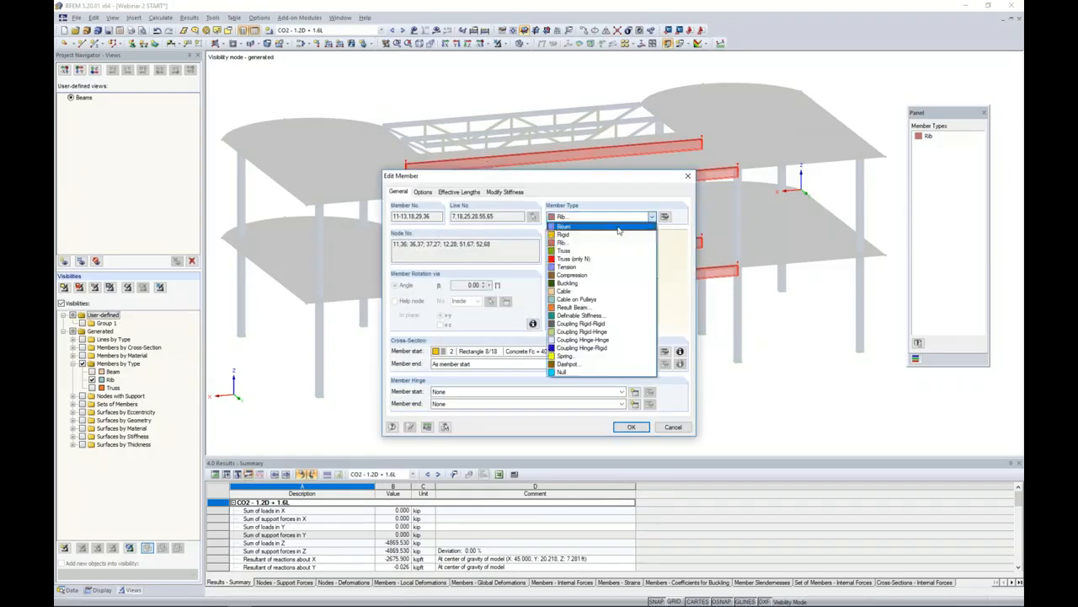
click(618, 227)
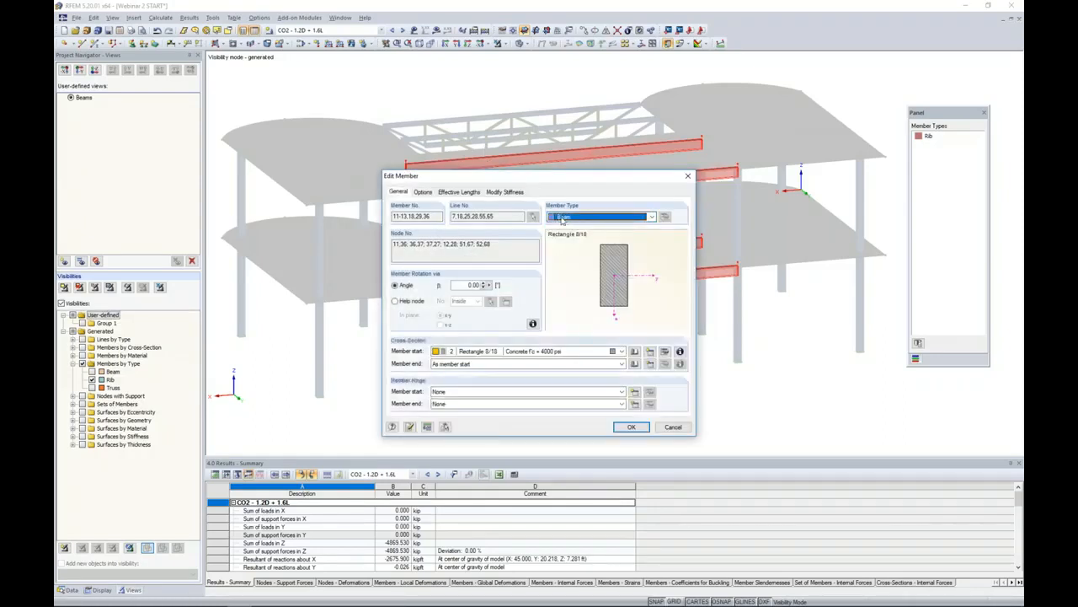
click(623, 426)
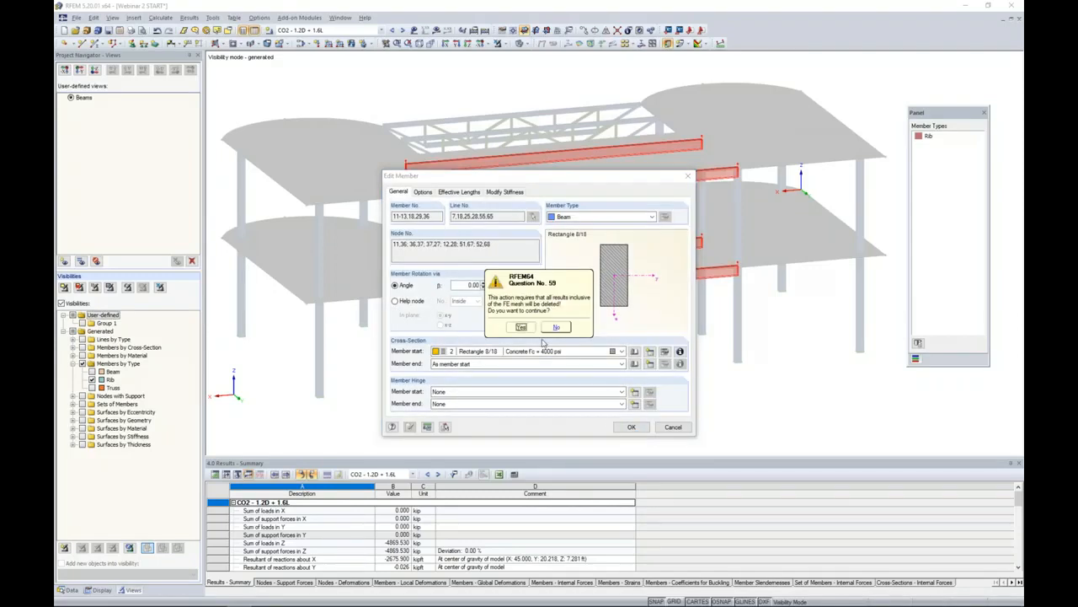
click(522, 327)
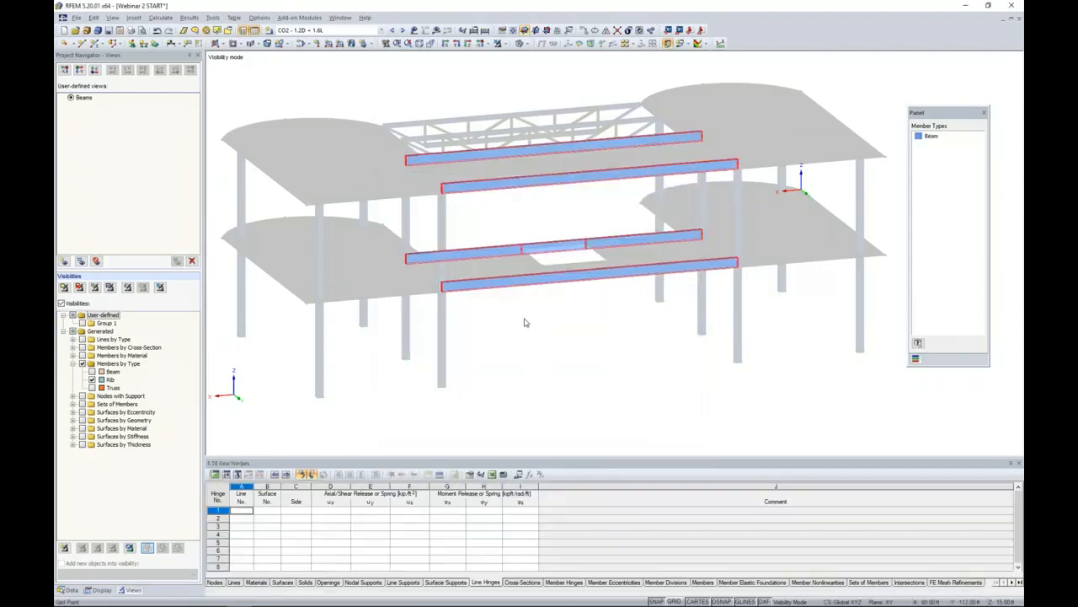
Select all of the converted slab beams and start a new member eccentricity for them
ctrl+middle_drag(514, 314, 492, 325)
scroll(485, 285, up, 5)
scroll(511, 339, down, 4)
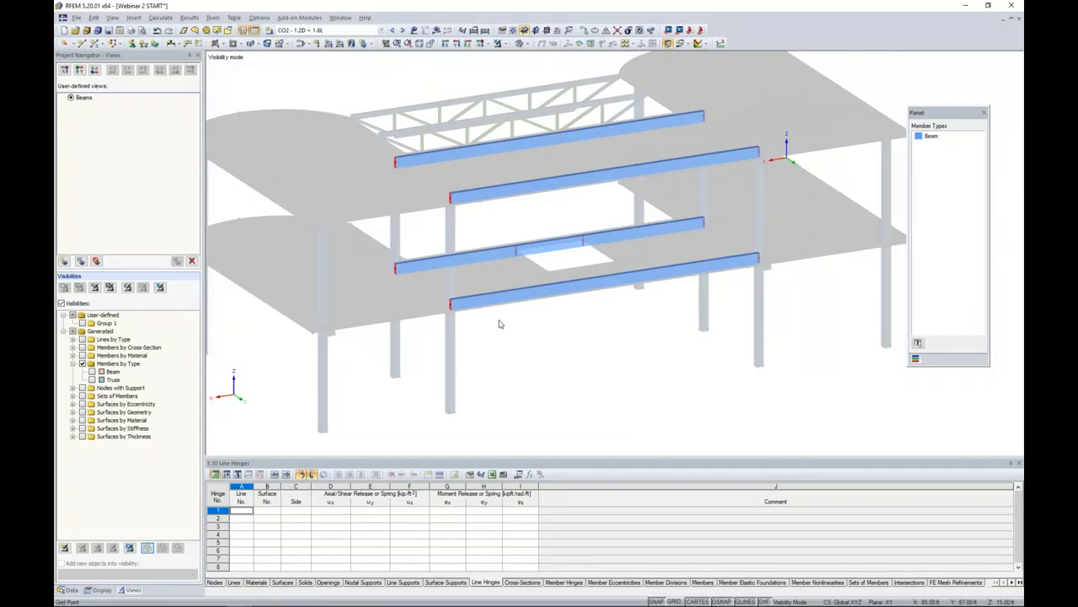
drag(813, 337, 335, 99)
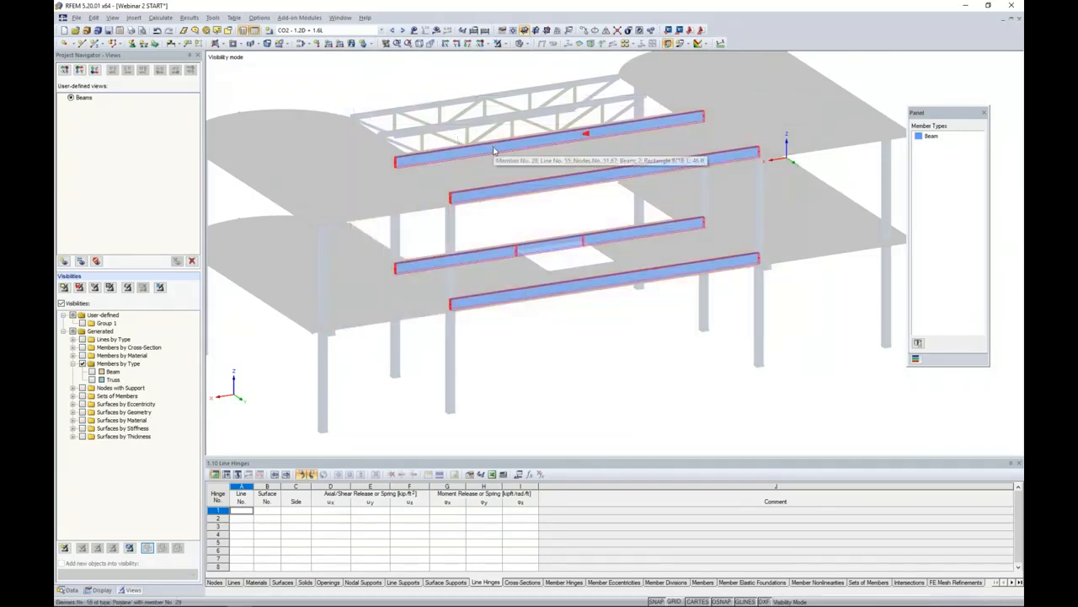
double_click(495, 151)
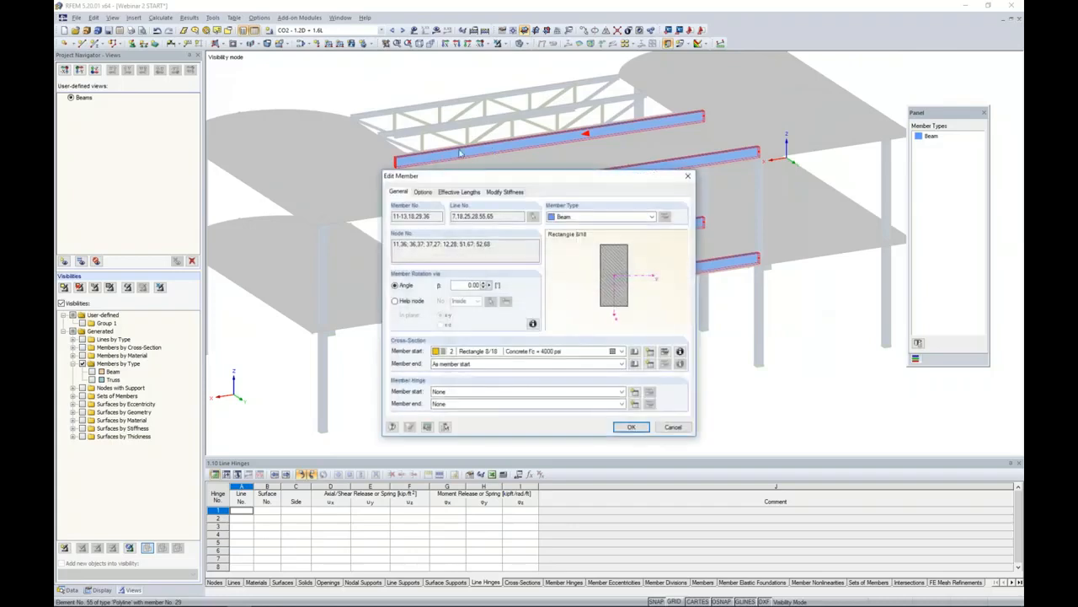
click(423, 192)
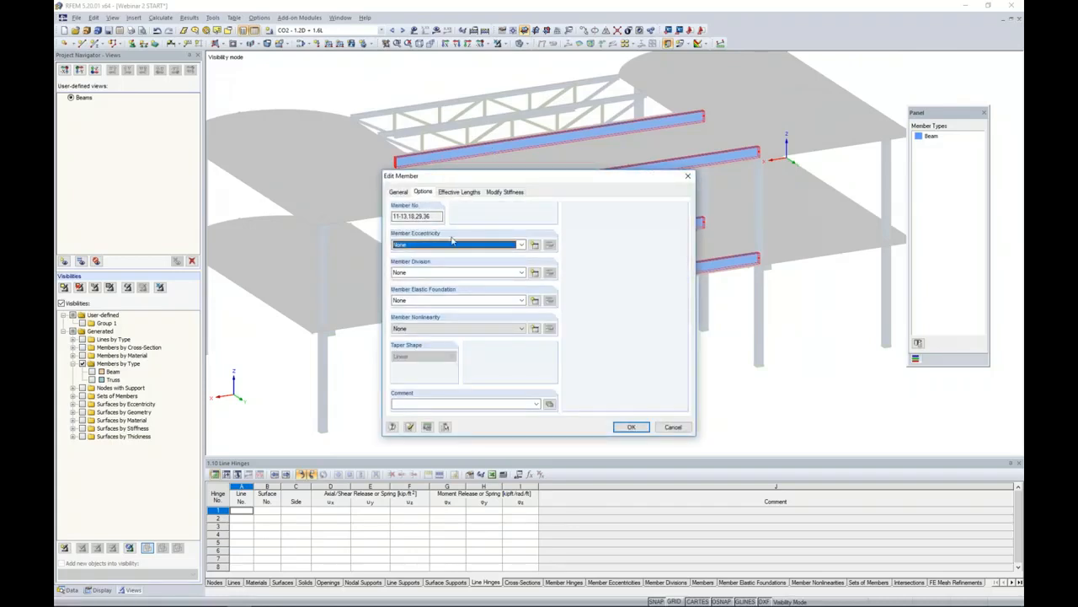
click(535, 244)
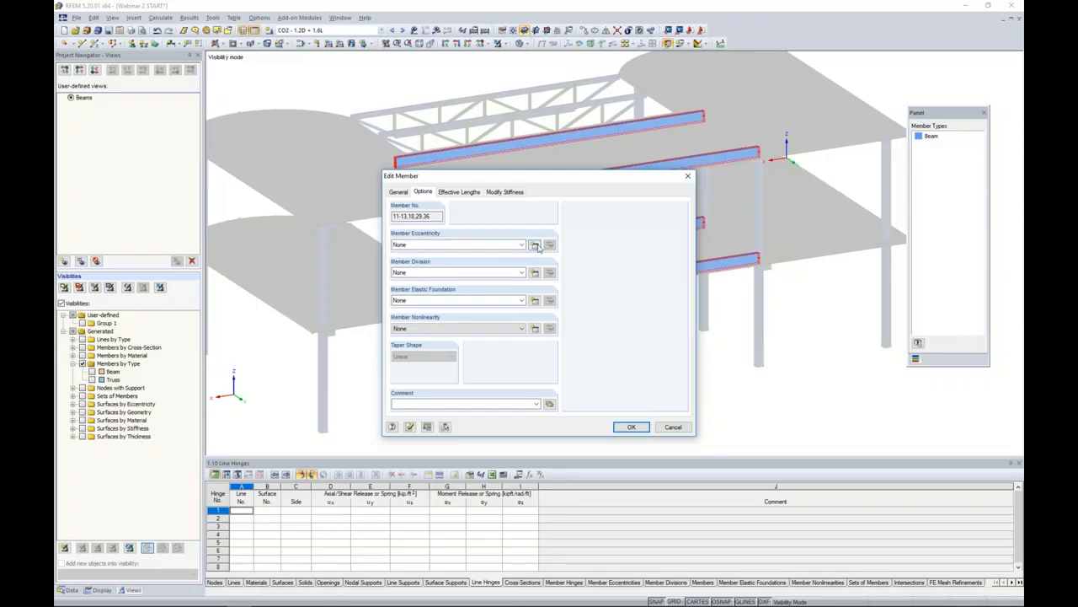
drag(534, 173, 631, 160)
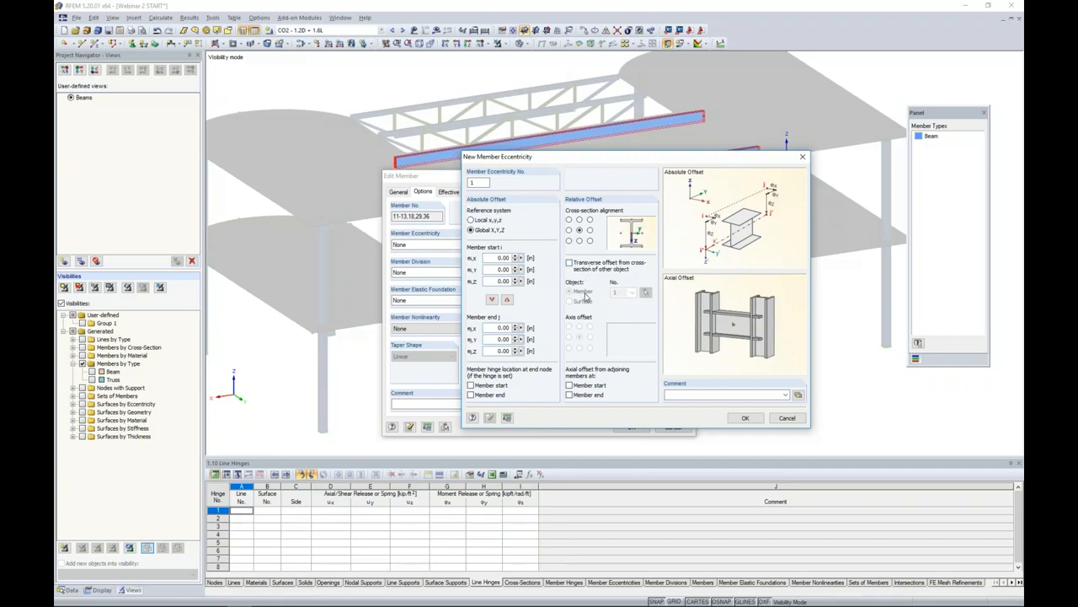
Align the eccentricity to the cross-section's top centre and enable a transverse offset from a surface
click(579, 220)
click(568, 263)
click(569, 300)
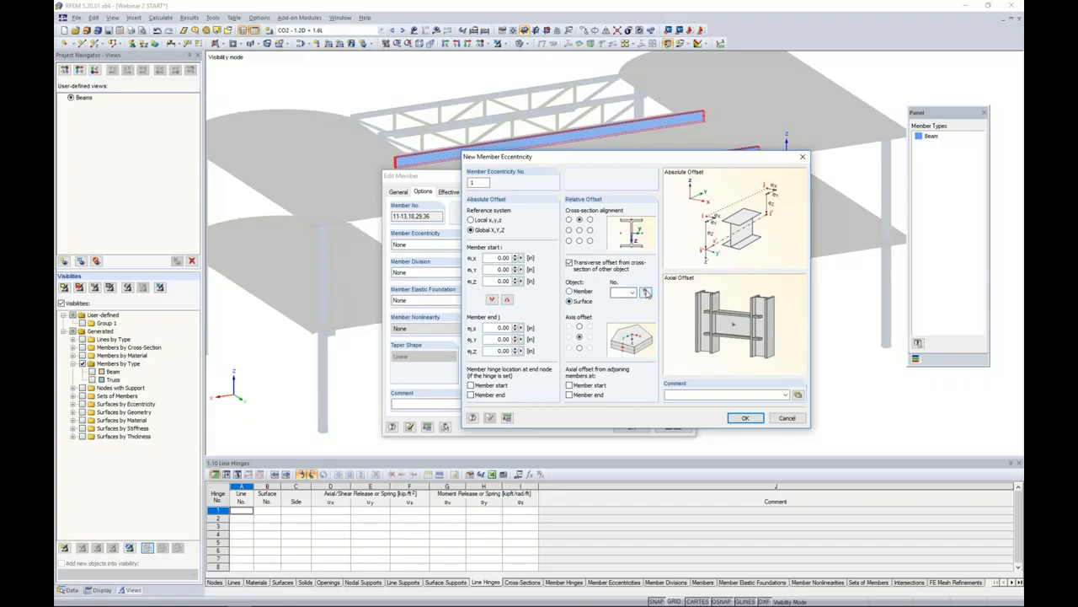
Show the full model, choose the upper slab as the offset surface with its bottom as axis offset, and apply the eccentricity to the beams
click(645, 291)
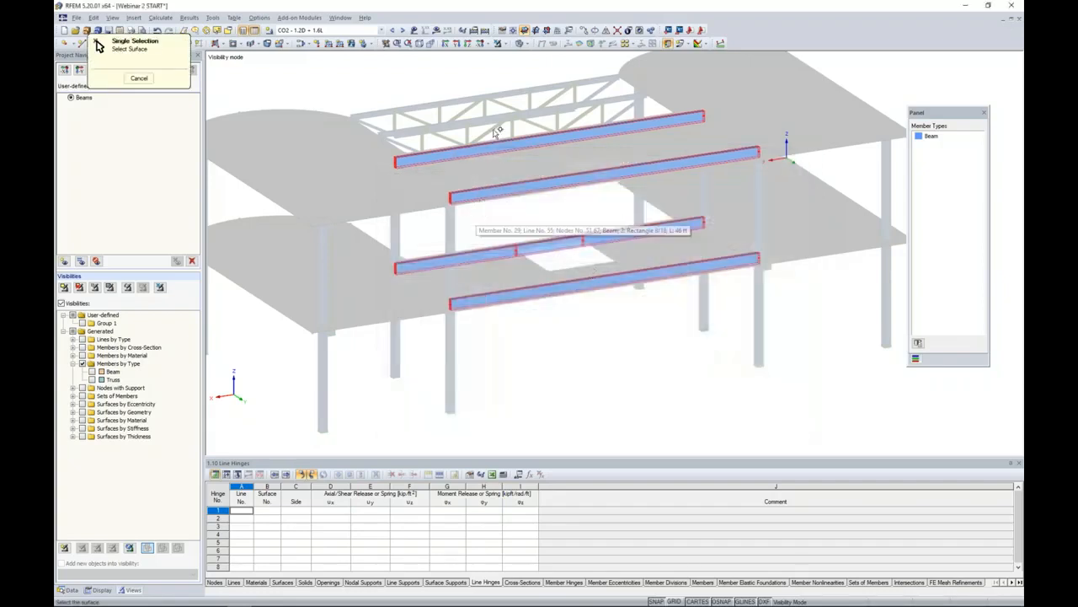
click(497, 43)
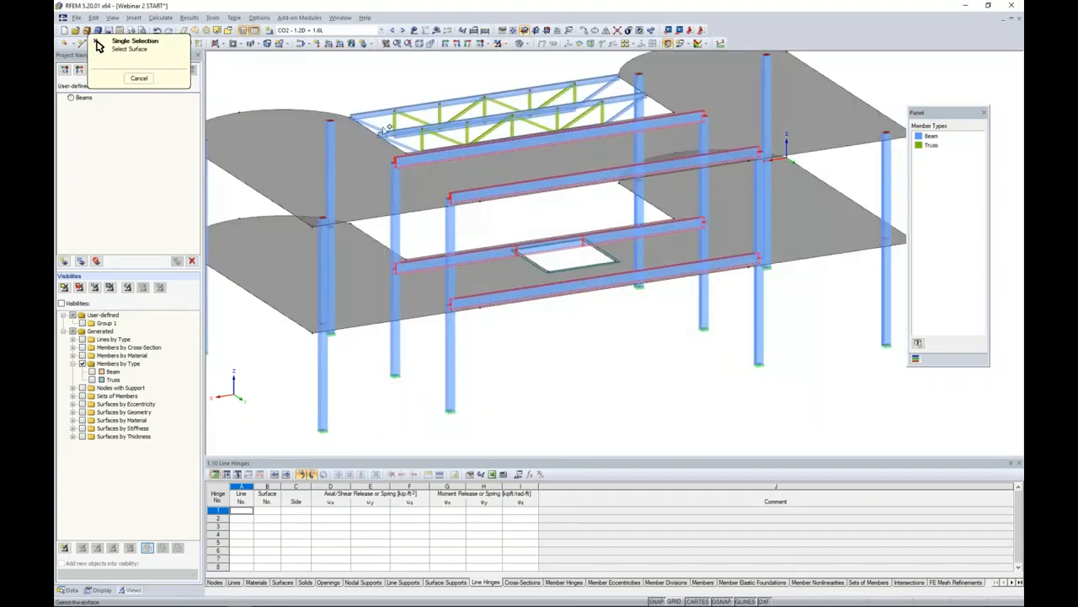
click(551, 163)
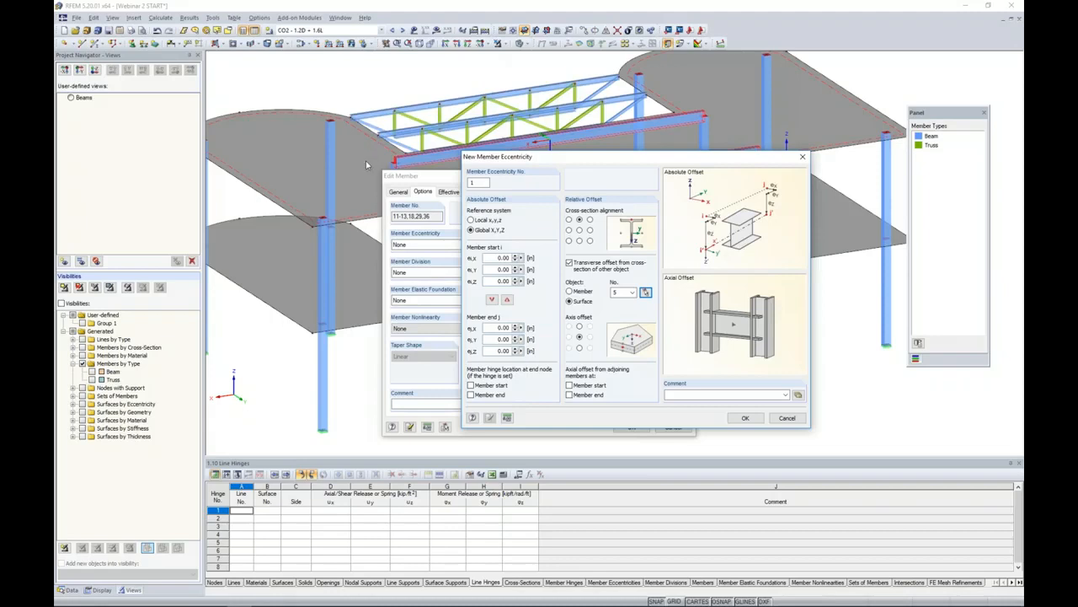
click(579, 348)
click(749, 417)
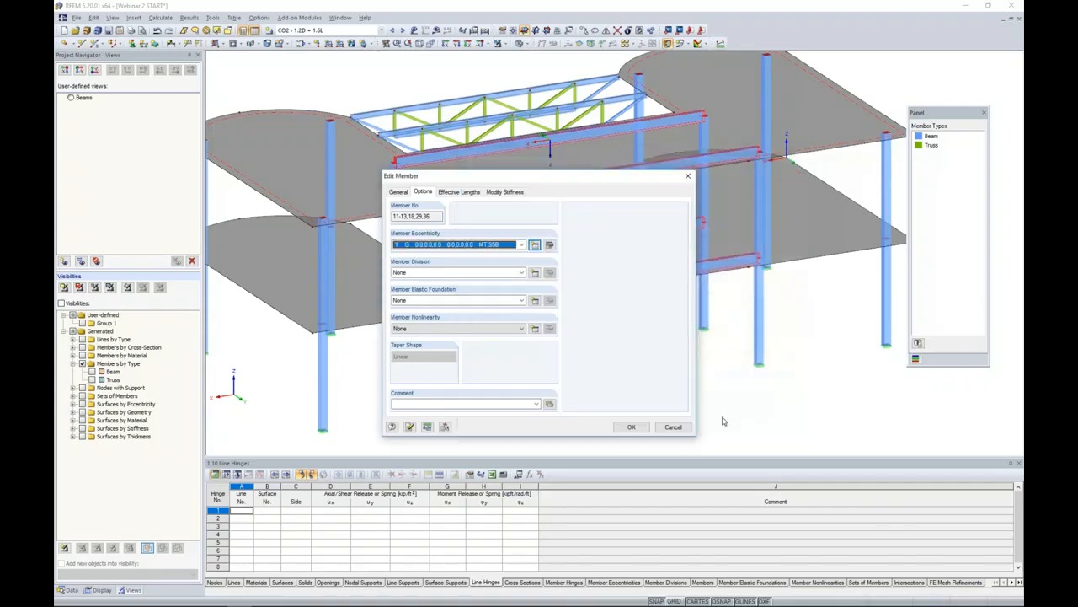
click(629, 426)
ctrl+middle_drag(566, 337, 567, 312)
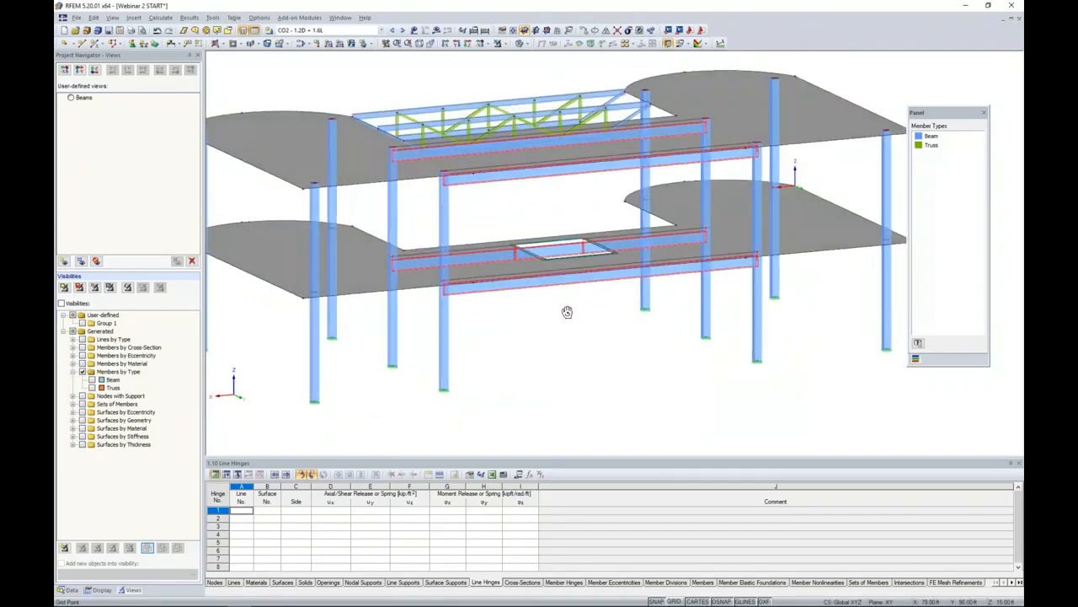
scroll(539, 328, up, 5)
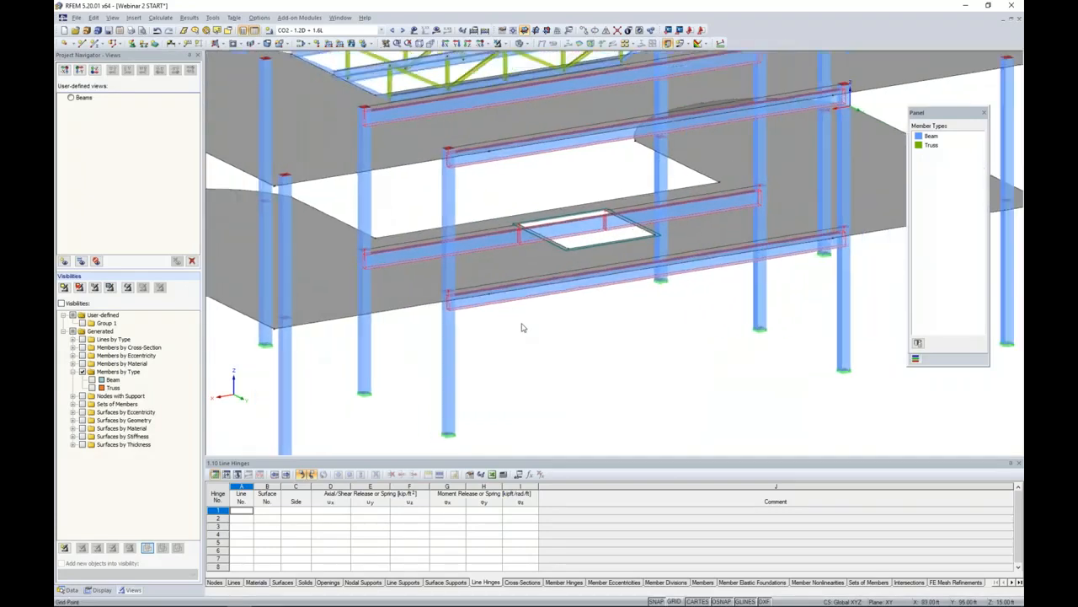
scroll(520, 328, down, 3)
scroll(511, 328, up, 2)
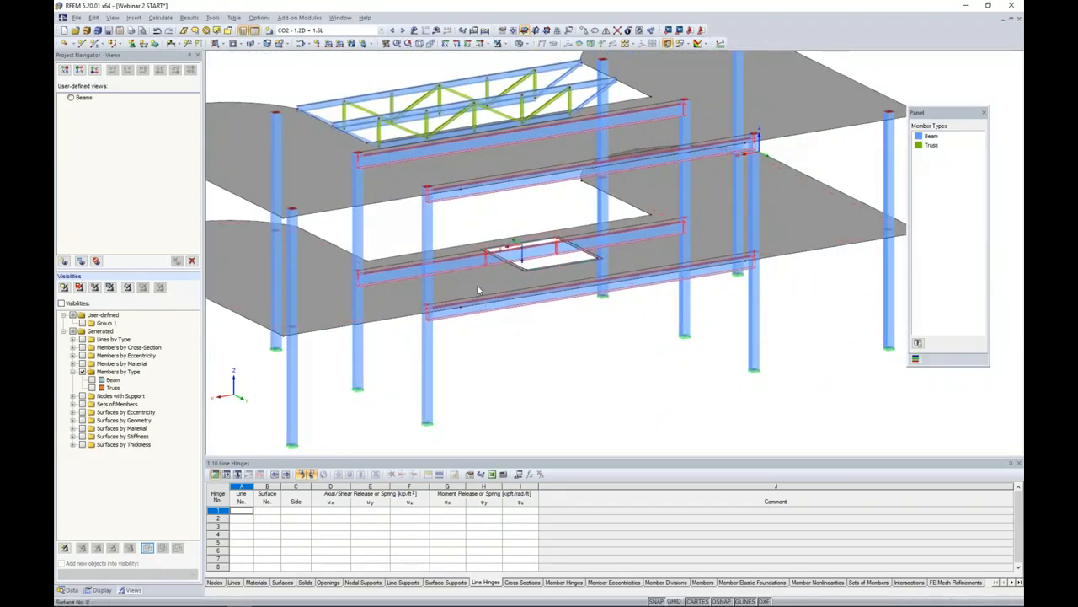
click(556, 350)
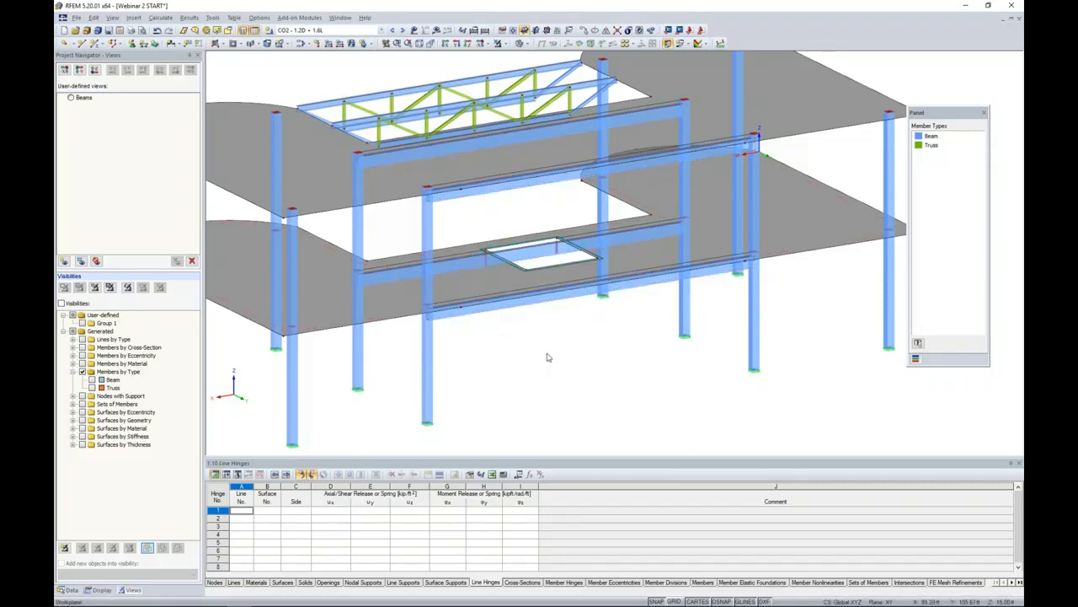
Start a new line release type with the rotation φx and the translation ux released
click(71, 589)
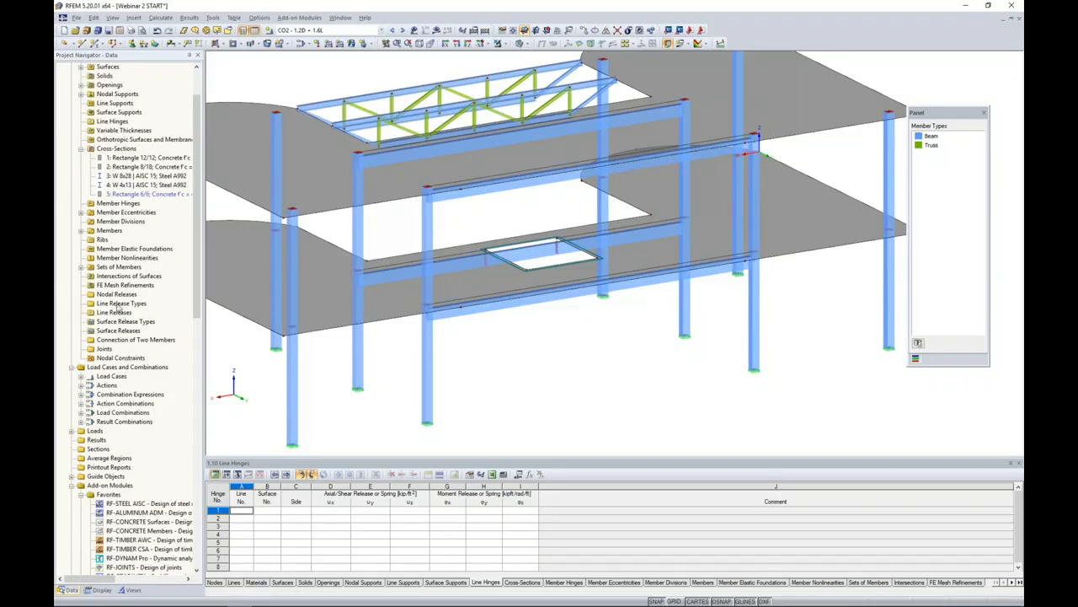
scroll(120, 306, up, 2)
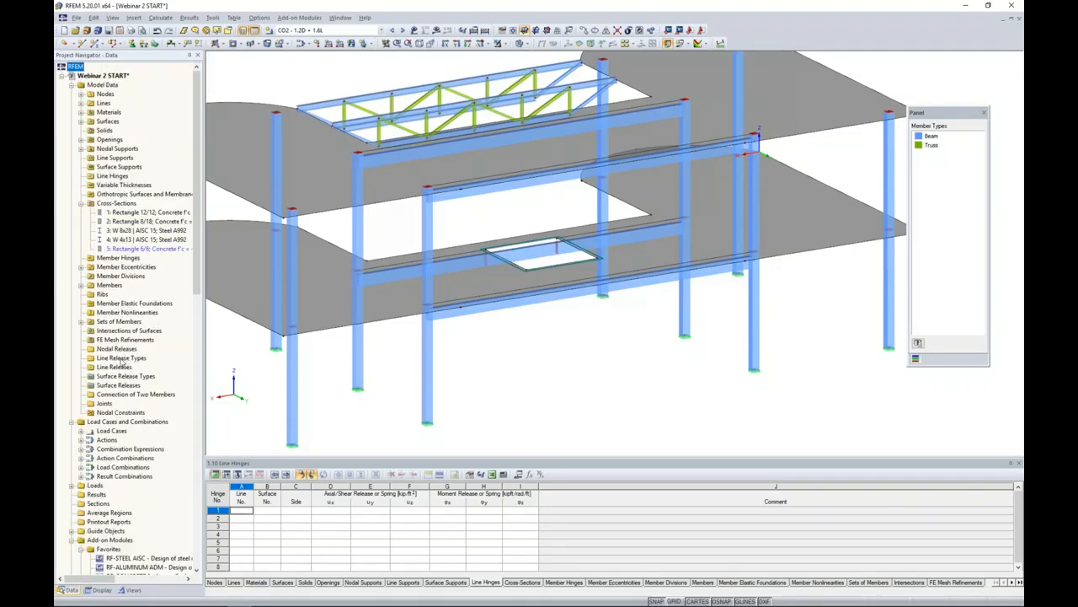
right_click(121, 359)
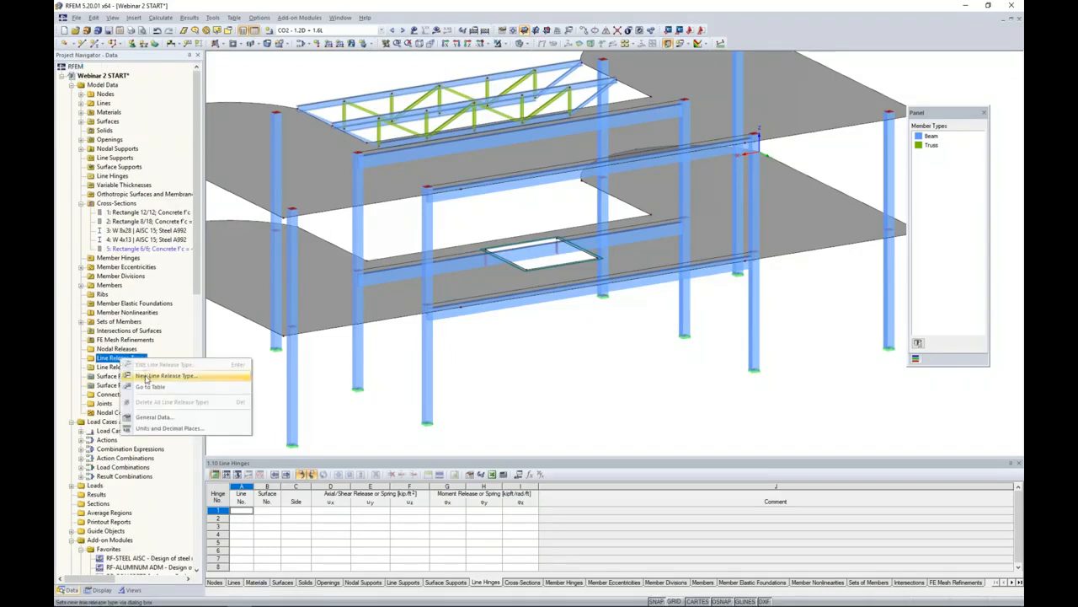
click(160, 376)
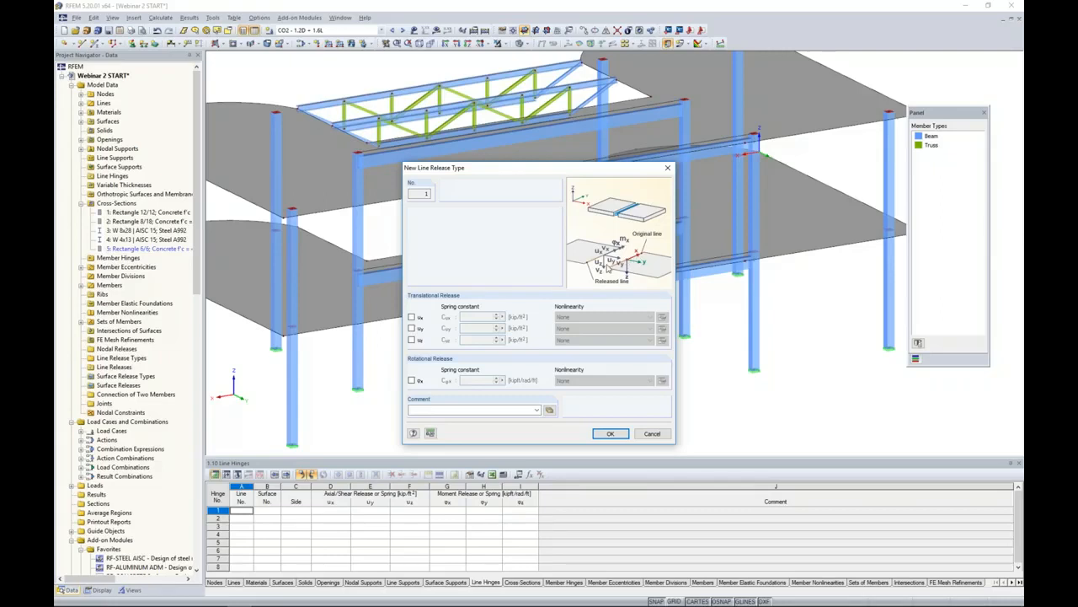
click(412, 380)
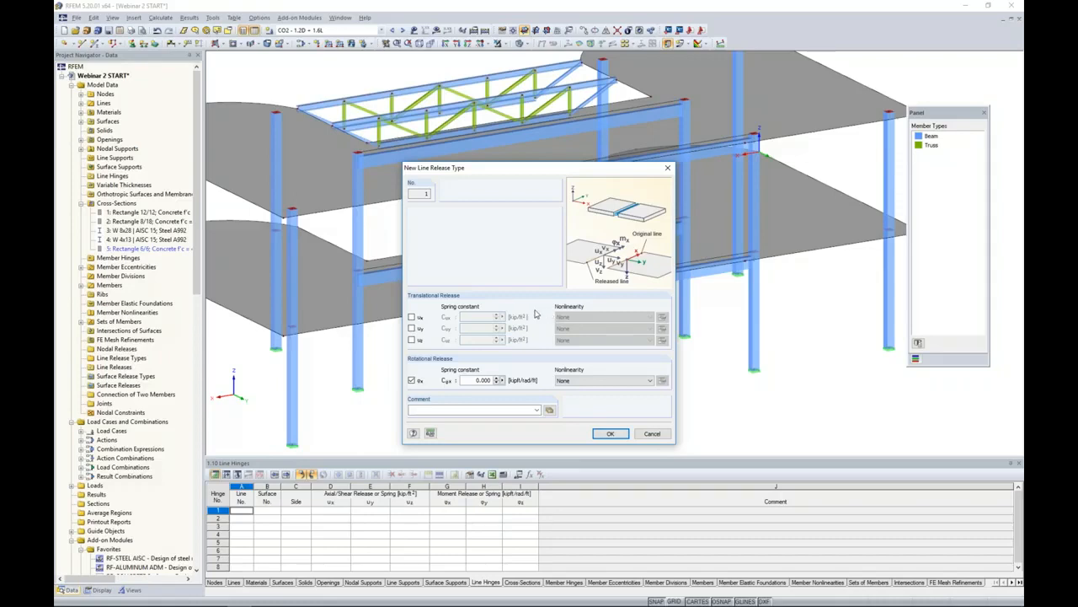
click(412, 317)
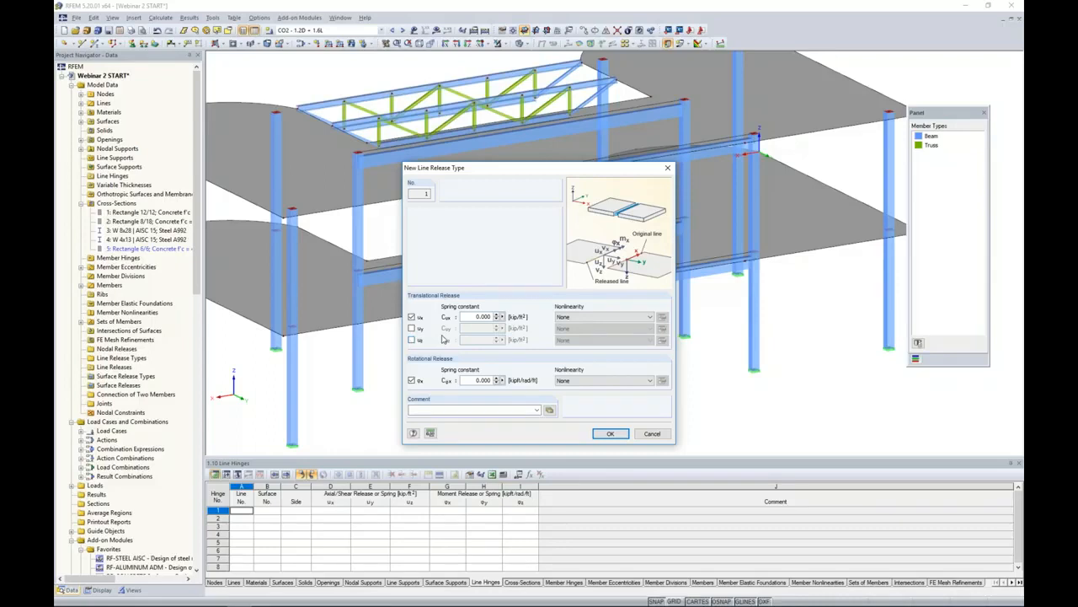
drag(510, 169, 656, 160)
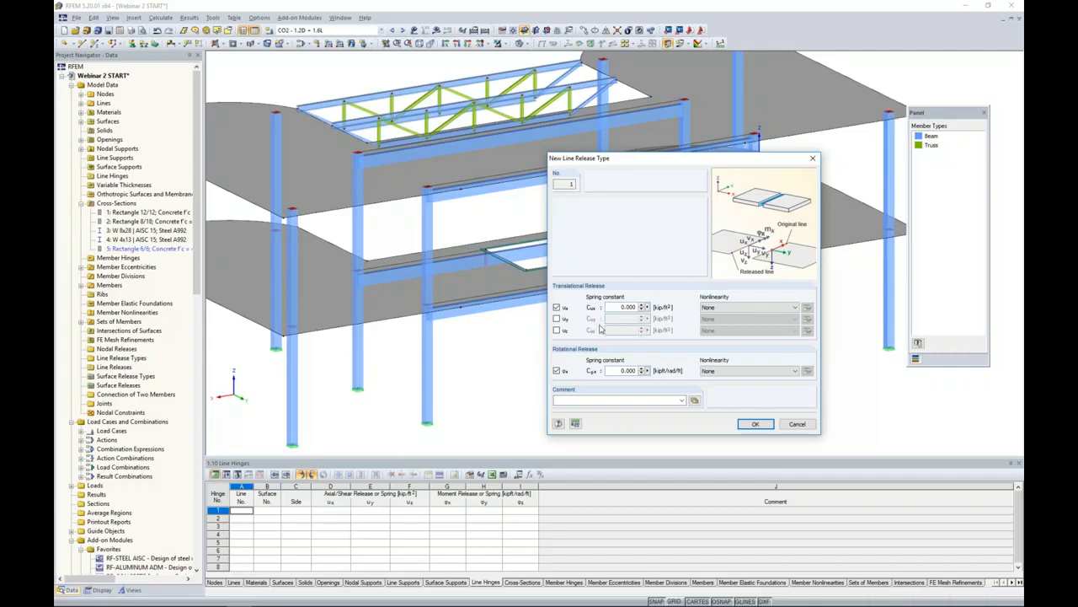
Release uz with the nonlinearity Fixed if positive vz, and save the line release type
click(557, 330)
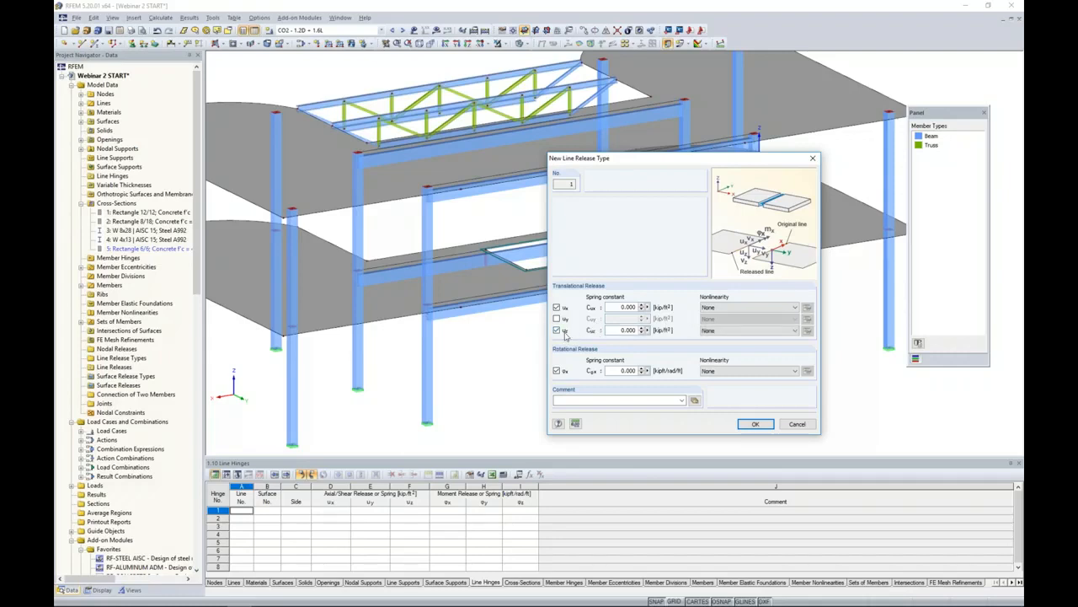
click(759, 334)
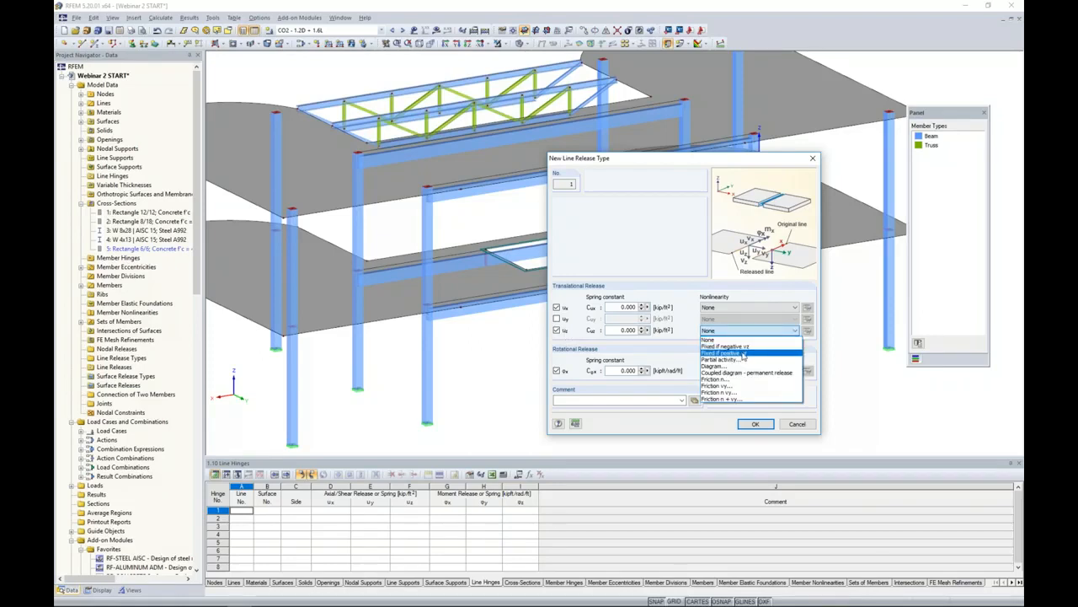
click(741, 353)
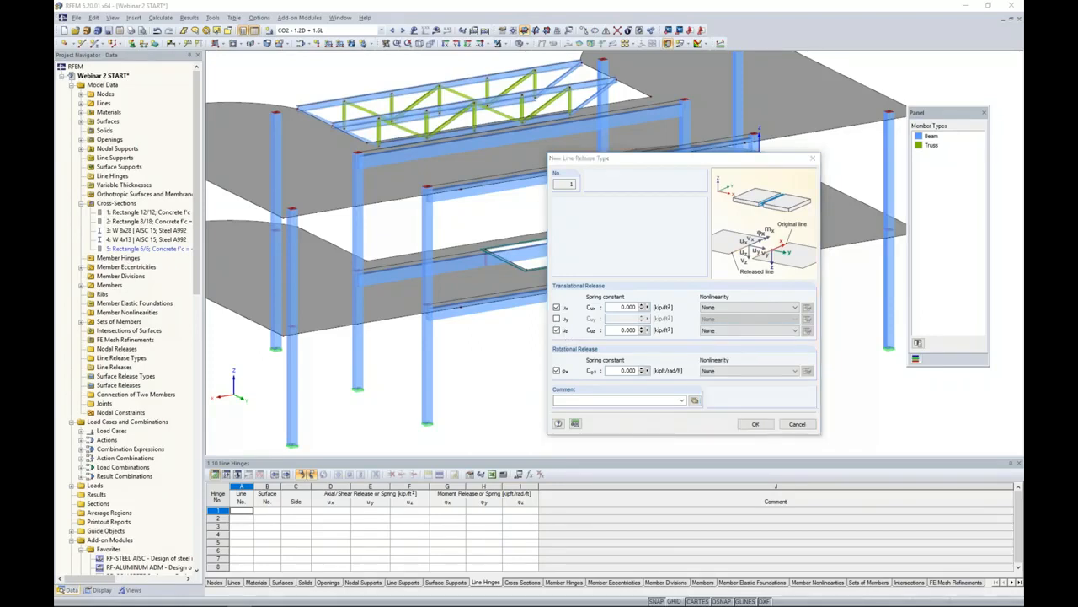
click(711, 345)
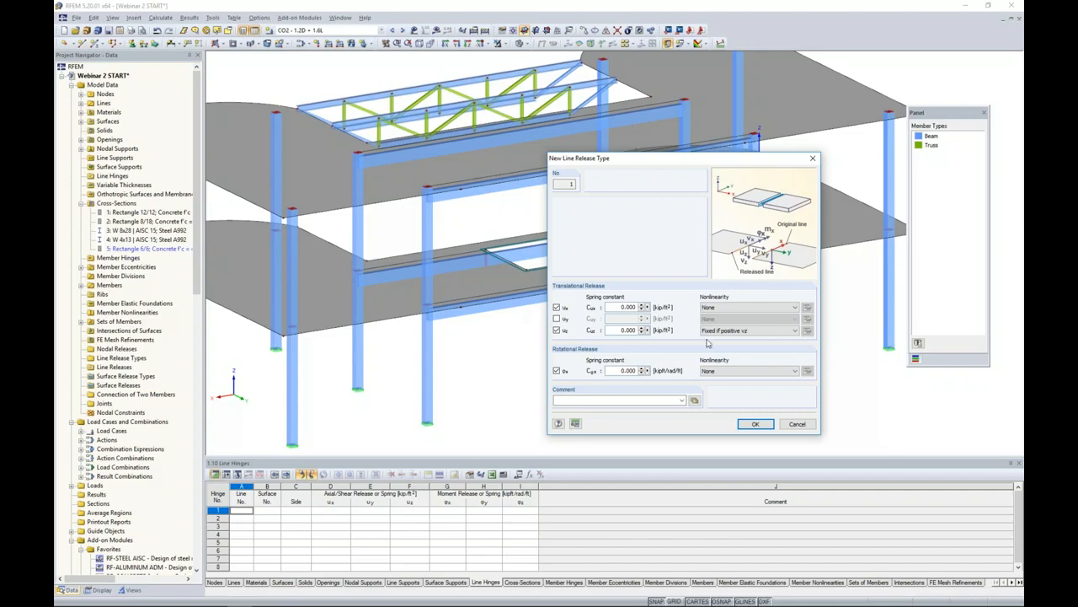
click(756, 423)
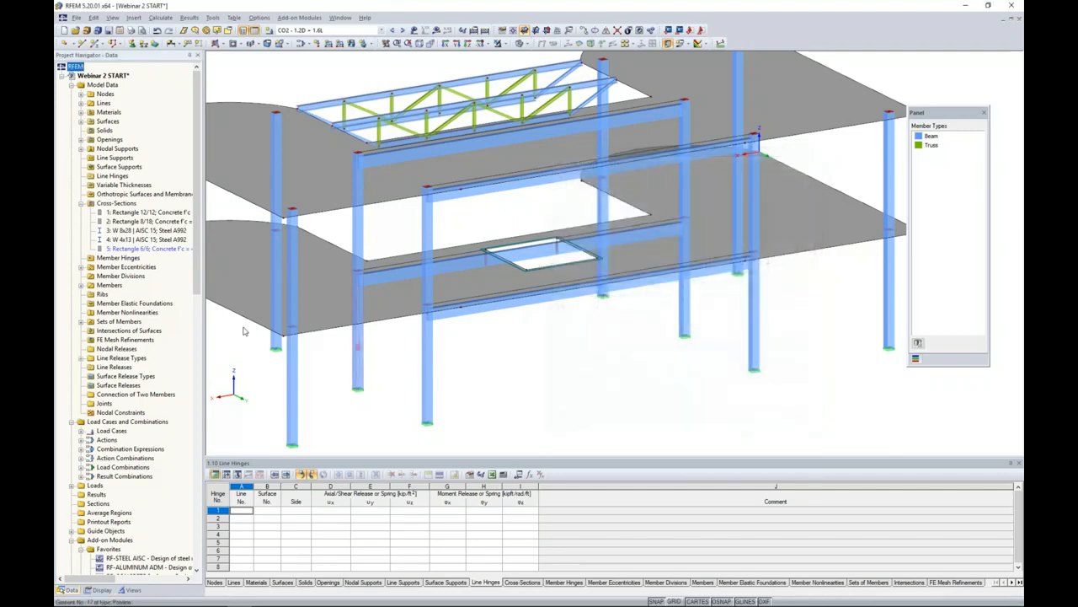
click(81, 359)
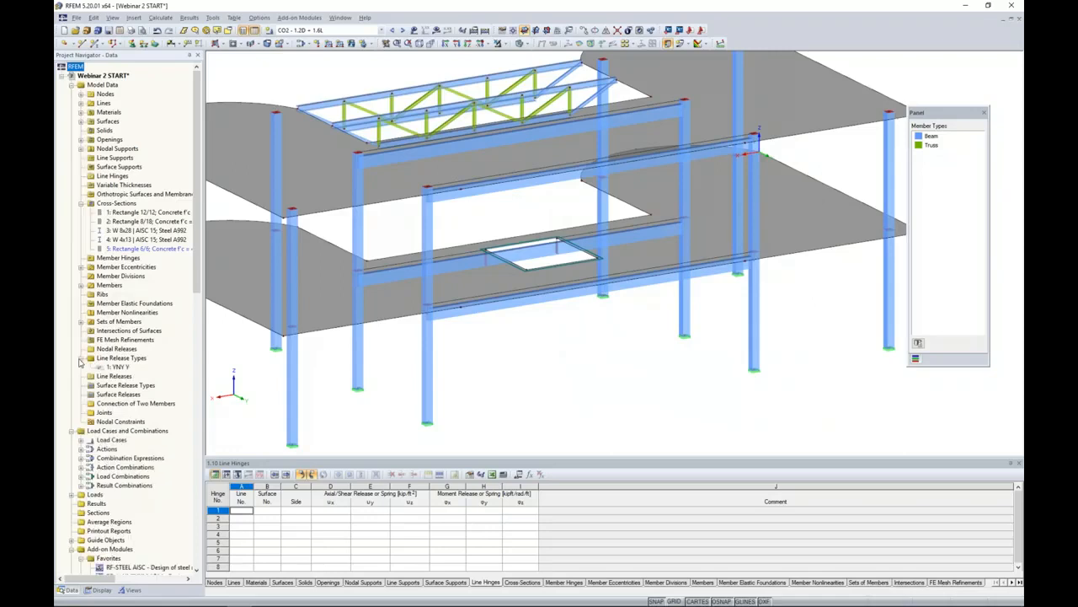
Graphically assign line release type 1 to the lower beam lines, with the lower slab, surface 6, as the released object
right_click(121, 376)
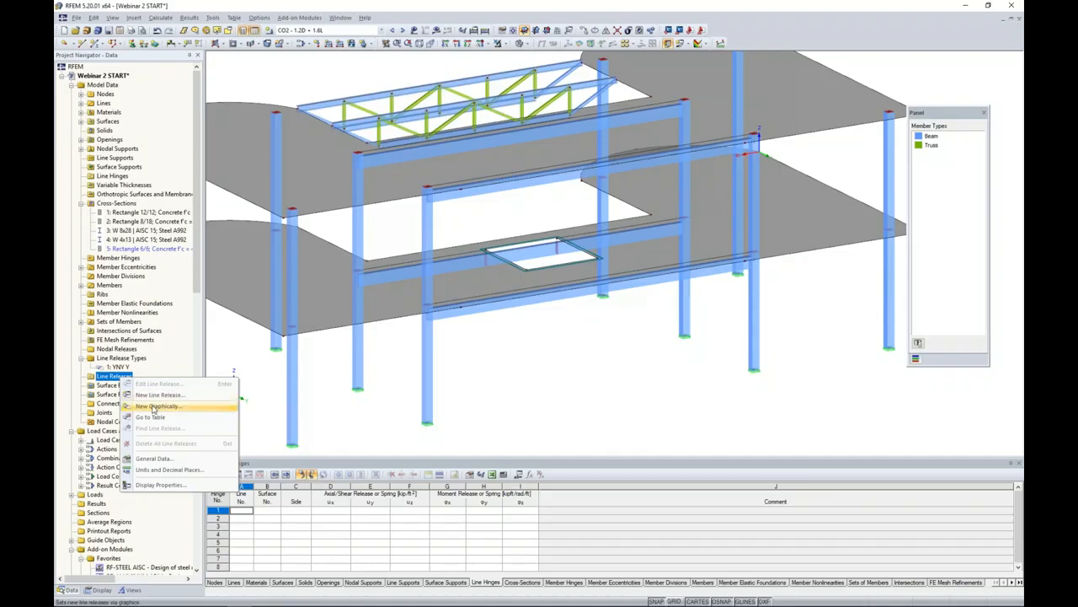
click(154, 406)
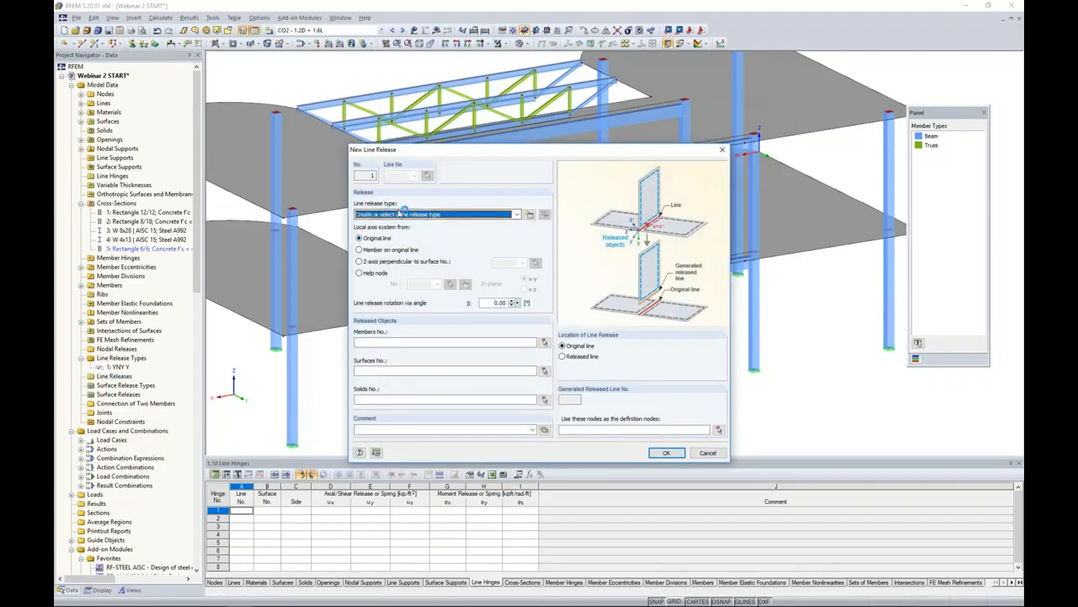
click(404, 213)
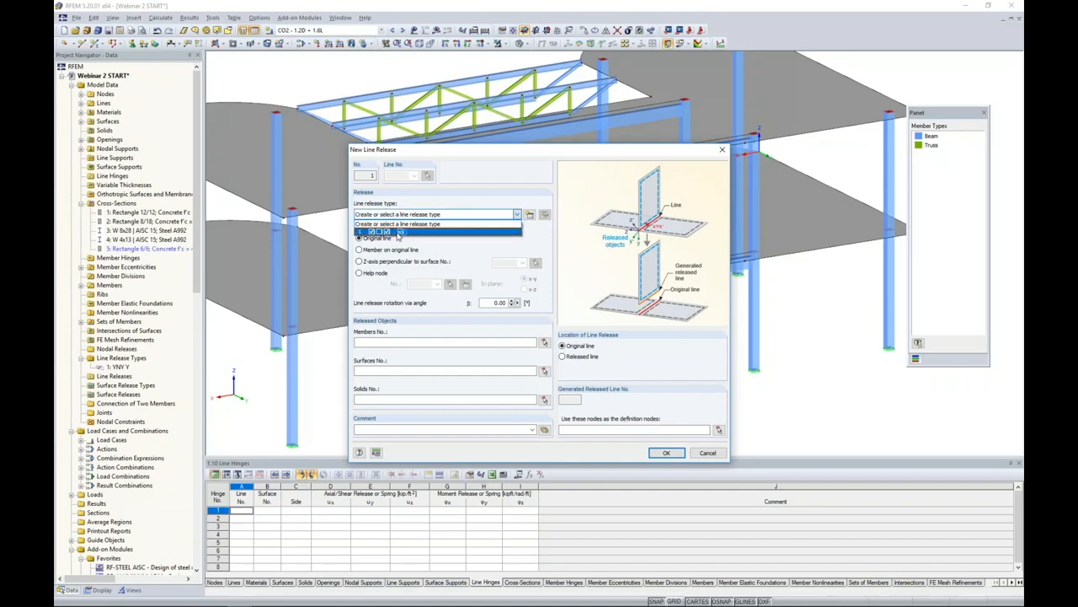
click(398, 232)
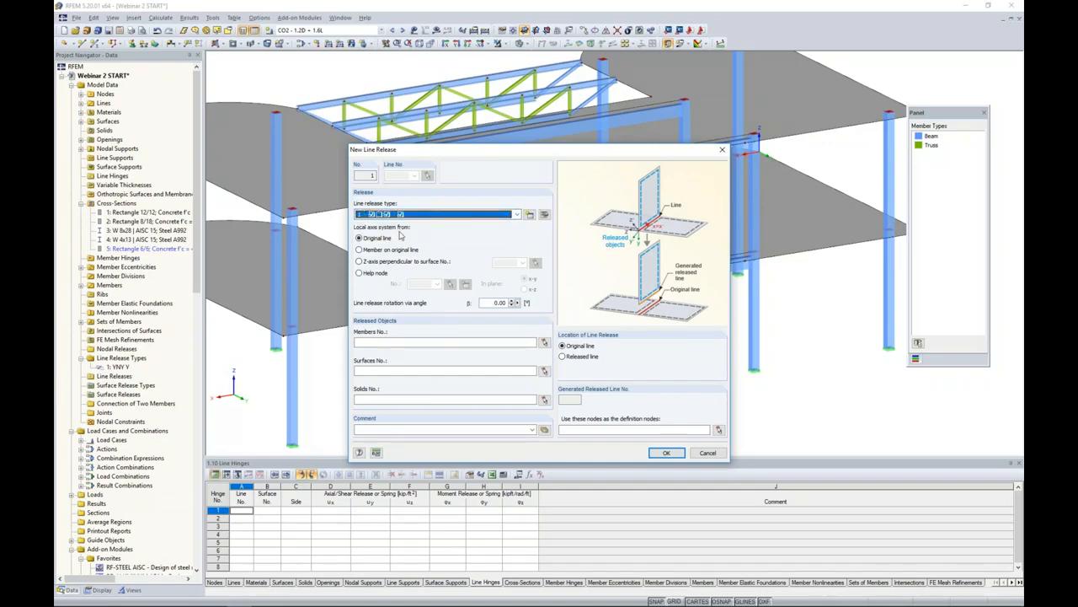
click(544, 370)
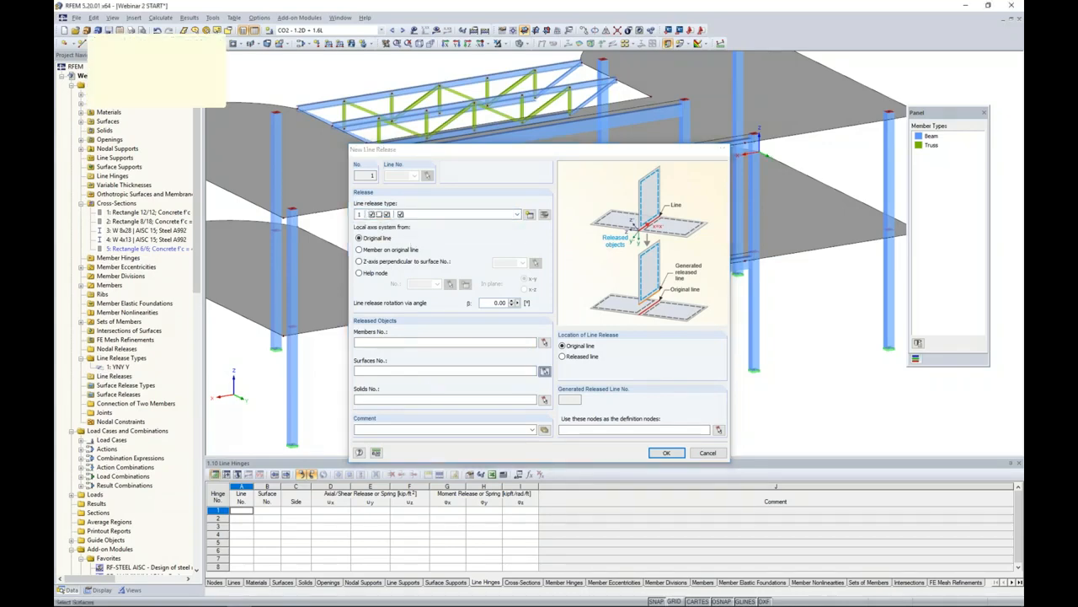
click(539, 282)
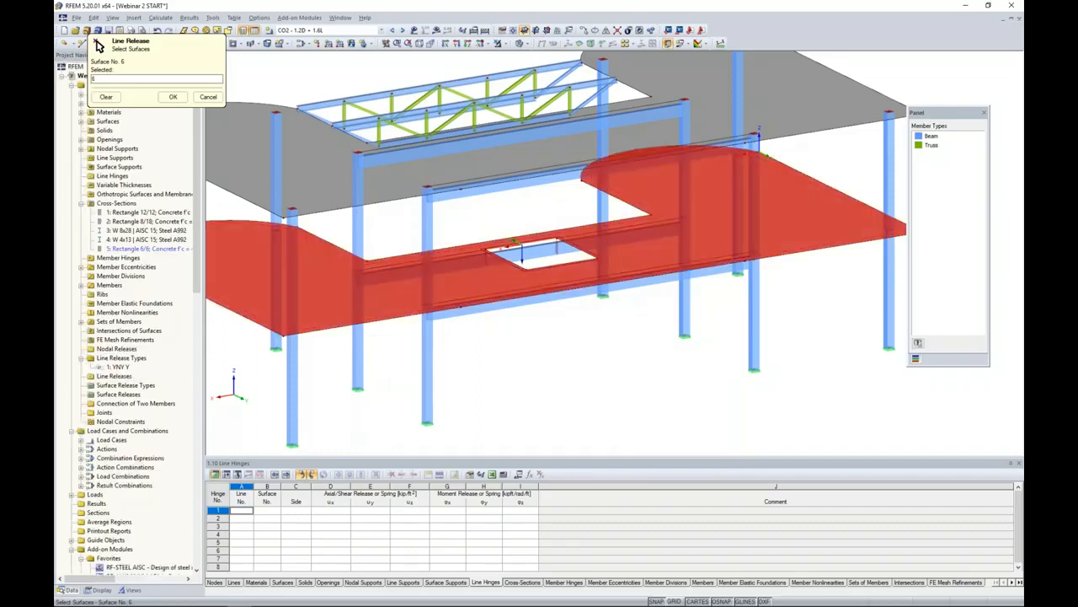
click(173, 97)
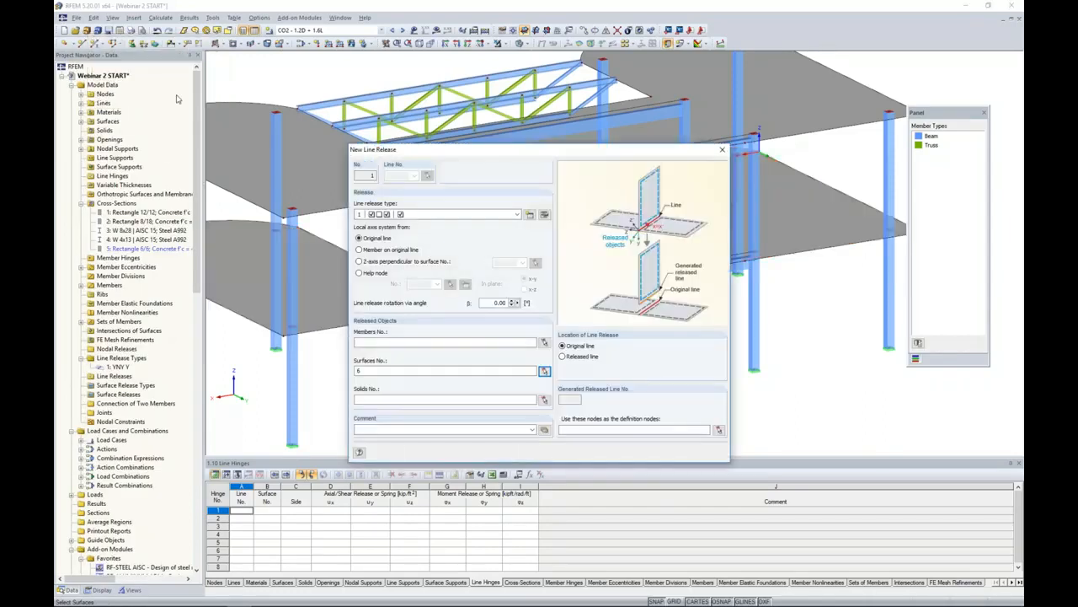
click(665, 454)
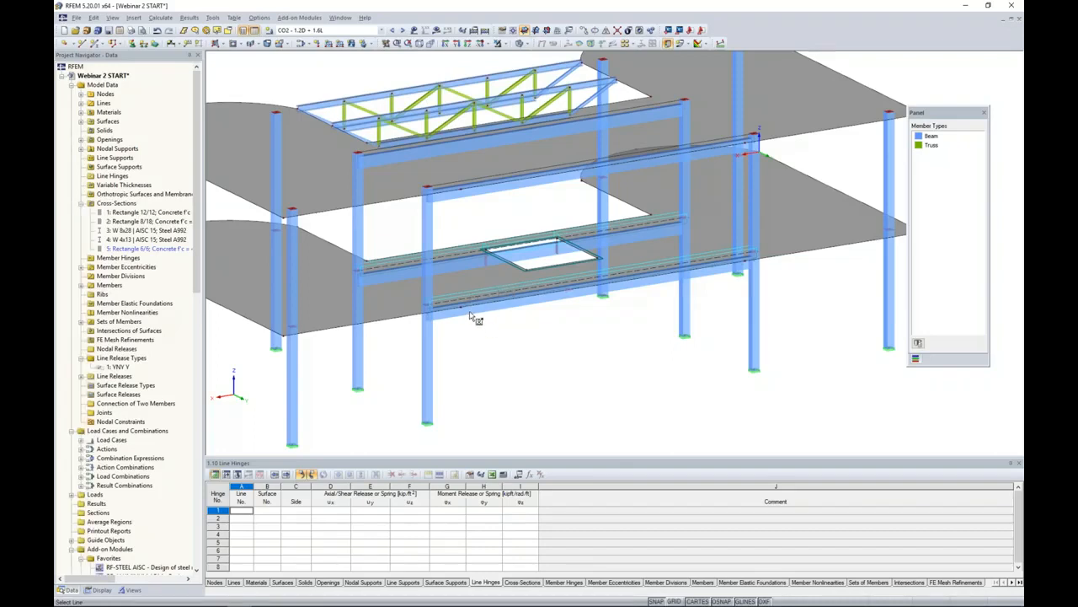
Assign the same line release type to the upper beam lines, with the upper slab, surface 5, as the released object
right_click(395, 230)
click(408, 234)
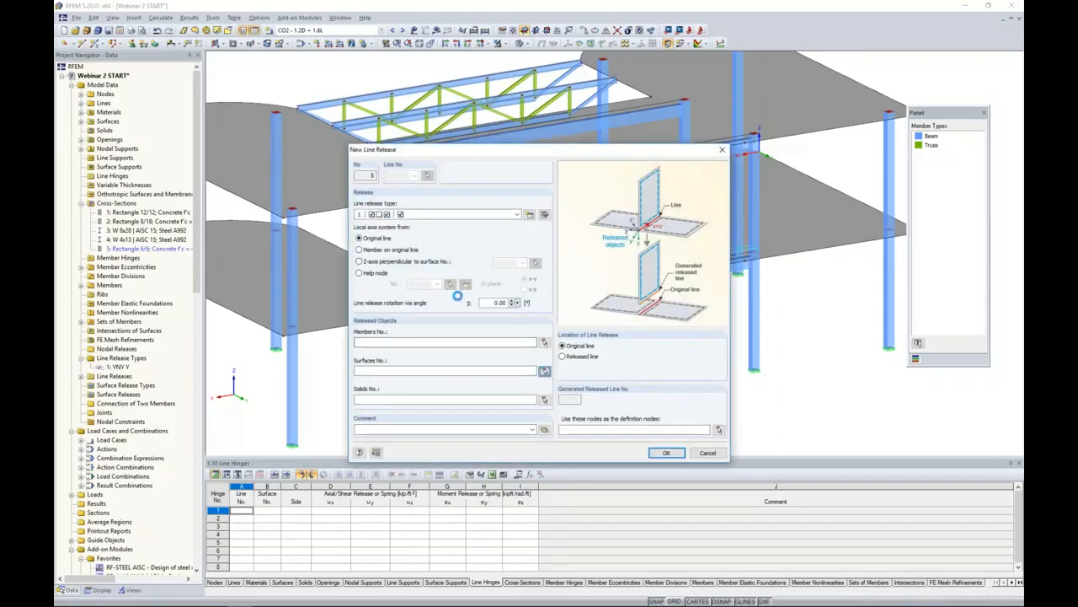
click(544, 371)
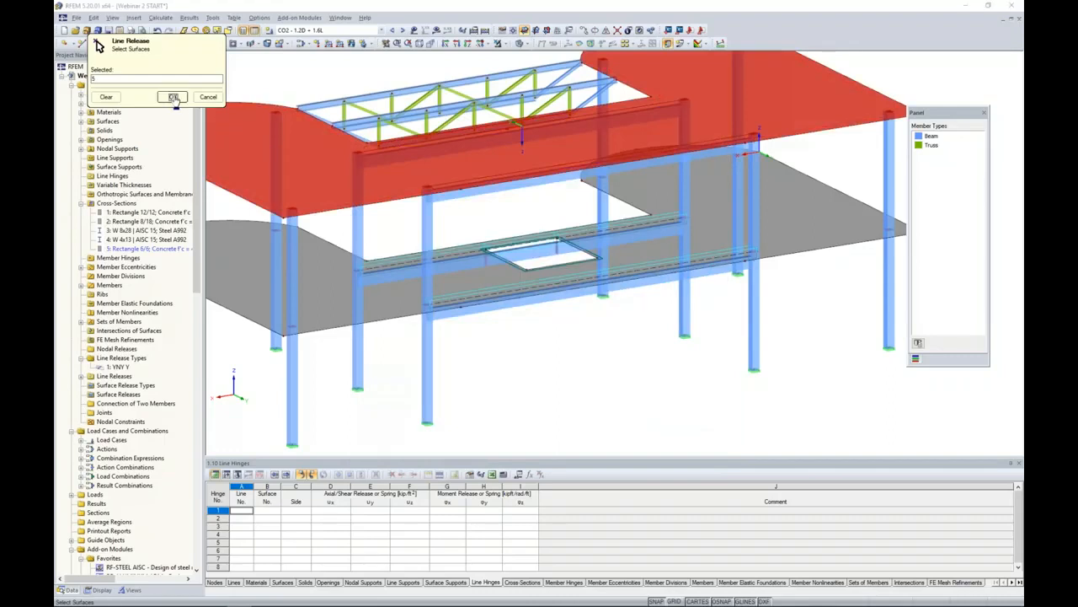
click(172, 97)
click(665, 453)
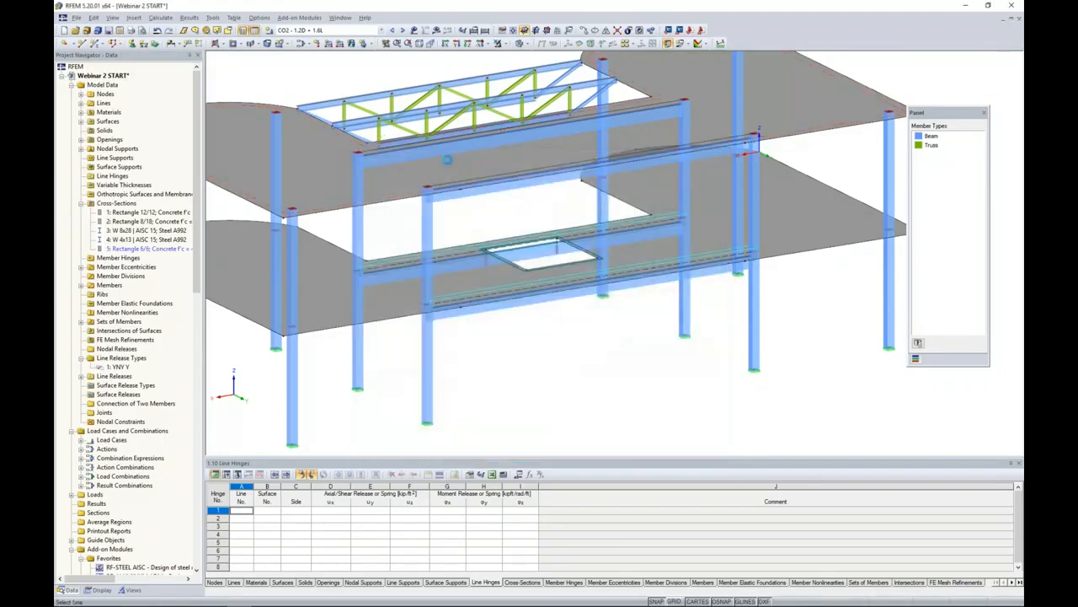
click(458, 178)
Calculate CO2 with the line releases and reduce the deformation display factor to 7.75
ctrl+middle_drag(539, 346, 567, 310)
scroll(560, 305, up, 2)
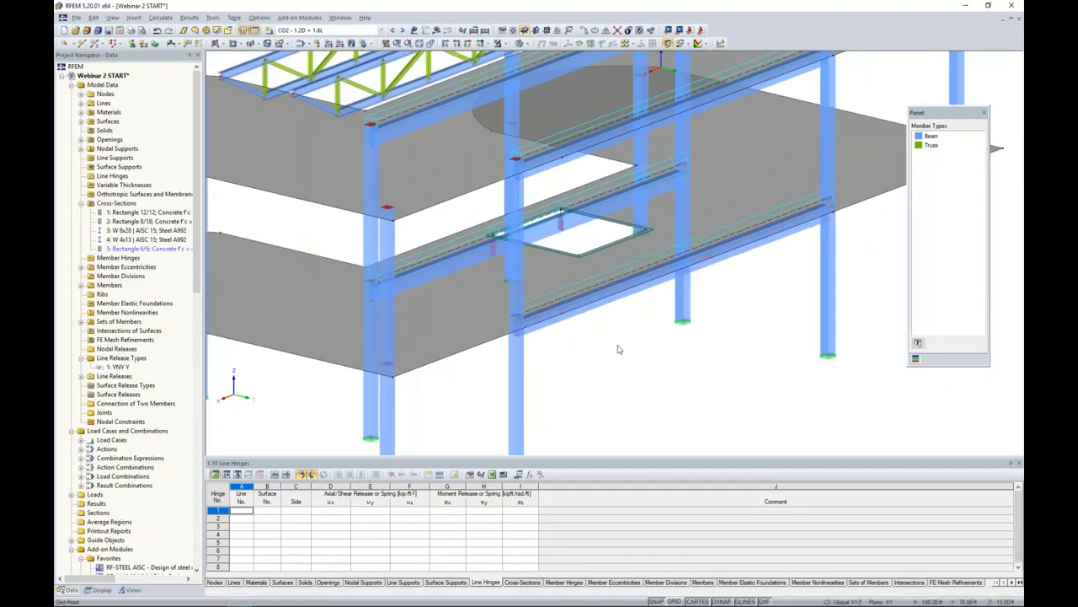
scroll(618, 352, down, 2)
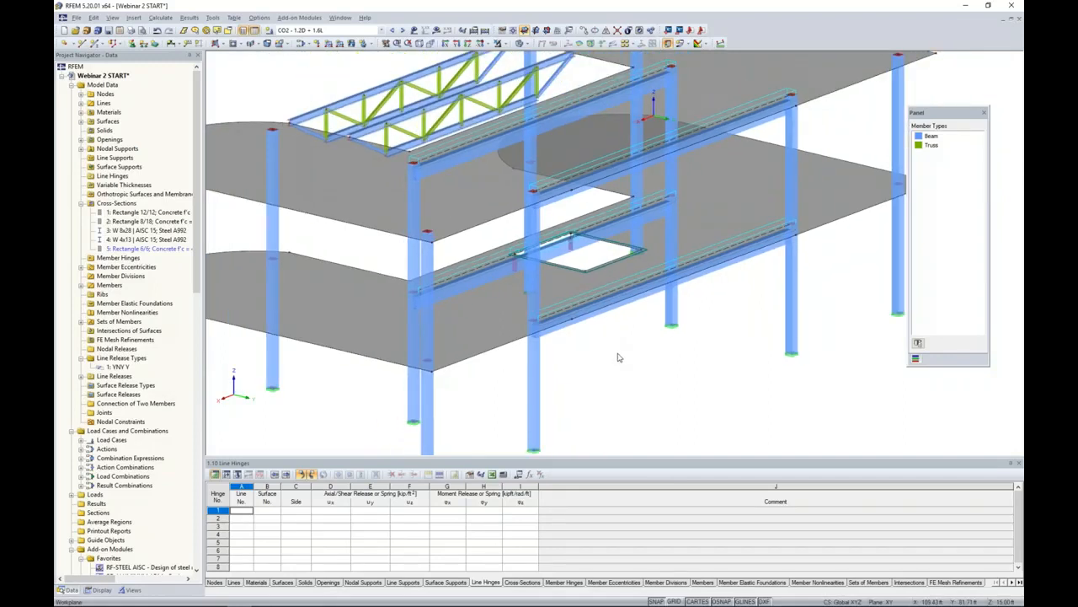
ctrl+middle_drag(626, 352, 534, 335)
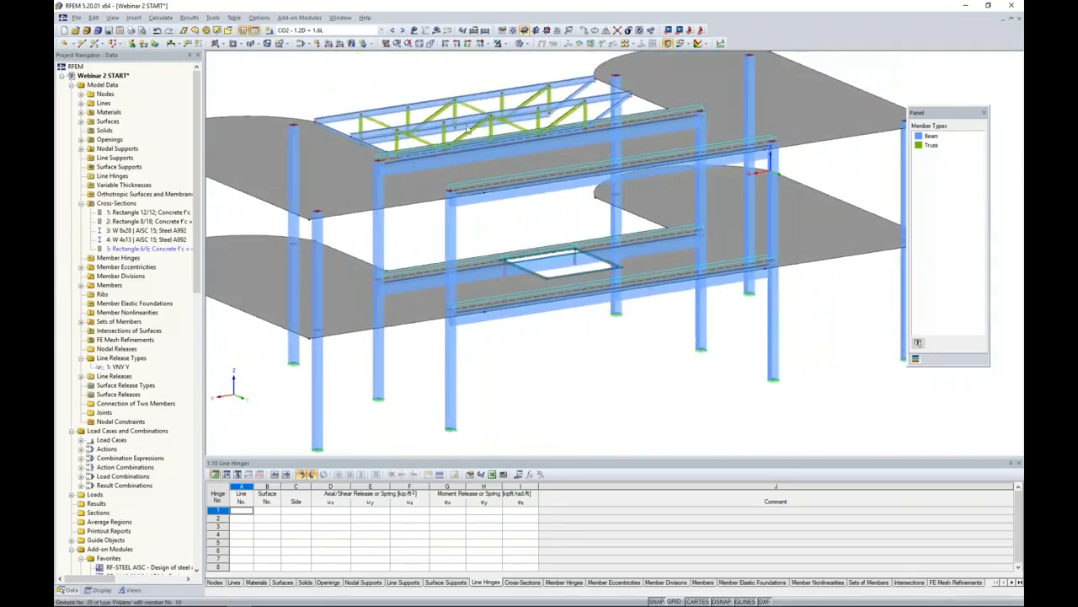
click(436, 30)
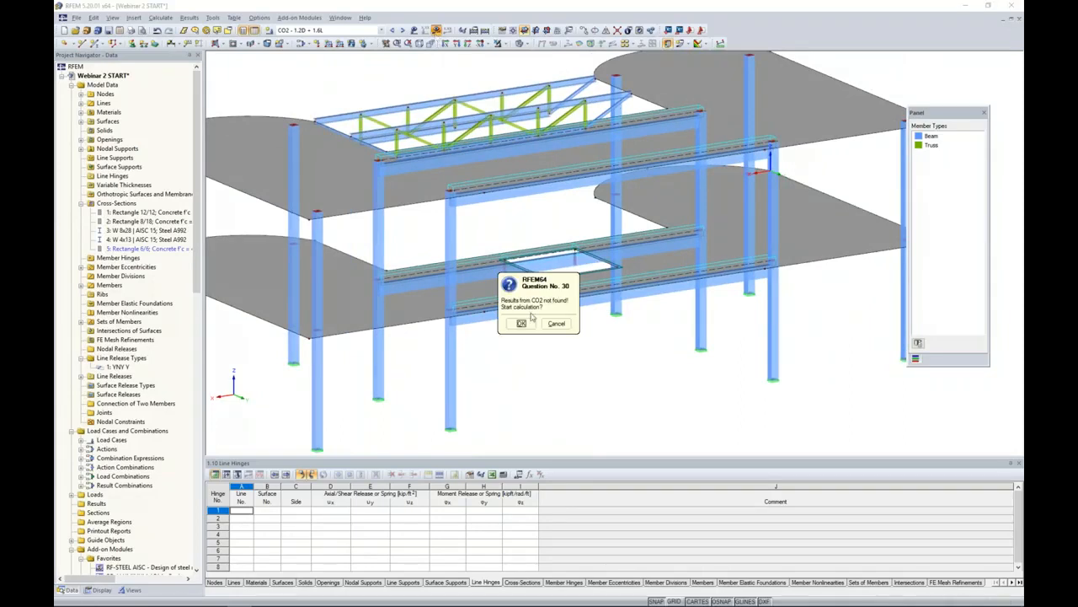
click(529, 319)
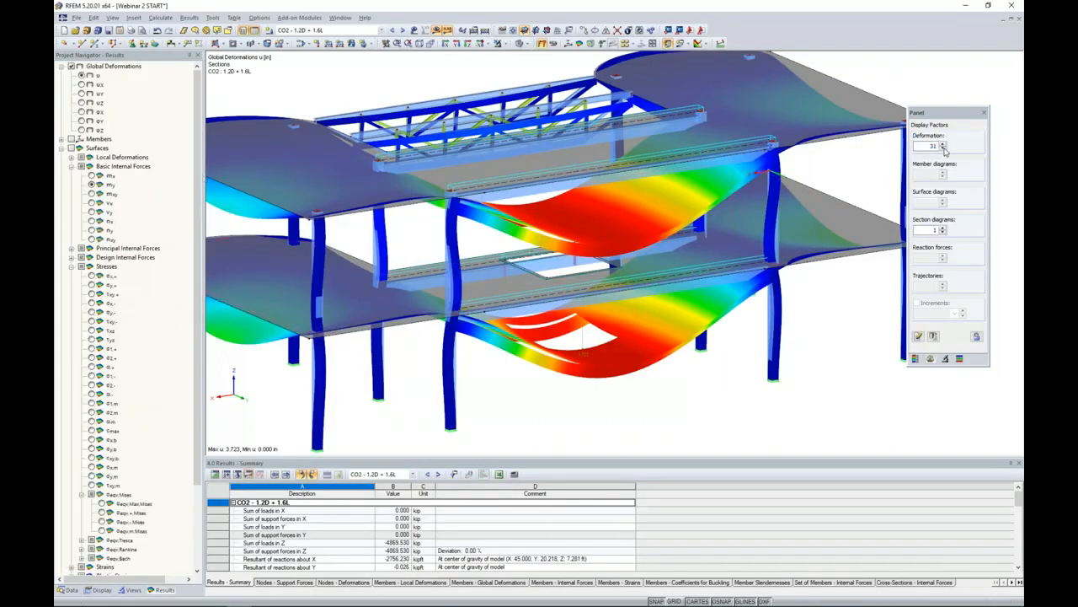
click(943, 148)
click(943, 148)
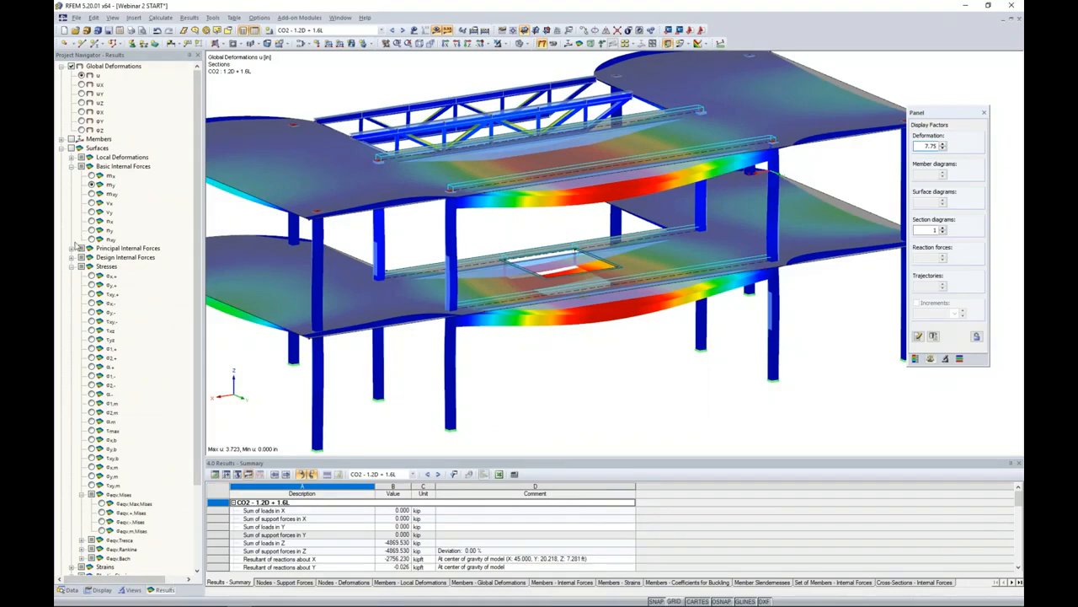
Collapse the surface results and display the member internal forces instead of the global deformations
click(70, 266)
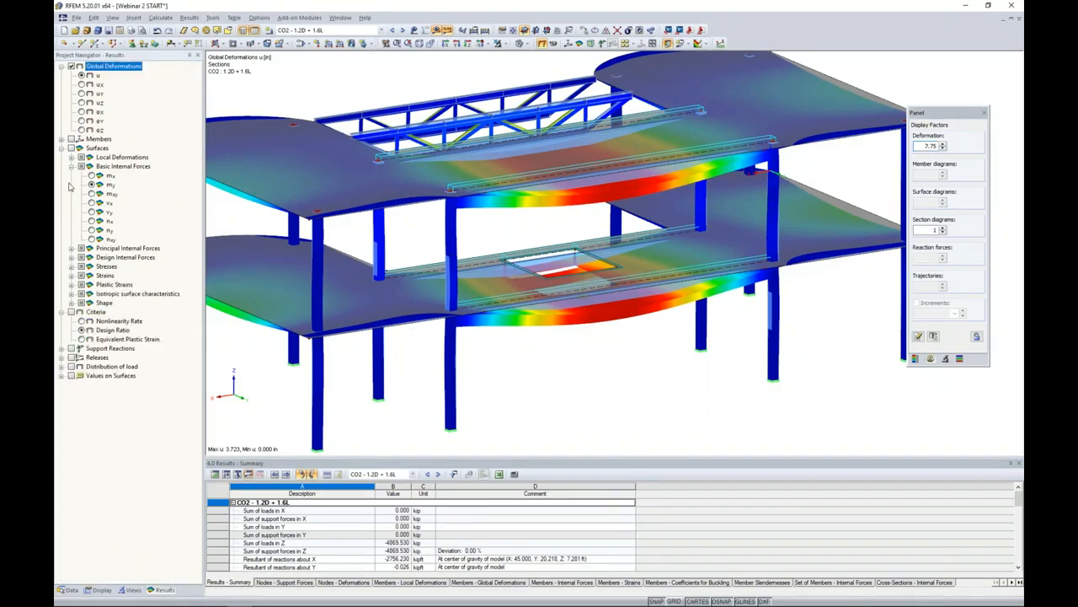
click(62, 148)
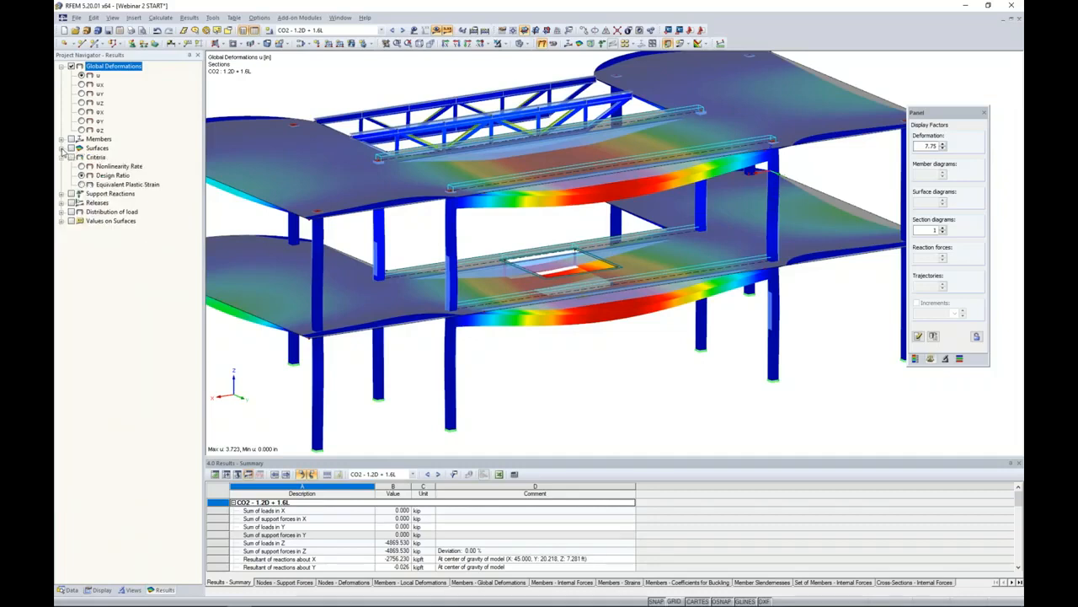
click(61, 139)
click(71, 139)
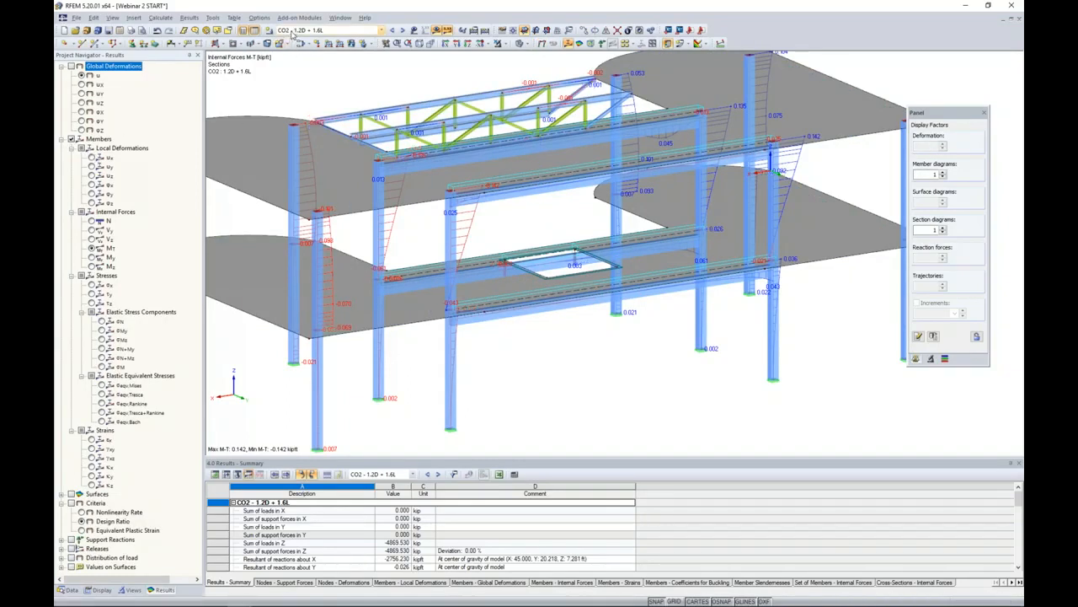
Isolate the front beam under the lower slab and examine its N, Vz and MT diagrams
click(575, 313)
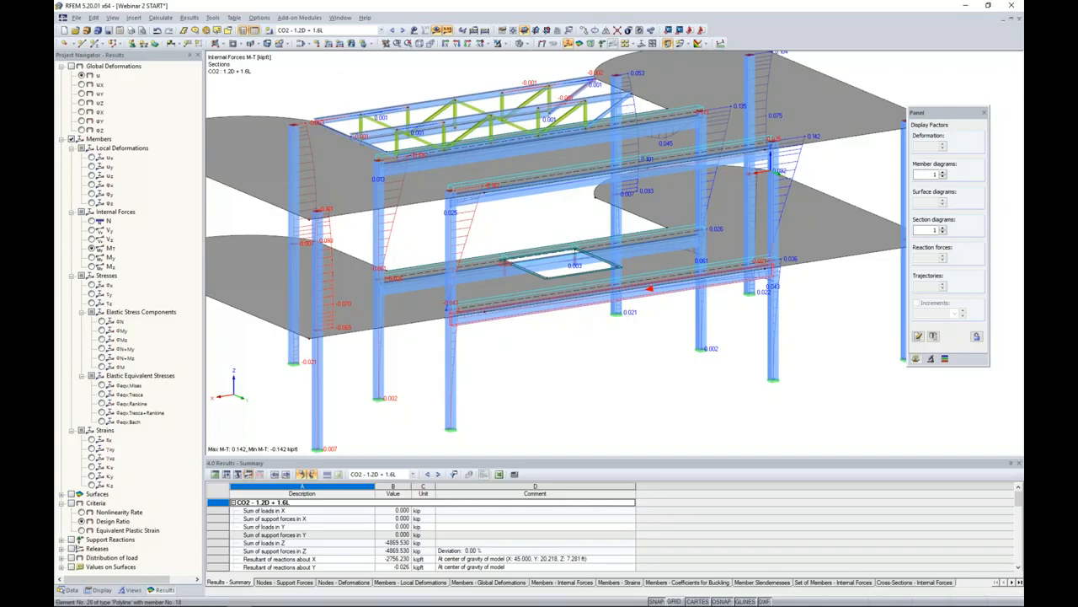
click(503, 45)
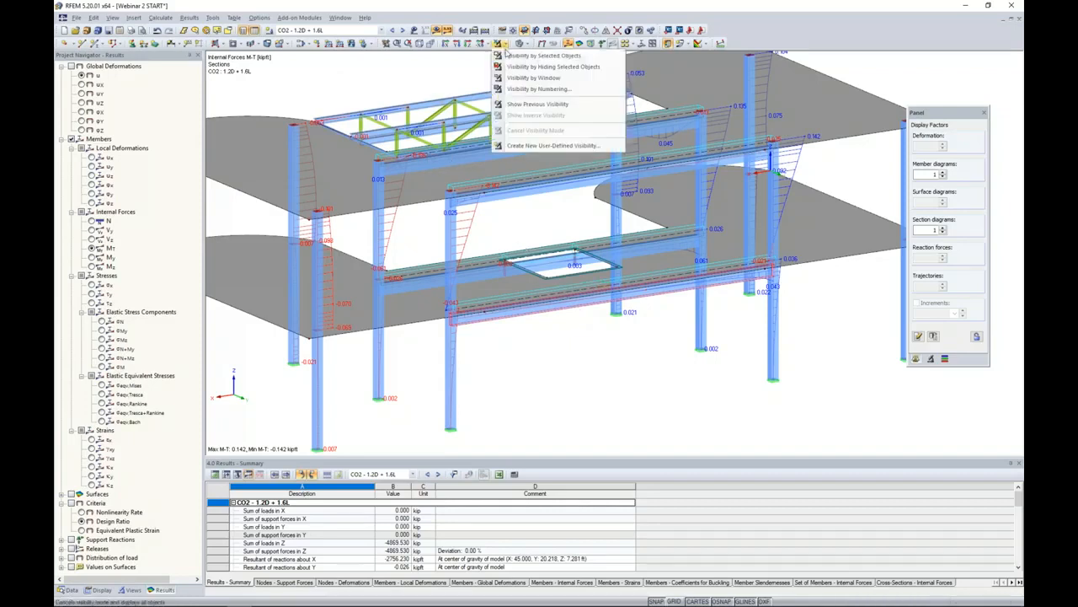
click(510, 56)
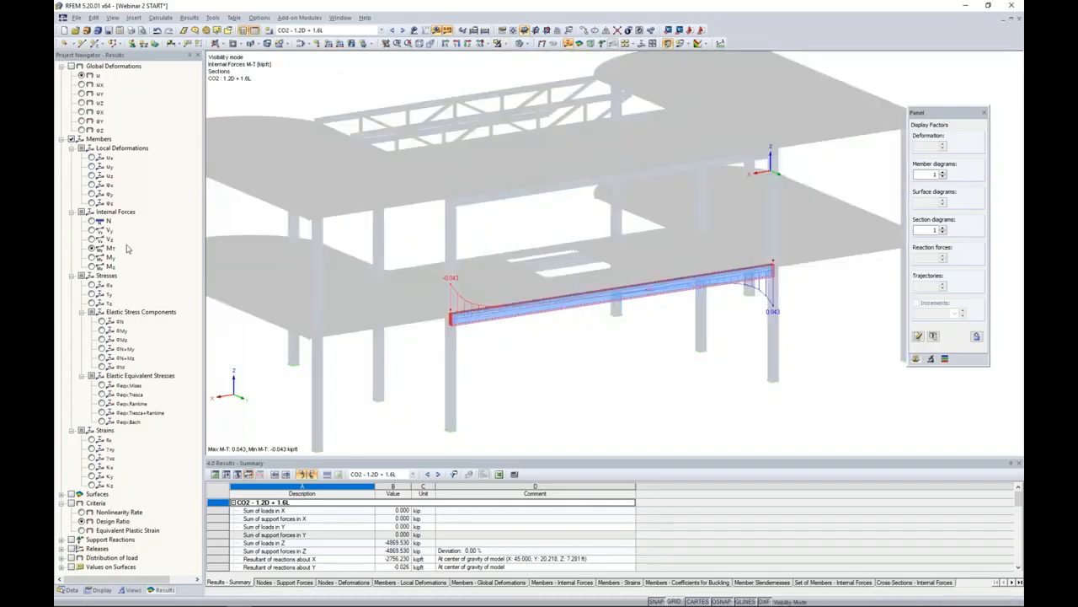
click(92, 221)
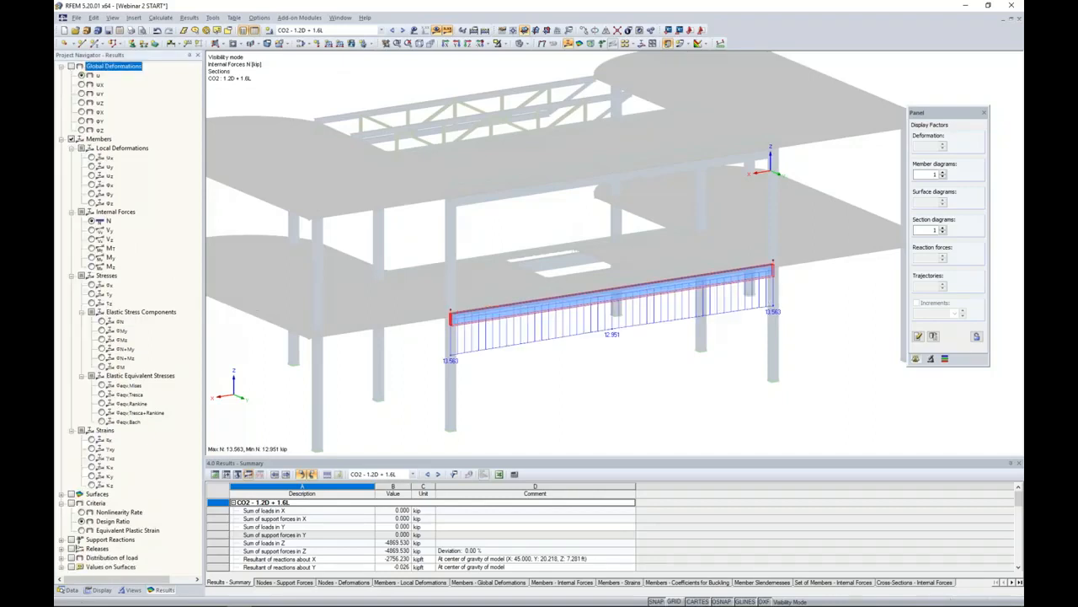
click(91, 239)
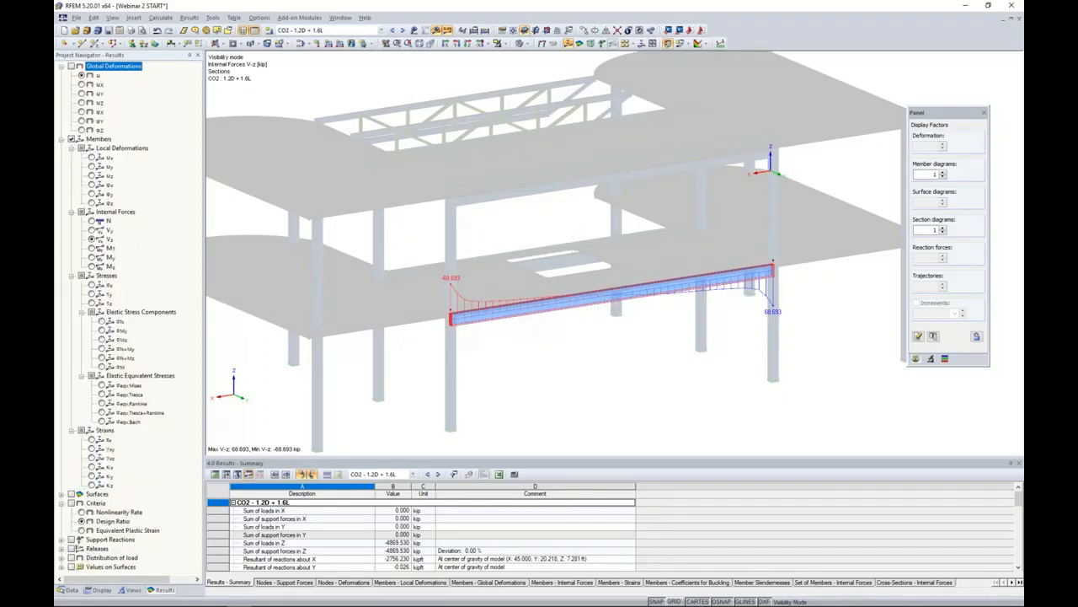
click(91, 249)
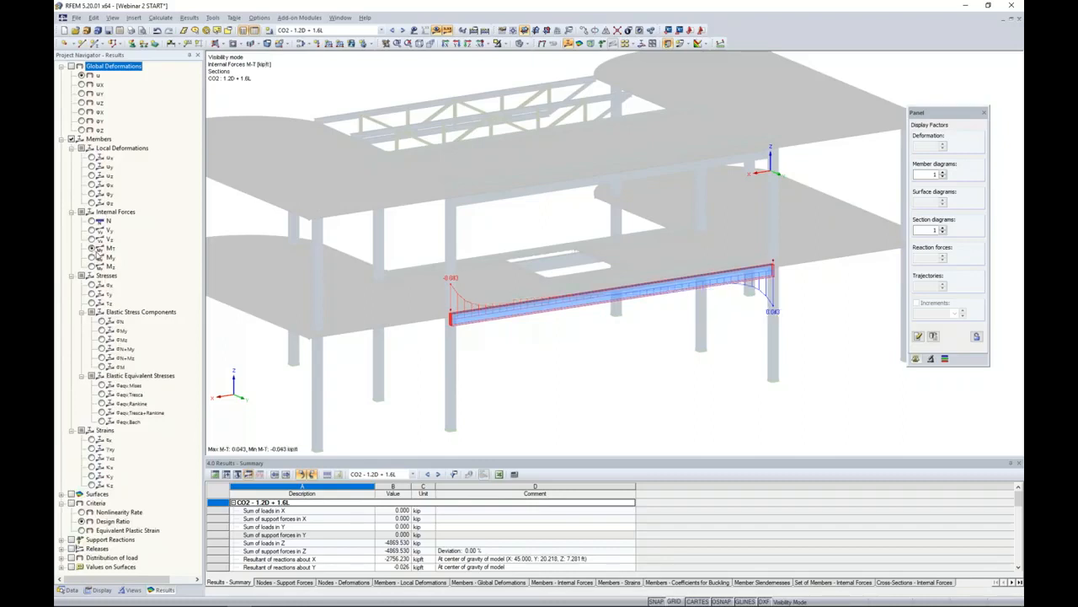
scroll(621, 340, up, 3)
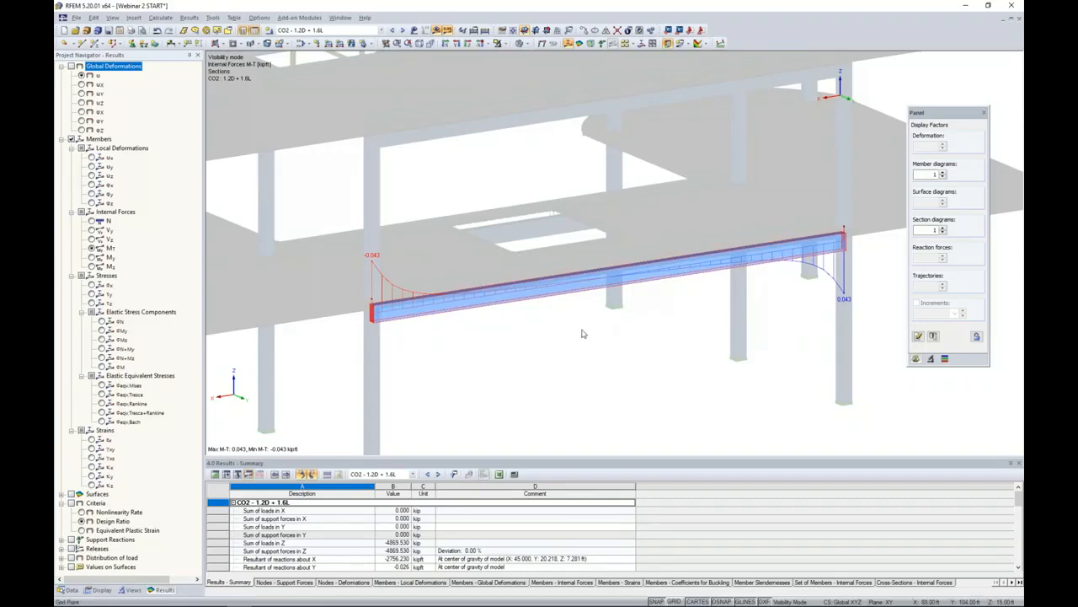
Switch to the PowerPoint slide show and advance to the slide comparing member torsion with and without line releases
key(super+Tab)
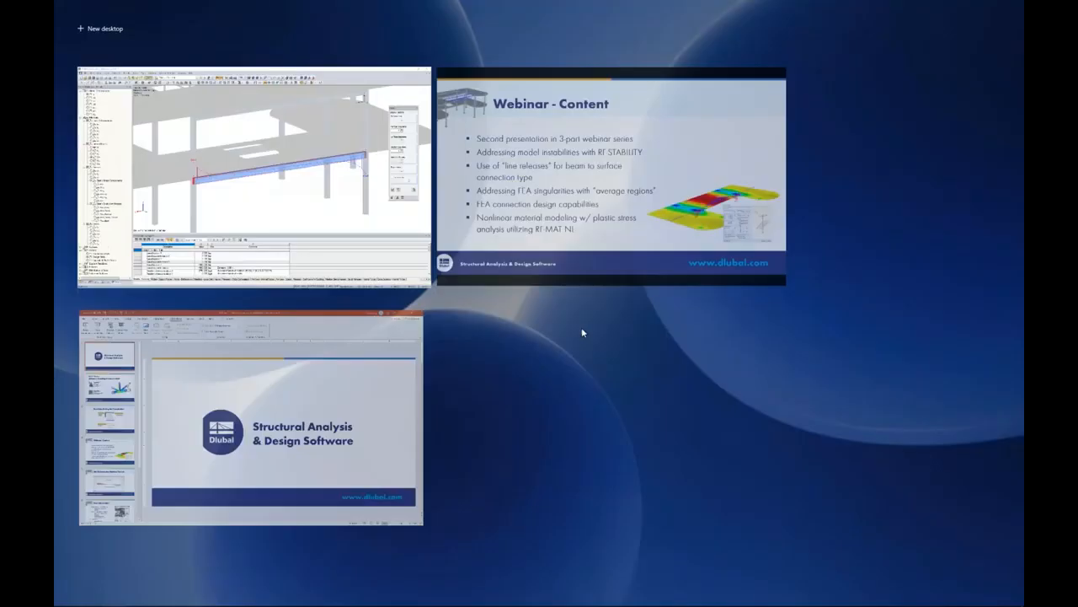
click(585, 207)
key(Right)
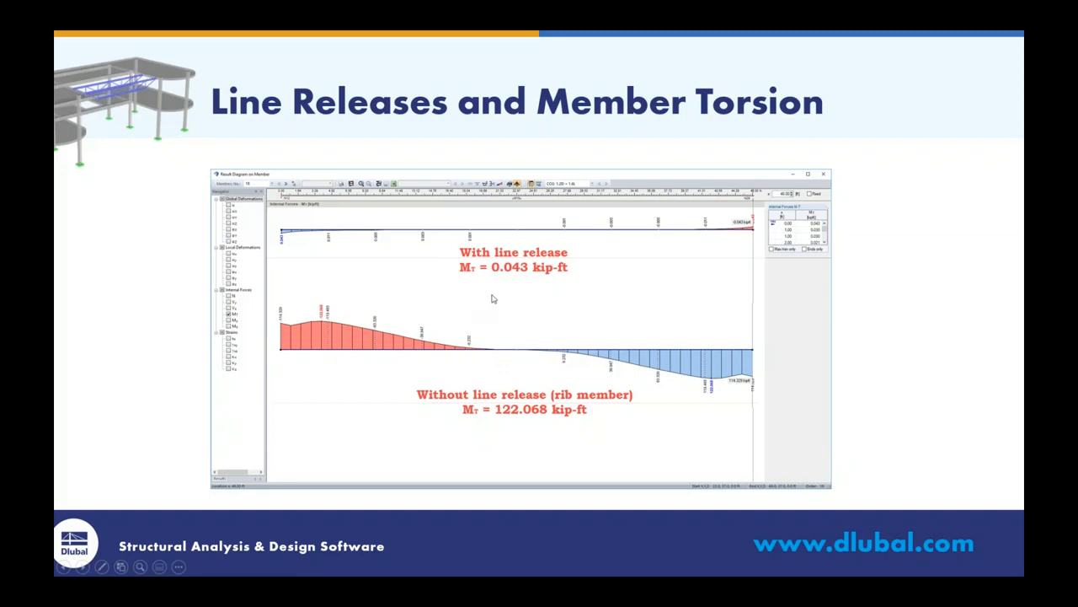
Switch back to RFEM, hide the results and cancel the visibility mode to show the whole model
key(super+Tab)
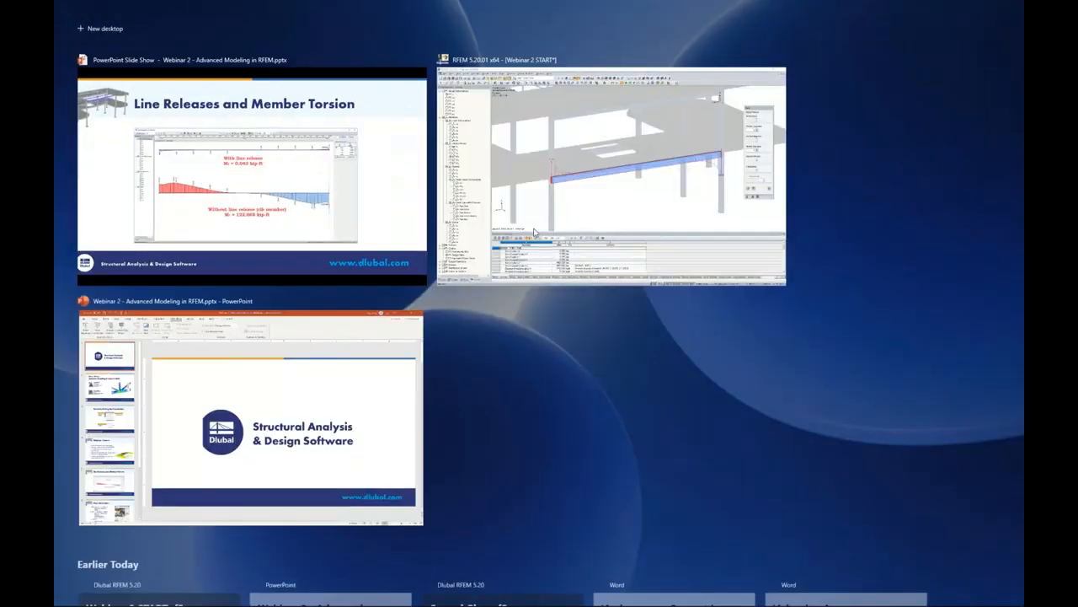
click(547, 207)
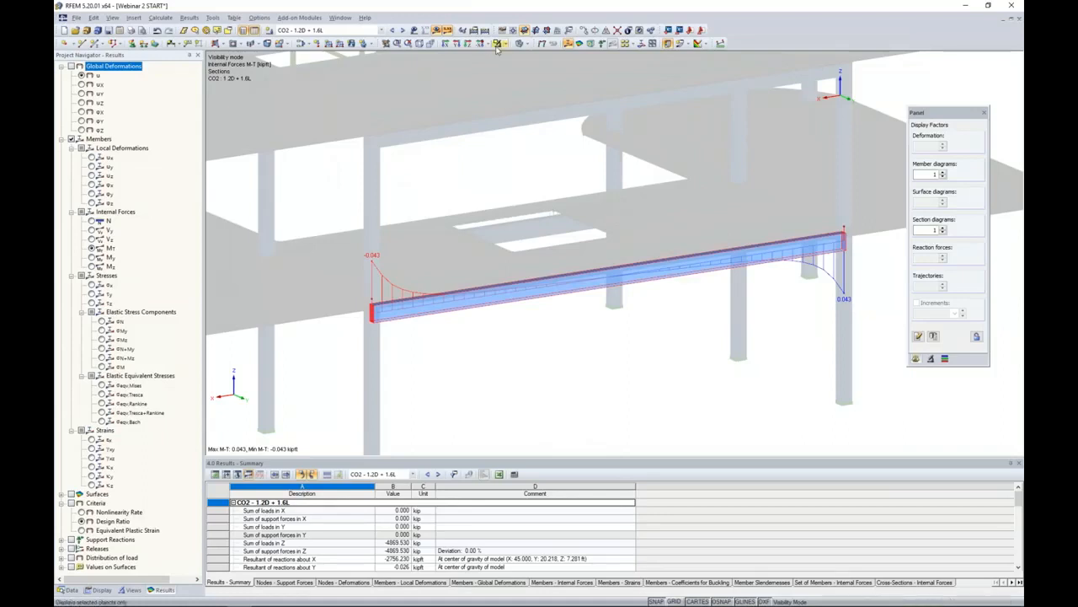
click(437, 30)
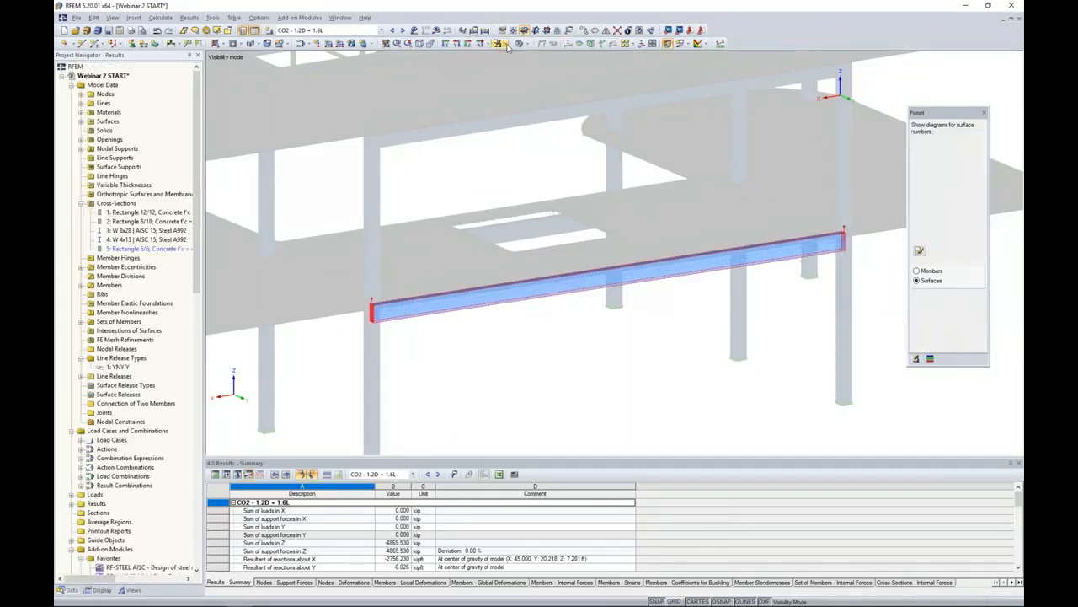
click(502, 43)
click(516, 131)
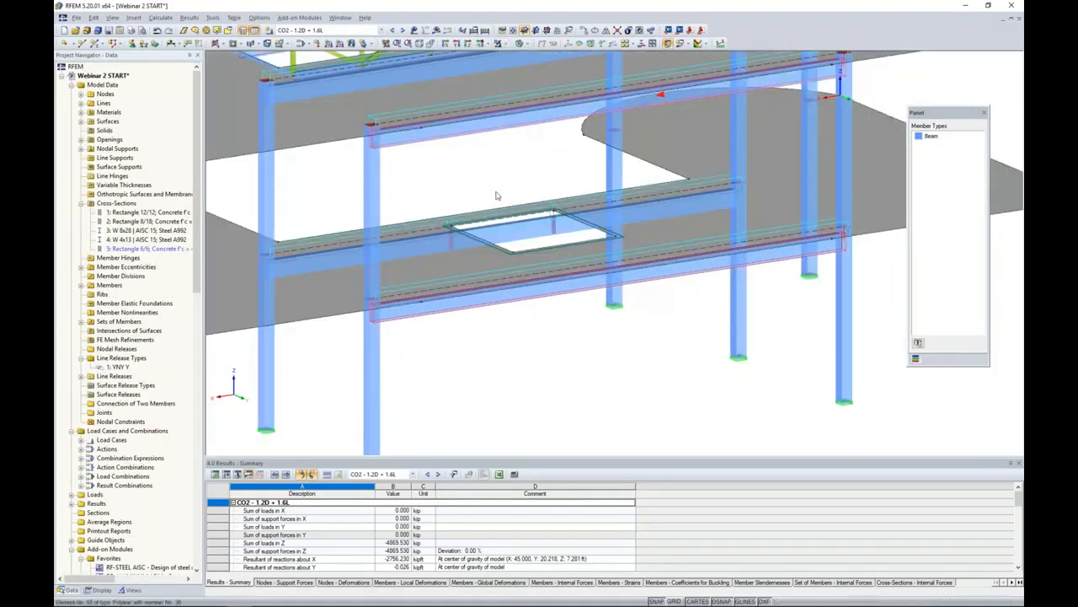
View the full structure from the opposite side and turn the CO2 results display back on
scroll(495, 202, down, 3)
ctrl+middle_drag(556, 227, 745, 261)
ctrl+middle_drag(470, 309, 560, 317)
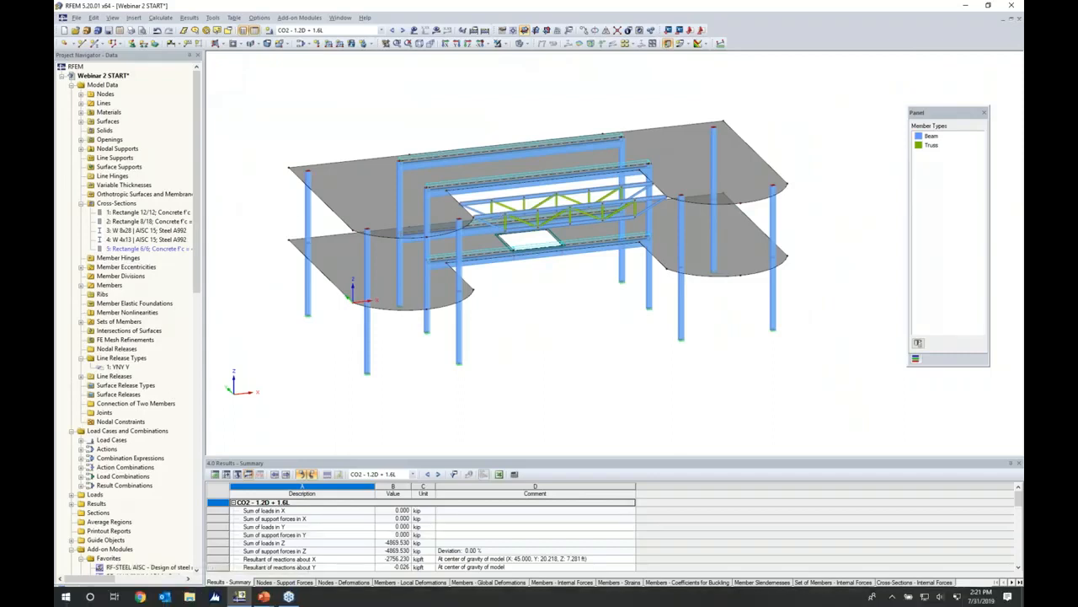
click(438, 31)
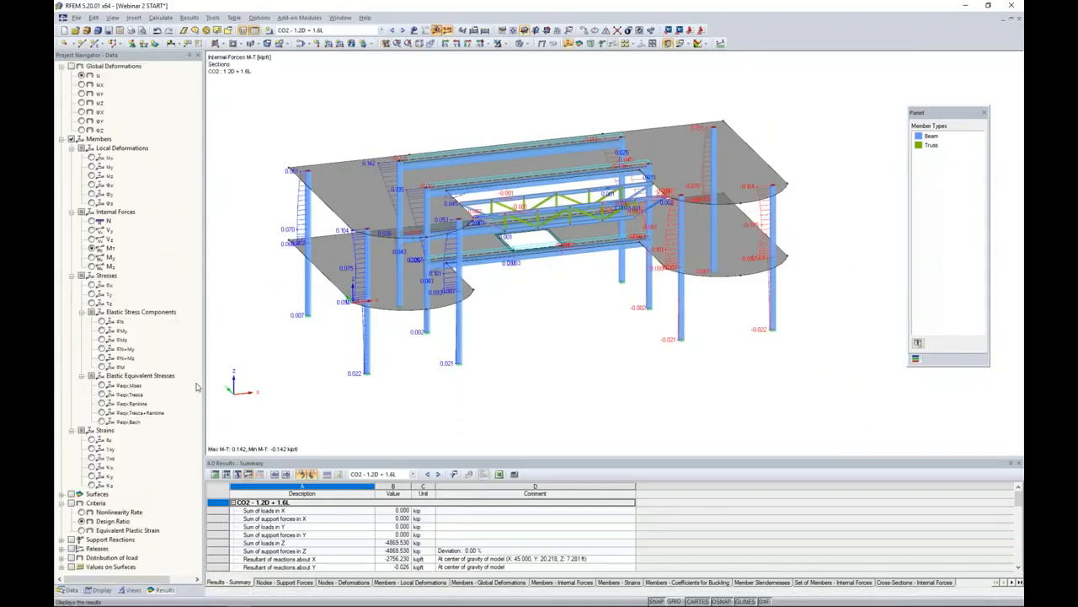
Hide the member results and show the basic internal force my on the surfaces with its color scale
click(70, 139)
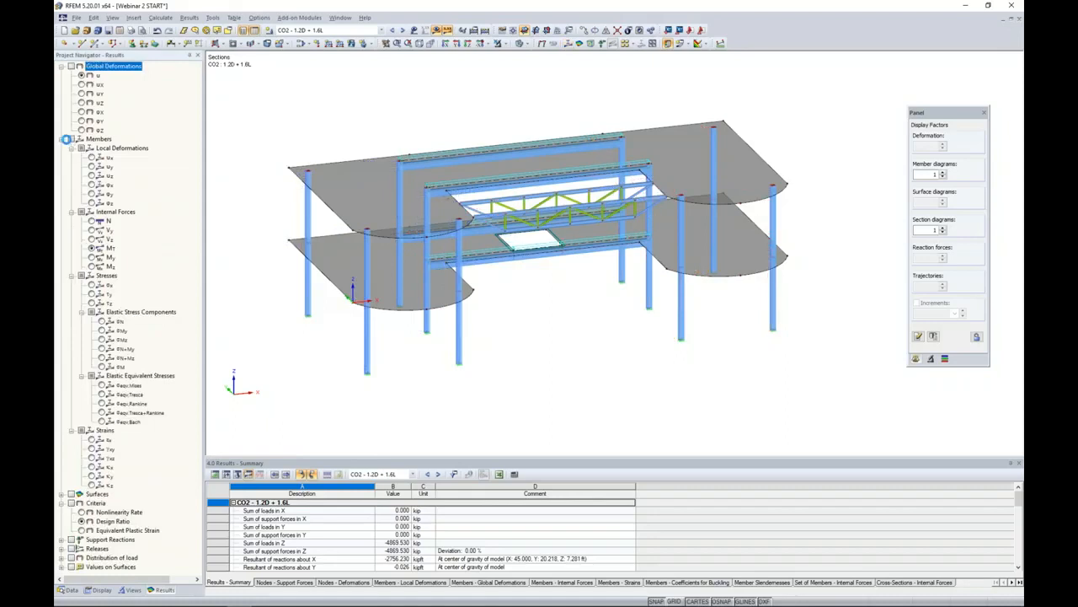
click(62, 138)
click(62, 147)
click(71, 148)
middle_drag(342, 127, 361, 130)
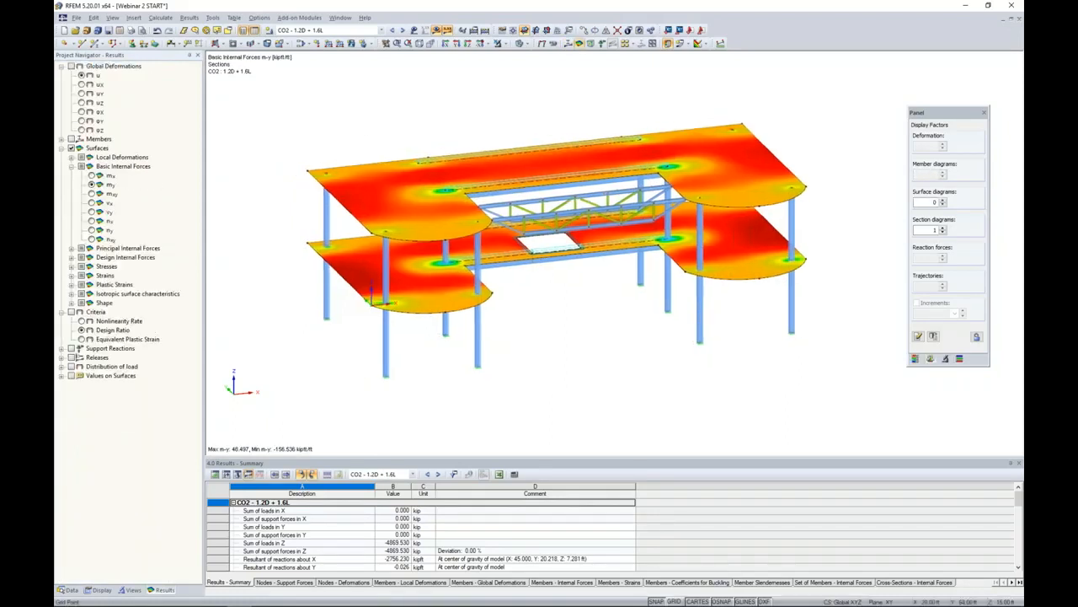
scroll(377, 136, up, 3)
scroll(423, 150, up, 1)
middle_drag(423, 148, 389, 109)
click(915, 358)
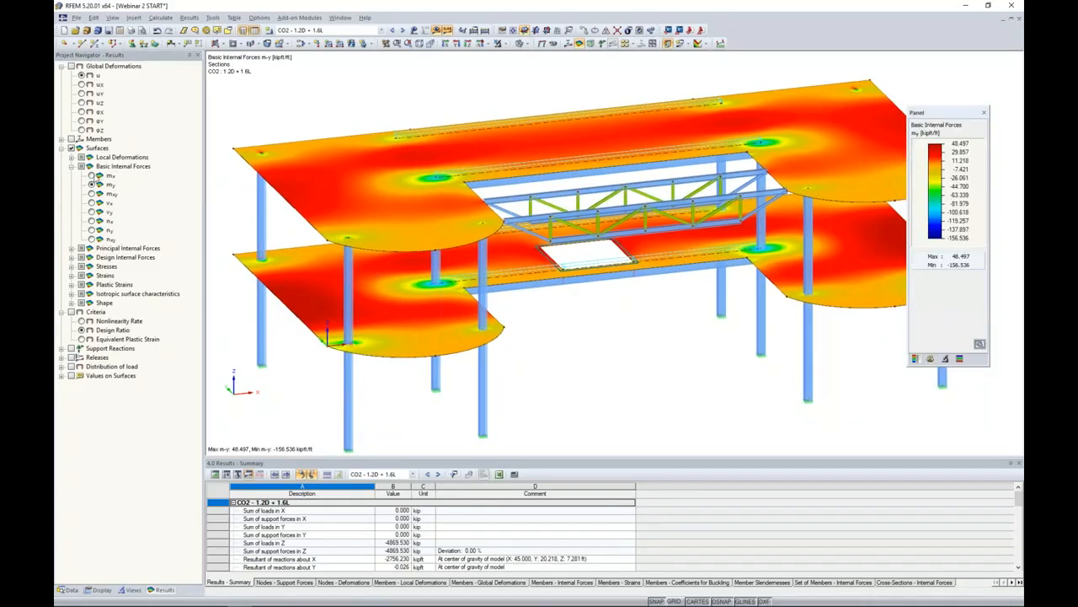
Compare the surface moments mx and my and shear forces vx and vy, returning to the mx display
click(92, 175)
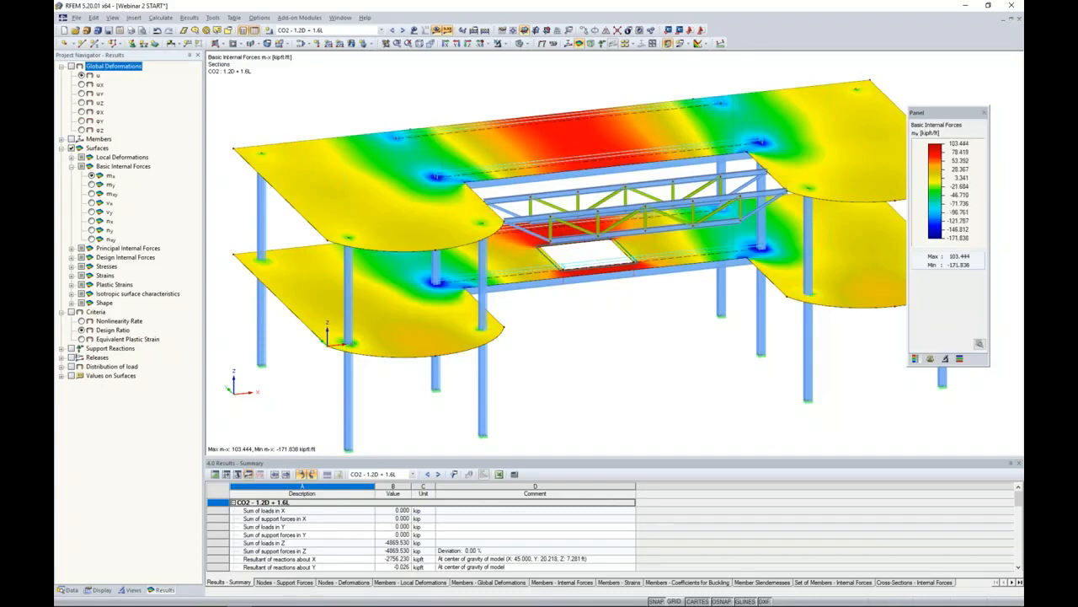
click(92, 183)
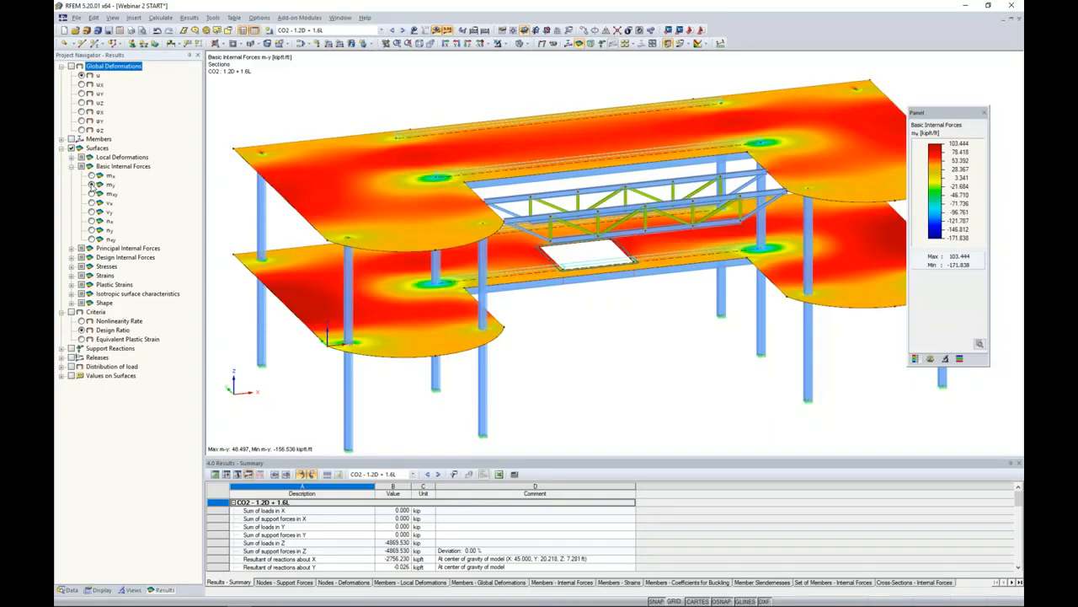
click(92, 203)
click(92, 211)
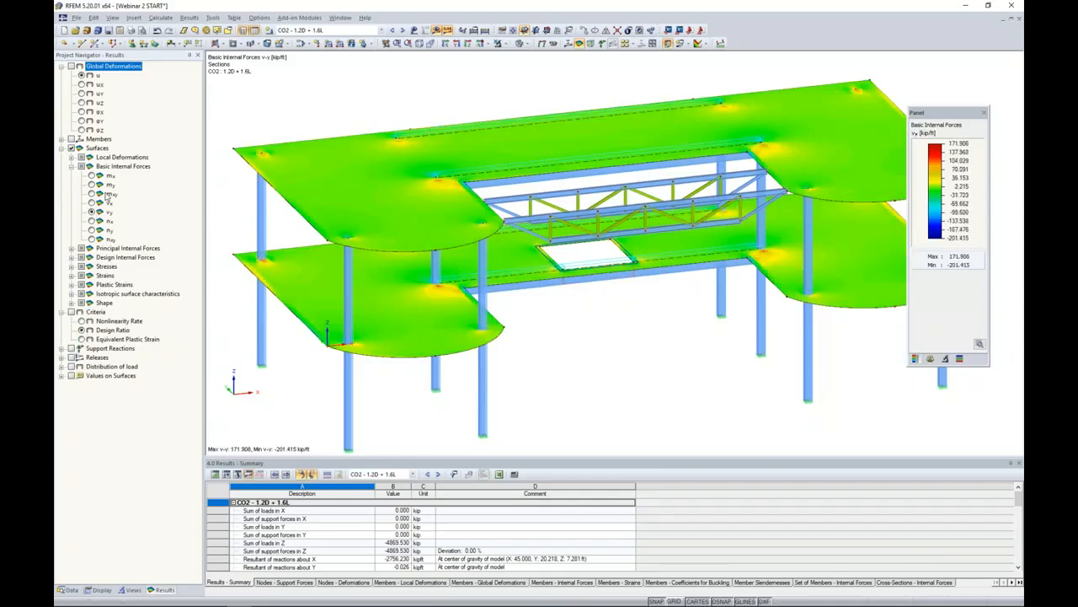
click(92, 176)
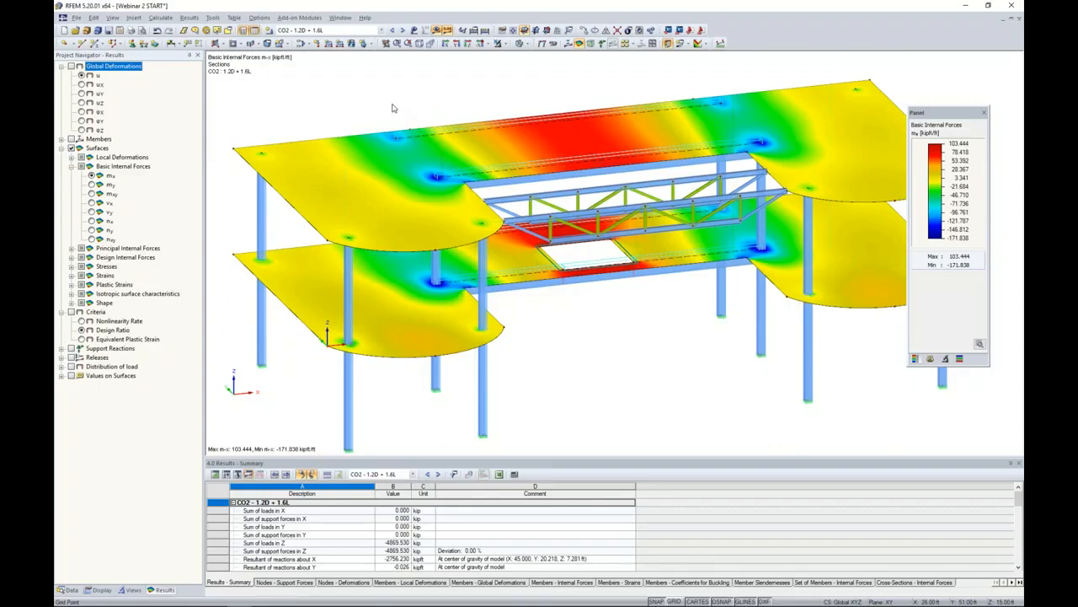
scroll(393, 108, down, 2)
middle_drag(392, 108, 363, 120)
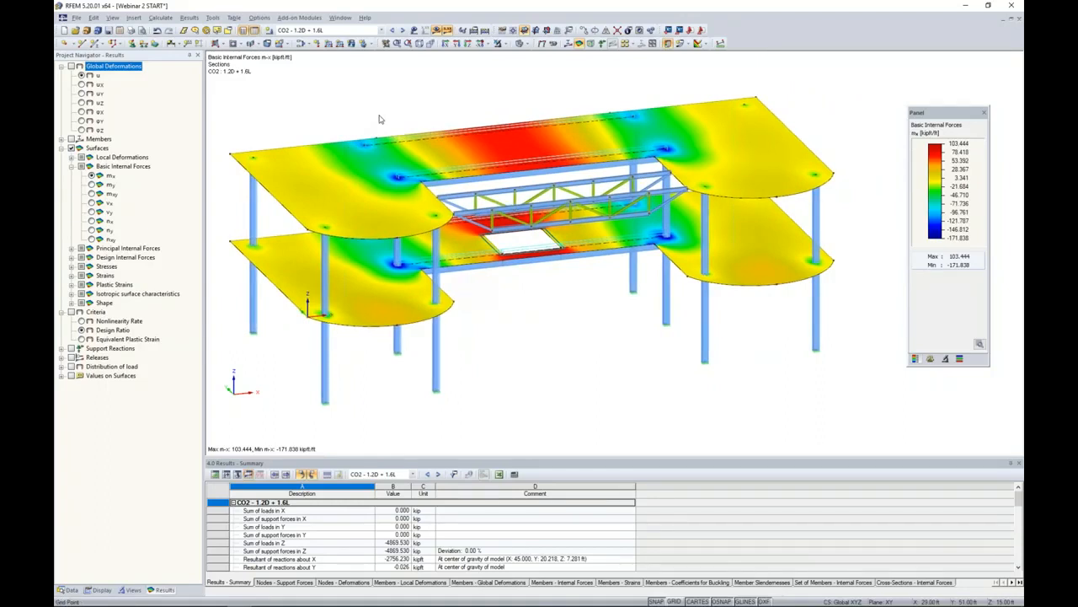
Hide the results and turn on the work plane grid across the upper slab
click(437, 31)
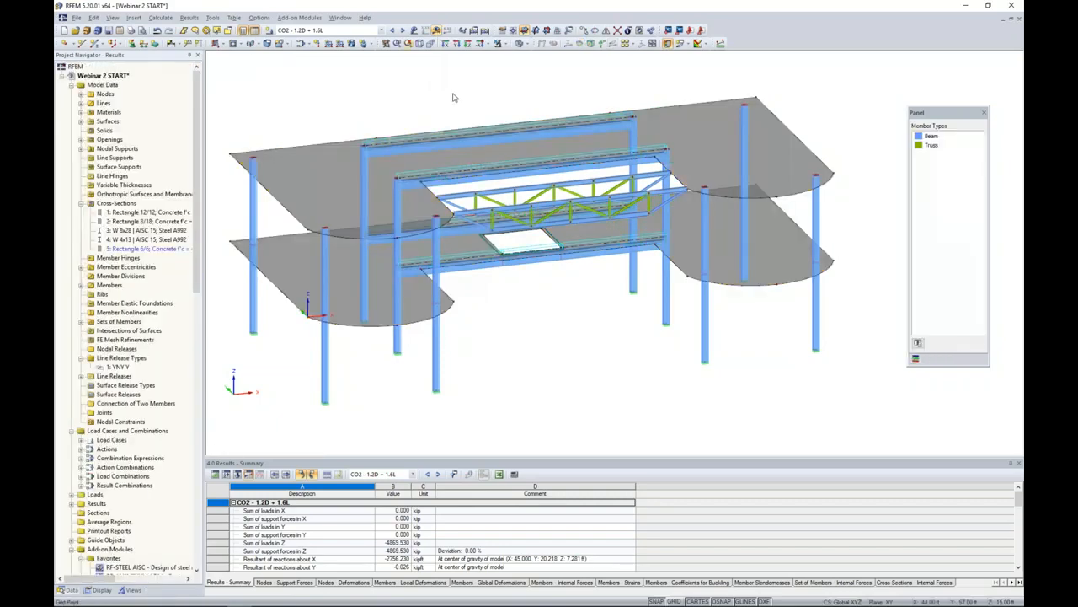
click(674, 601)
middle_drag(585, 383, 607, 399)
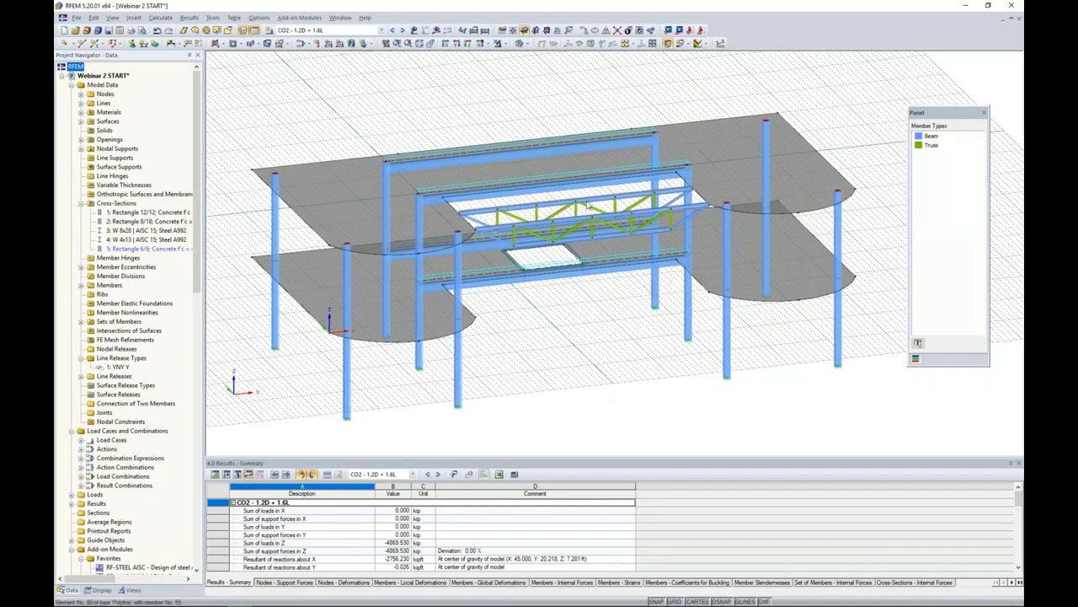
click(513, 30)
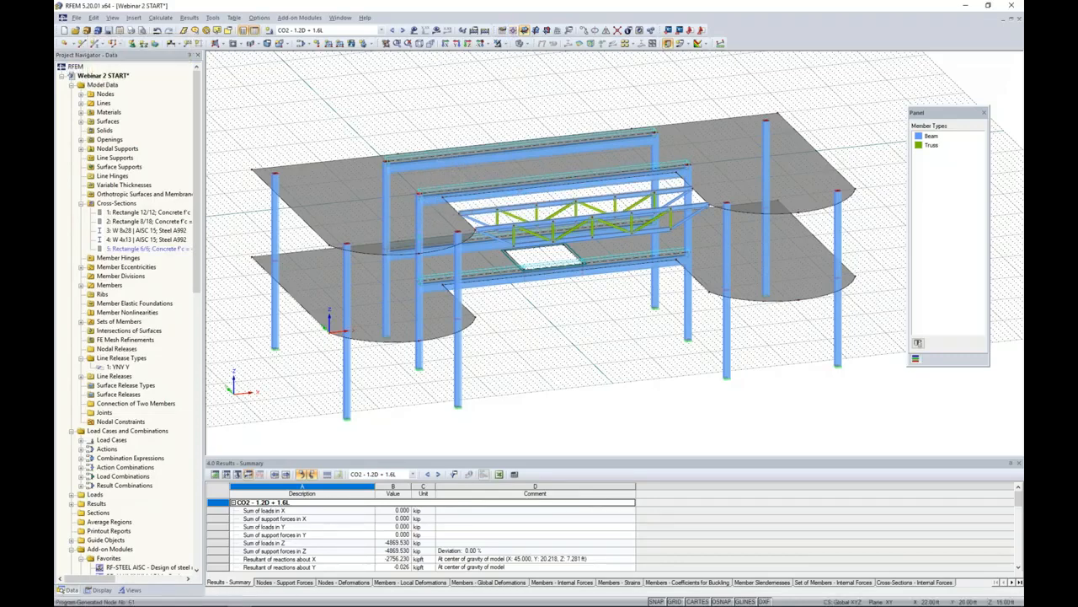
ctrl+middle_drag(542, 339, 582, 334)
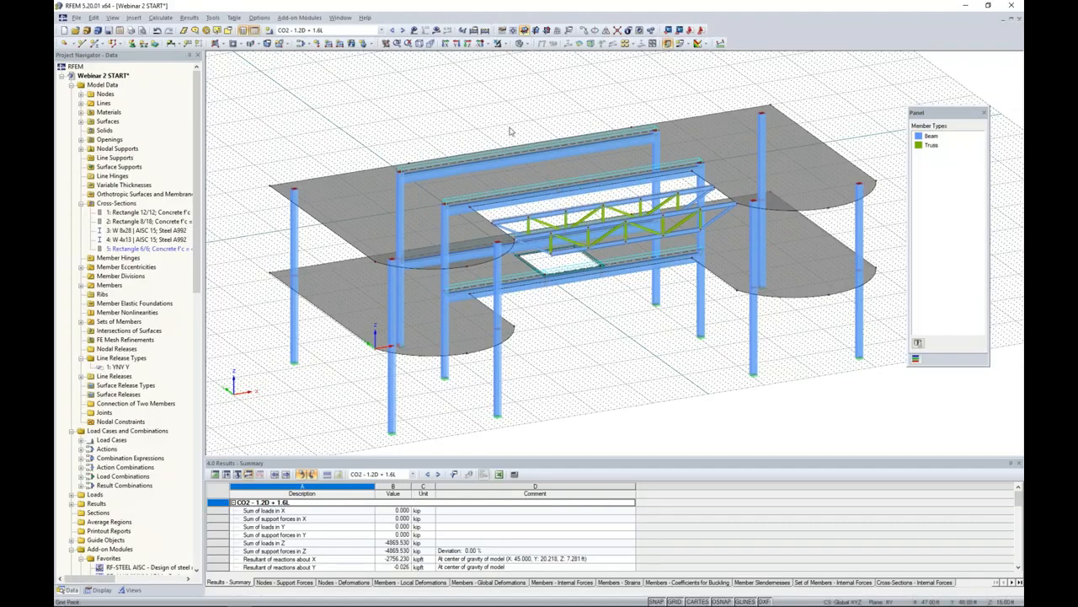
Start a new numerical section and pick its edge points at 0, 20, 15 ft and 90, 20, 15 ft on the upper slab
click(689, 45)
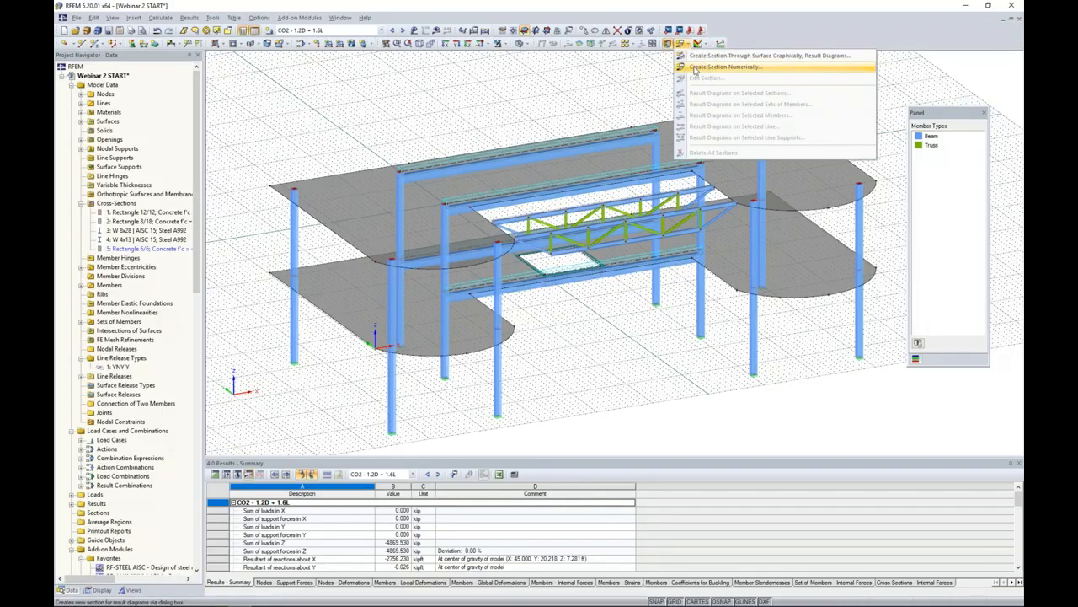
click(695, 68)
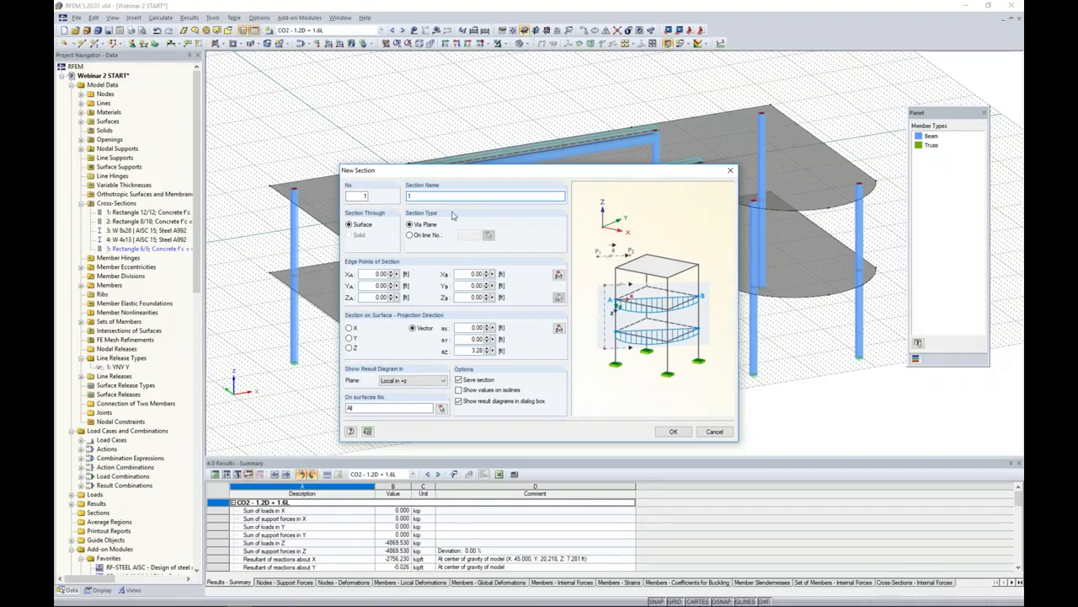
click(558, 276)
click(321, 223)
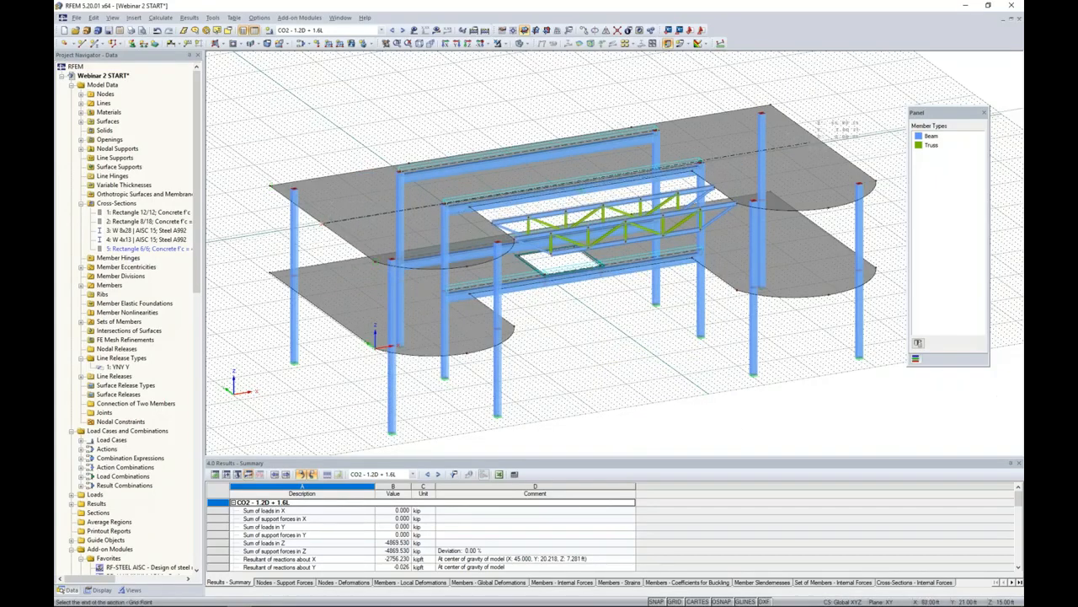
click(823, 143)
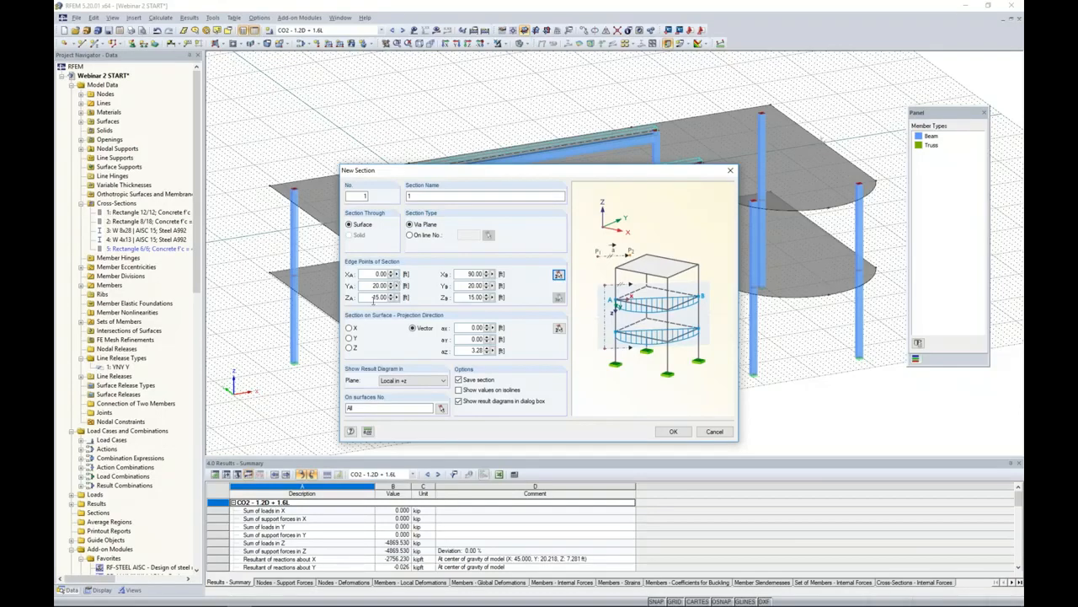
Project the section in Z, show its diagram in Global in +Z, limit it to upper slab surface 5 and create it
click(349, 348)
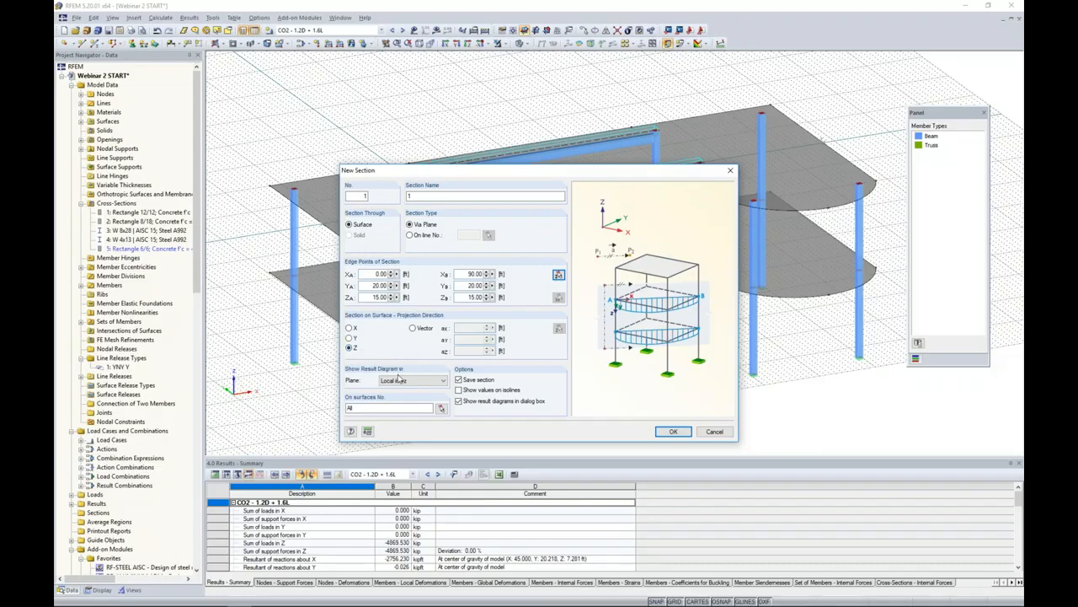
click(401, 380)
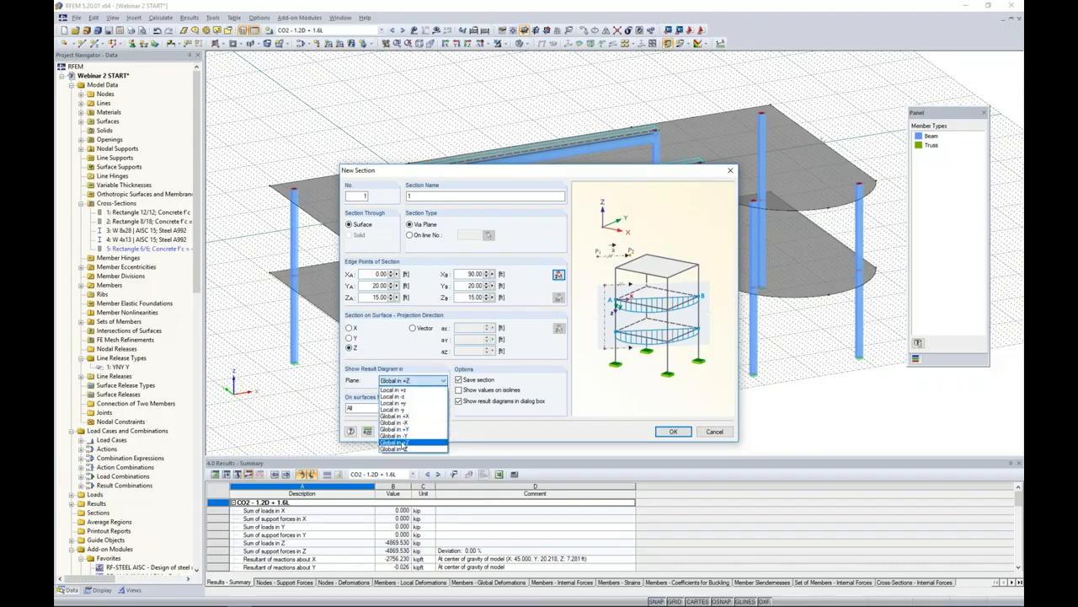
click(405, 443)
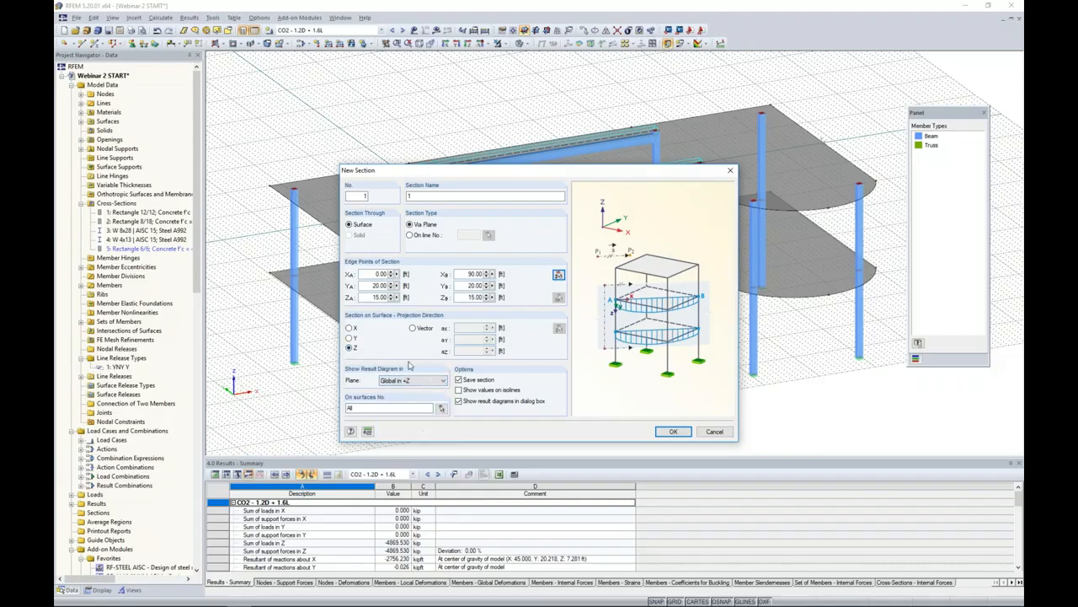
click(440, 408)
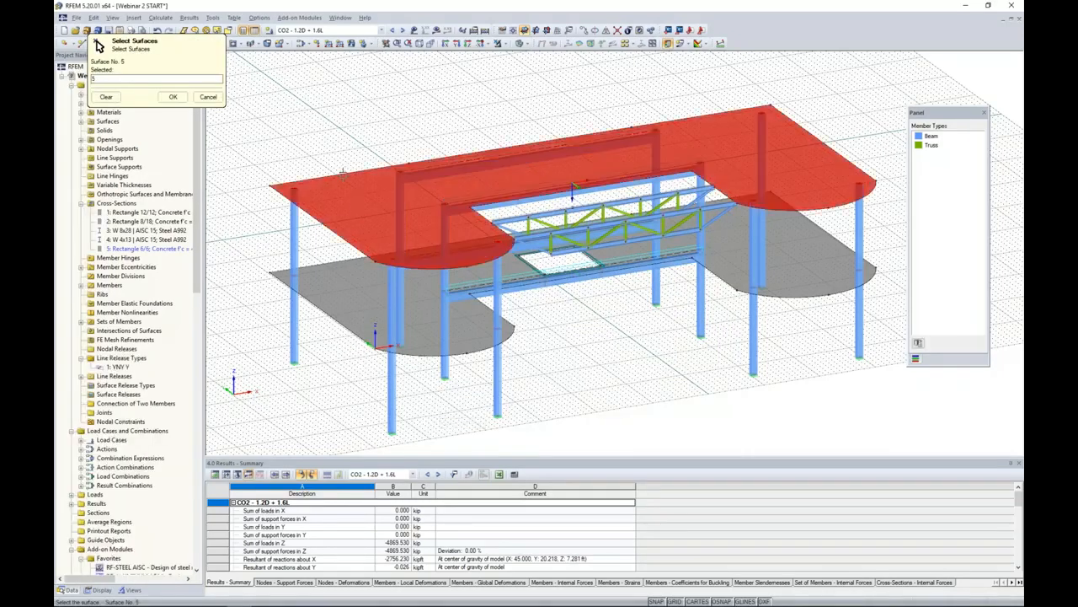
click(172, 97)
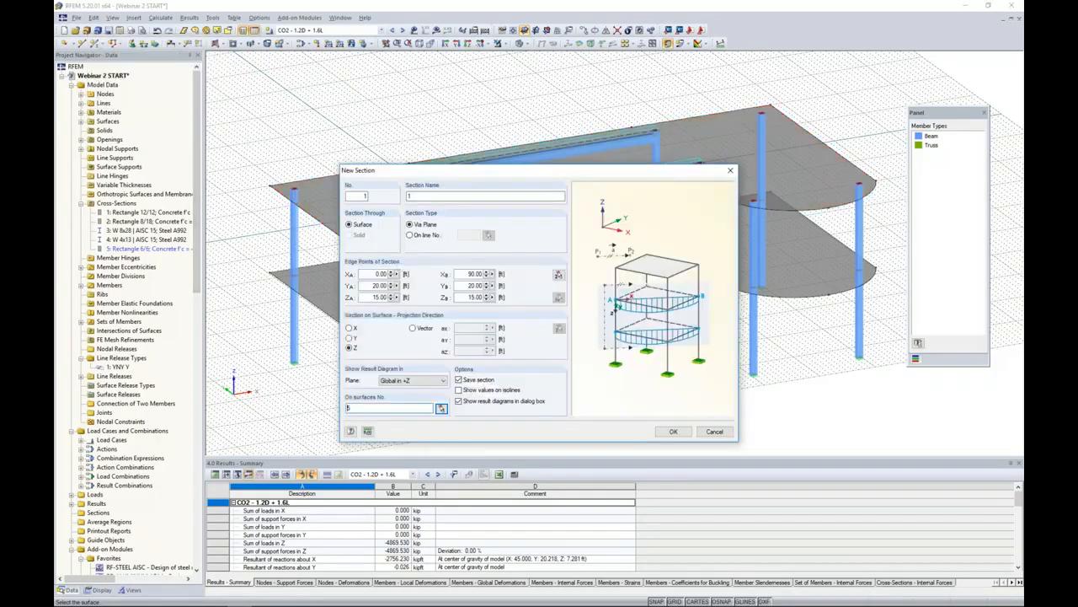
click(672, 432)
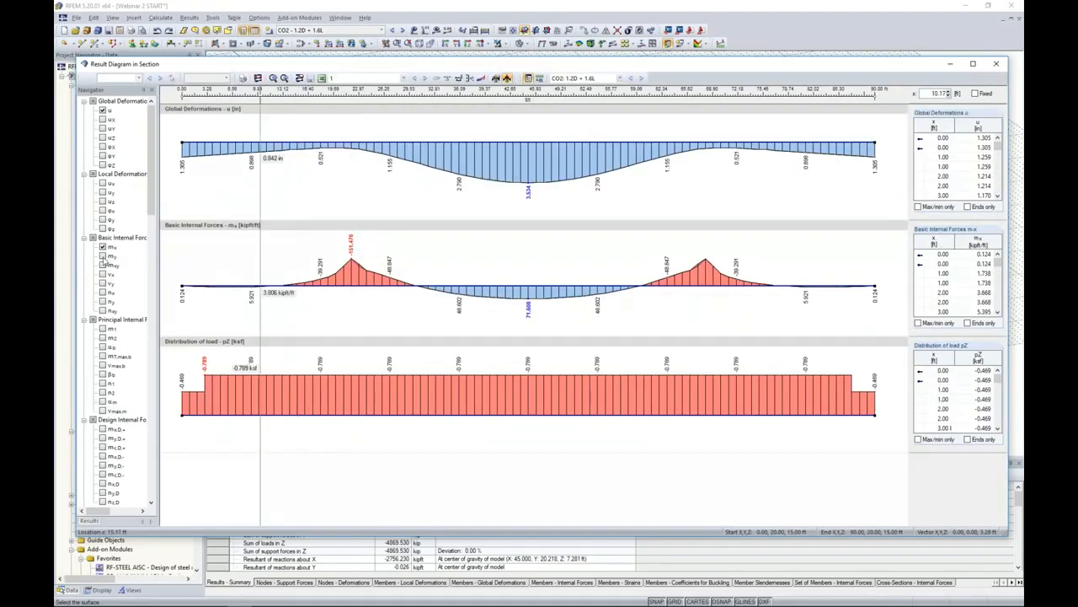
Clear all curves in the section's result diagram, review only mx and my, and close the diagram window
click(257, 79)
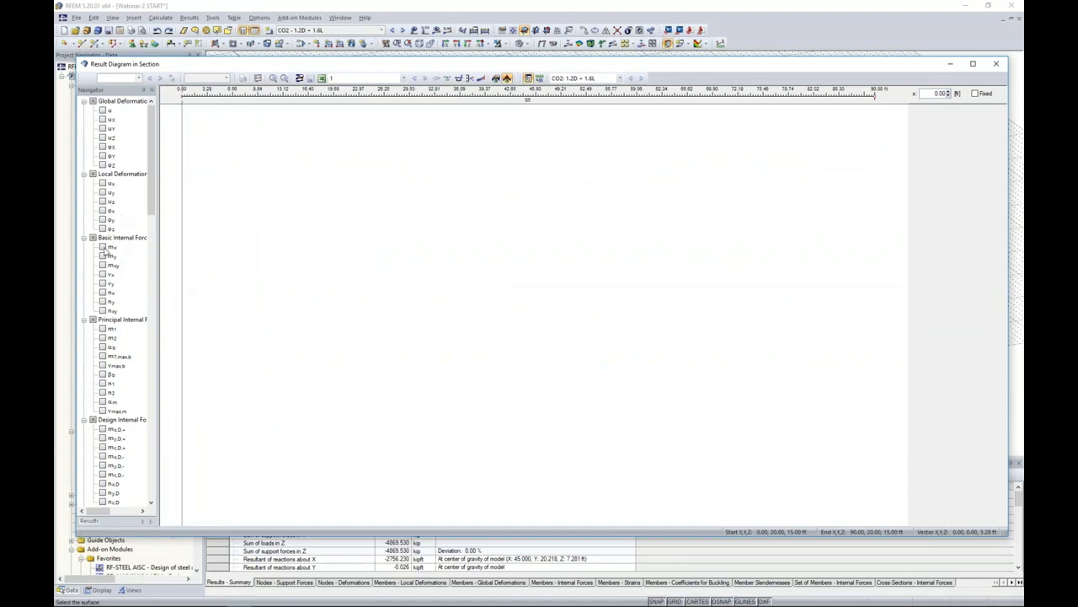
click(103, 247)
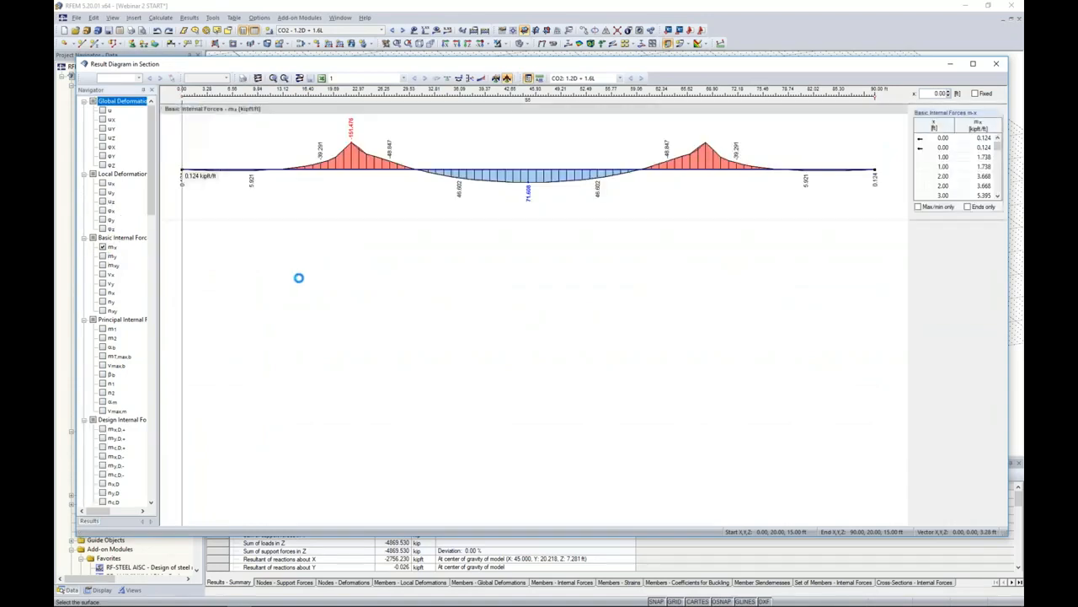
click(102, 256)
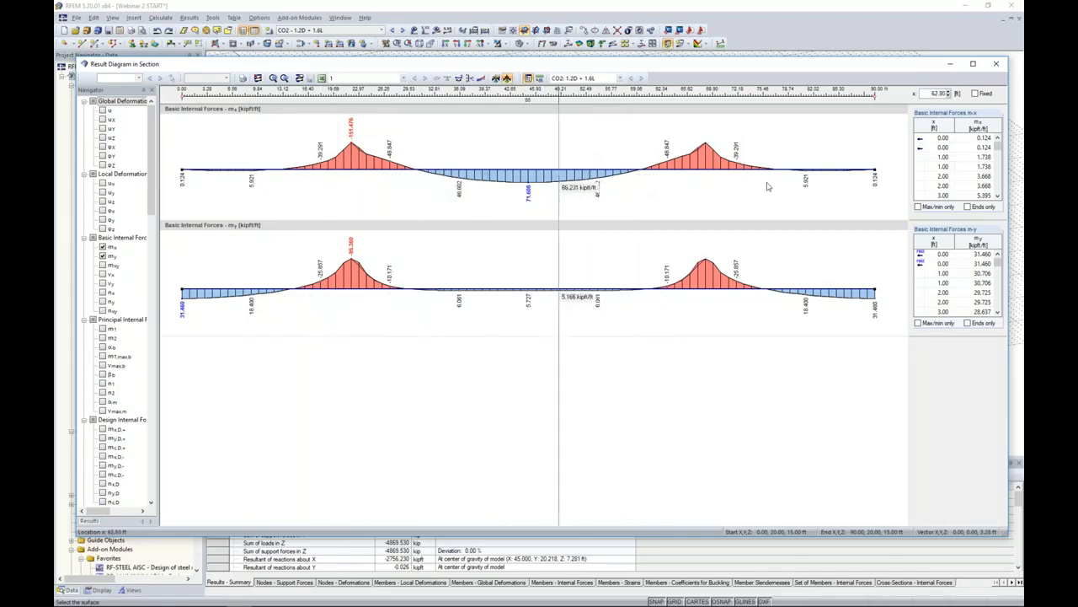
click(998, 66)
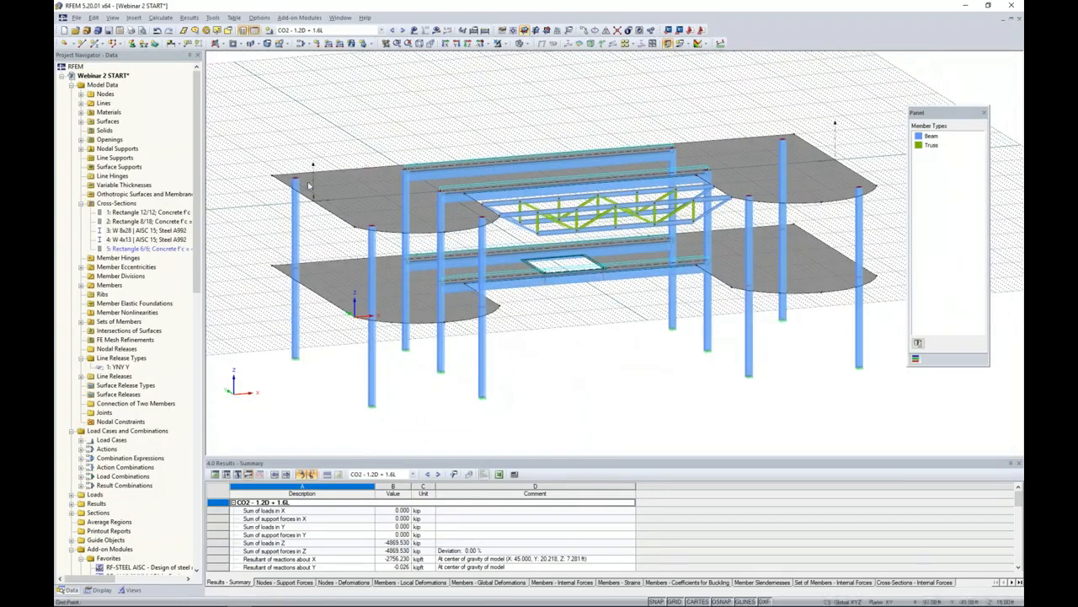
Turn the results back on to show the section's mx diagram on the model, and hide the grid
click(435, 31)
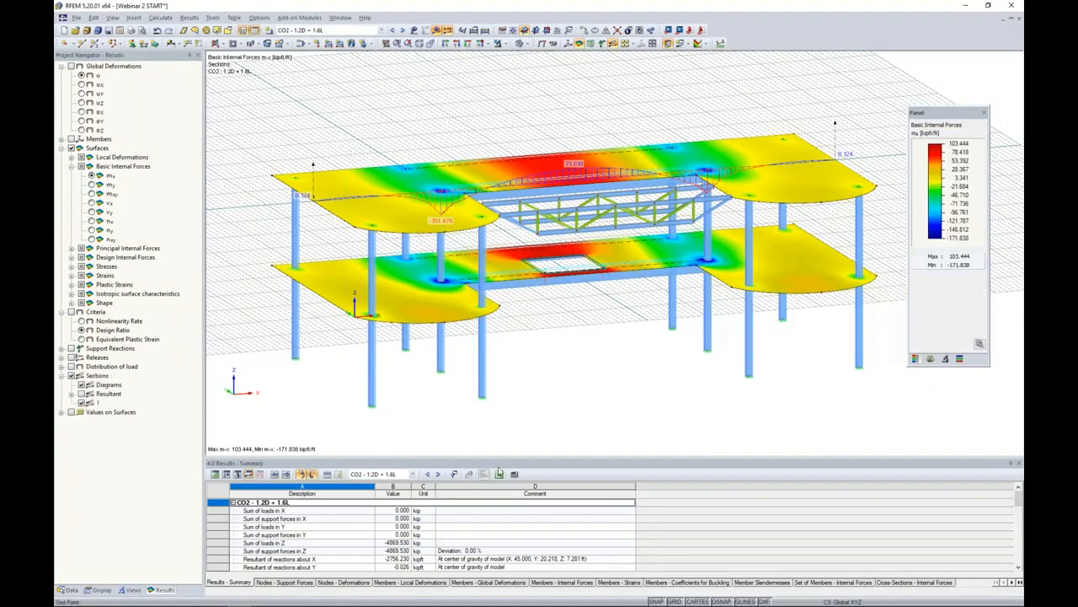
click(674, 600)
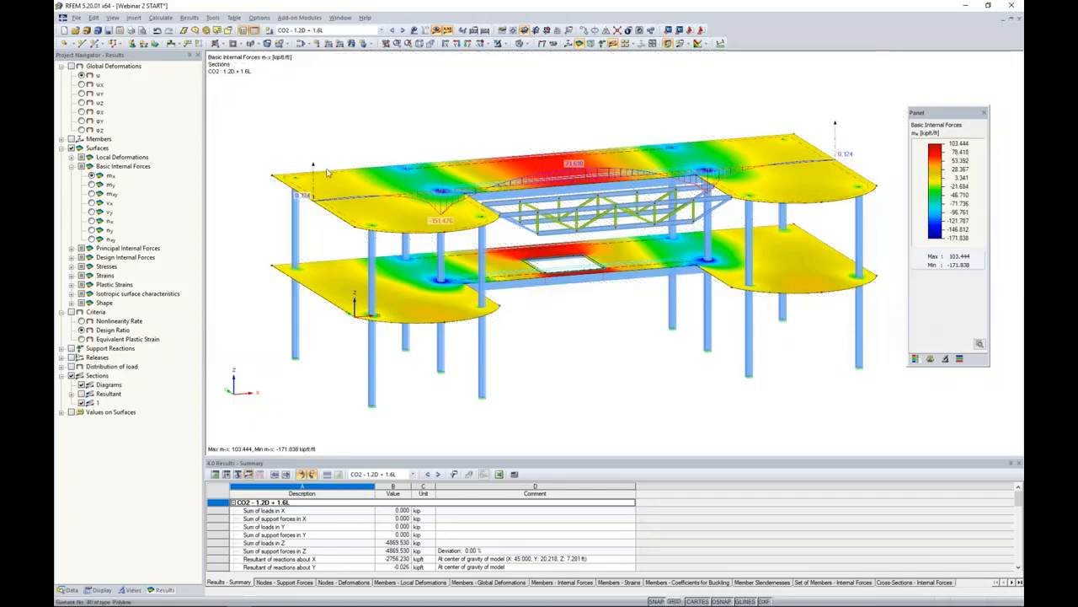
middle_drag(475, 119, 476, 130)
scroll(476, 130, up, 3)
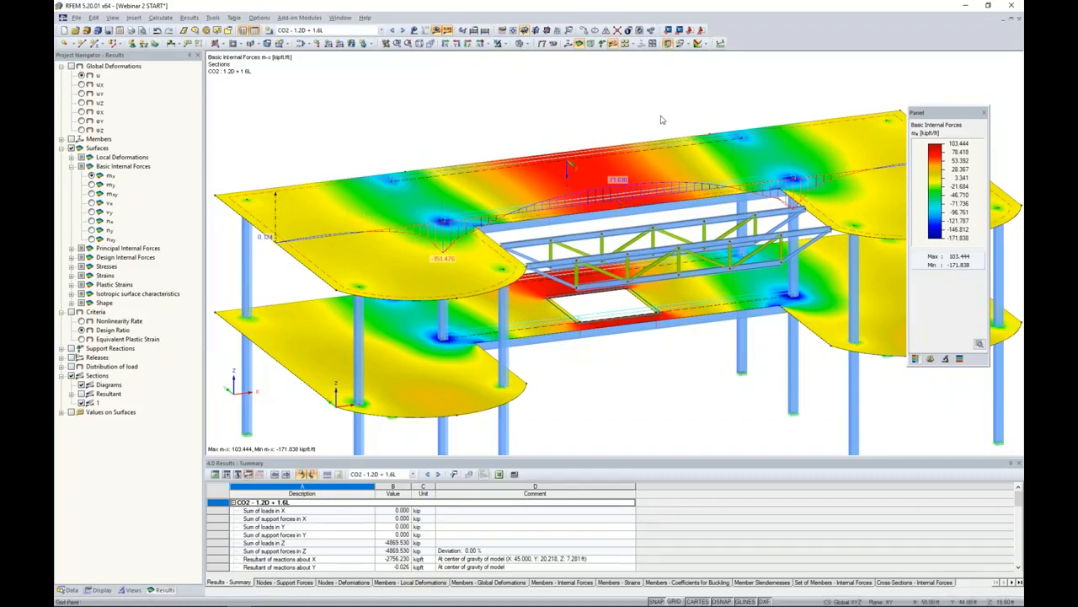
Switch off the isobands on the surfaces and view the section's mx diagram on the upper slab
click(706, 46)
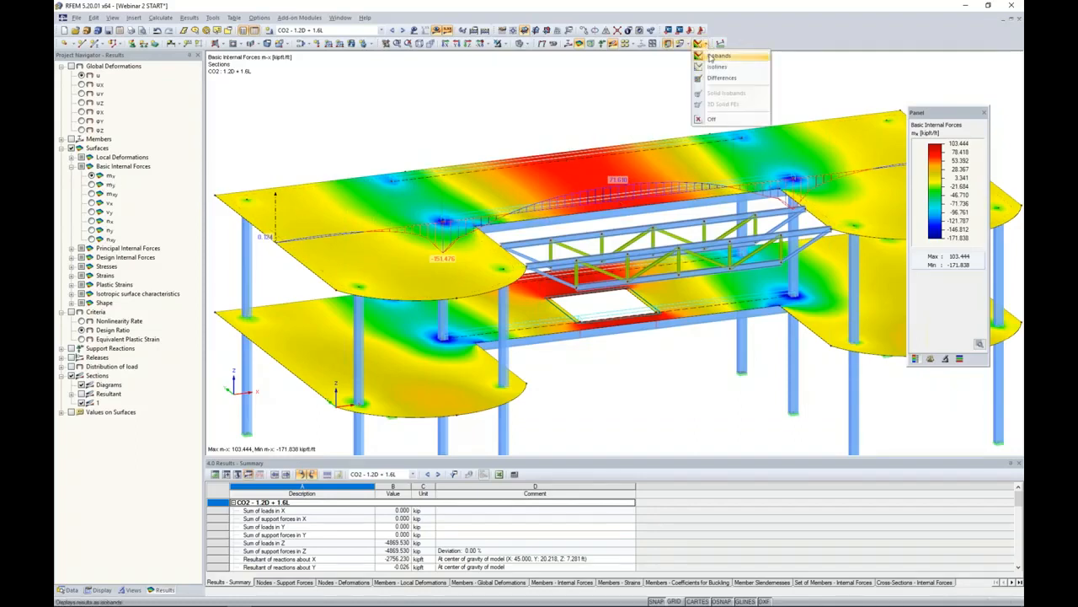
click(718, 121)
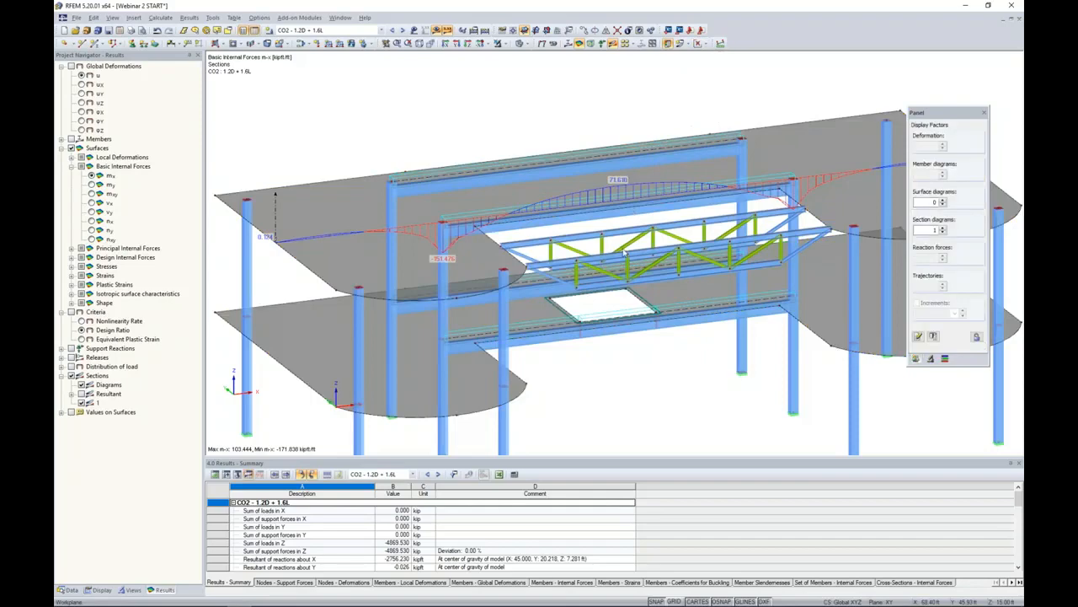
ctrl+middle_drag(640, 383, 589, 339)
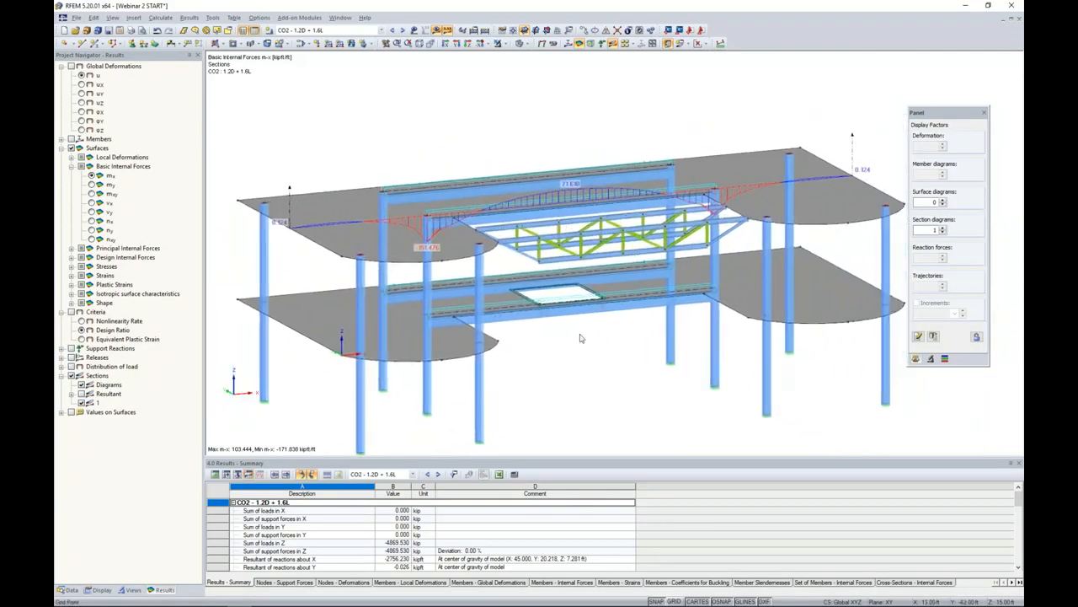
mouse_move(374, 142)
ctrl+middle_down()
mouse_move(362, 159)
mouse_move(368, 144)
ctrl+middle_up()
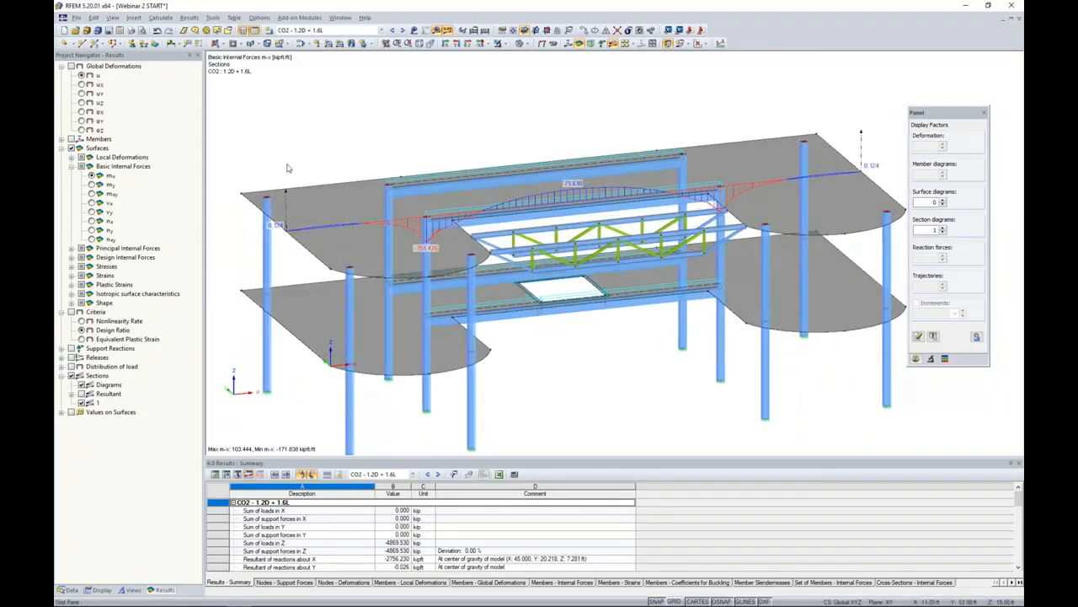
ctrl+middle_drag(287, 164, 284, 140)
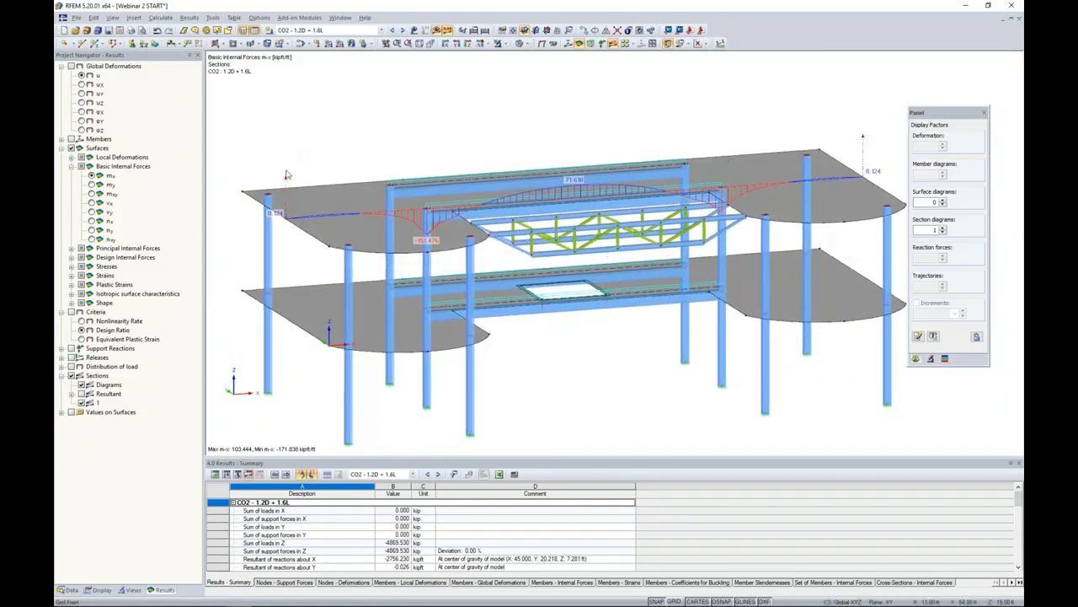
Copy the result section once by 17 ft in Y, picking the displacement between the front and rear column tops at the upper slab
click(580, 43)
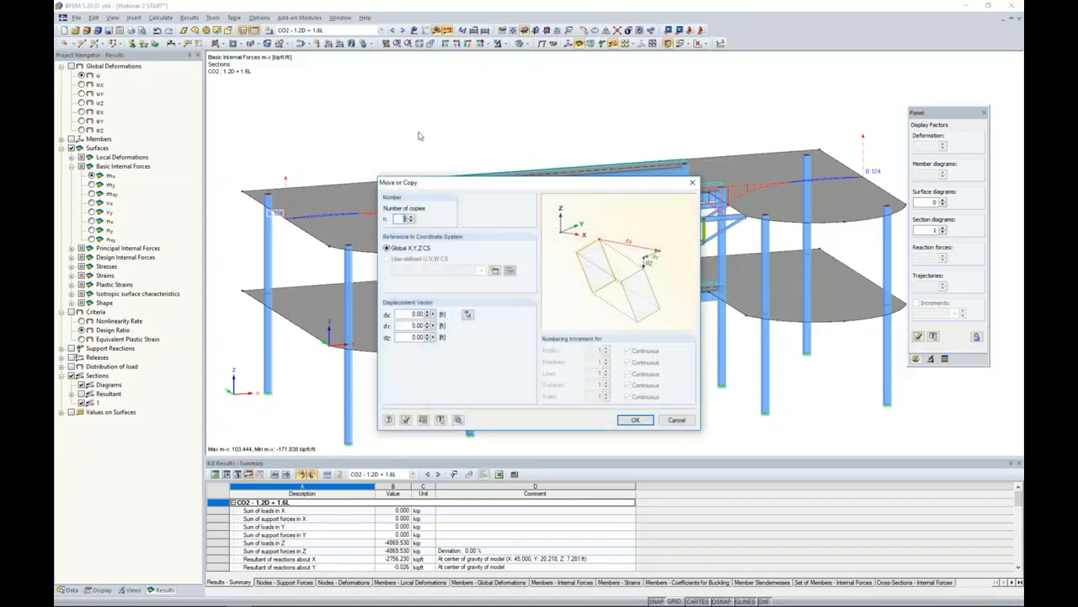
click(412, 216)
click(468, 314)
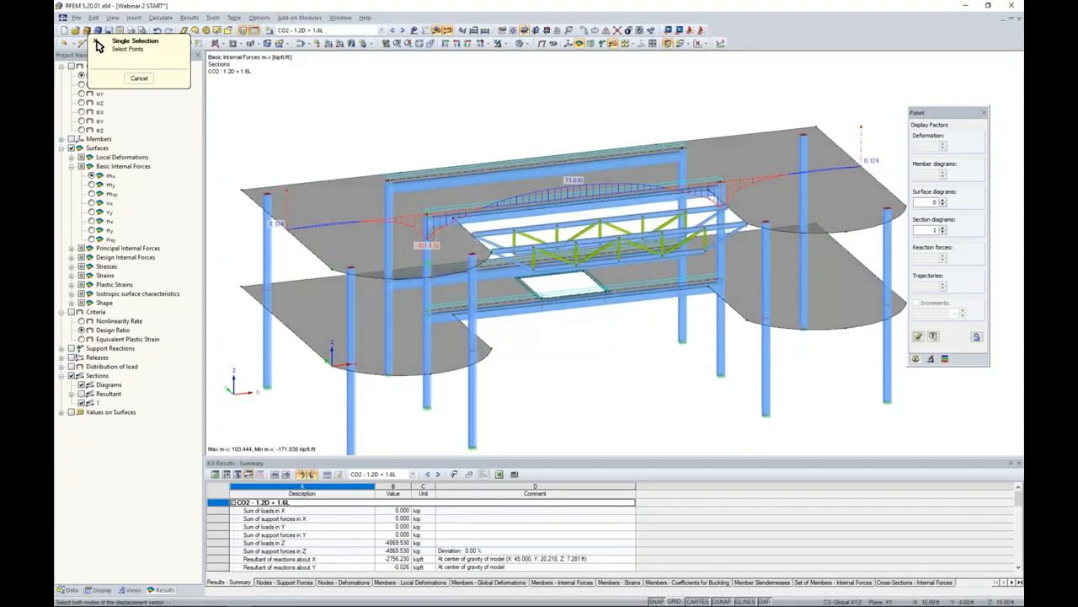
click(427, 214)
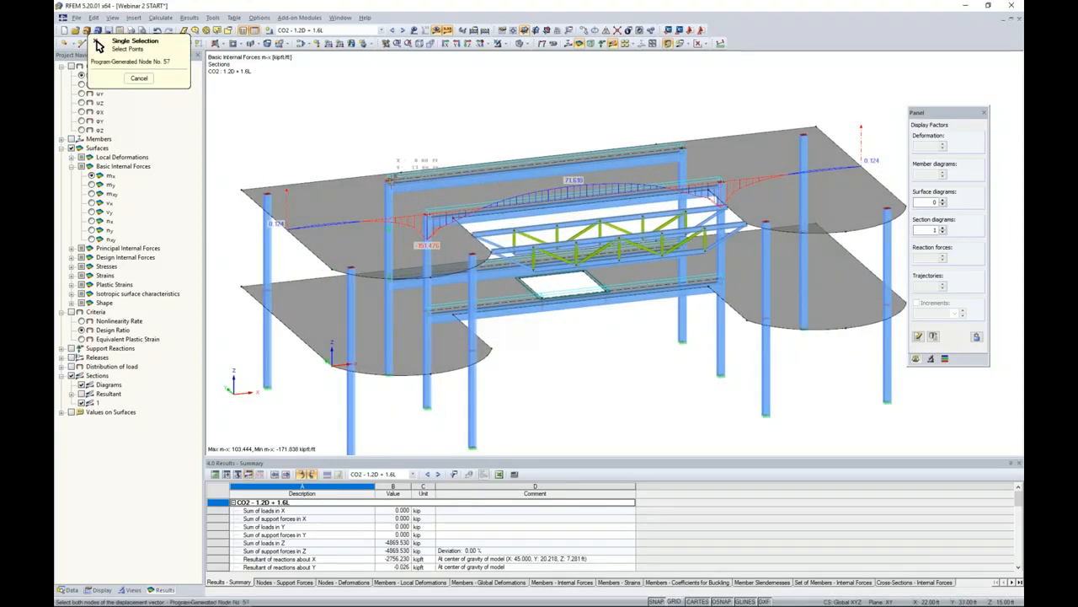
click(388, 180)
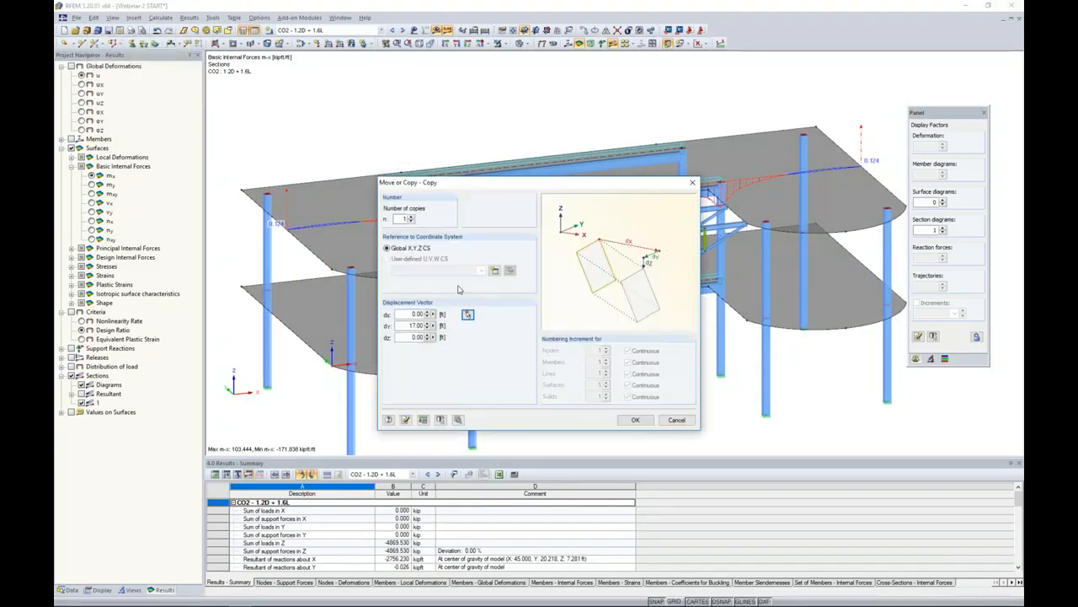
click(635, 419)
mouse_move(604, 377)
ctrl+middle_down()
mouse_move(690, 361)
mouse_move(585, 367)
ctrl+middle_up()
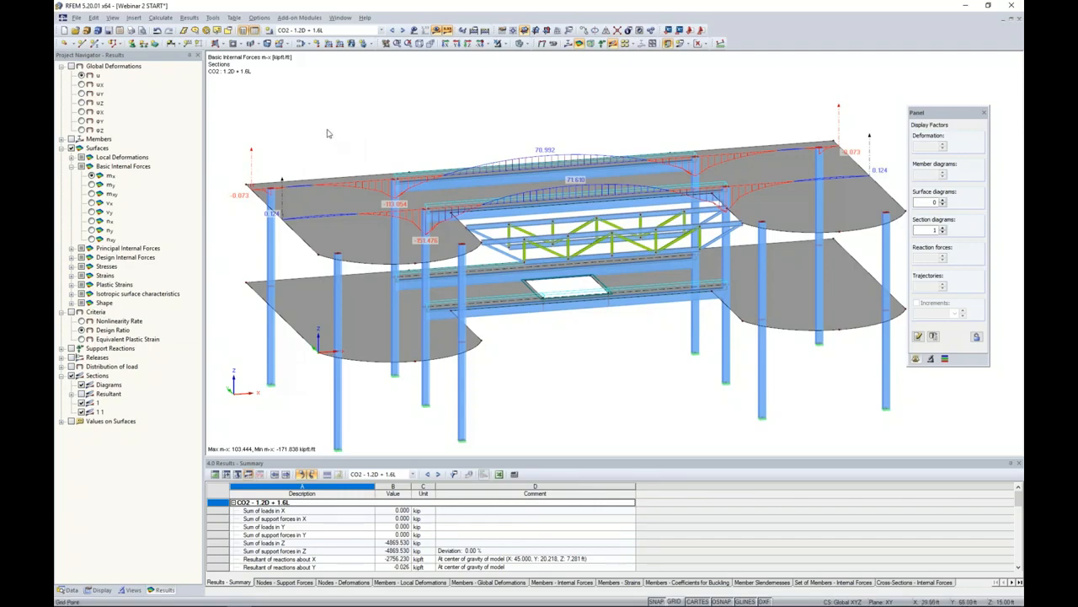
Toggle section 1's diagram off and back on, and turn the surface isobands back on
click(82, 402)
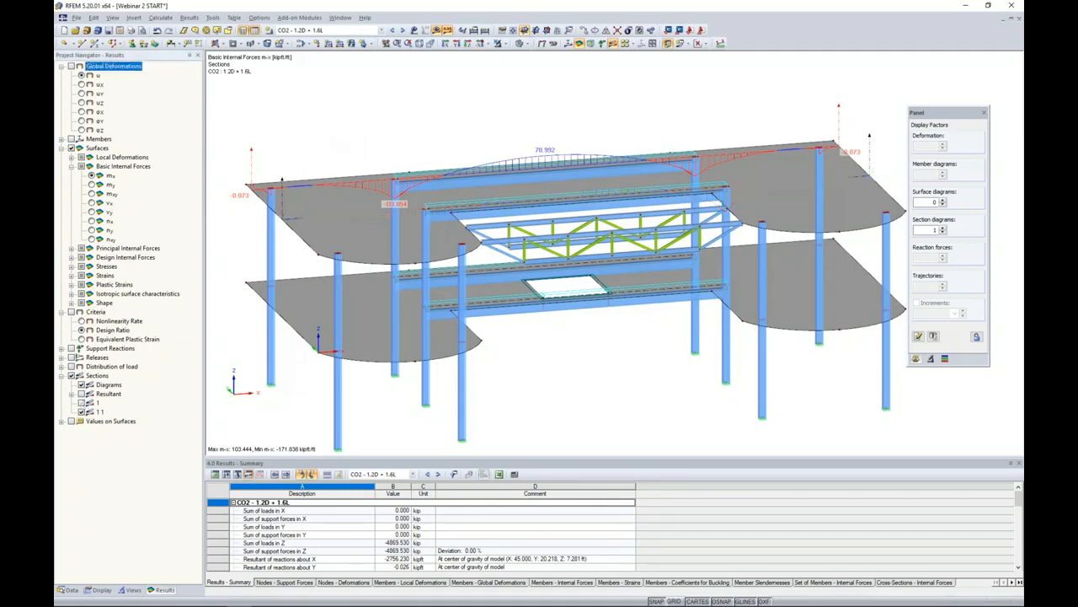
click(82, 403)
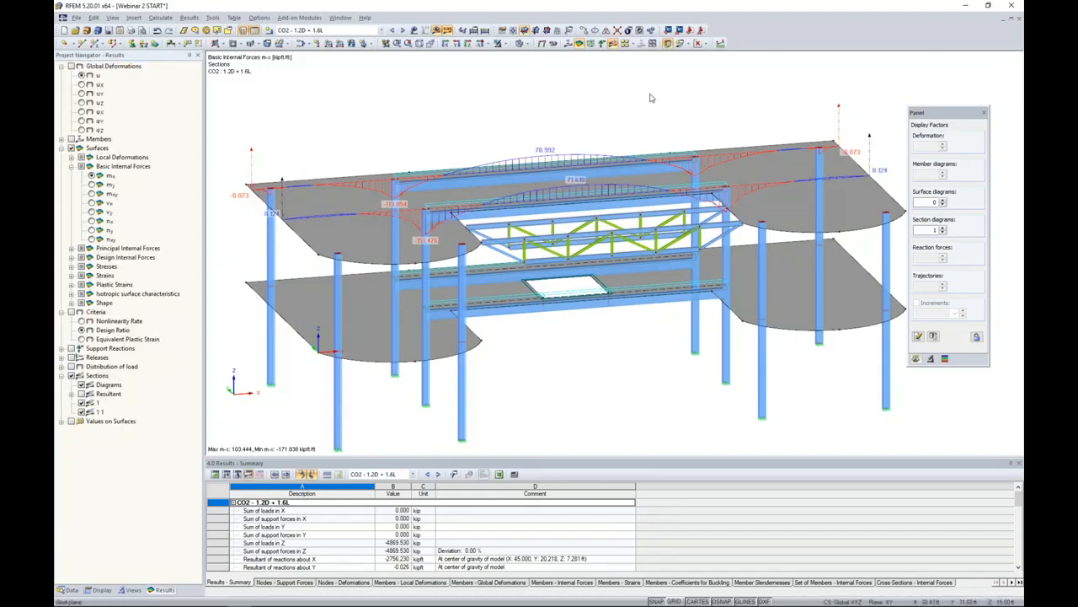
click(704, 45)
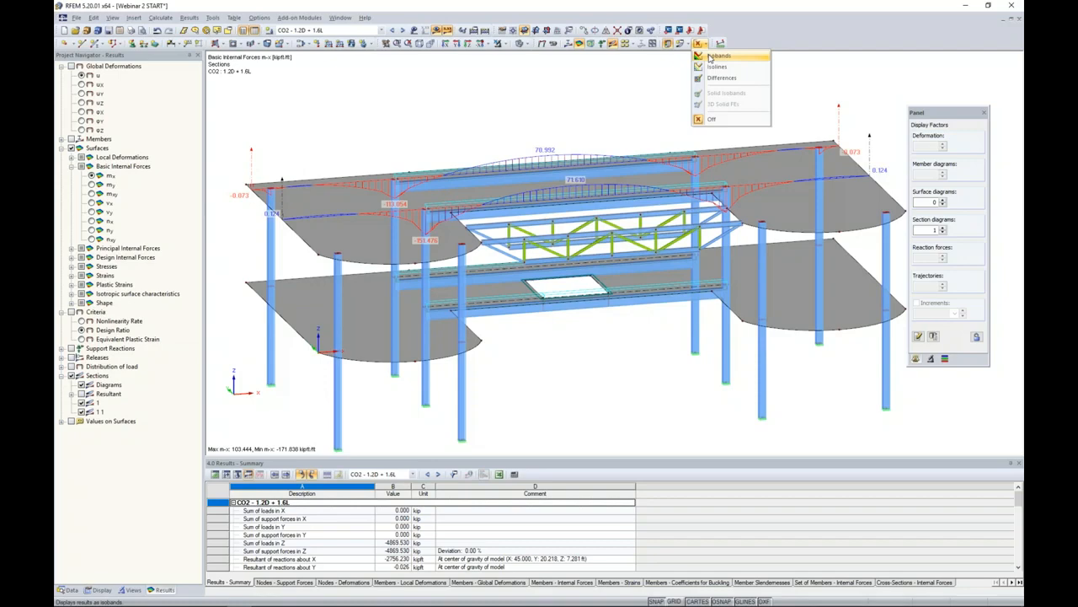
click(716, 55)
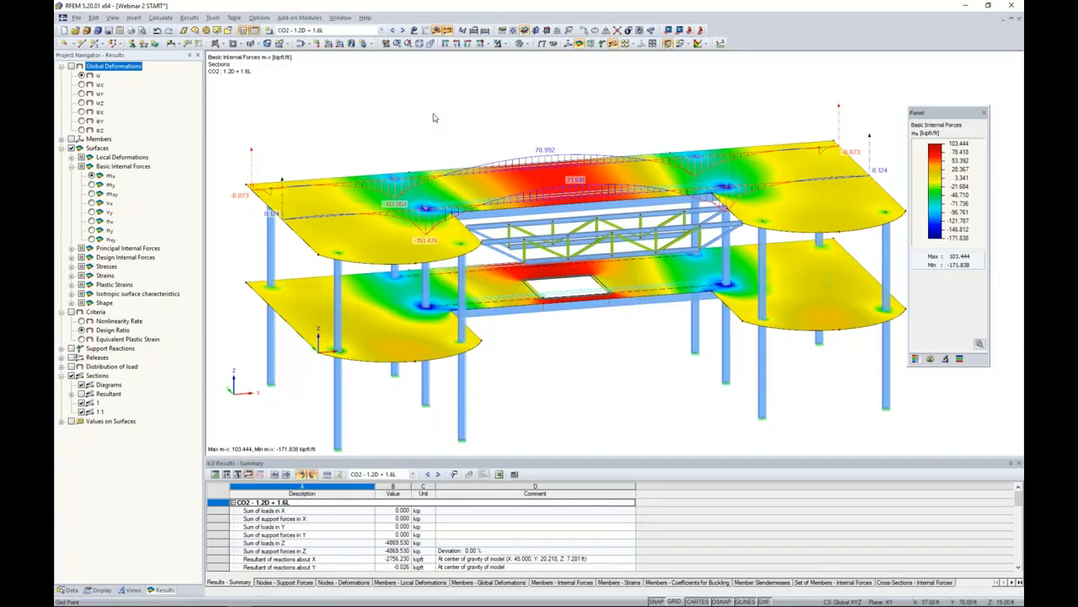
click(428, 114)
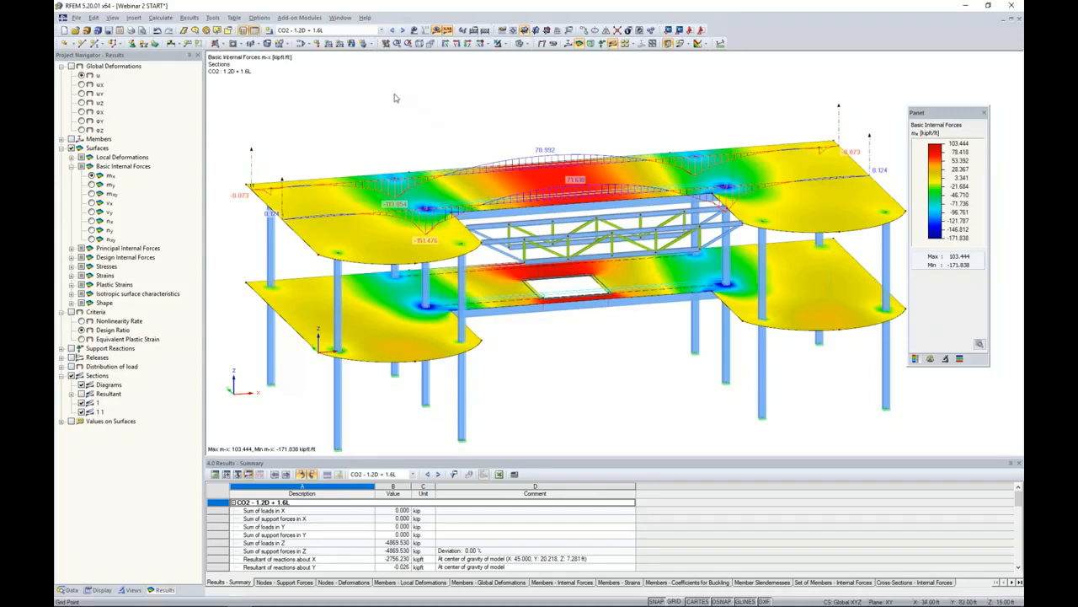
Insert a clipping plane in X-Z through the structure and invert its clipping side
click(134, 17)
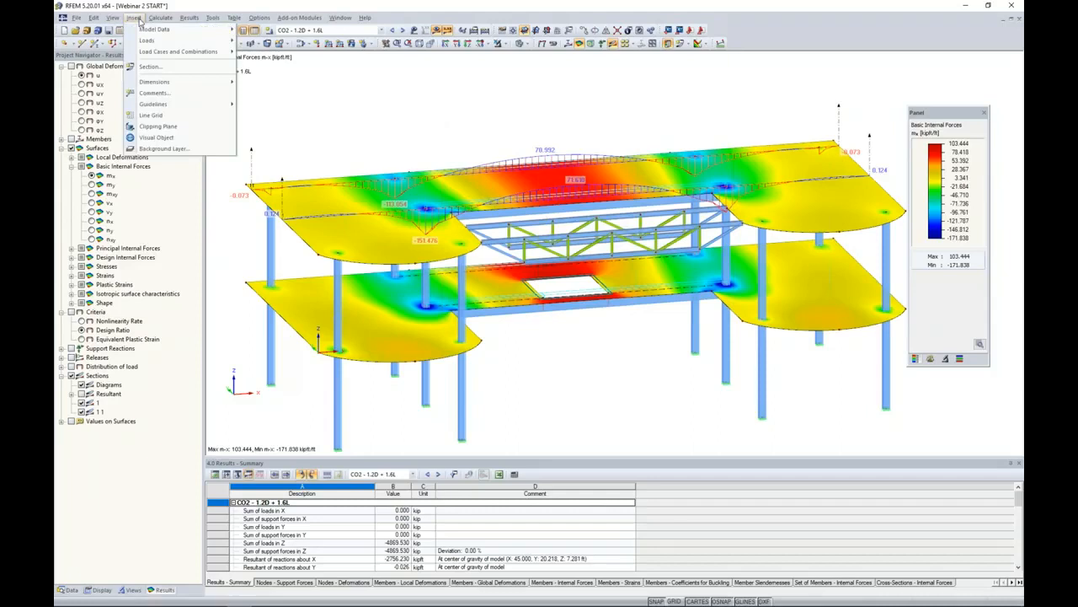
click(164, 126)
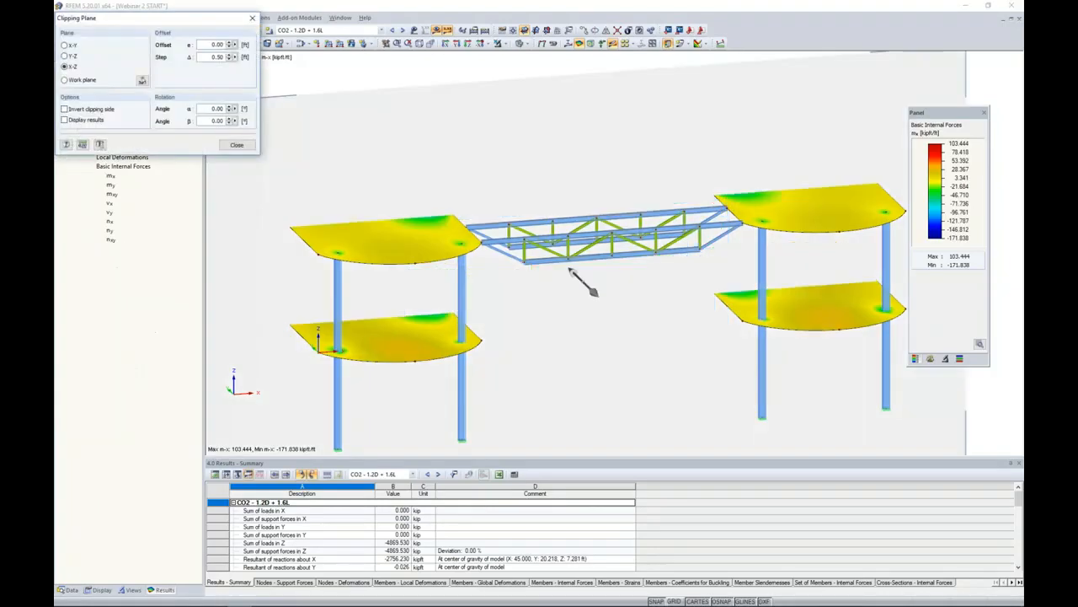
scroll(318, 215, down, 1)
ctrl+middle_drag(229, 251, 320, 211)
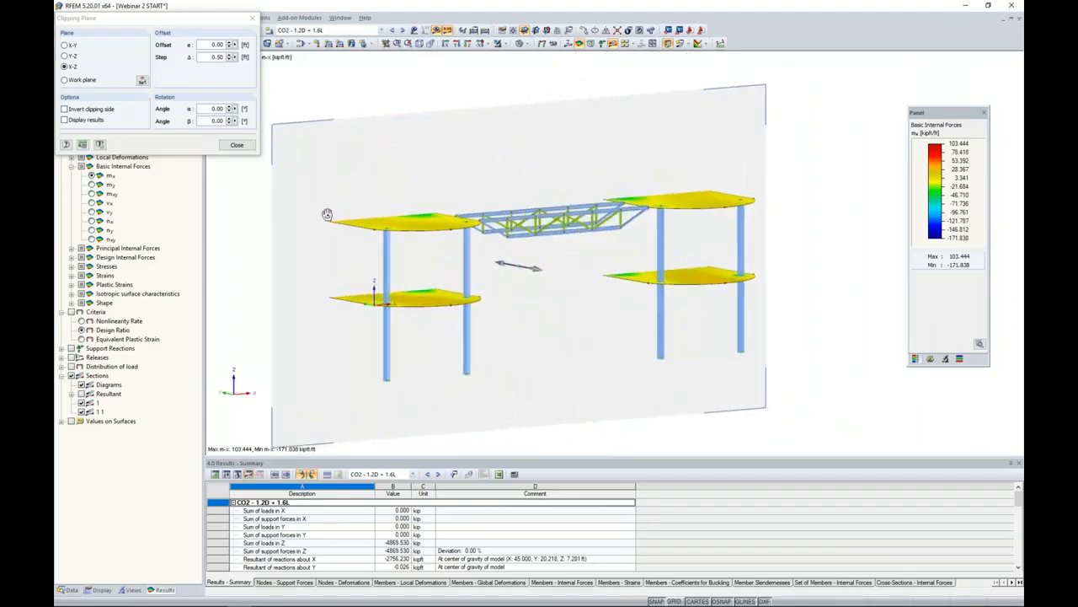
click(64, 109)
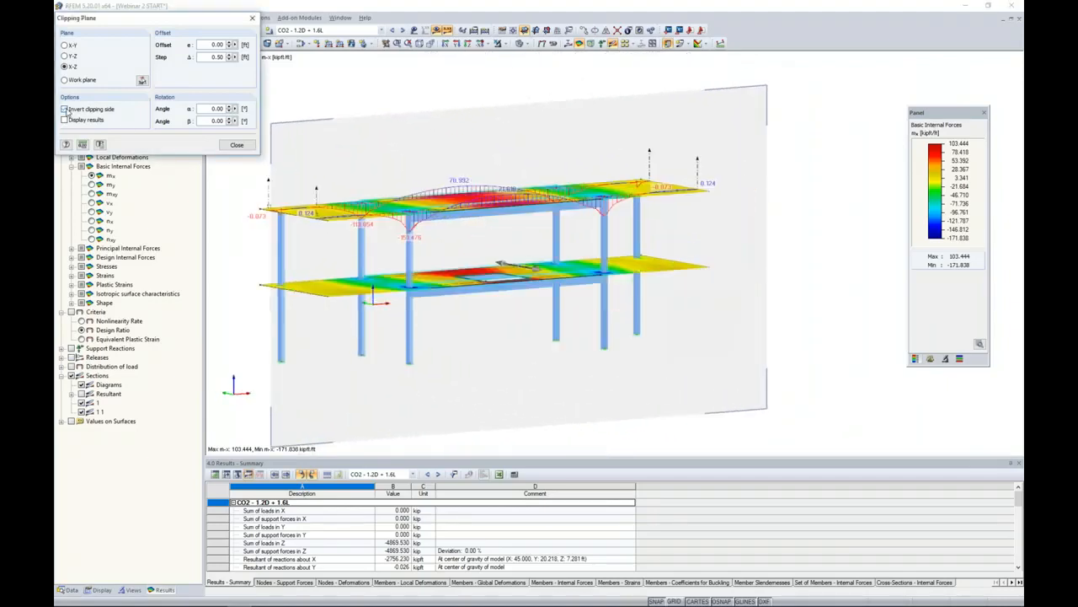
ctrl+middle_drag(473, 243, 438, 280)
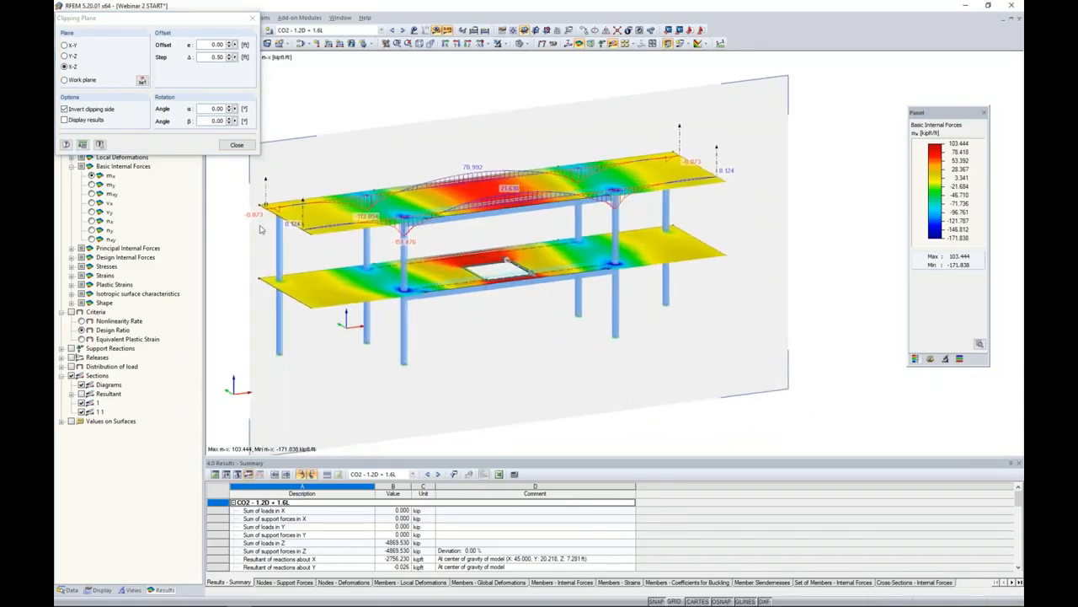
Display results along the clipping plane and hide the diagrams of both result sections
click(64, 119)
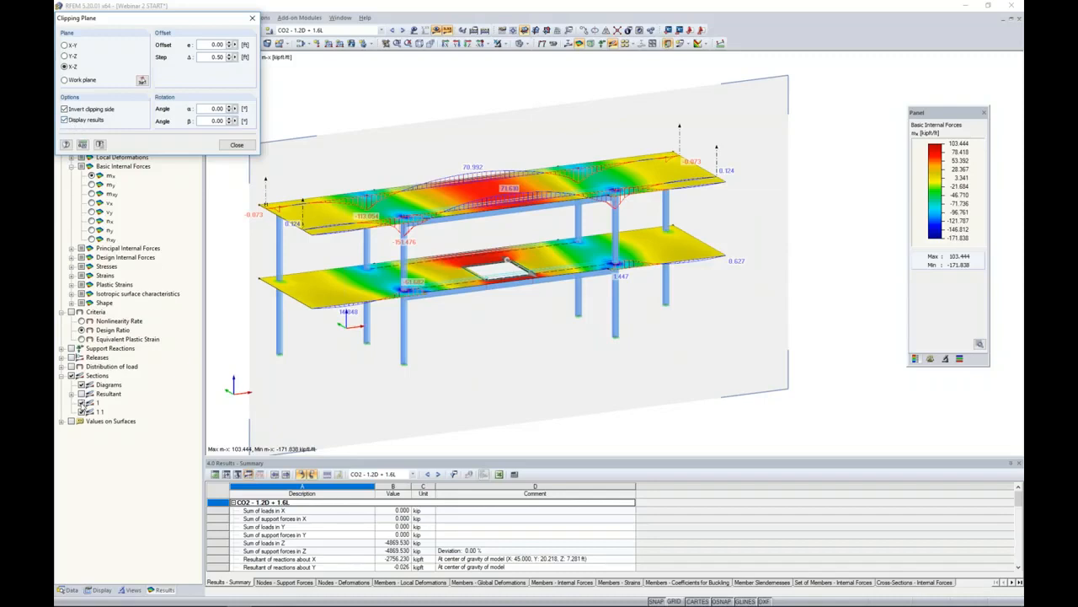
click(82, 404)
click(81, 412)
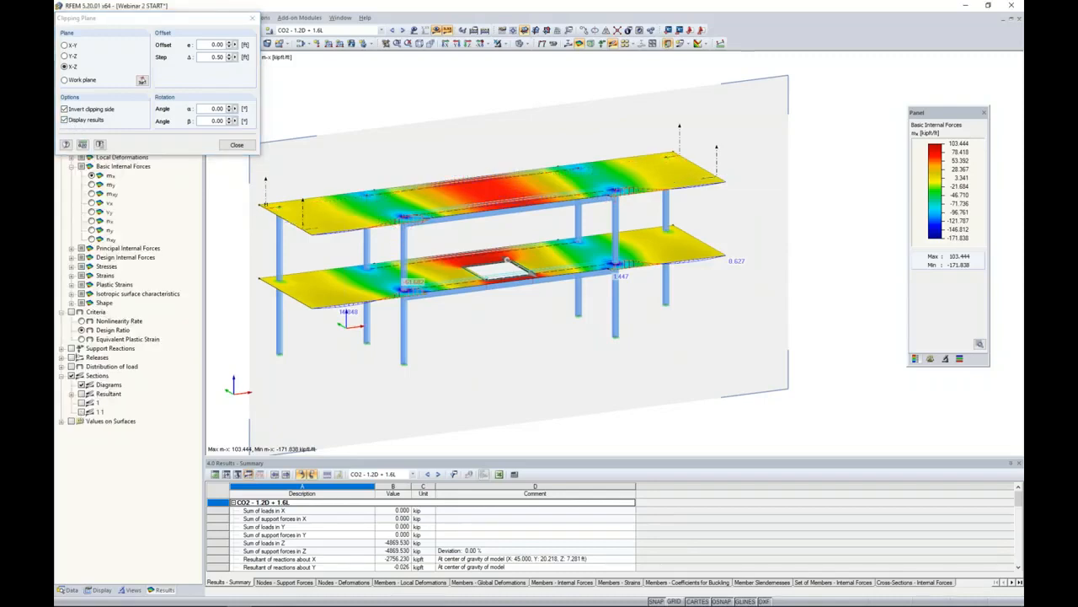
ctrl+middle_drag(503, 323, 491, 313)
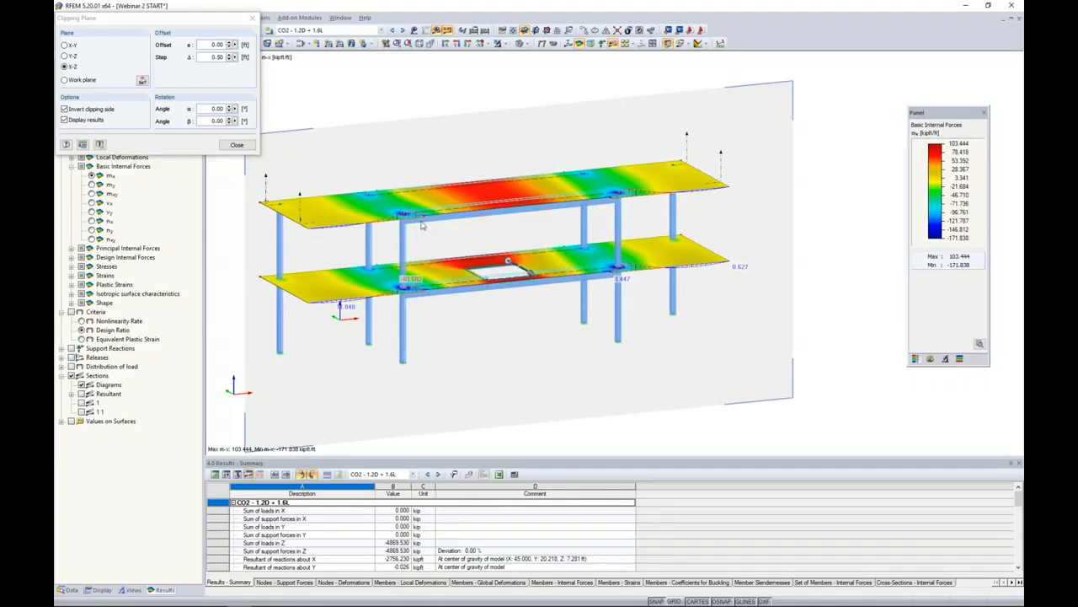
scroll(421, 226, up, 4)
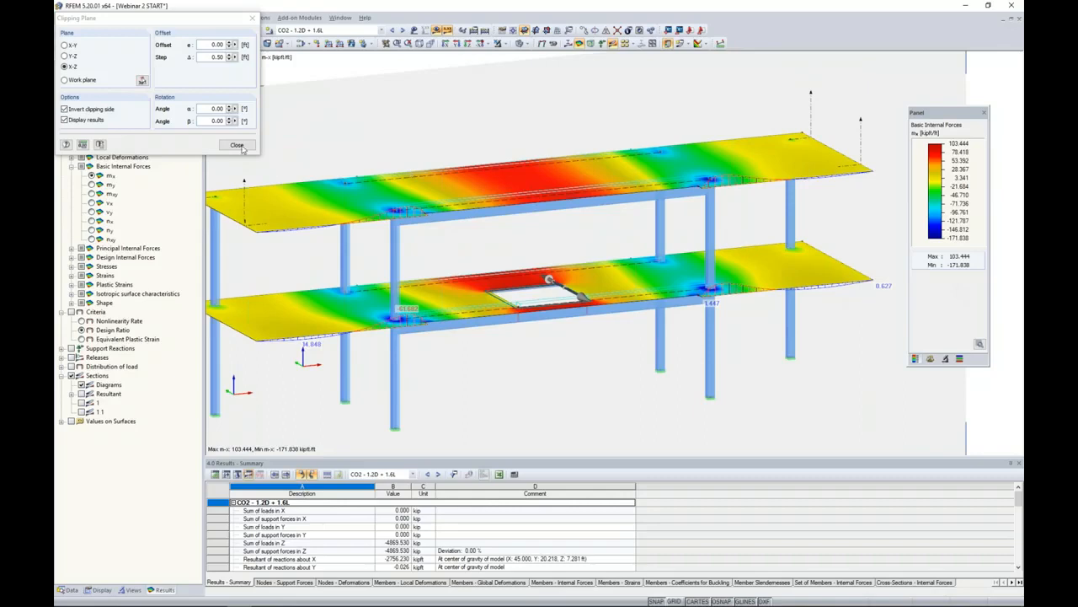
Shift the X-Z clipping plane in 0.50 ft steps to an offset of -6.50 ft, following the mx diagrams on both slabs
drag(207, 57, 246, 63)
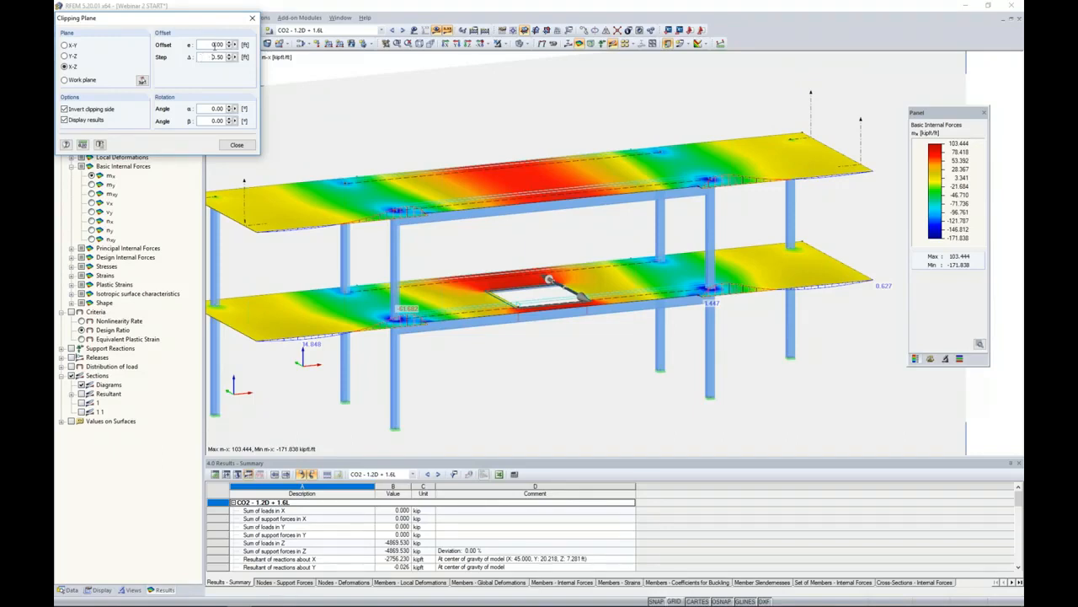
click(230, 42)
click(230, 42)
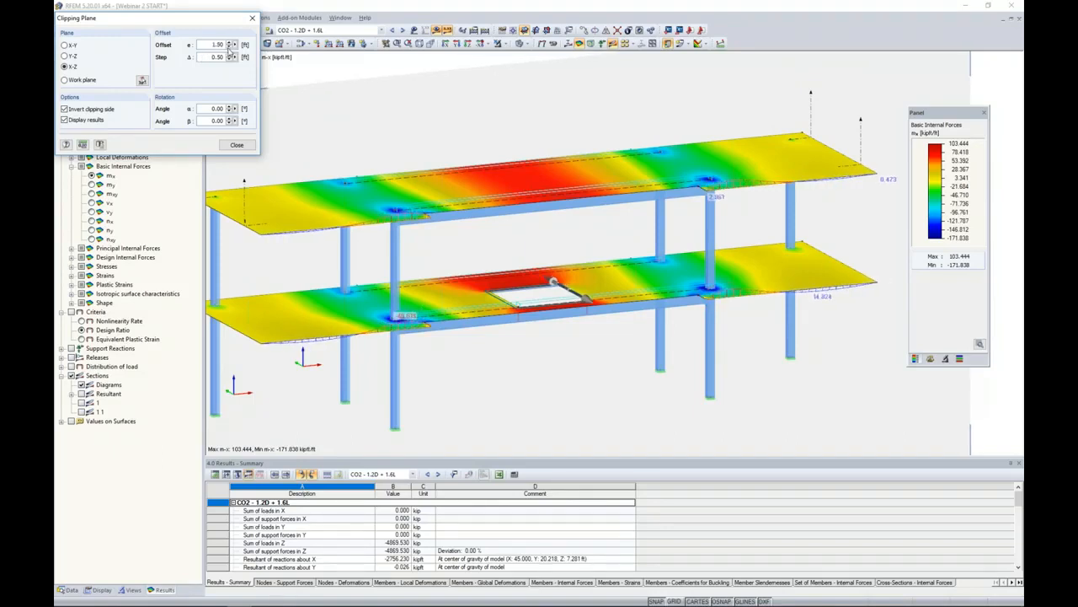
click(229, 47)
click(229, 47)
click(229, 47)
click(229, 48)
click(229, 47)
click(229, 47)
click(229, 47)
click(229, 47)
click(229, 47)
click(229, 47)
click(230, 47)
click(229, 48)
click(230, 47)
click(229, 48)
click(229, 48)
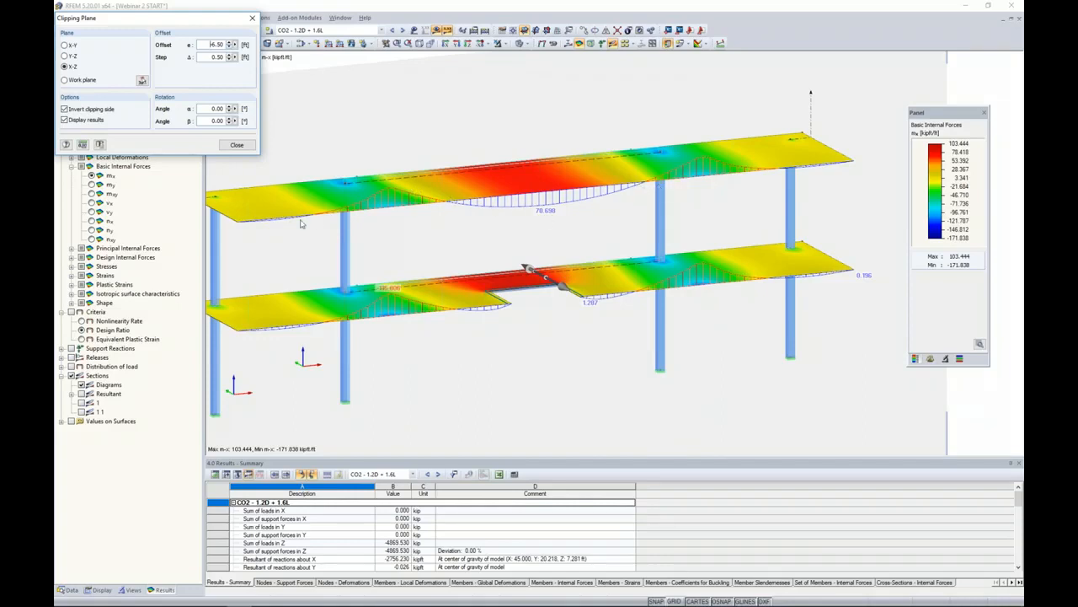
Show all values on the section diagrams and inspect the mx values along the upper slab's cut edge
click(98, 590)
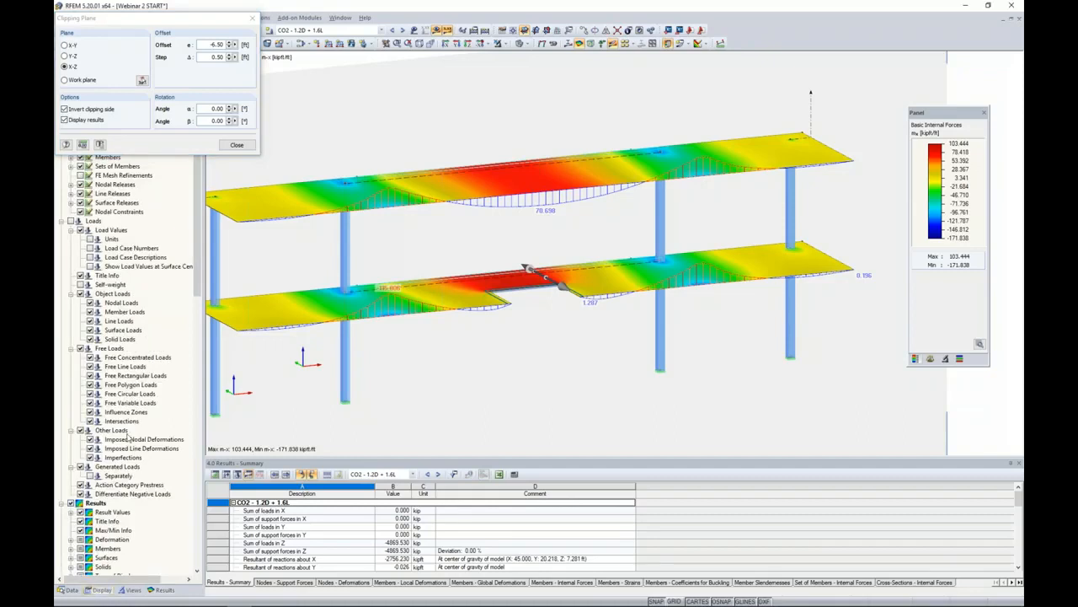
scroll(127, 433, down, 12)
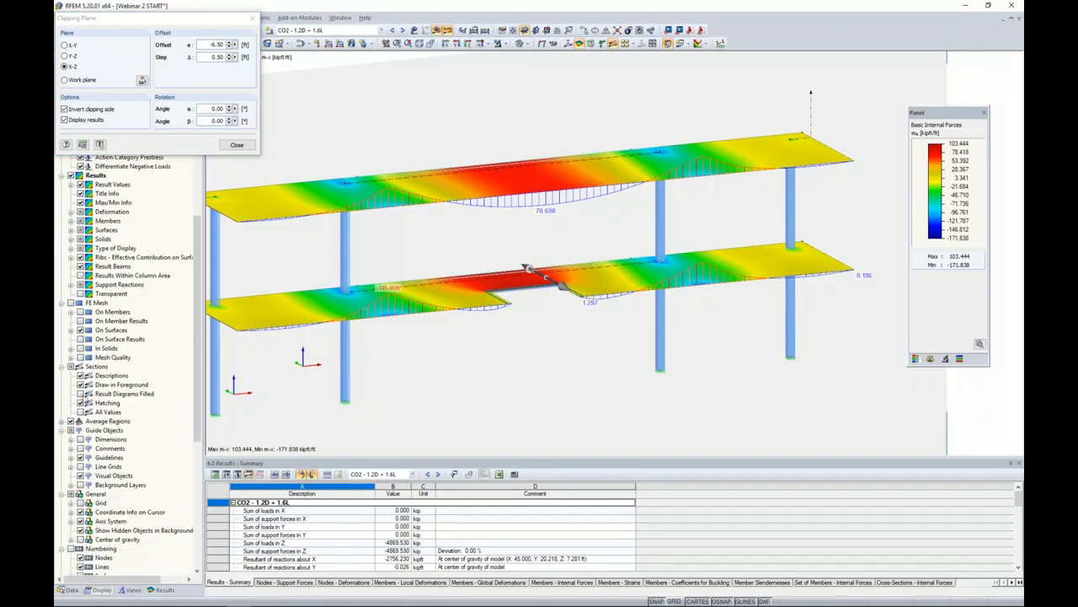
click(81, 412)
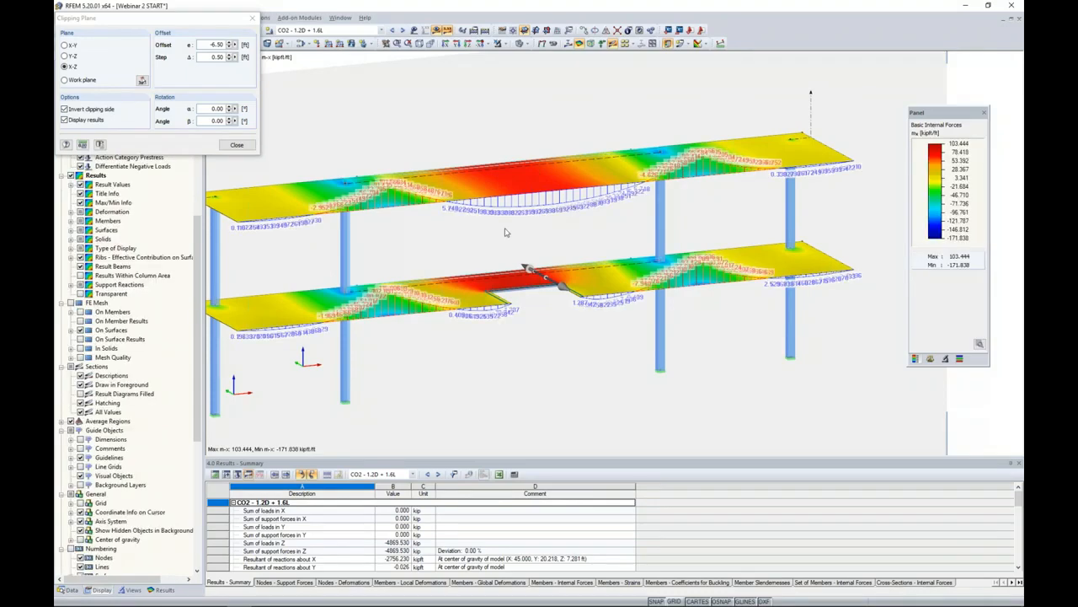
scroll(527, 219, up, 2)
scroll(527, 219, up, 6)
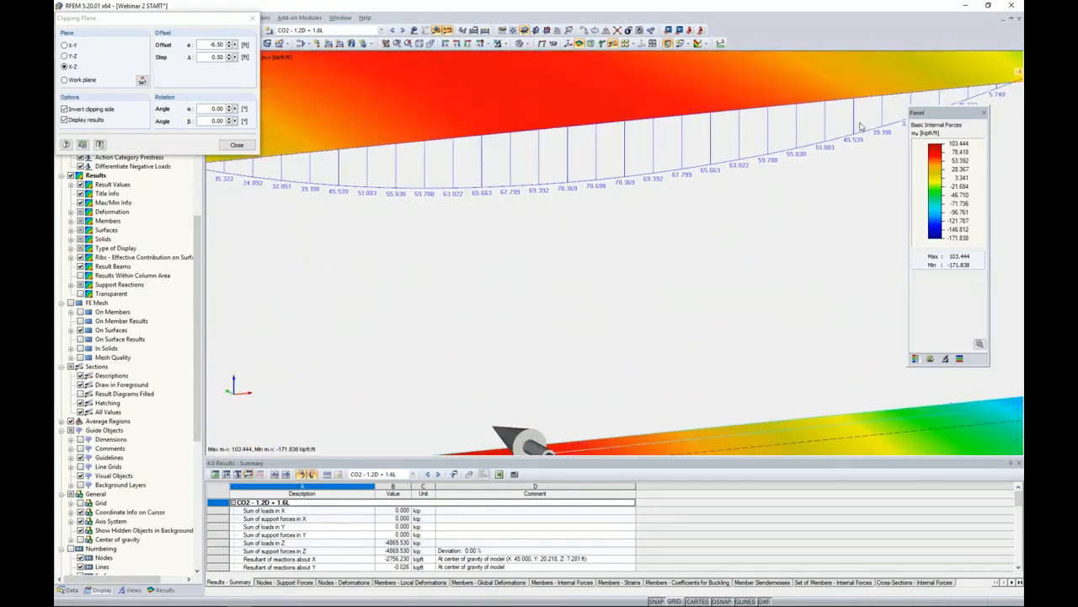
scroll(497, 244, down, 8)
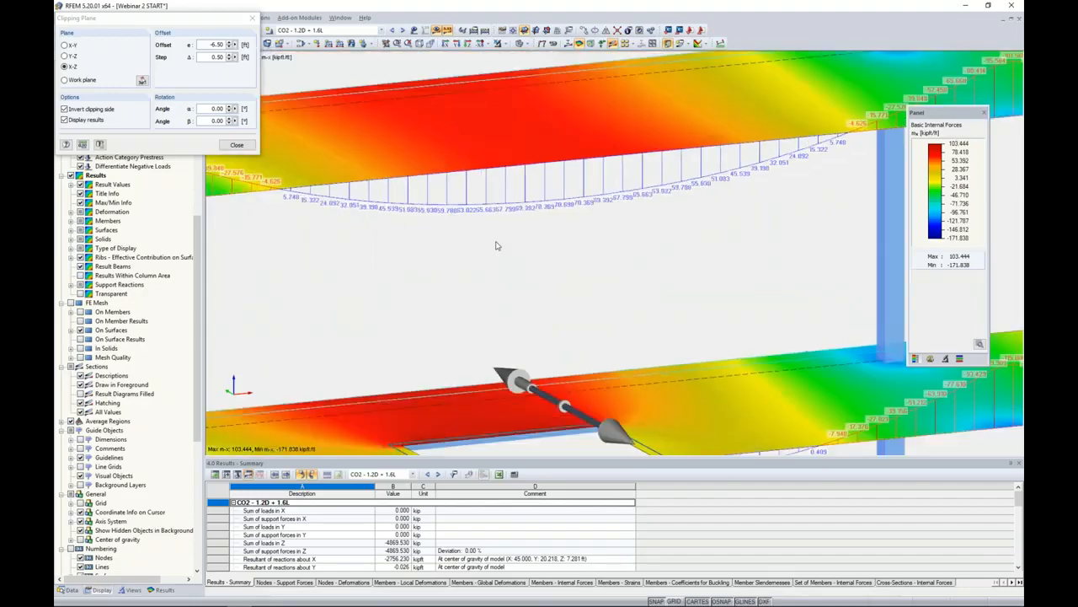
middle_drag(481, 247, 547, 229)
Move the Clipping Plane dialog clear of the slabs and step the X-Z plane to an offset of -7.50 ft
drag(206, 22, 301, 144)
click(325, 165)
click(325, 165)
click(325, 165)
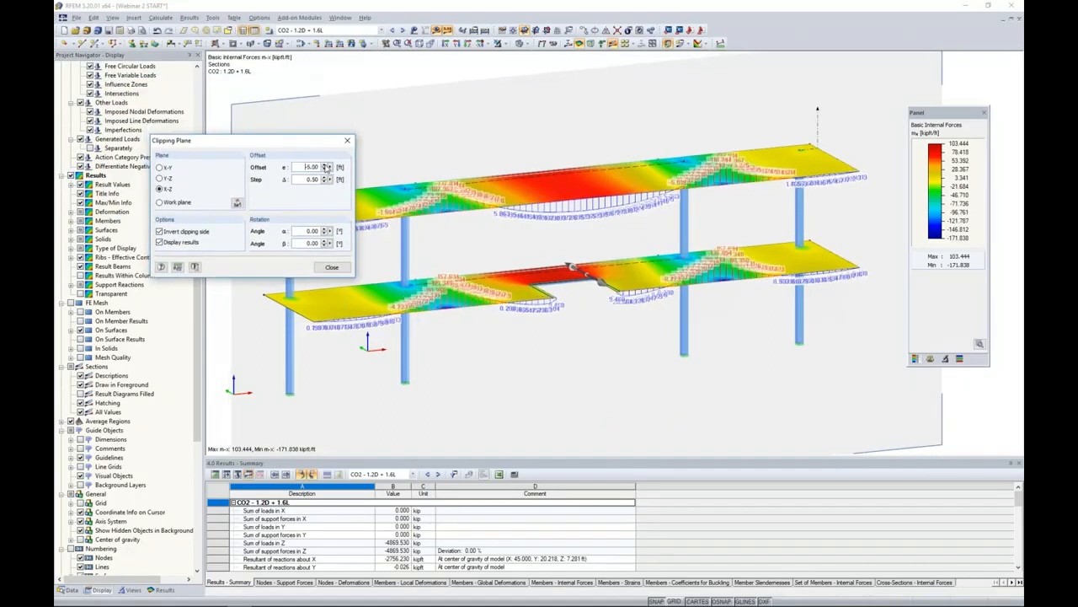
click(325, 165)
click(326, 165)
click(325, 166)
click(325, 166)
click(325, 166)
click(325, 166)
click(325, 166)
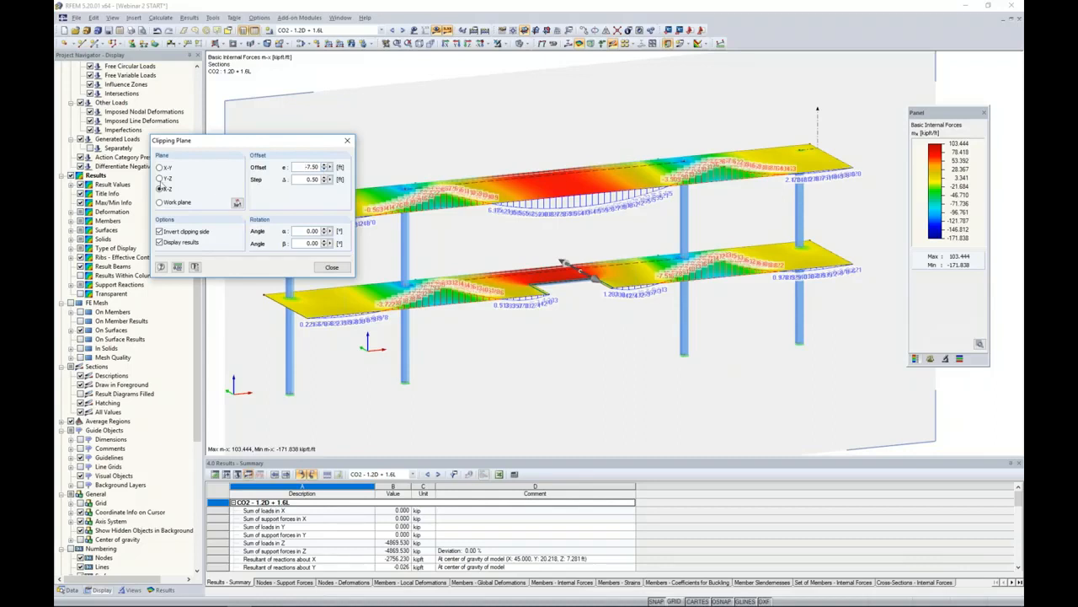
Switch the clipping plane to Y-Z and display the basic internal force my on the surfaces
click(160, 178)
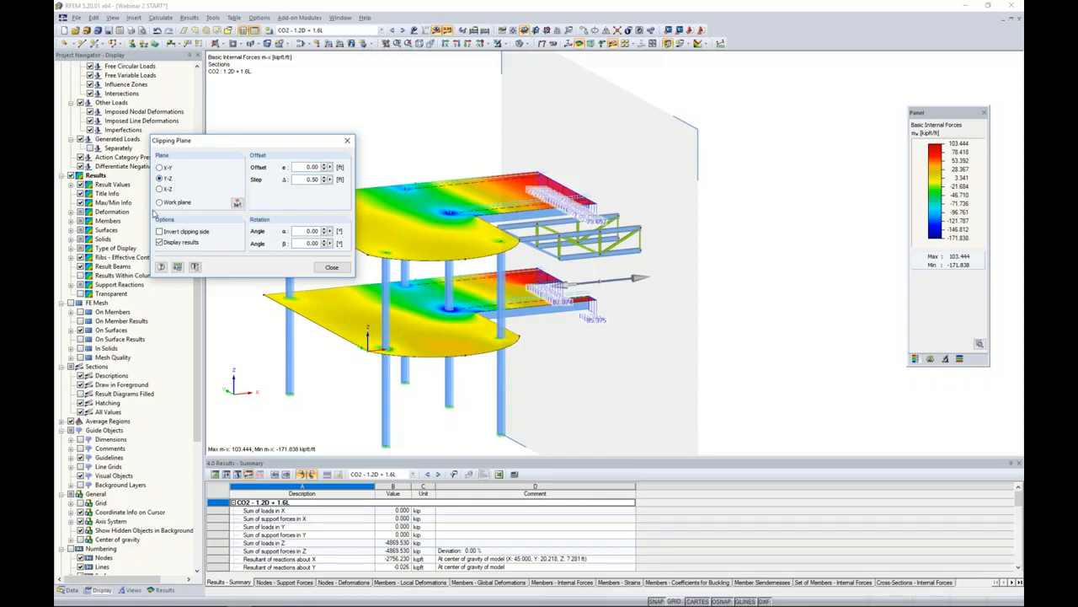
click(160, 589)
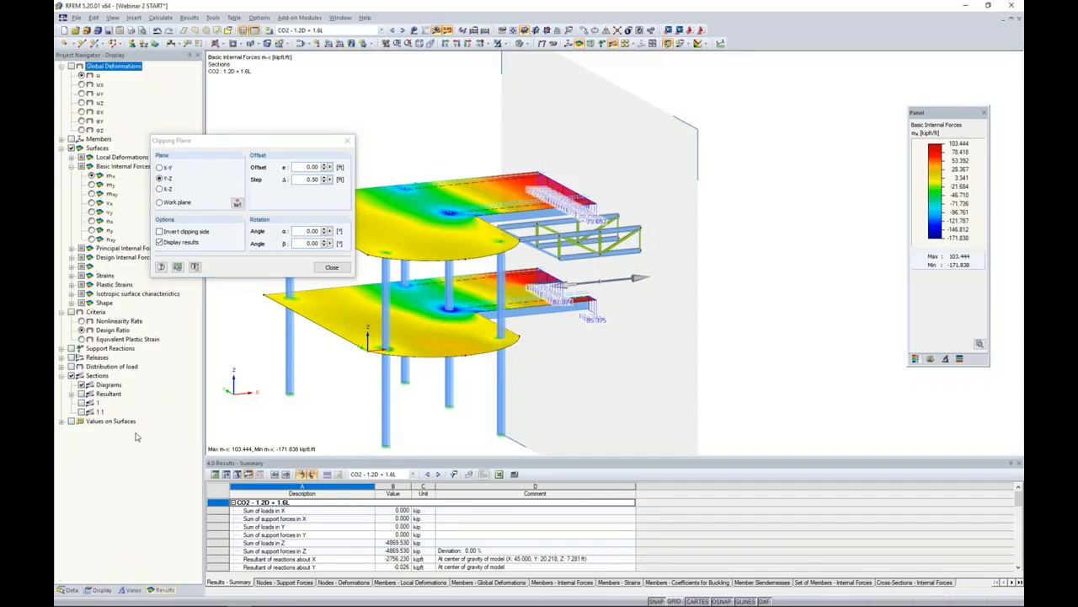
click(91, 184)
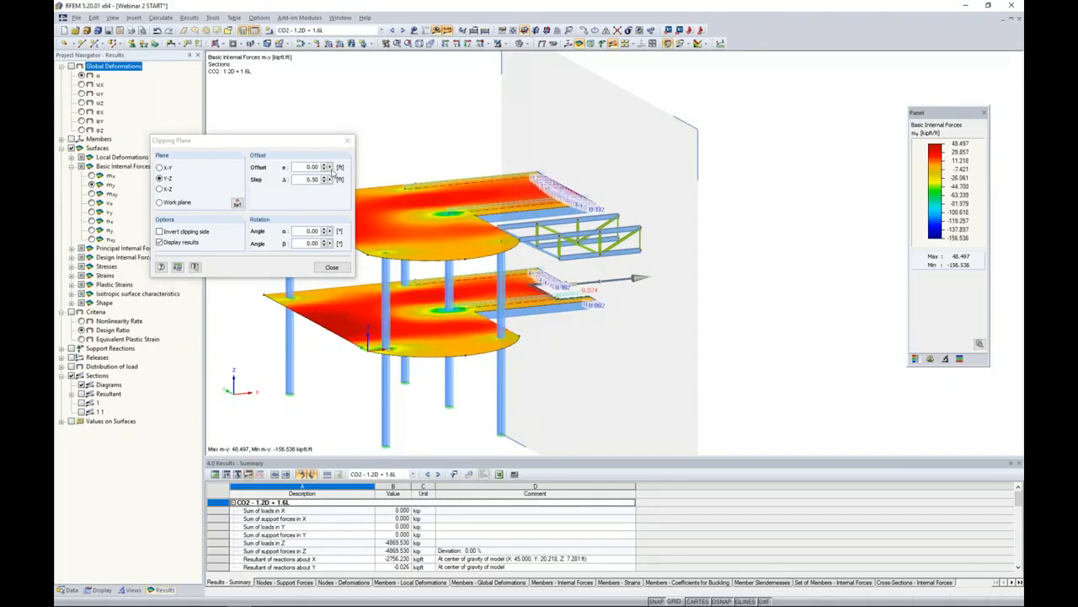
Step the Y-Z clipping plane to an offset of 4.50 ft and inspect the my values along the upper slab's cut
click(326, 166)
click(326, 166)
click(325, 166)
click(326, 166)
click(326, 166)
click(325, 166)
click(325, 166)
scroll(536, 191, up, 10)
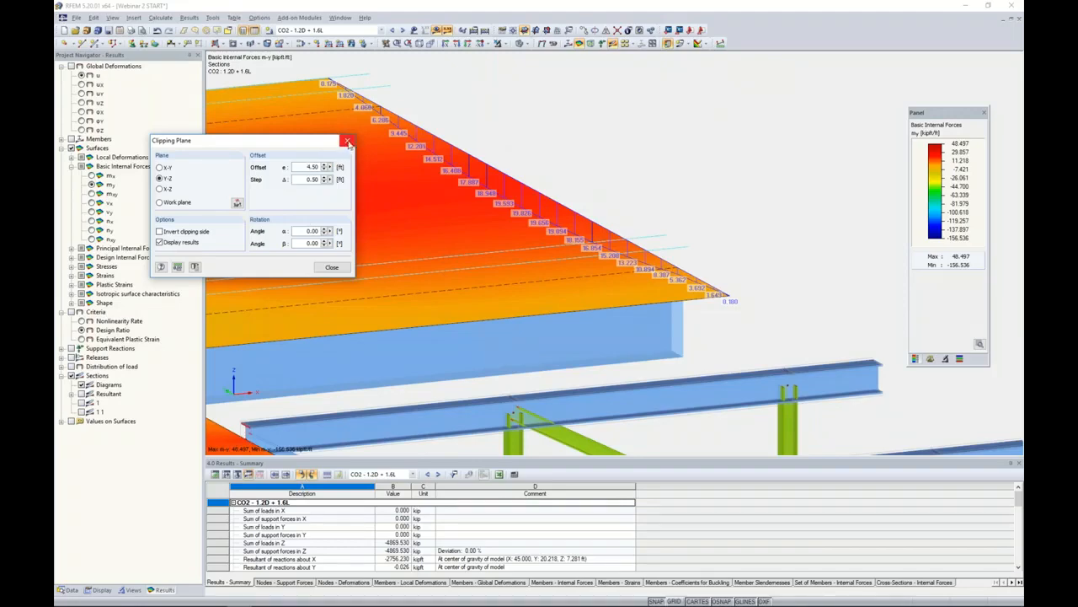
Close the clipping plane and view the my isobands on the whole structure
click(348, 144)
scroll(473, 193, down, 5)
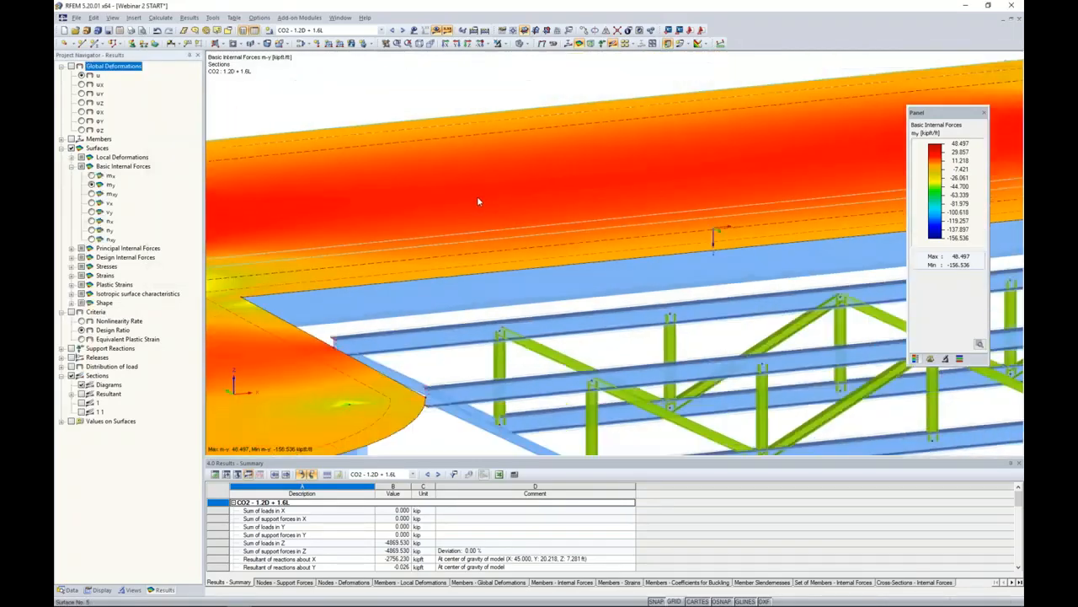
scroll(479, 204, down, 3)
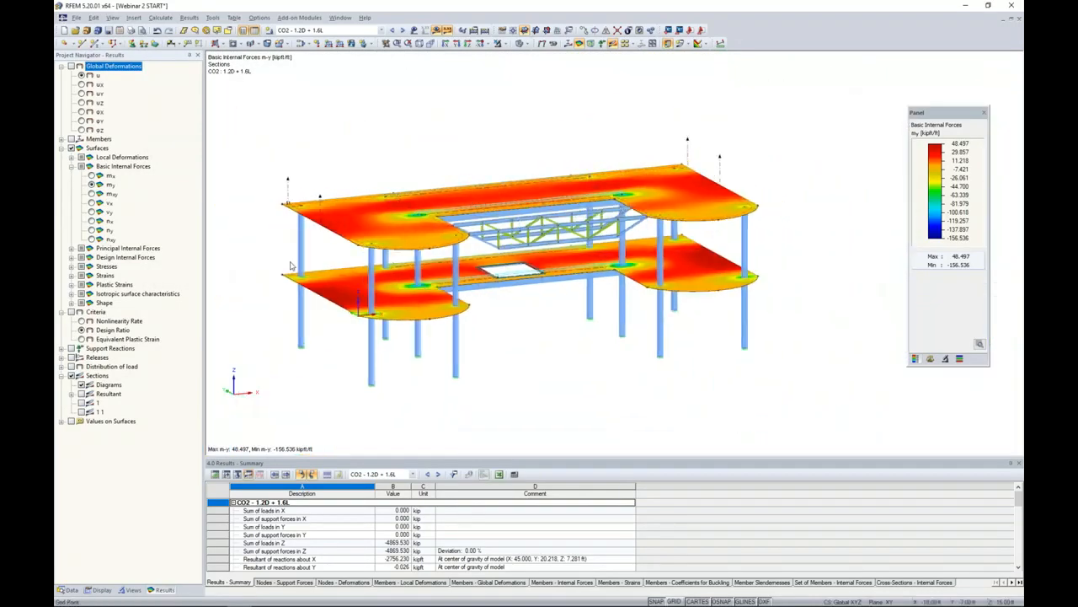
Show both result sections 1 and 1 1 on the upper slab and turn off the display of all section values
click(81, 402)
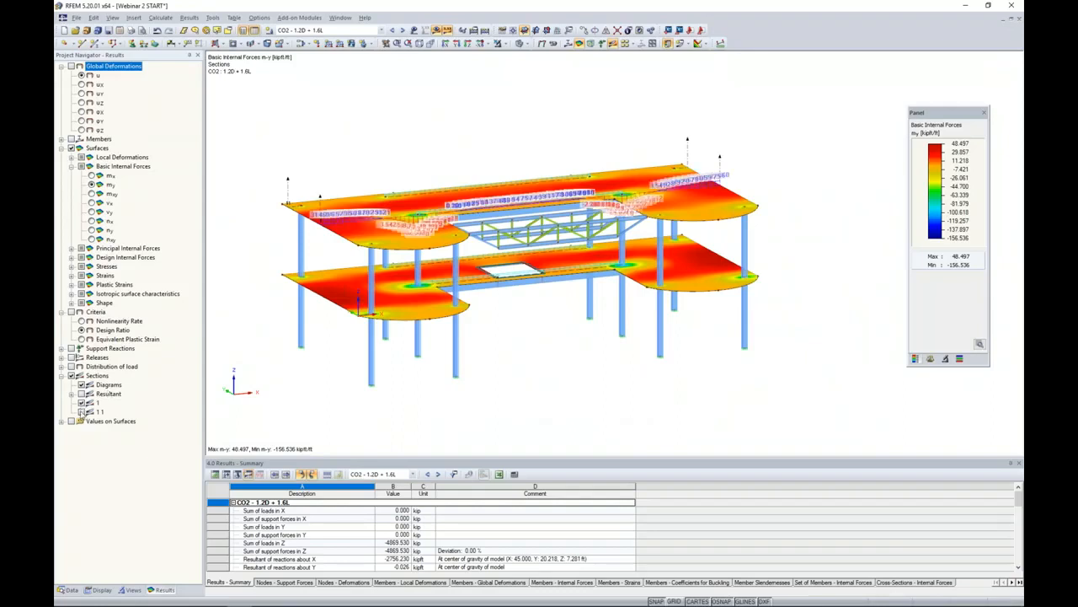
click(81, 411)
click(96, 588)
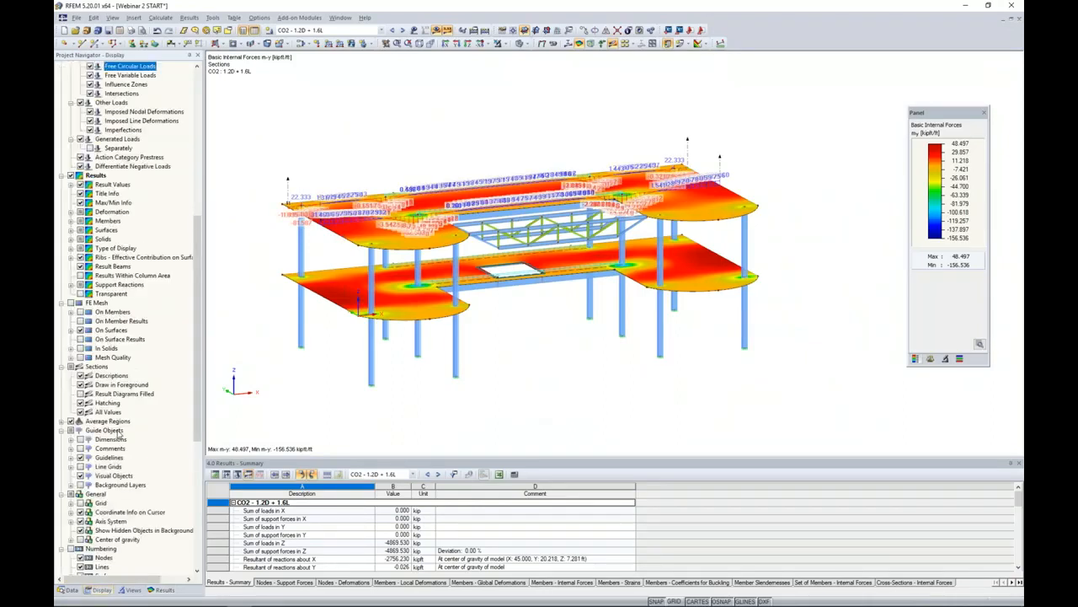
click(81, 411)
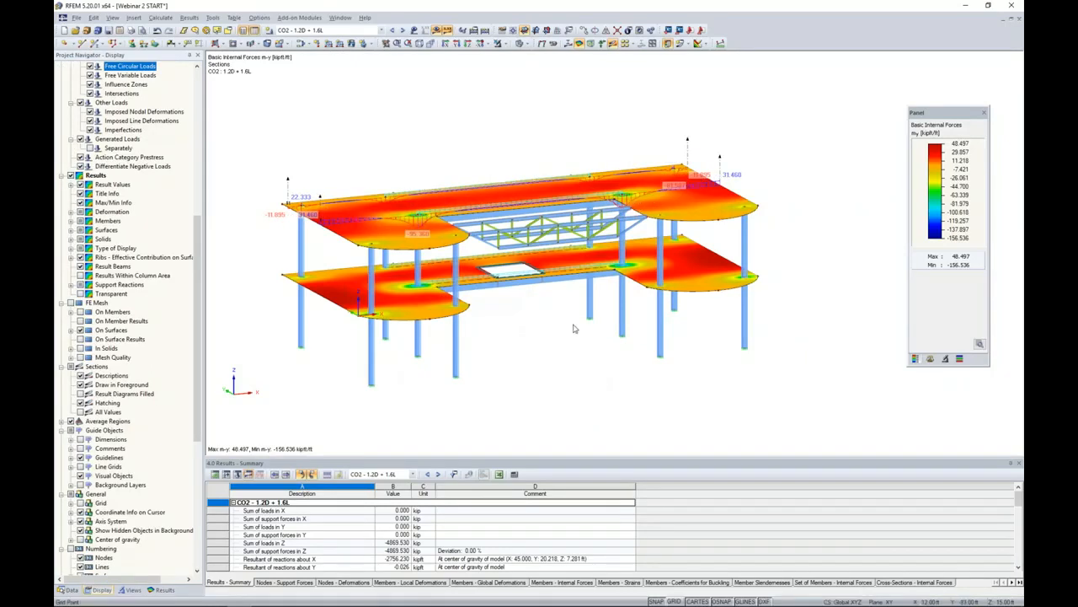
ctrl+middle_drag(576, 328, 577, 347)
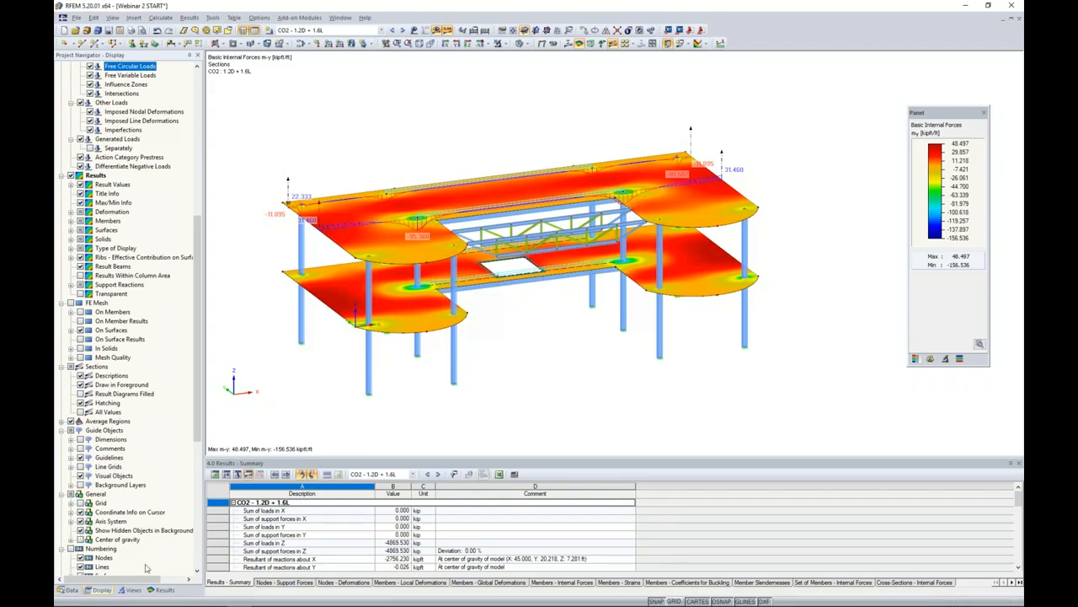
Display the basic internal force mx on the surfaces and view its isobands and section diagrams on both slabs
click(162, 589)
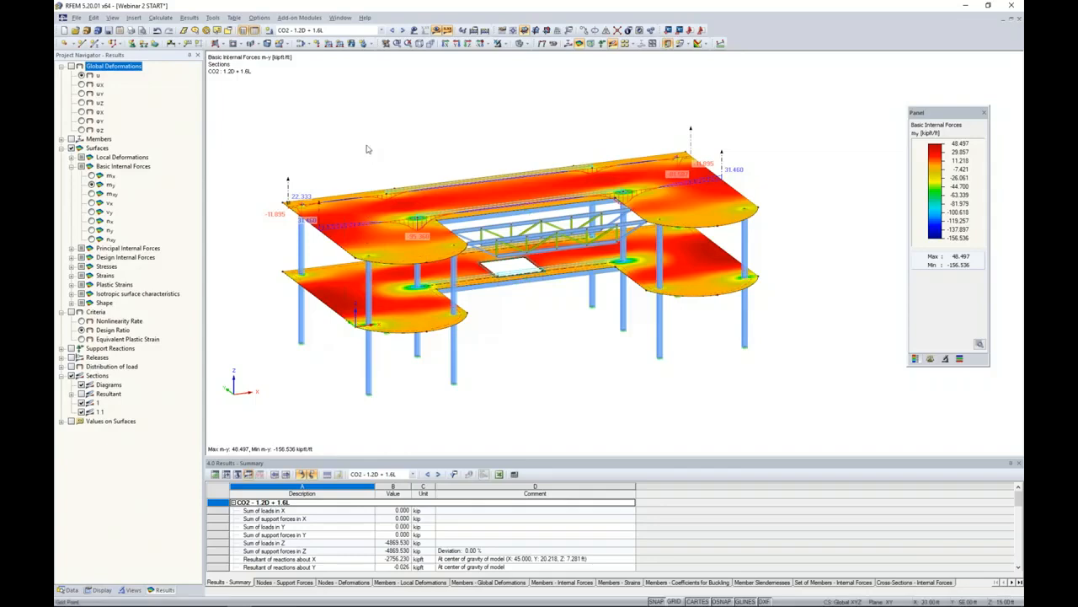
scroll(378, 160, up, 3)
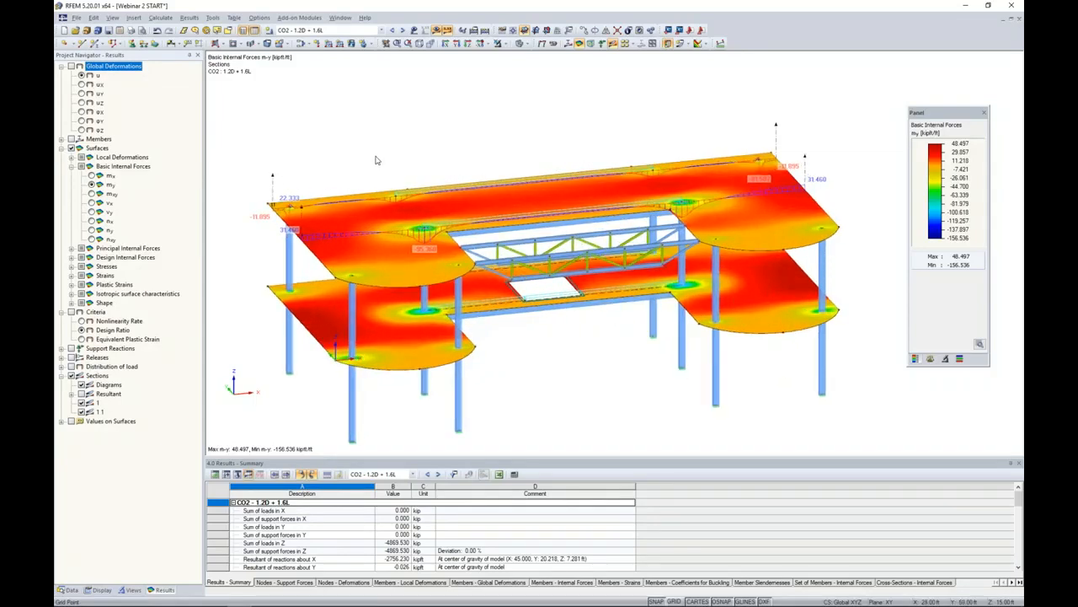
ctrl+middle_drag(378, 160, 437, 165)
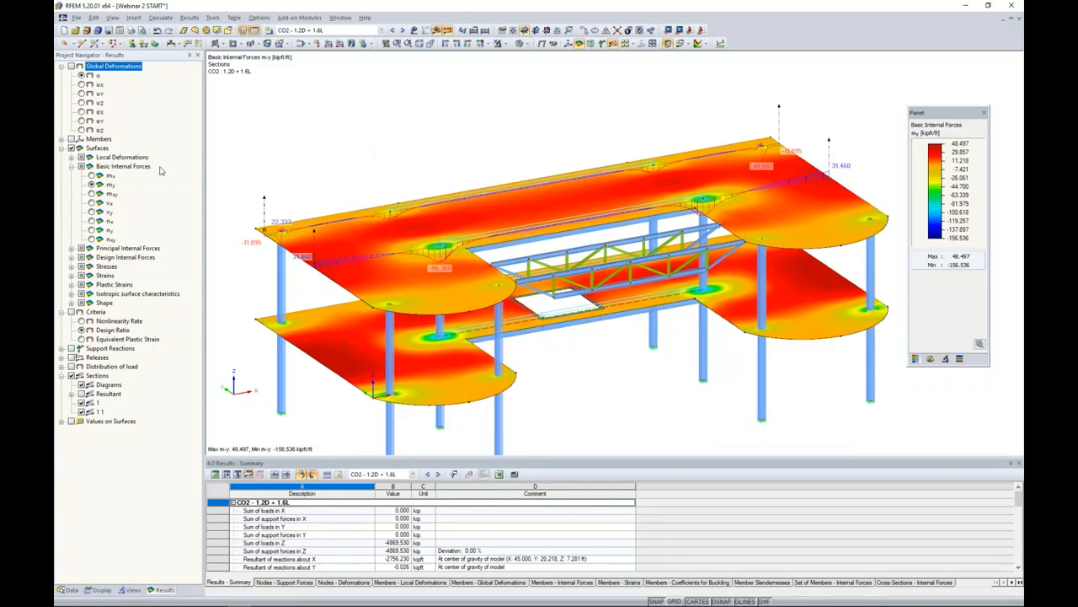
click(91, 175)
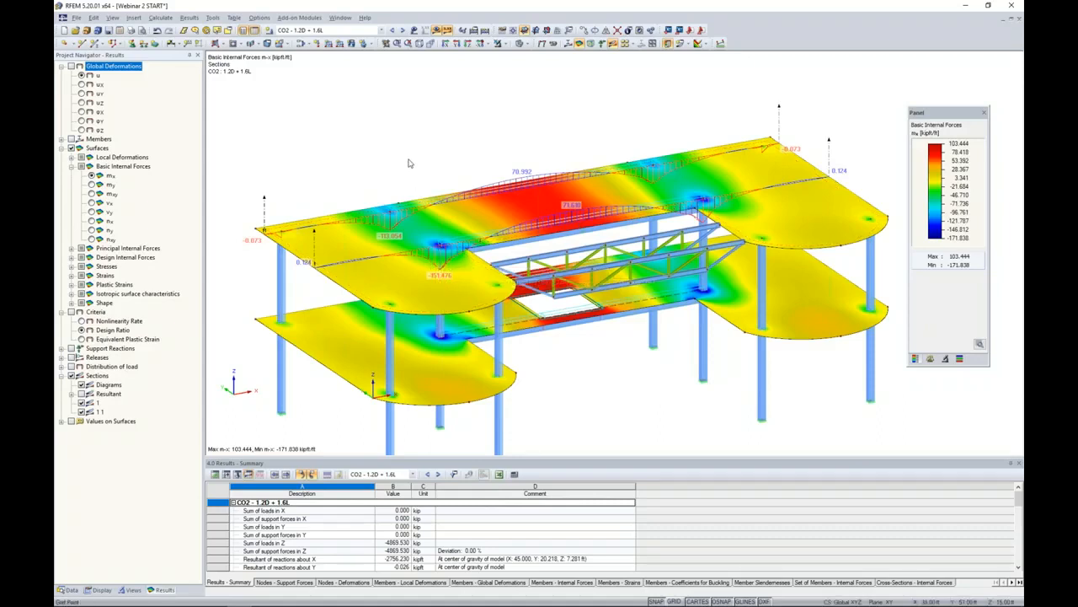
scroll(405, 168, down, 1)
scroll(405, 167, down, 1)
middle_drag(405, 166, 416, 125)
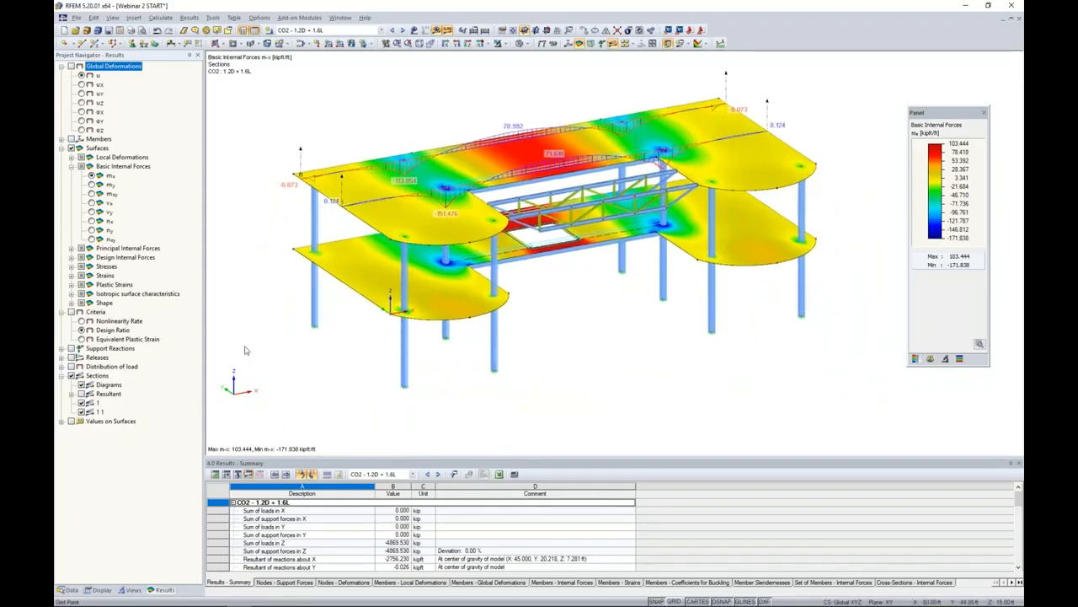
Open the RF-CONCRETE Surfaces add-on module for the design of the concrete slabs
click(70, 590)
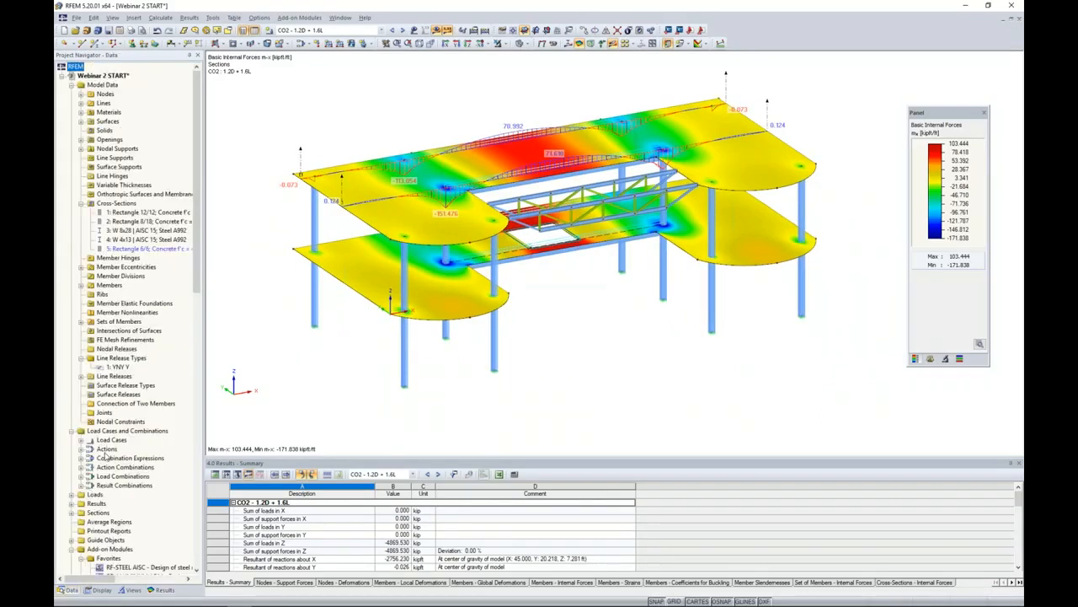
scroll(116, 442, down, 5)
scroll(117, 443, down, 3)
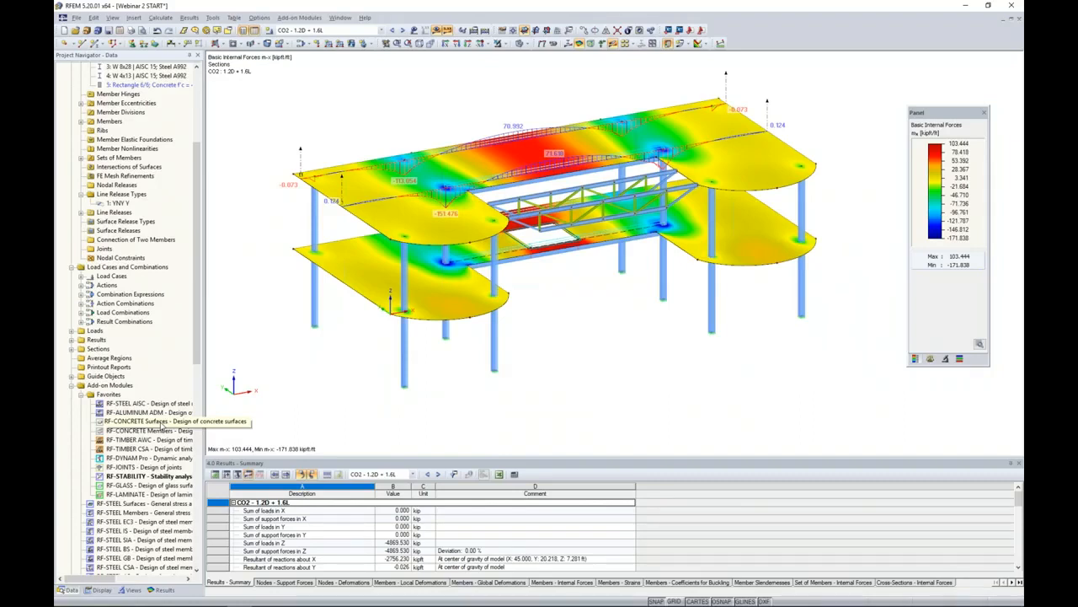
double_click(161, 423)
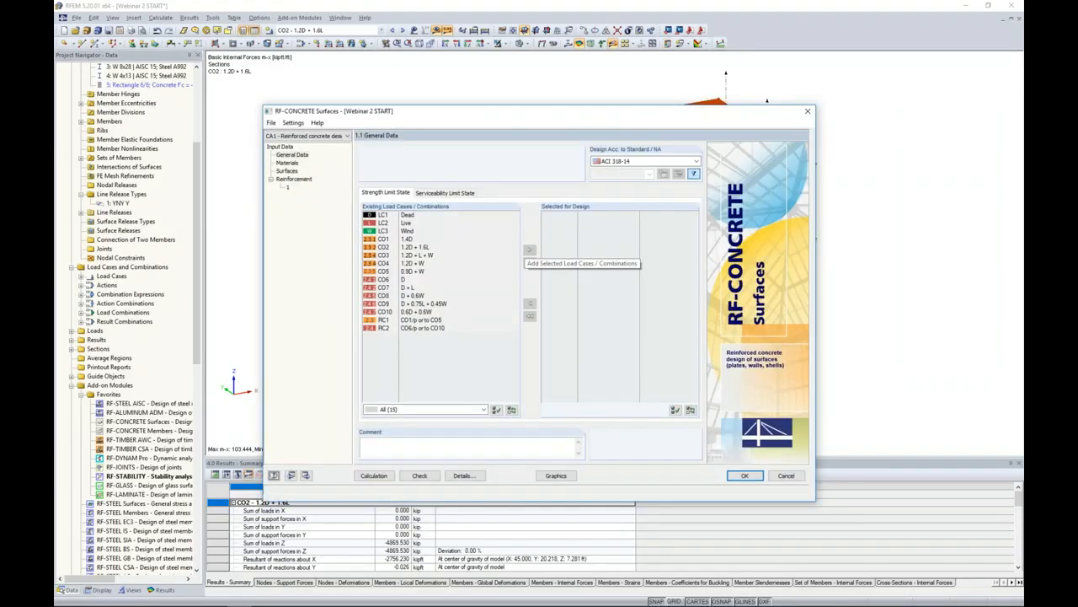
Keep ACI 318-14 as the design standard and add CO2 (1.2D + 1.6L) to the strength limit state design
click(613, 161)
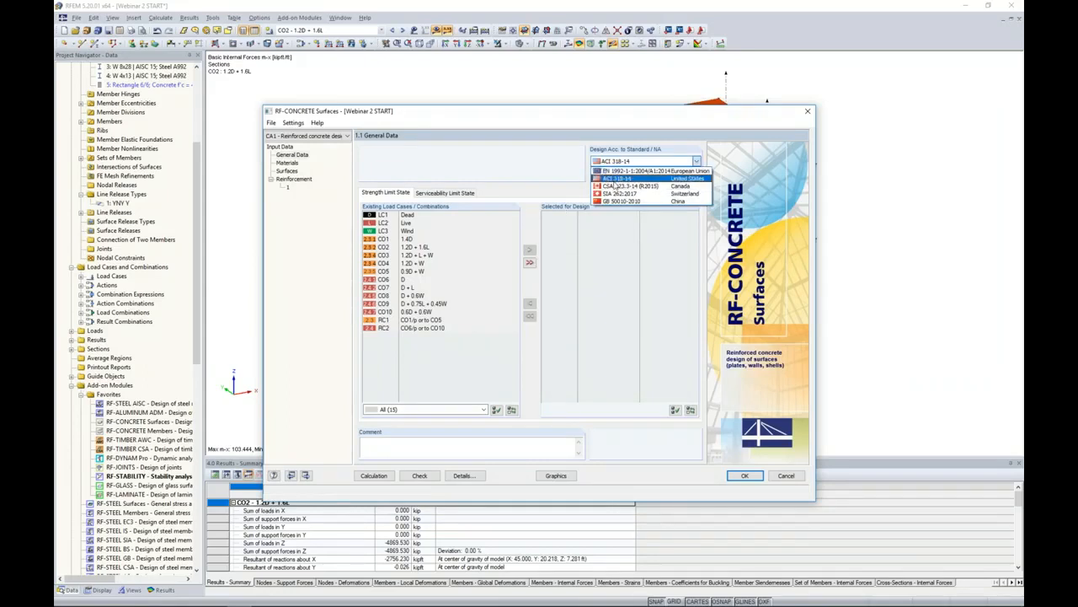
click(552, 173)
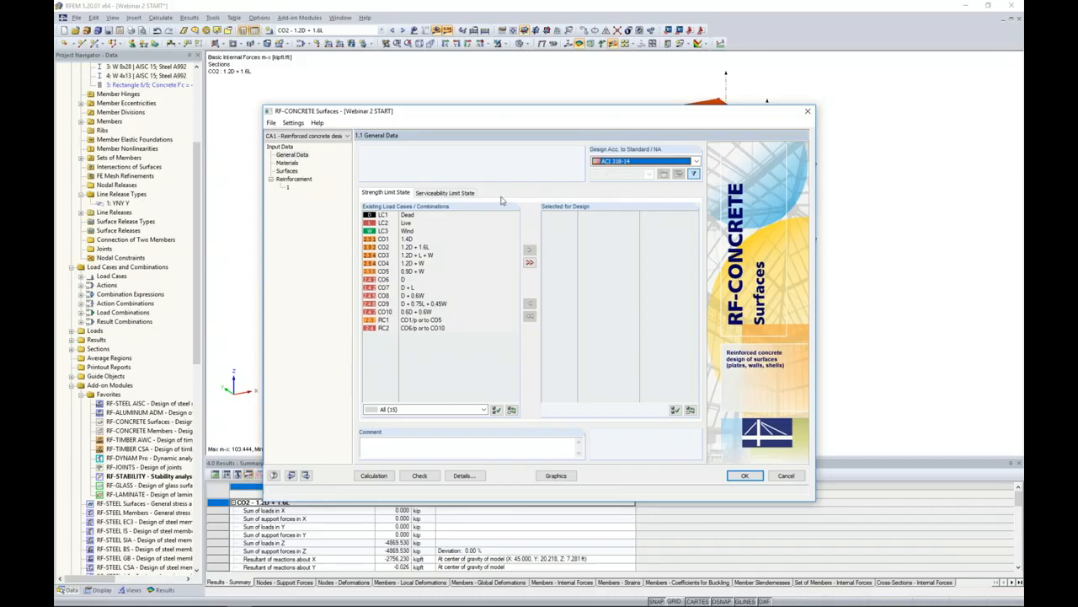
double_click(505, 246)
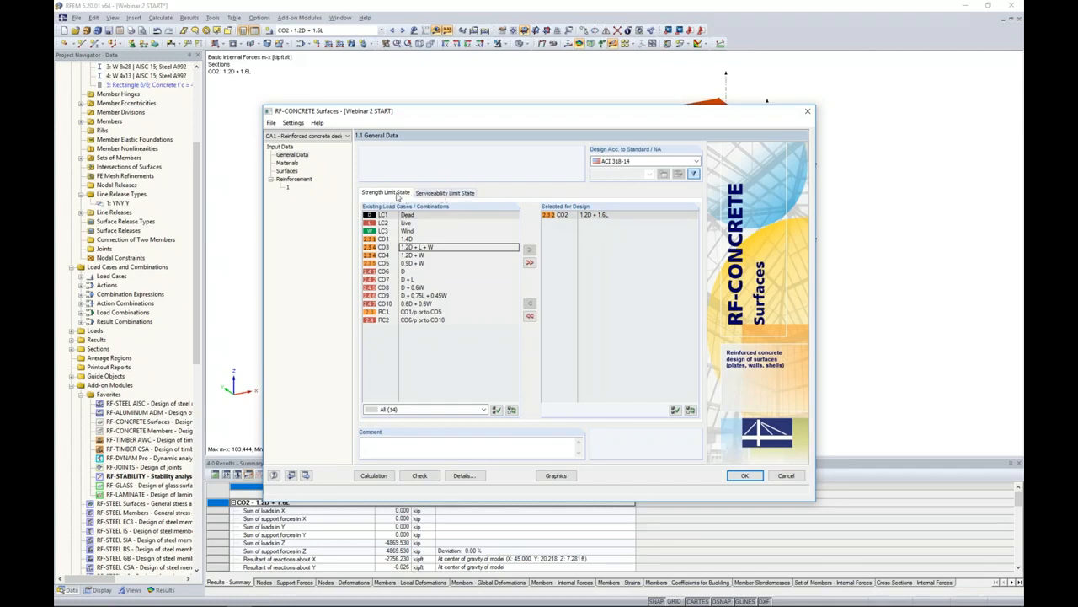
Check the materials and surface thicknesses, and limit the reinforcement group to the upper slab, surface 5
click(286, 162)
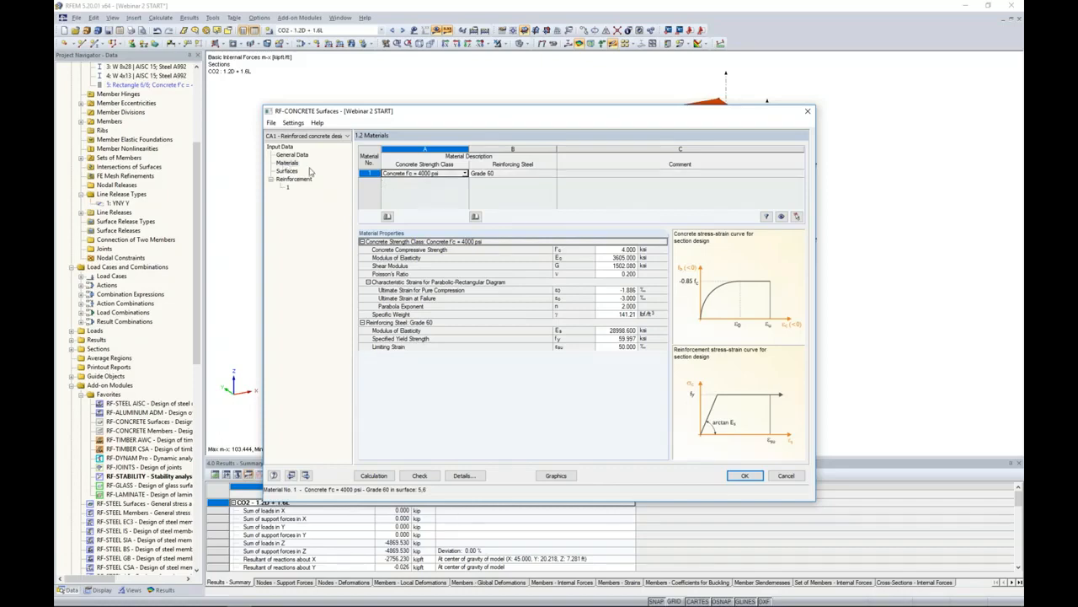
click(287, 171)
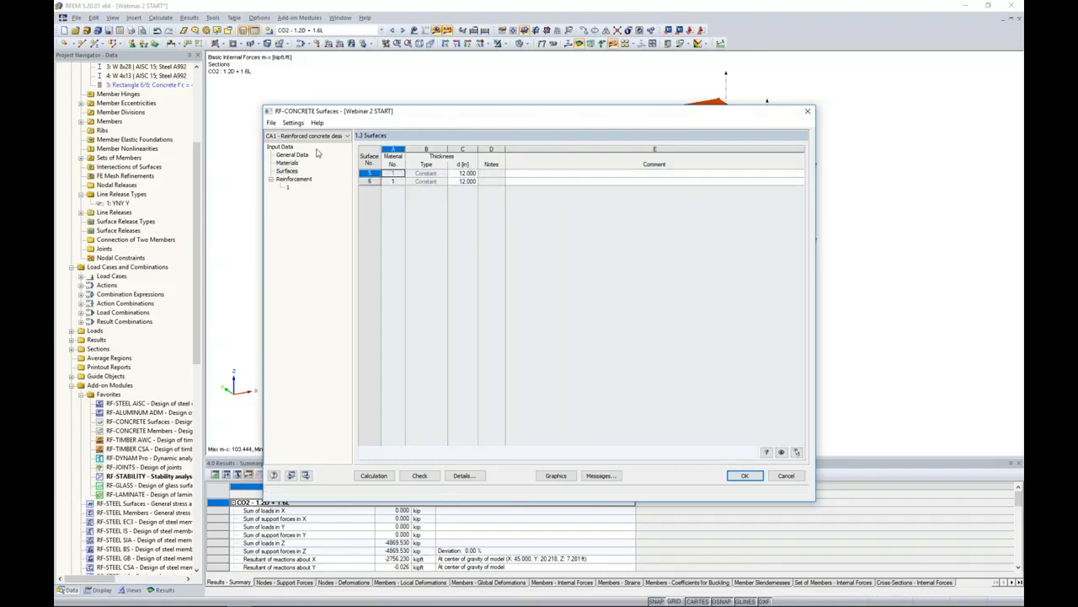
click(294, 179)
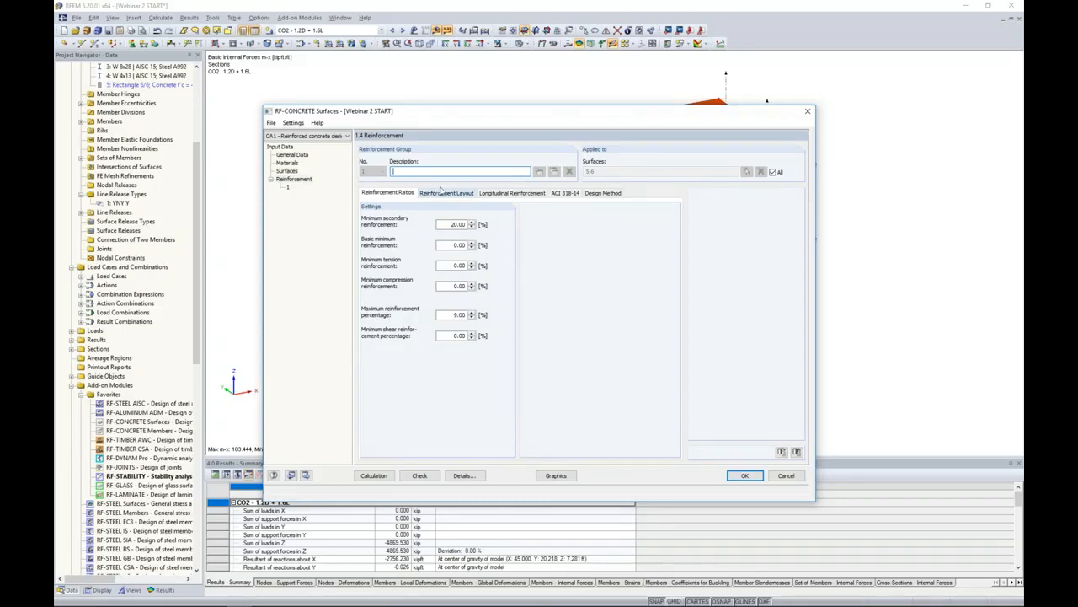
click(773, 172)
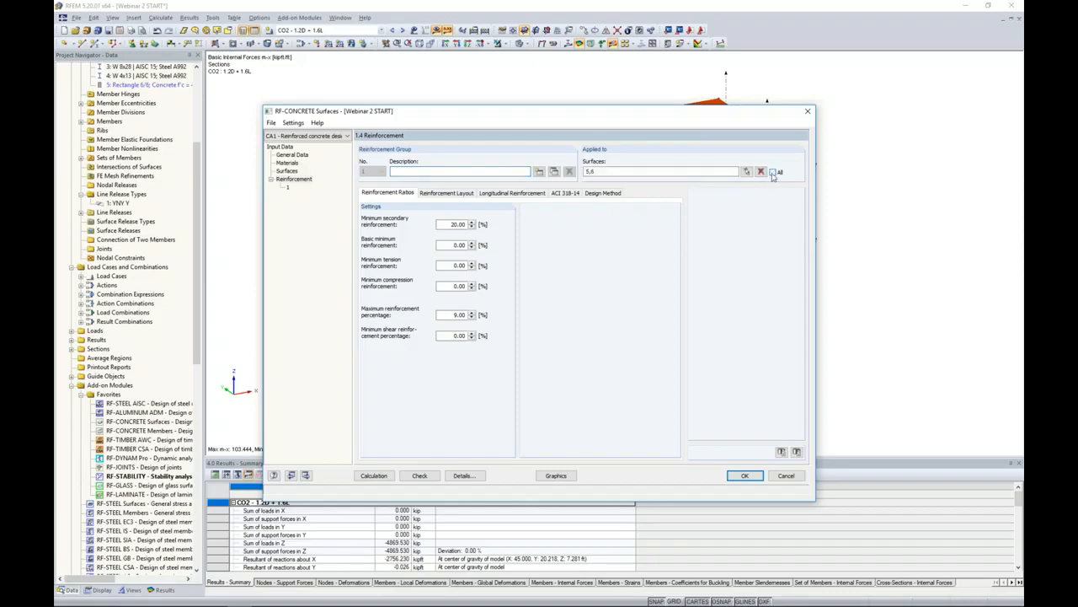
click(746, 172)
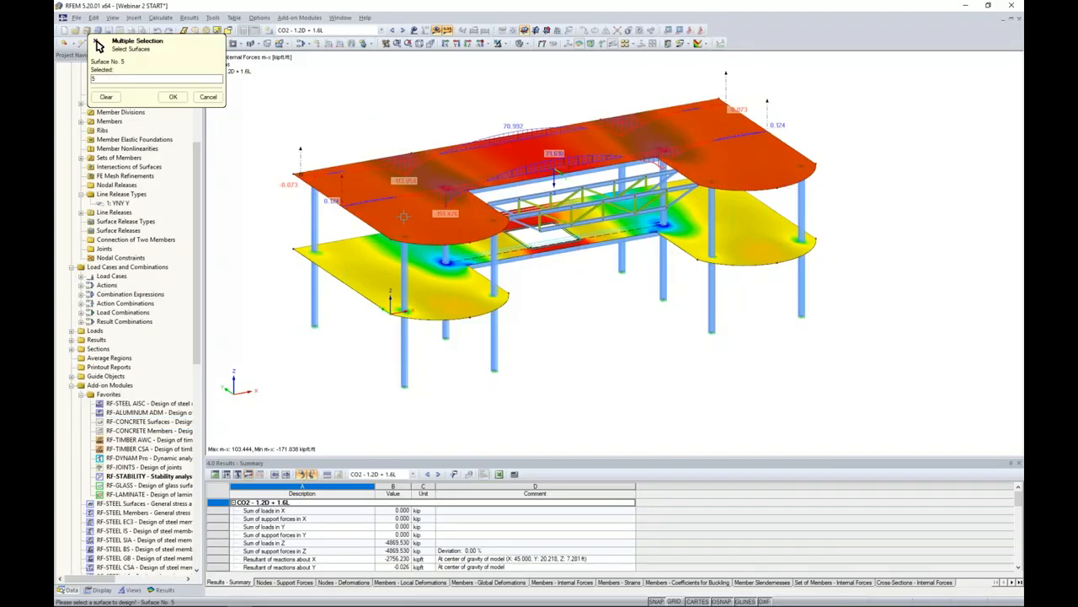
click(171, 97)
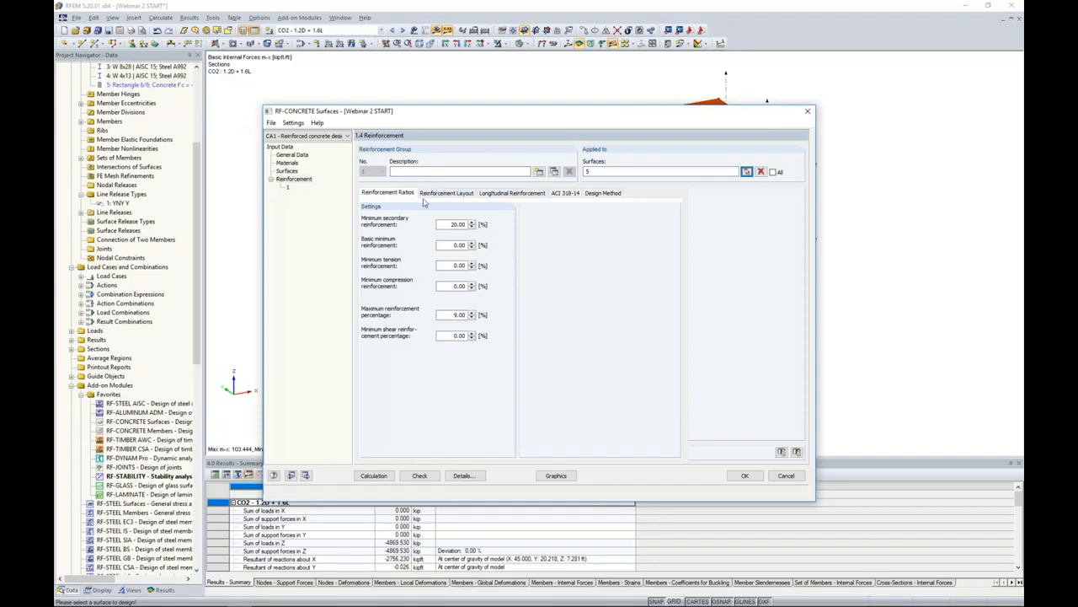
Review the reinforcement layout, longitudinal reinforcement and ACI 318-14 settings of the reinforcement group
click(429, 194)
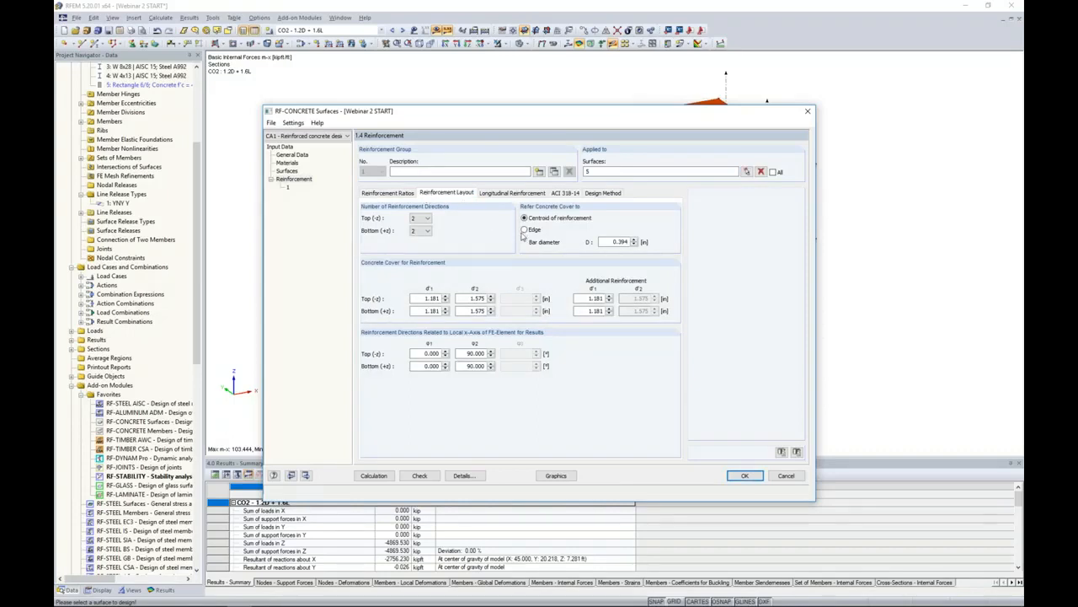
click(512, 194)
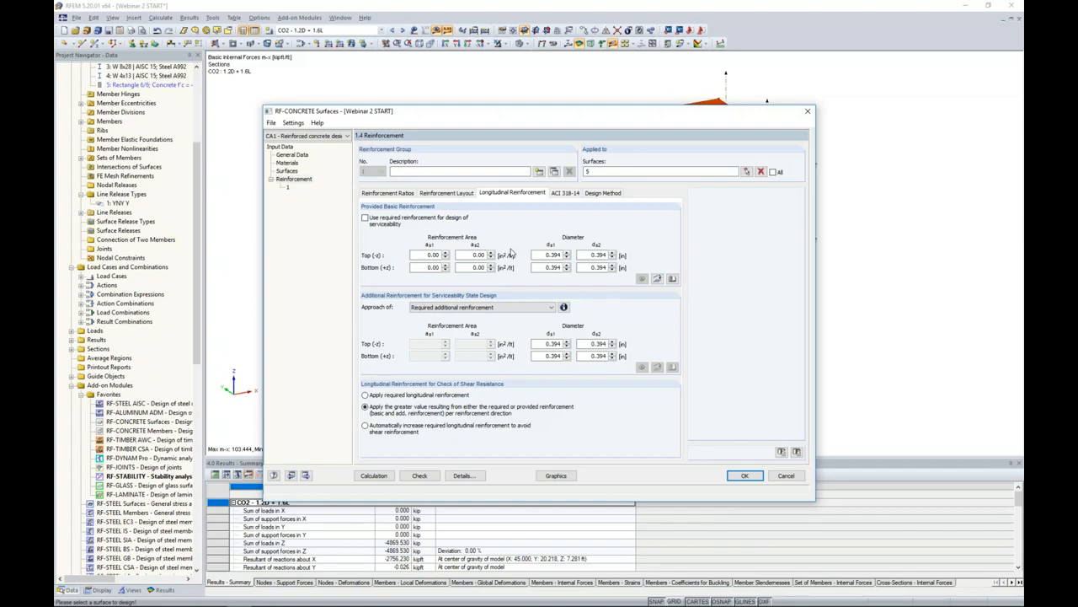
click(568, 193)
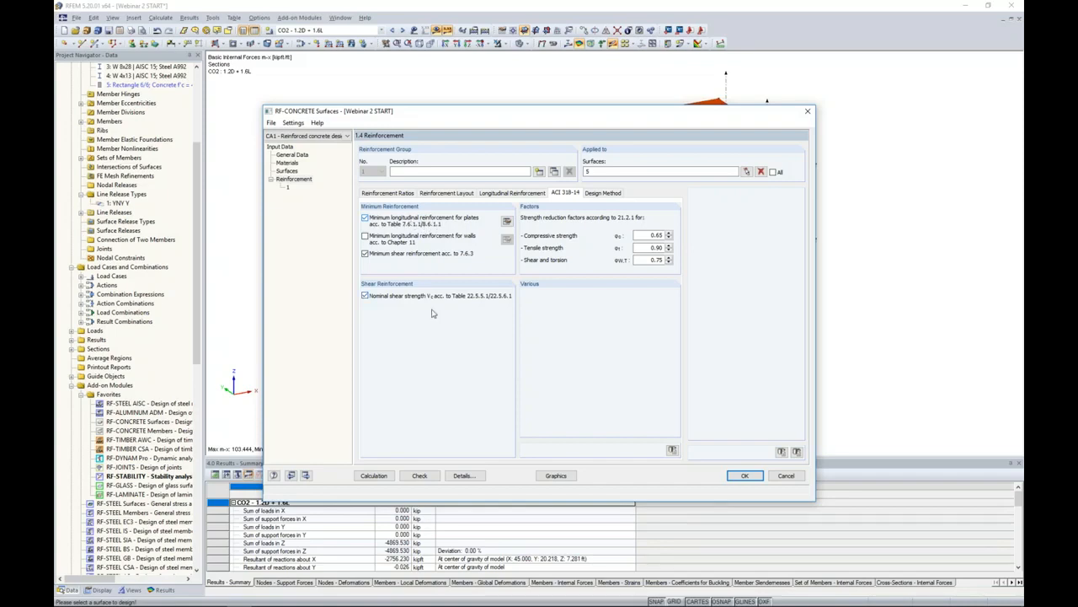
Calculate the concrete design and review the total required reinforcement with widened columns and its error messages
click(374, 477)
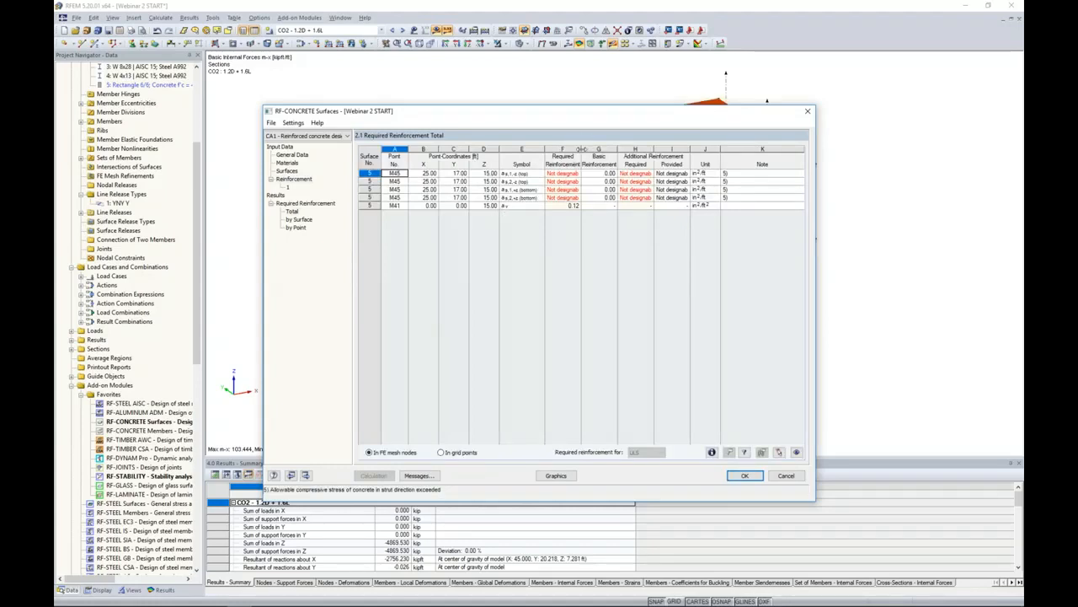
drag(580, 149, 599, 148)
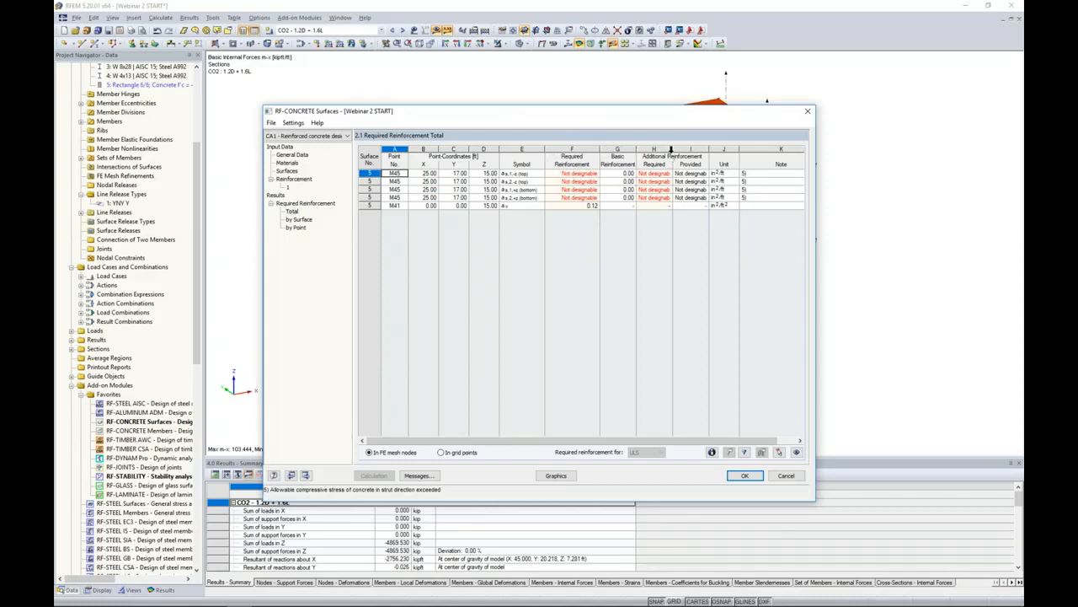
drag(671, 149, 692, 149)
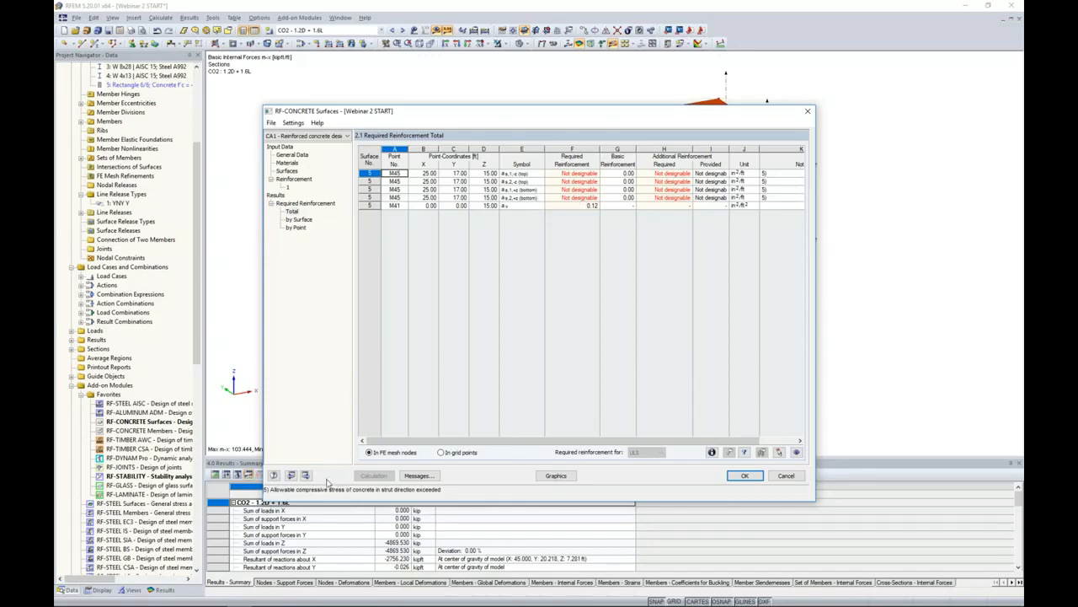
click(422, 475)
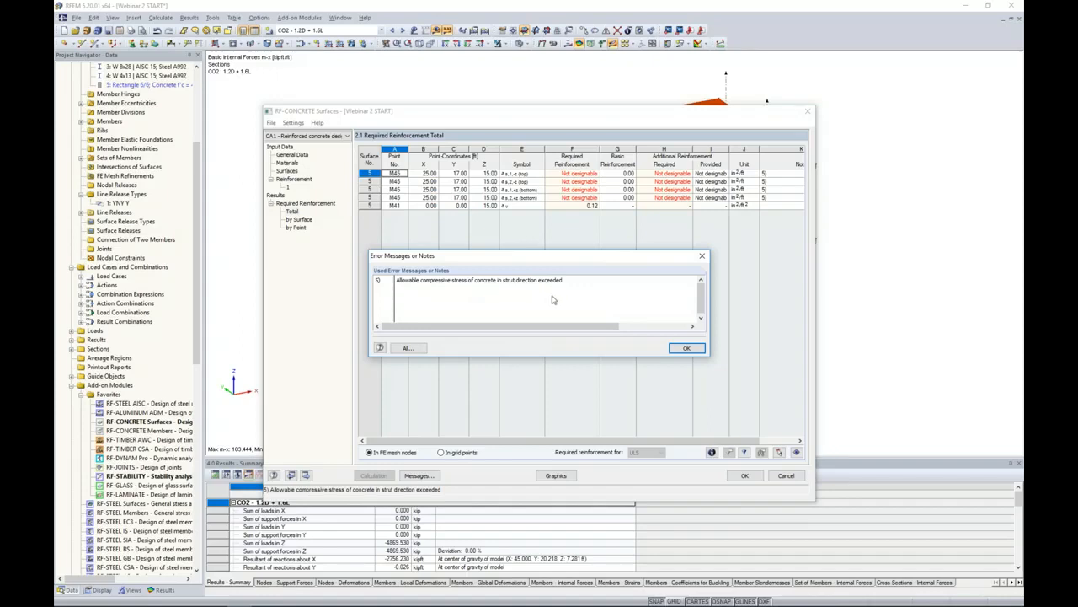
click(684, 348)
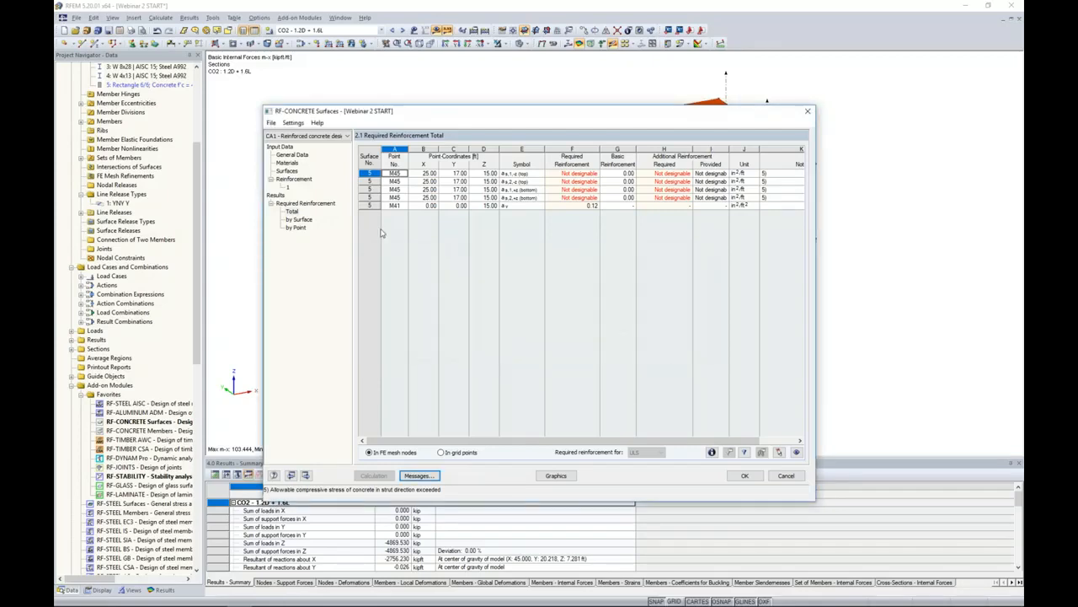
Examine the required reinforcement by point for M41 to M46, moving the module window aside briefly to locate a point on the upper slab
click(296, 229)
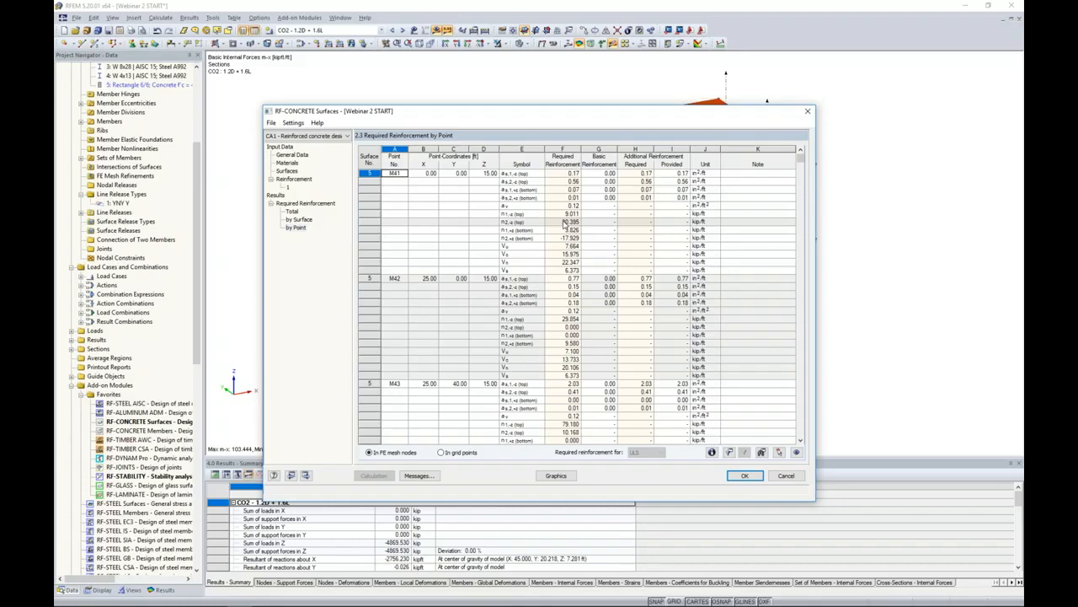
scroll(563, 222, down, 6)
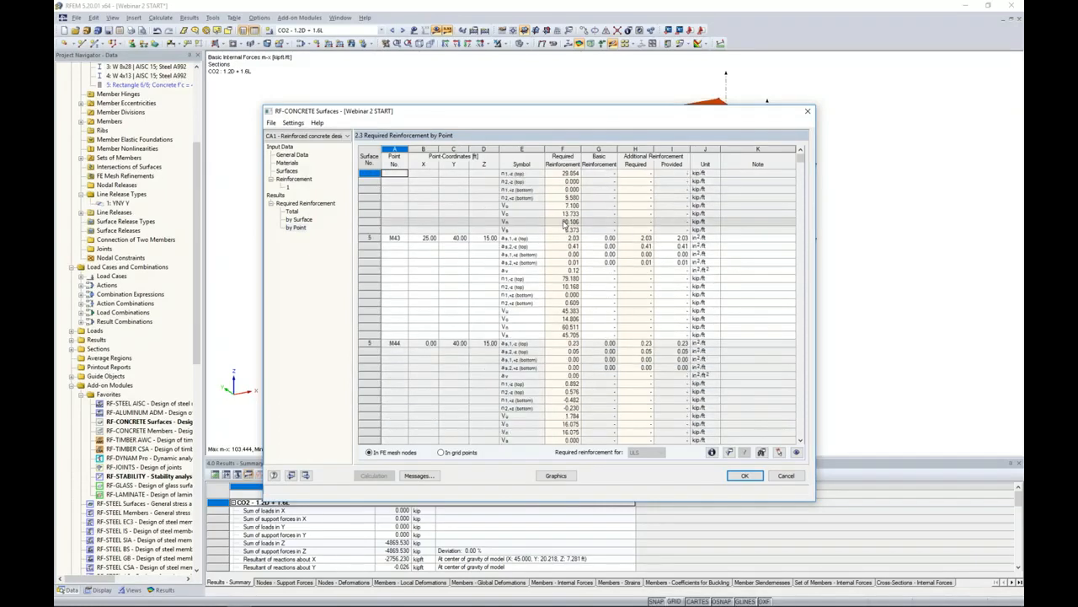
scroll(563, 222, down, 1)
drag(529, 112, 523, 290)
click(556, 426)
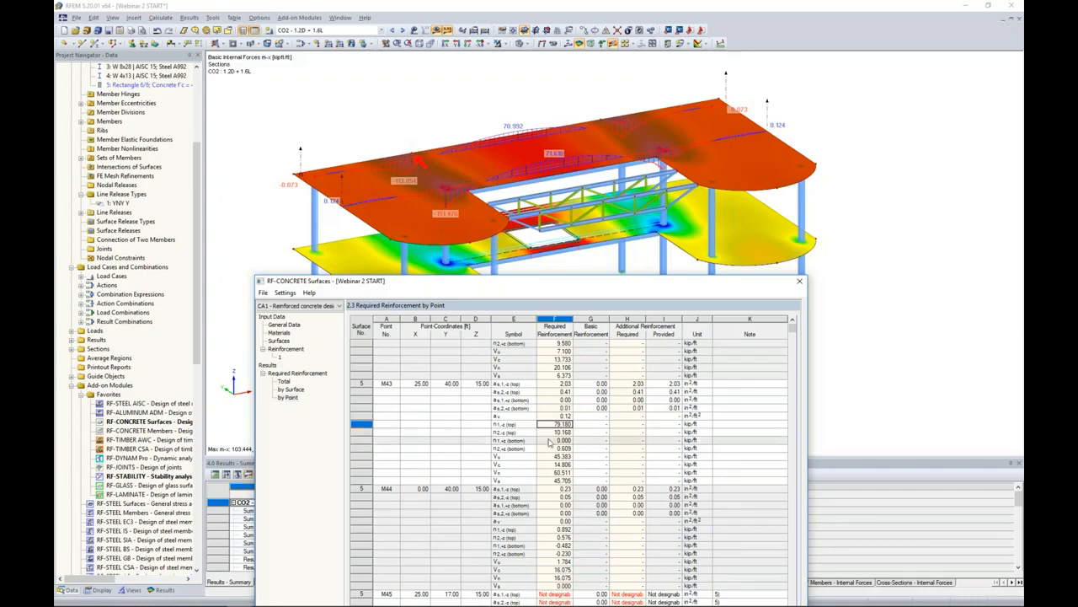
click(553, 465)
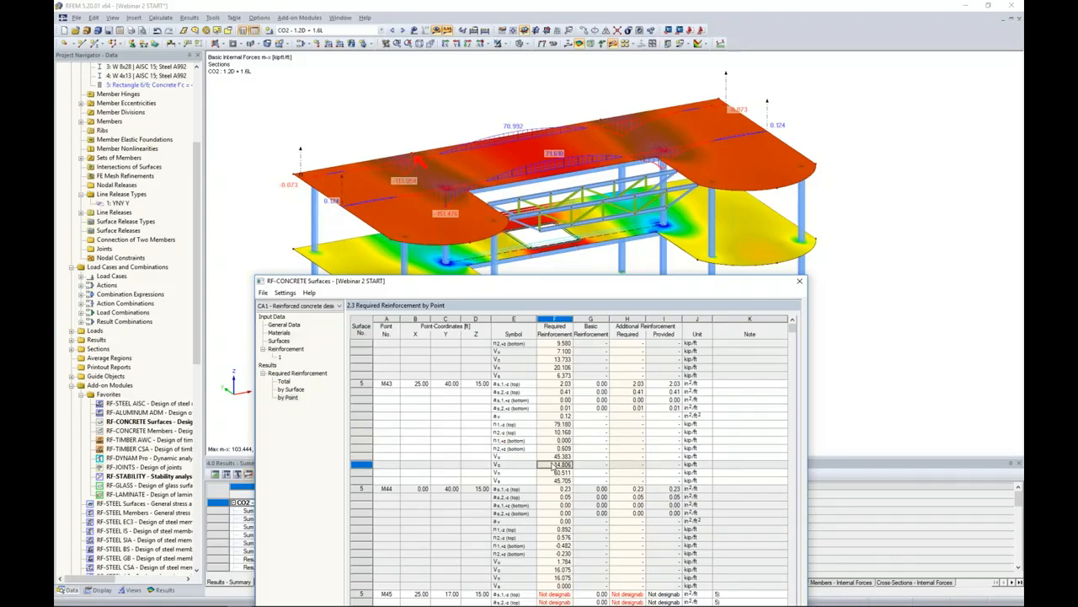
drag(537, 281, 542, 119)
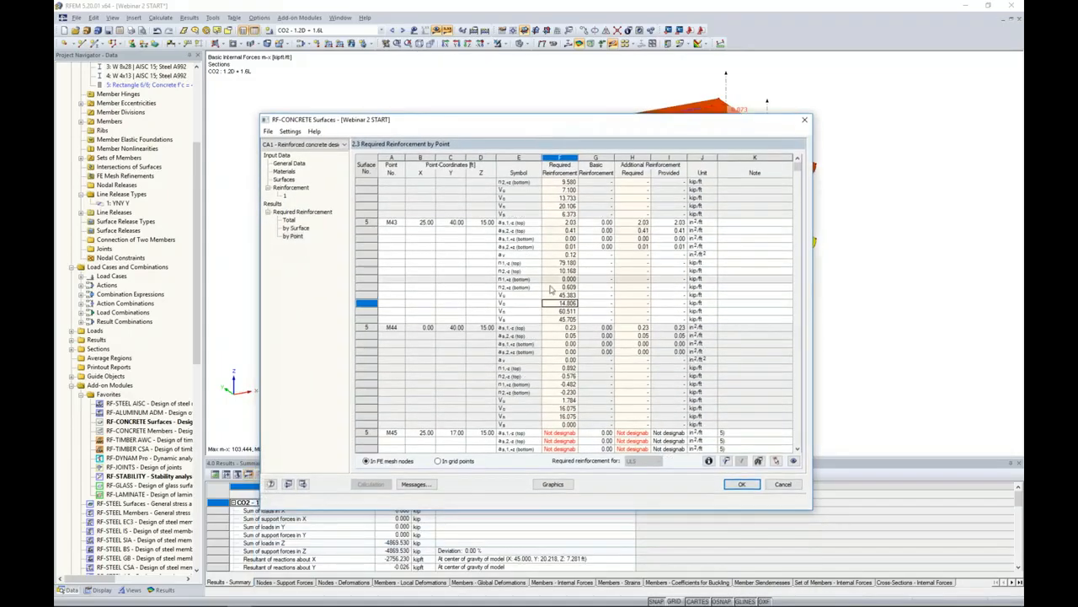
scroll(551, 288, down, 5)
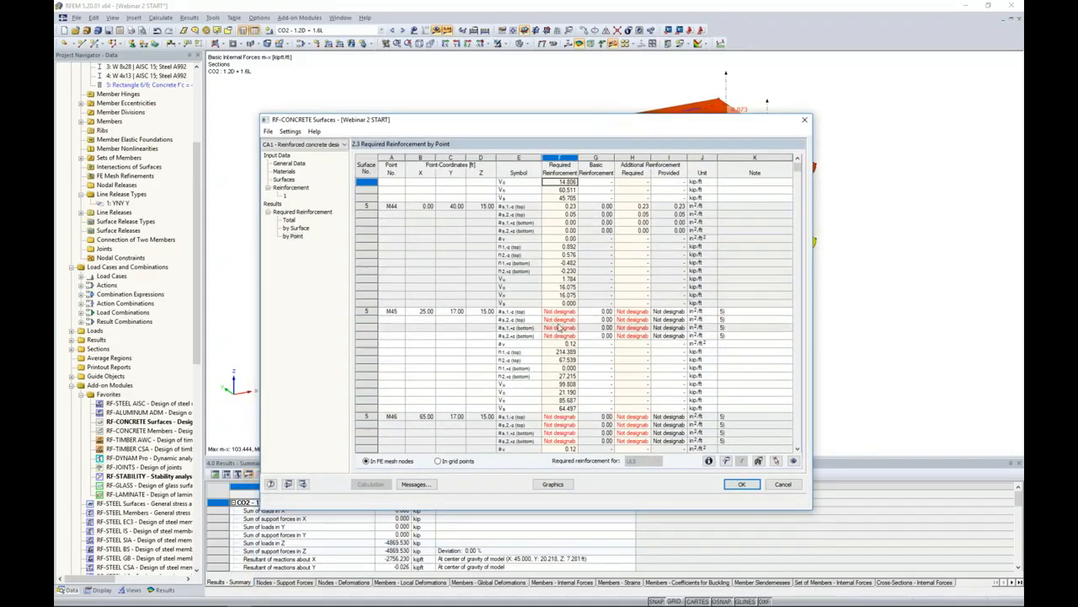
Finish reviewing the required reinforcement by point, close the module and display the RF-CONCRETE Surfaces CA1 results with their result options
scroll(504, 331, down, 6)
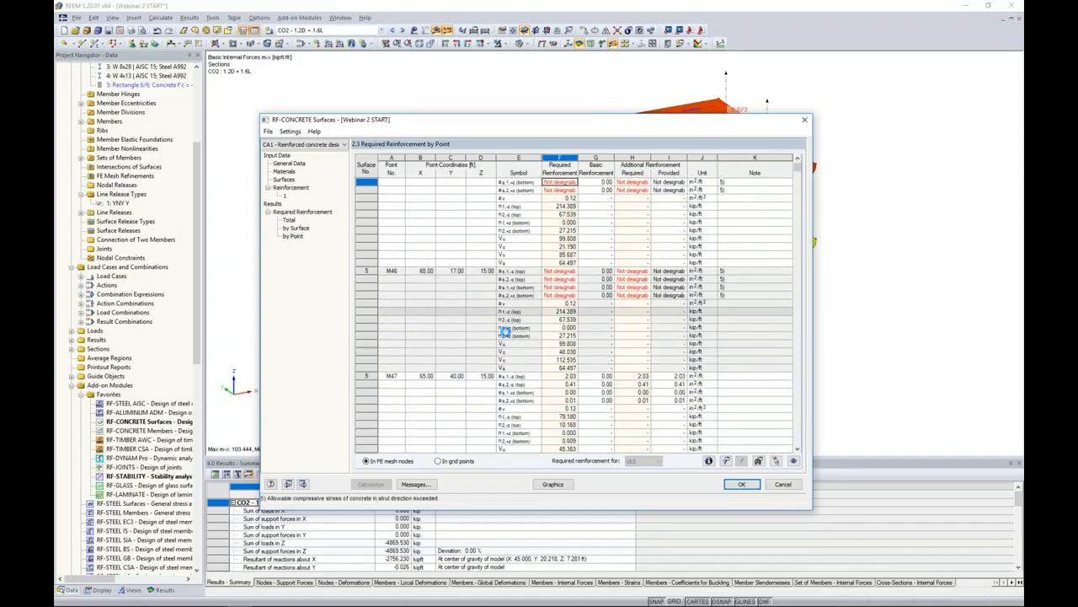
click(741, 484)
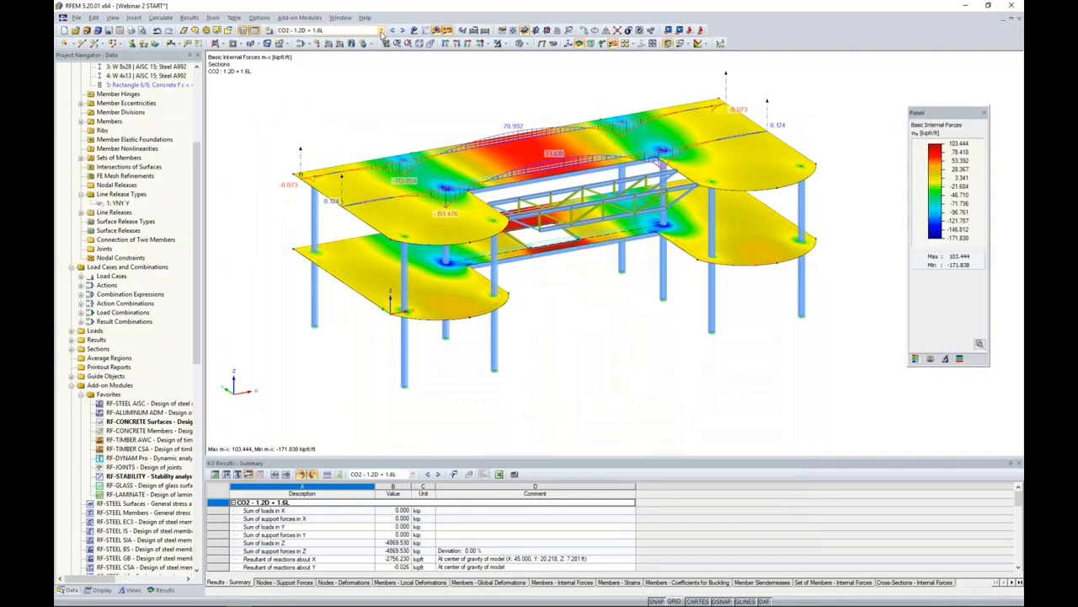
click(381, 31)
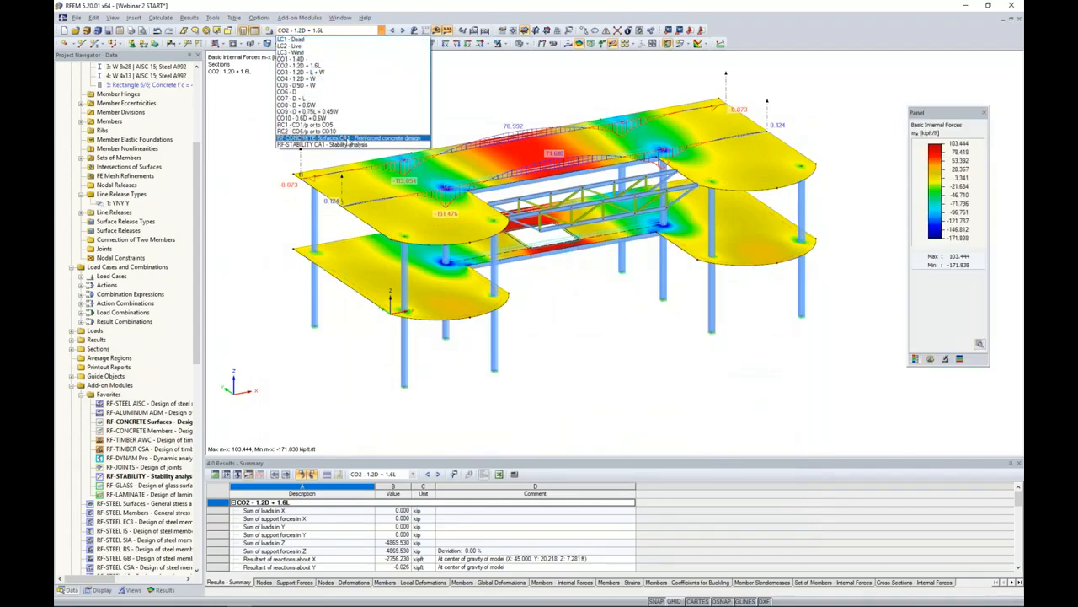
click(346, 142)
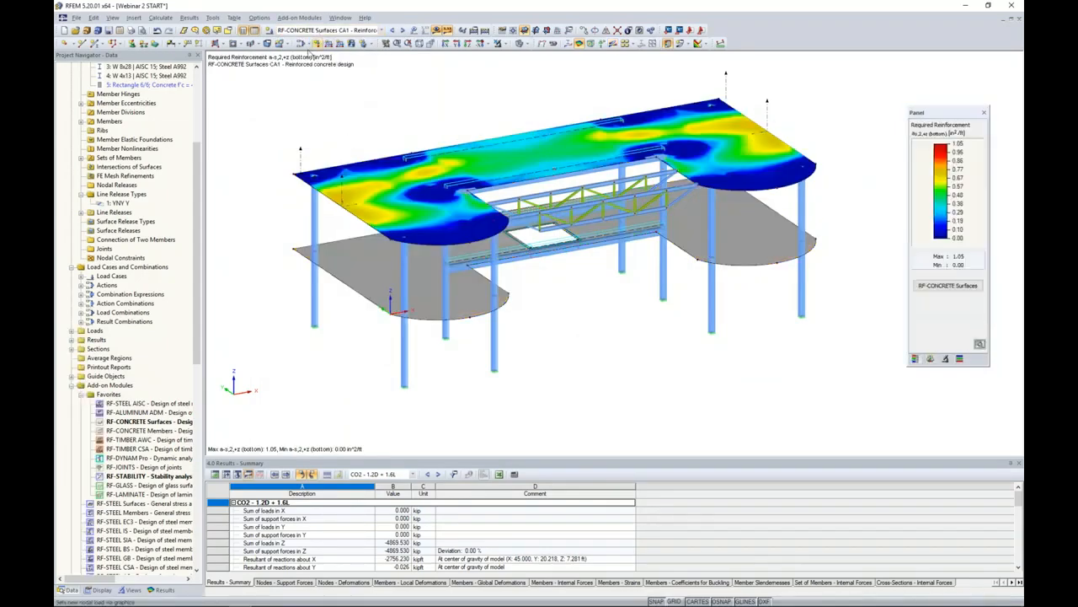
click(160, 589)
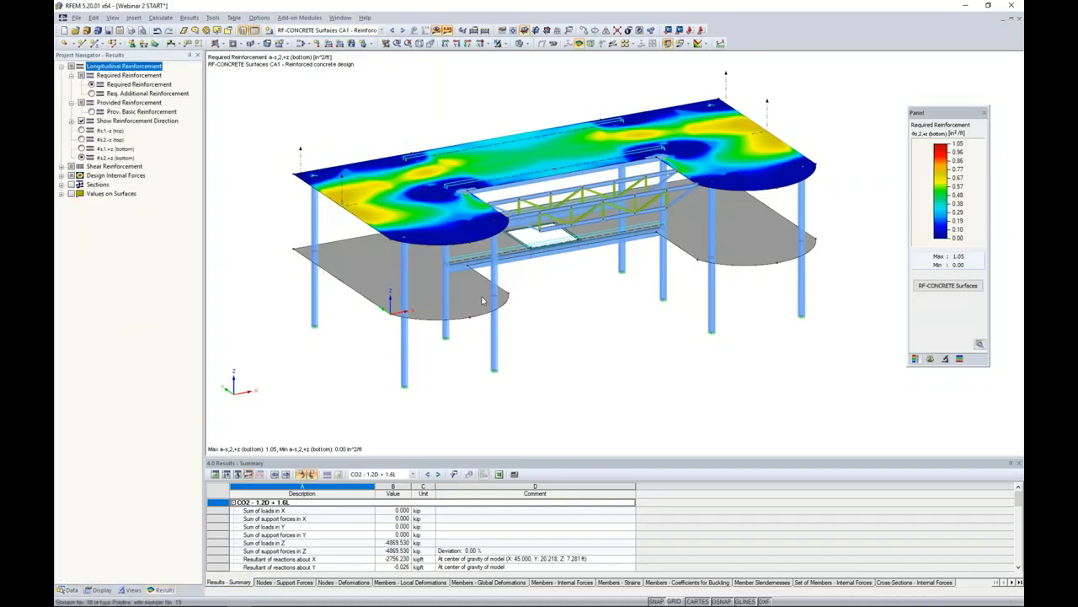
Isolate the upper slab, surface 5, to examine its bottom reinforcement contours in direction 2
click(380, 190)
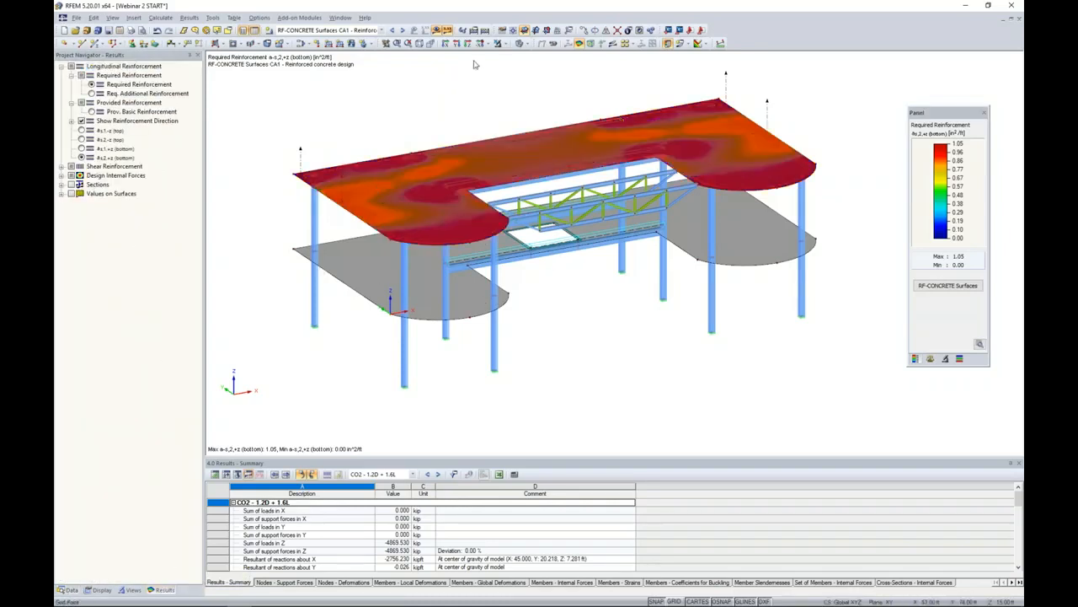
click(506, 44)
click(508, 54)
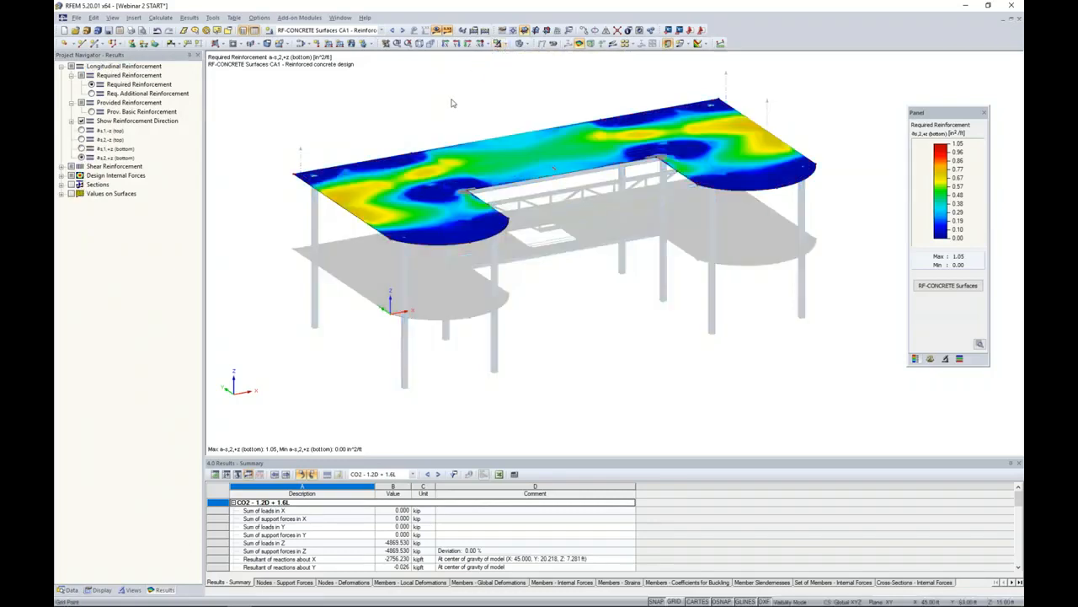
scroll(540, 250, up, 5)
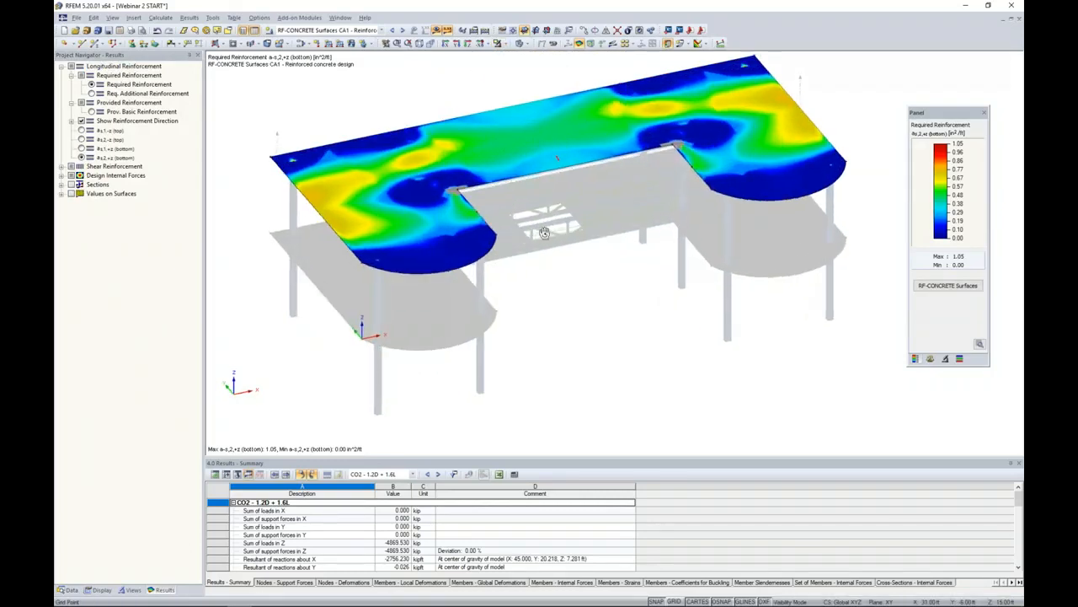
scroll(523, 215, up, 1)
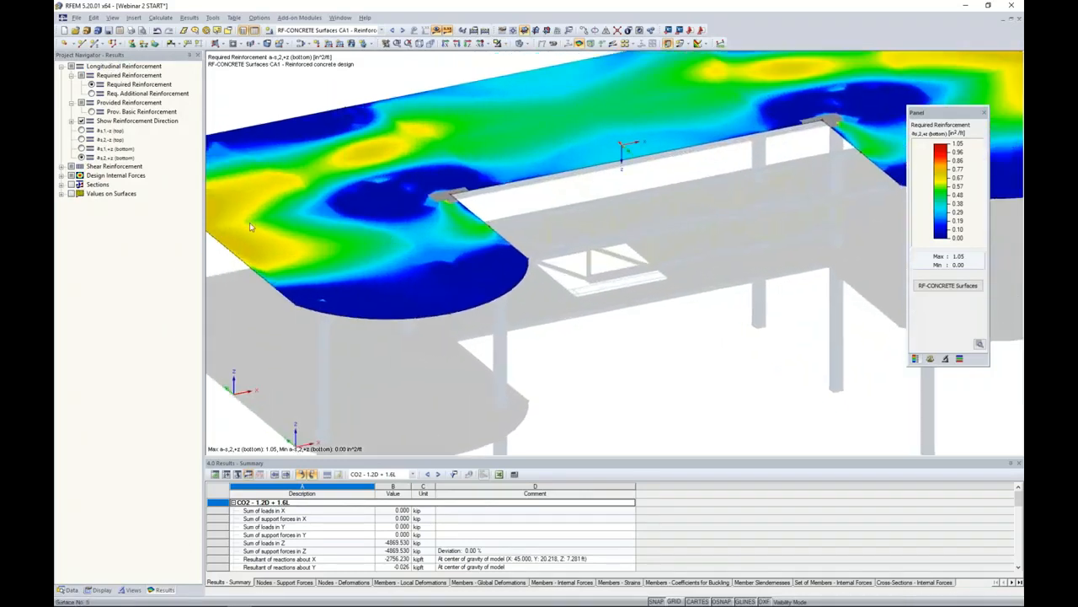
Examine the upper slab's required top reinforcement in directions 1 and 2, especially near the inner column corner, and bottom reinforcement in direction 1
click(81, 130)
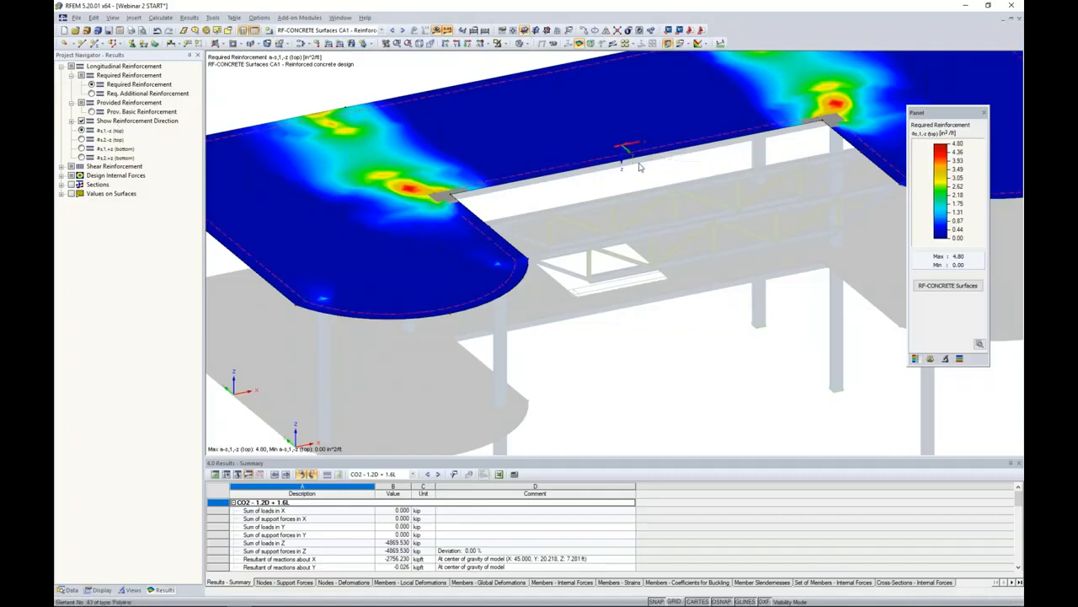
scroll(639, 167, up, 5)
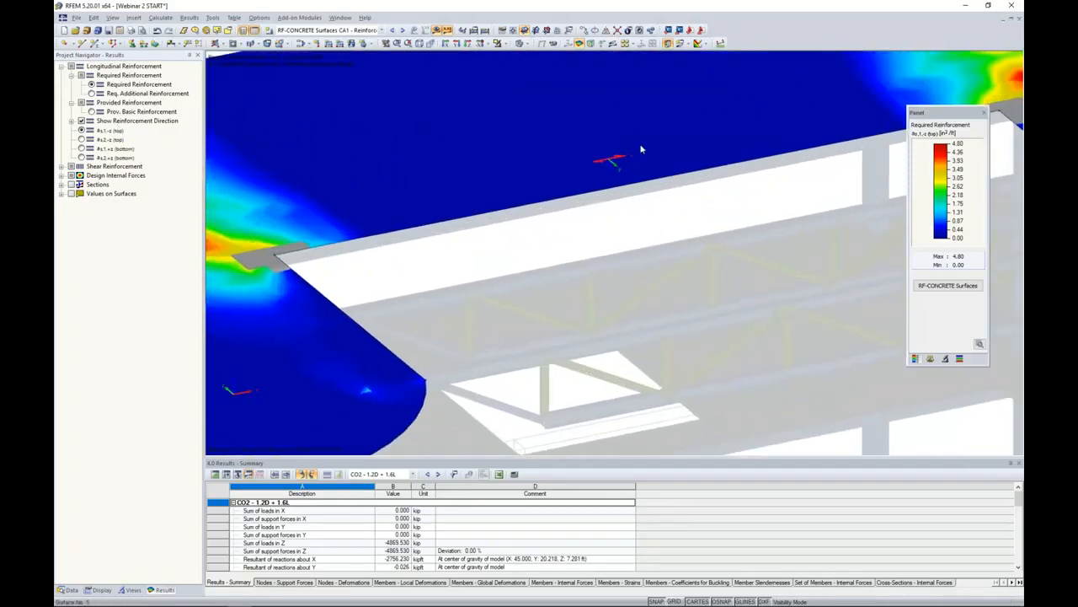
scroll(578, 228, down, 1)
scroll(579, 230, down, 3)
middle_drag(583, 252, 608, 225)
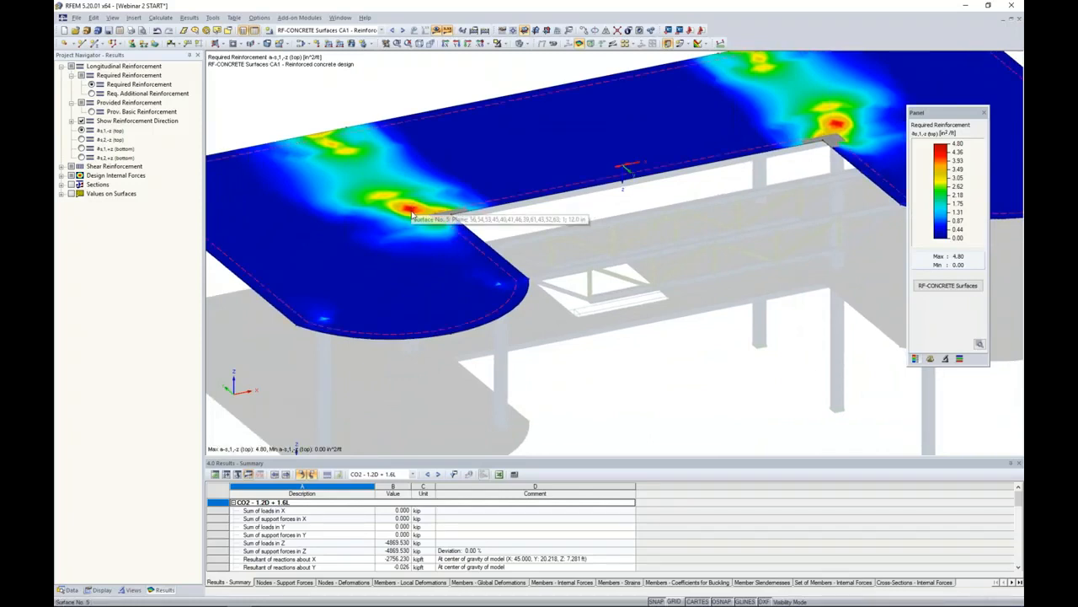
scroll(497, 235, up, 2)
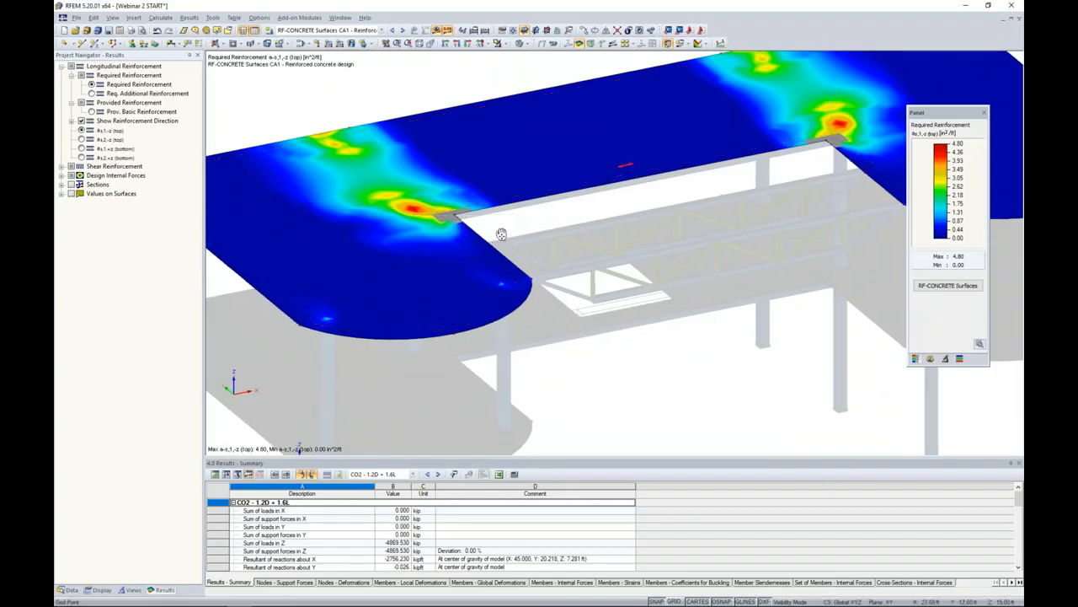
scroll(459, 227, up, 3)
scroll(460, 228, up, 1)
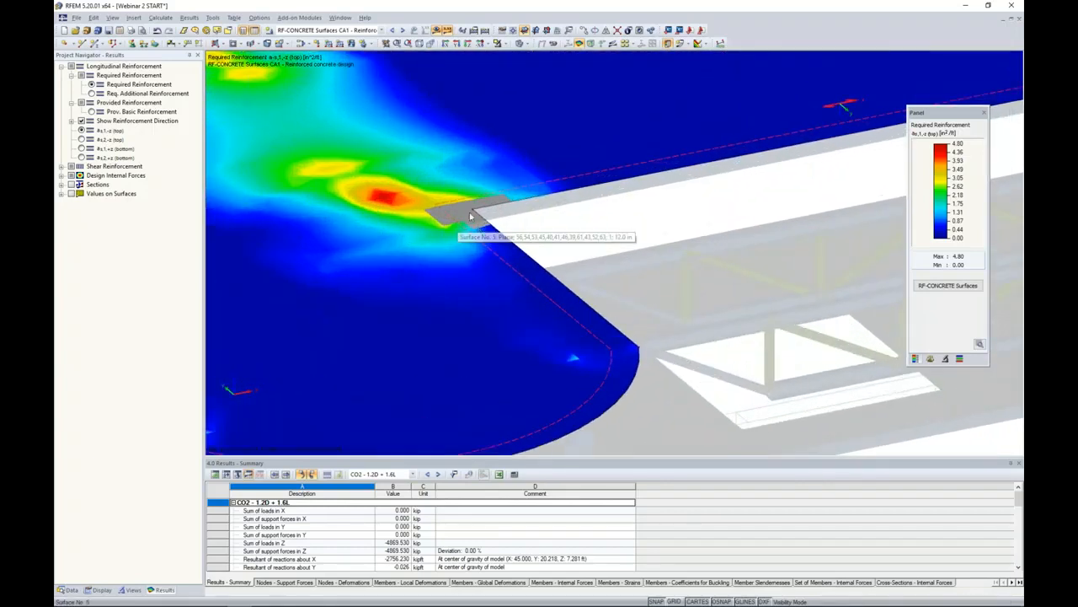
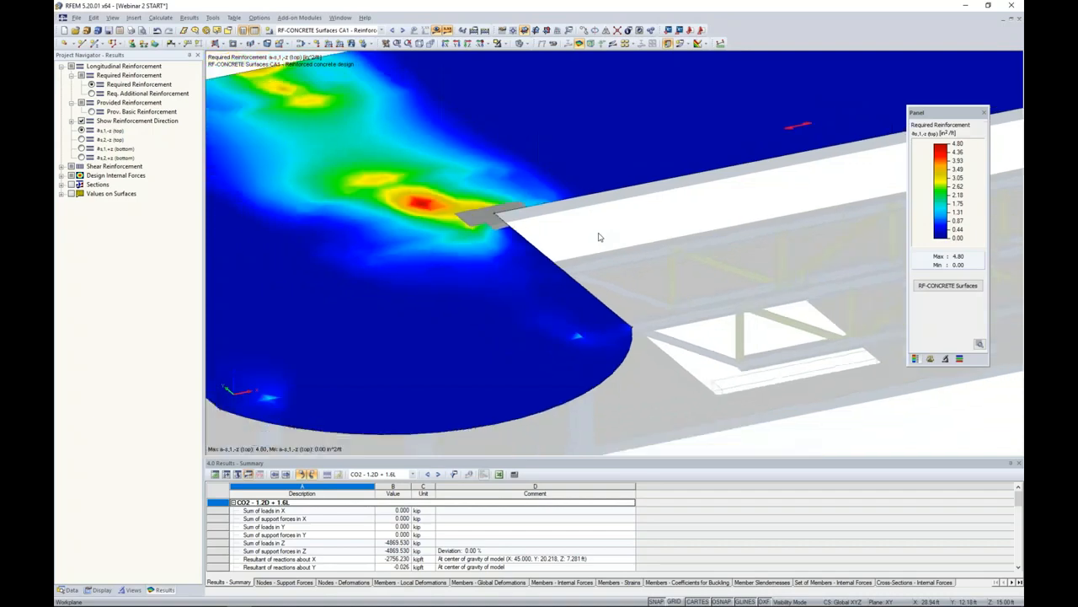
click(81, 139)
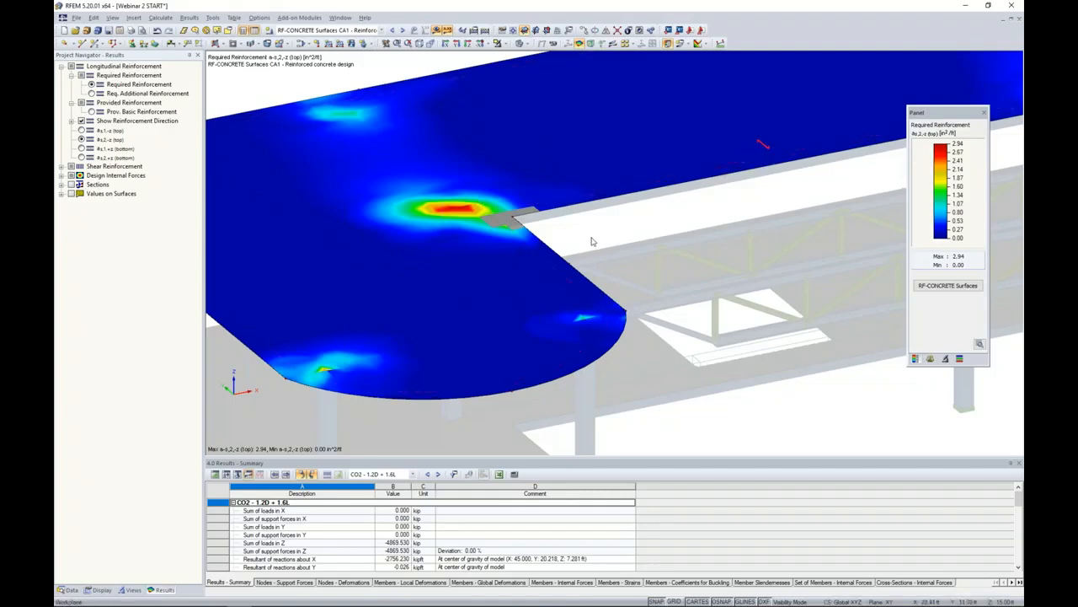
click(81, 149)
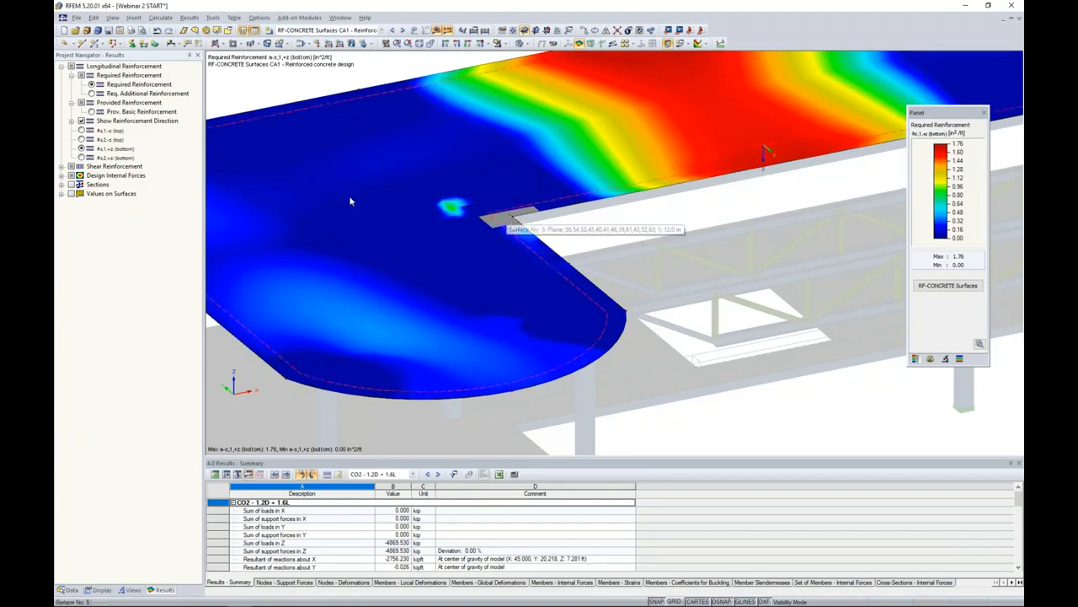
Hide the design results and show the model as a wireframe at the column and beam end beside the slab's inner corner
click(442, 30)
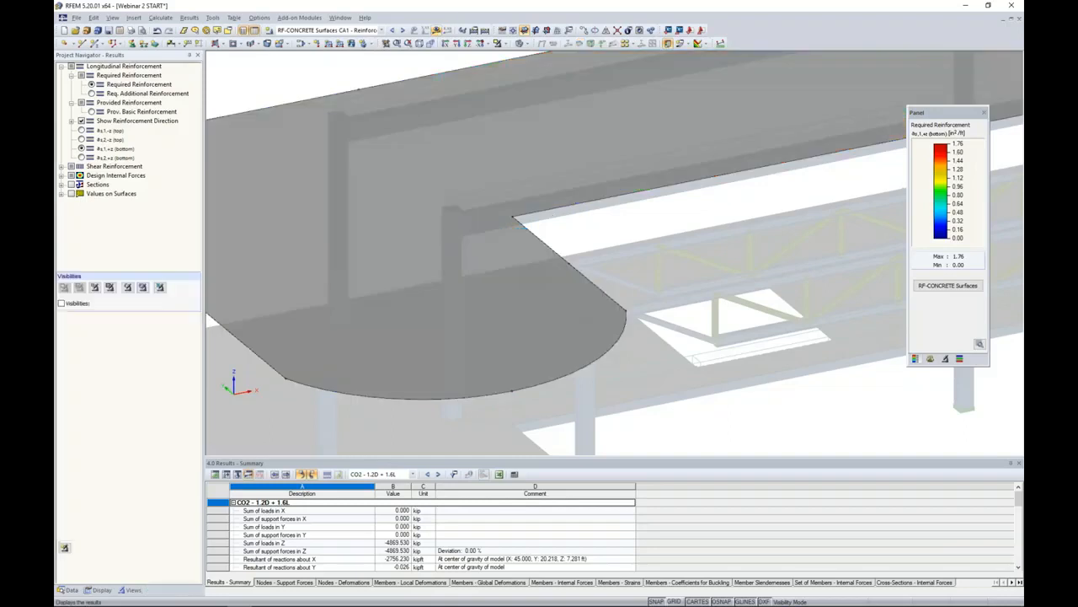
click(525, 46)
click(539, 57)
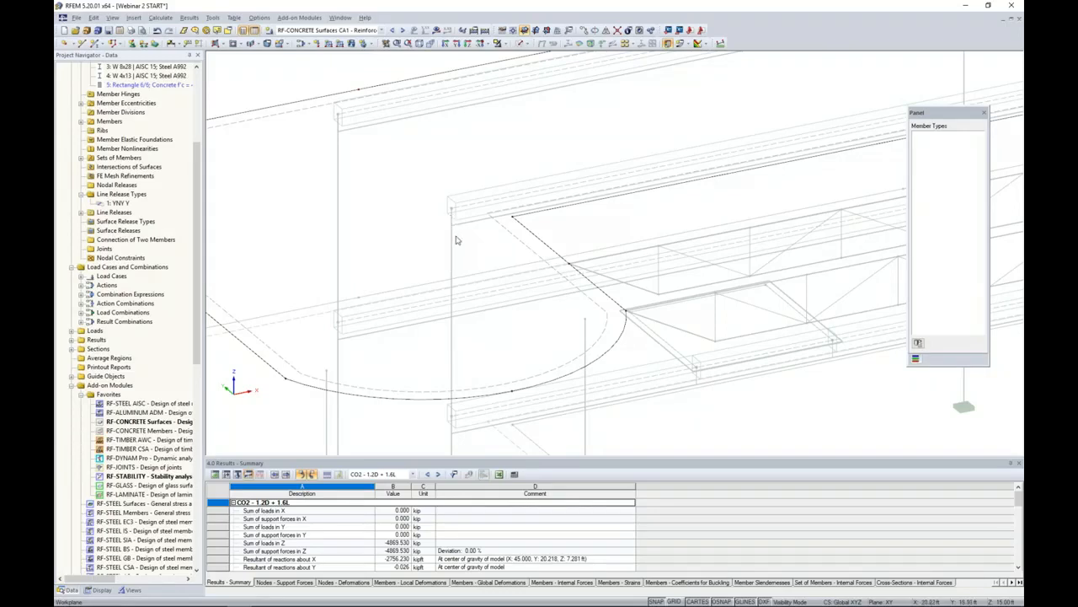
scroll(448, 221, up, 5)
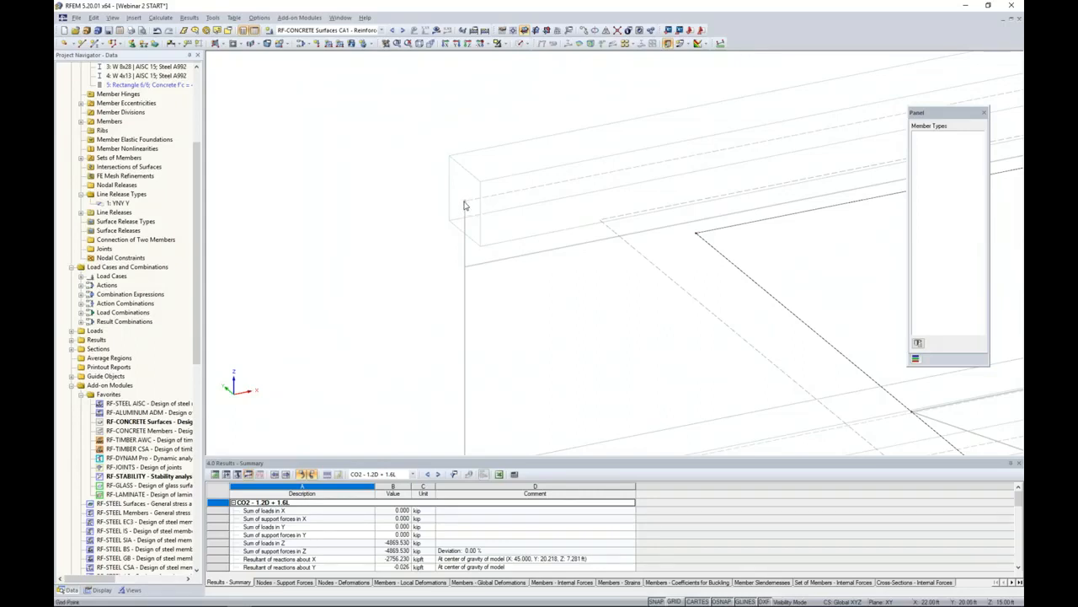
Switch the model display from wireframe to transparent solid rendering
scroll(464, 205, down, 5)
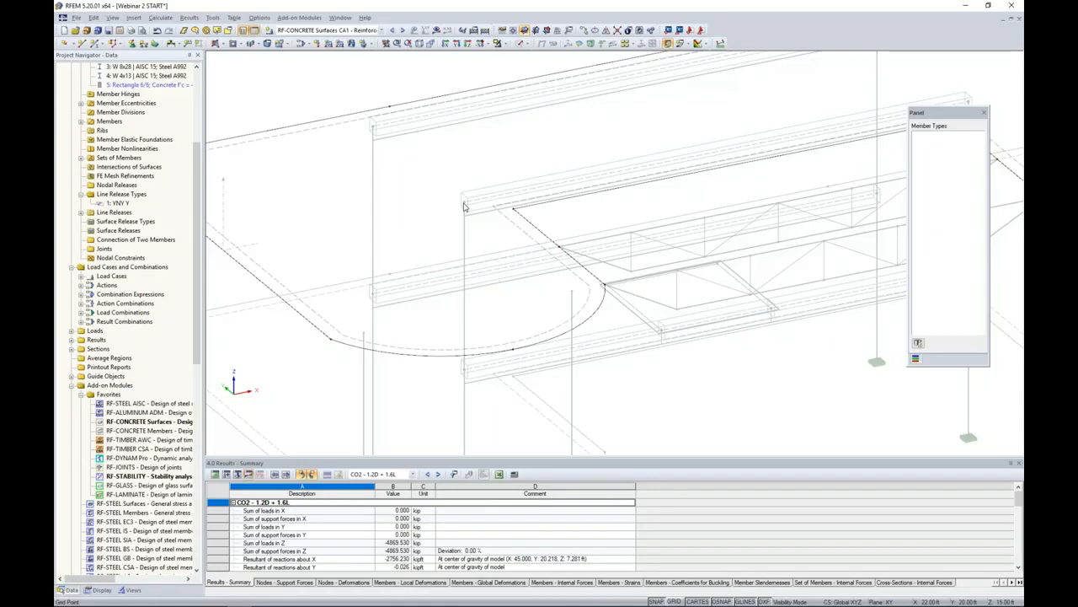
scroll(506, 221, up, 4)
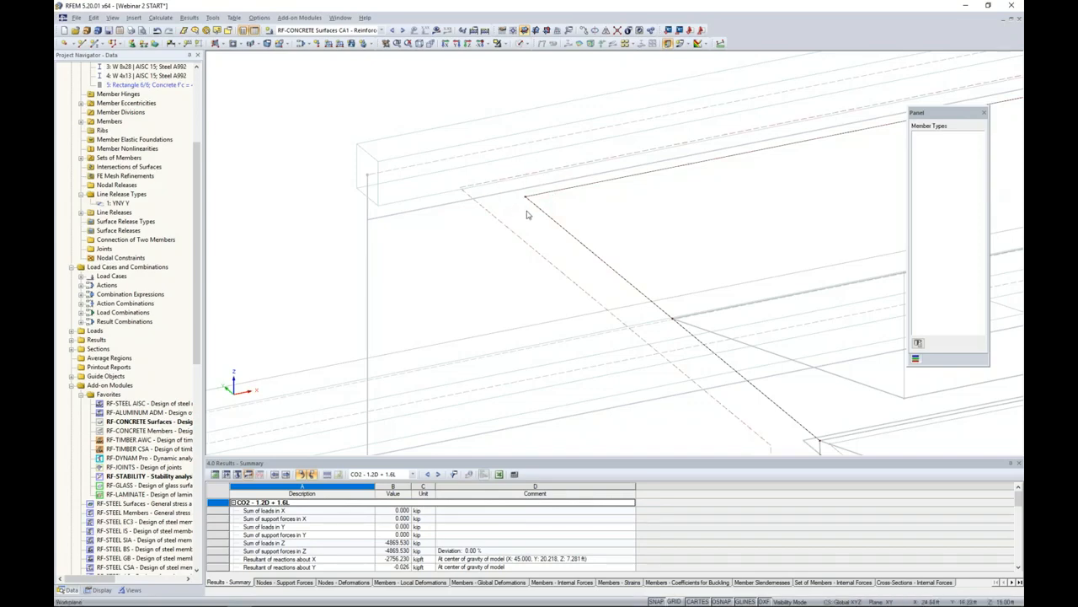
scroll(526, 214, up, 2)
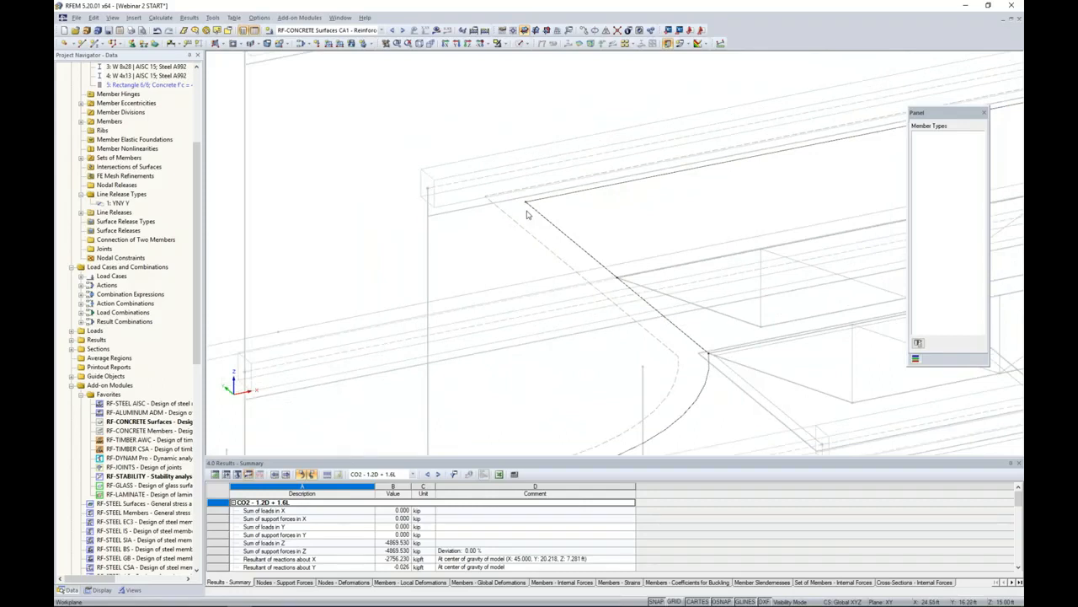
scroll(525, 214, down, 3)
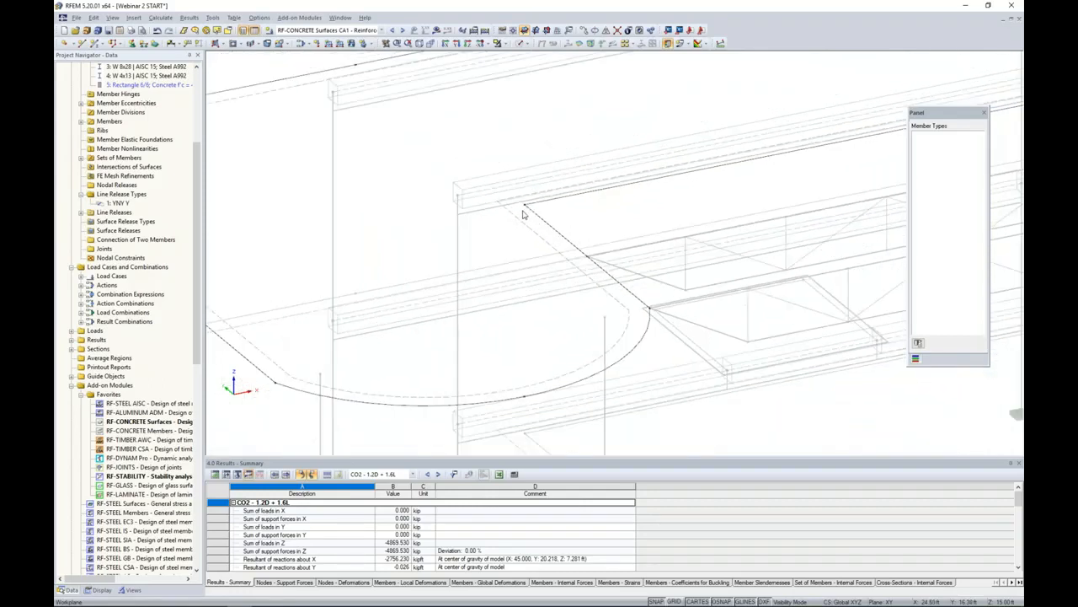
scroll(522, 214, down, 1)
click(523, 199)
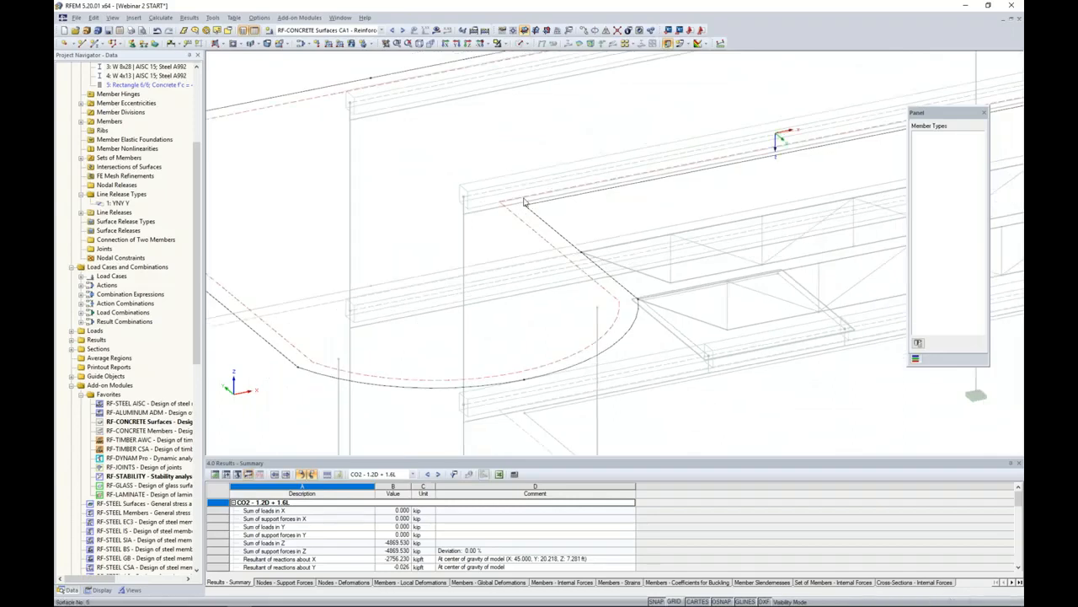
click(528, 44)
click(560, 68)
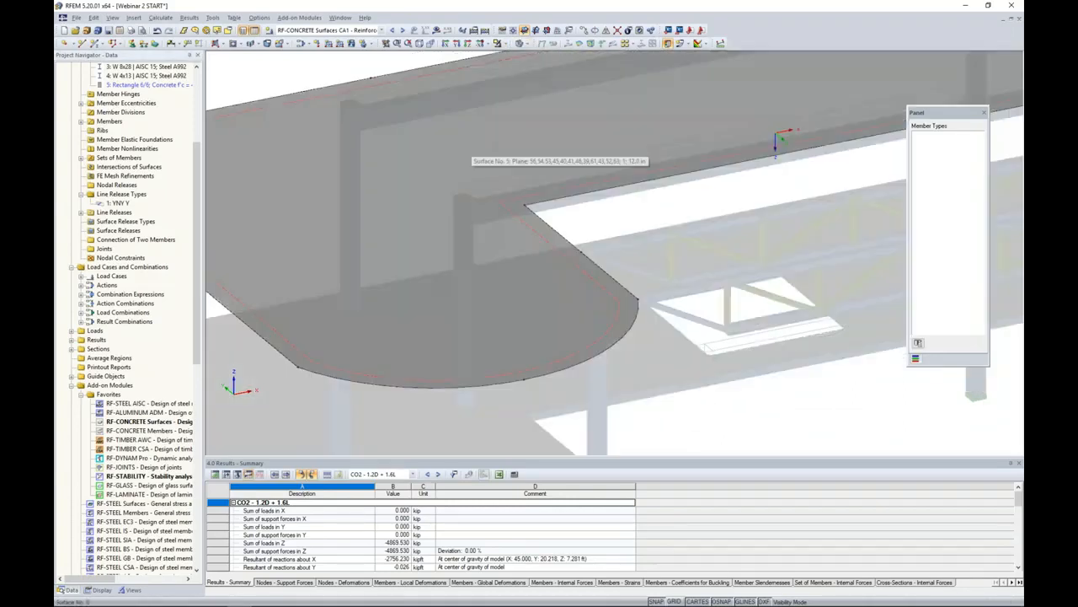
Cancel the visibility mode so that all objects of the model are active in the view again
scroll(470, 145, down, 3)
click(505, 44)
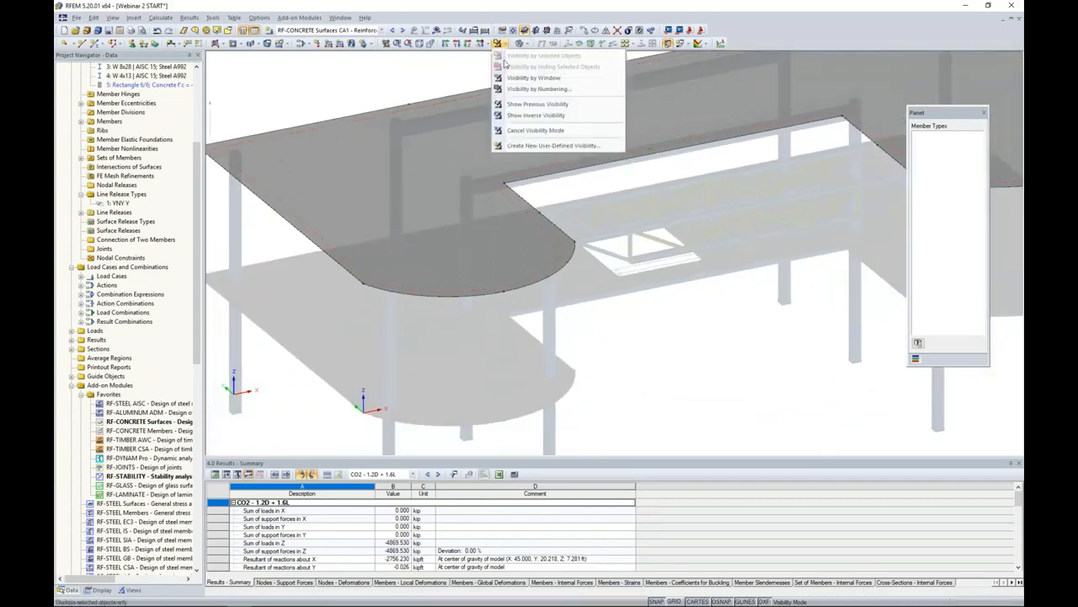
click(548, 131)
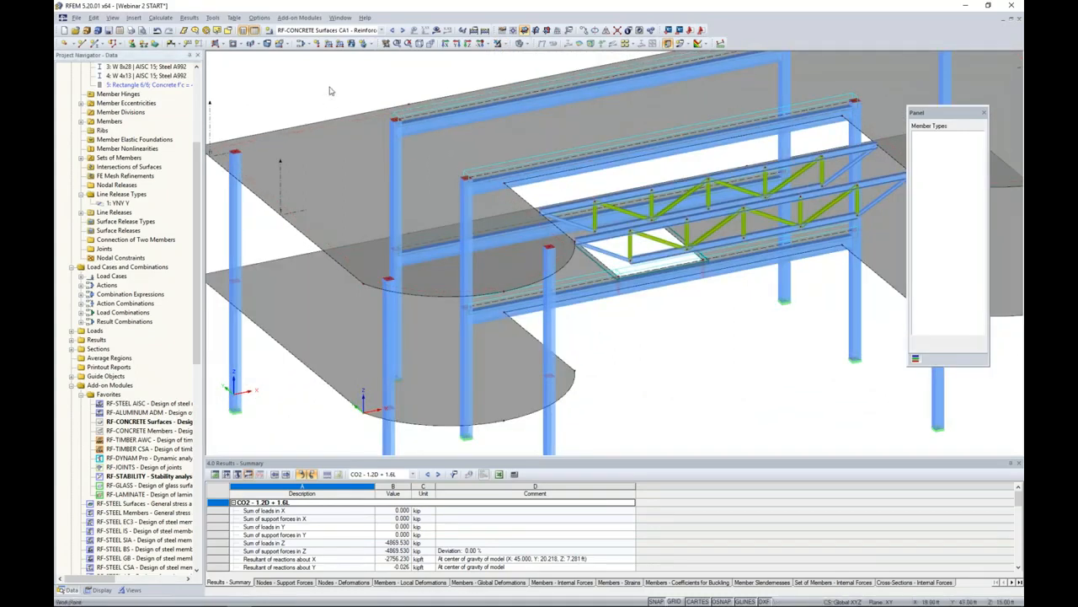
Start a new average region and assign it to the upper slab, surface 5
right_click(114, 360)
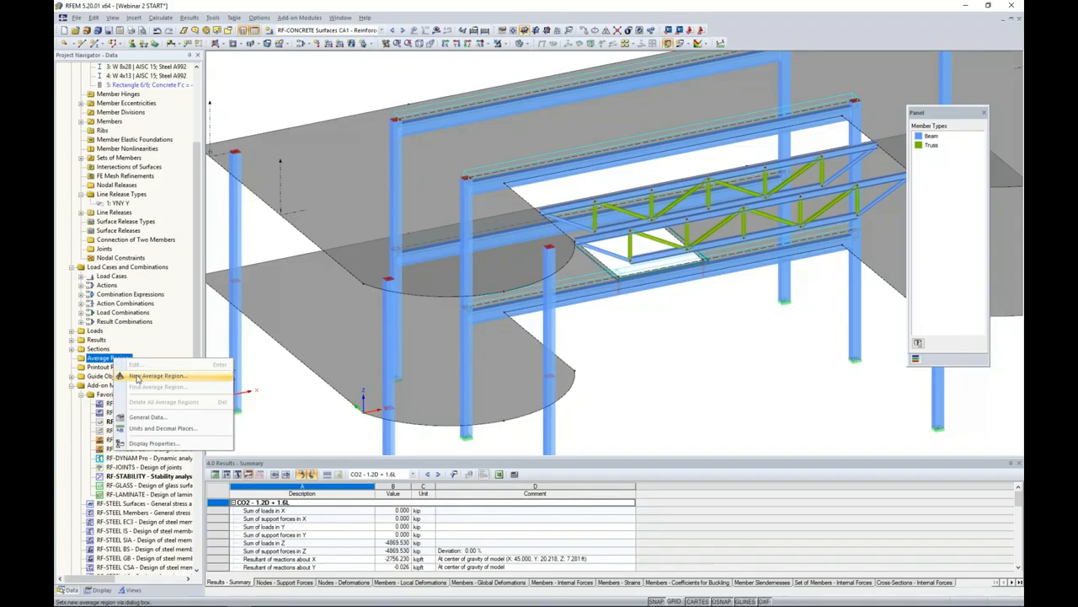
click(138, 375)
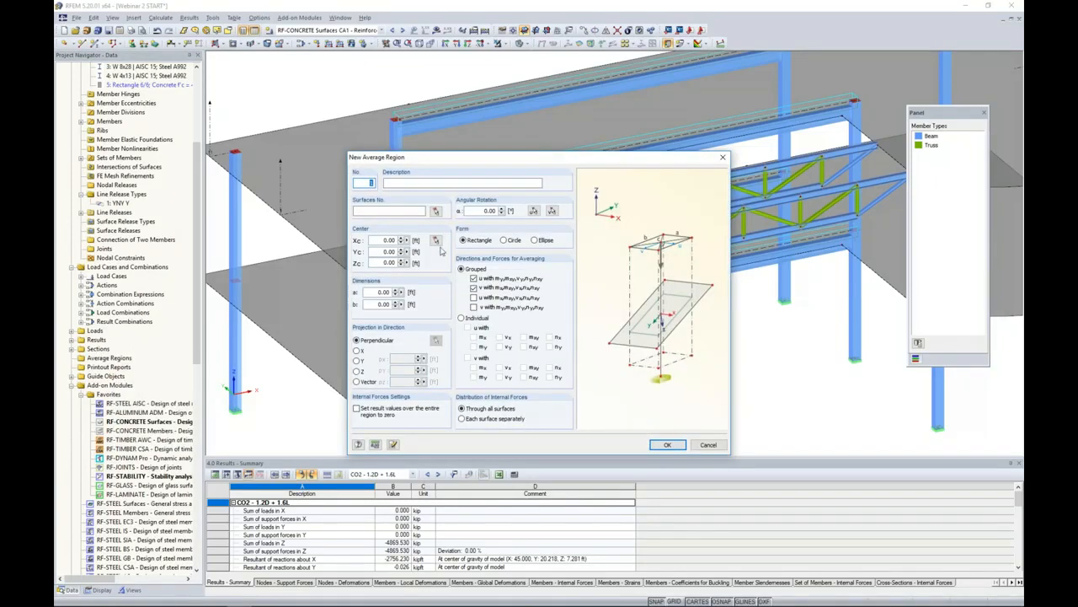
click(436, 212)
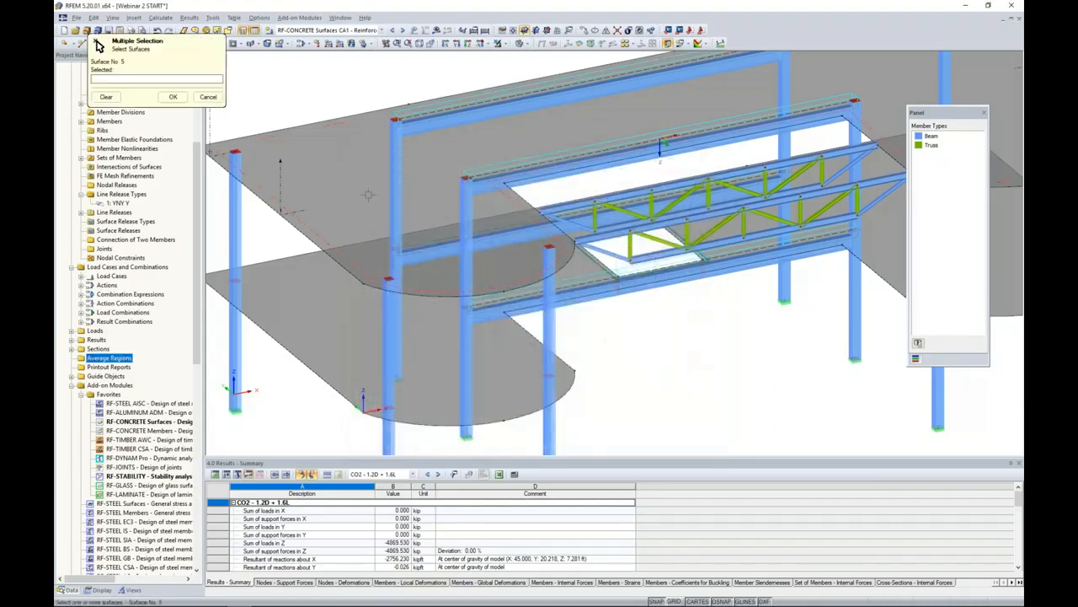
click(355, 187)
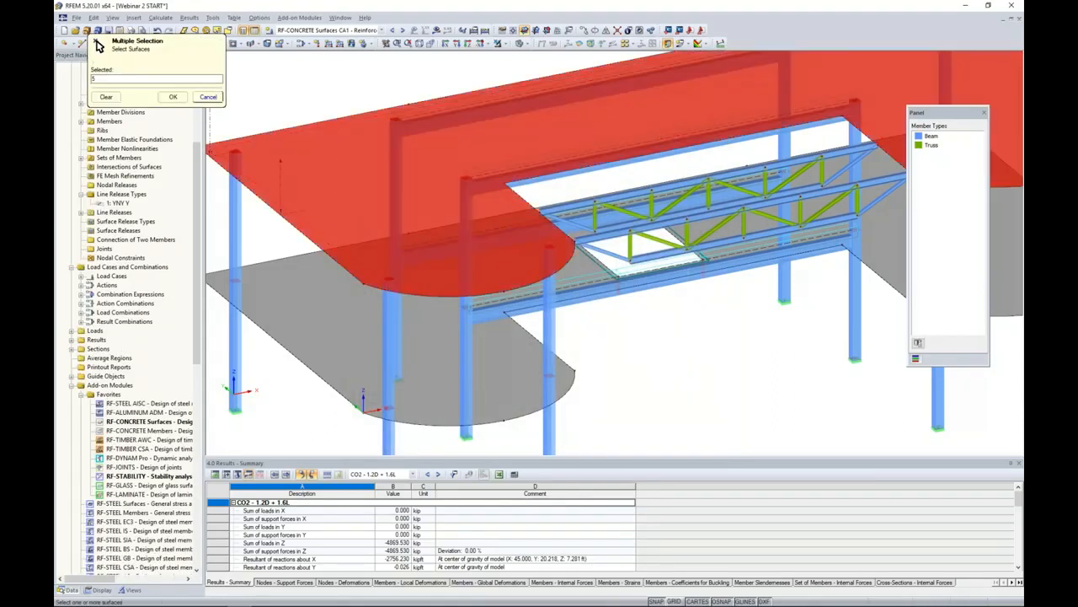
click(173, 97)
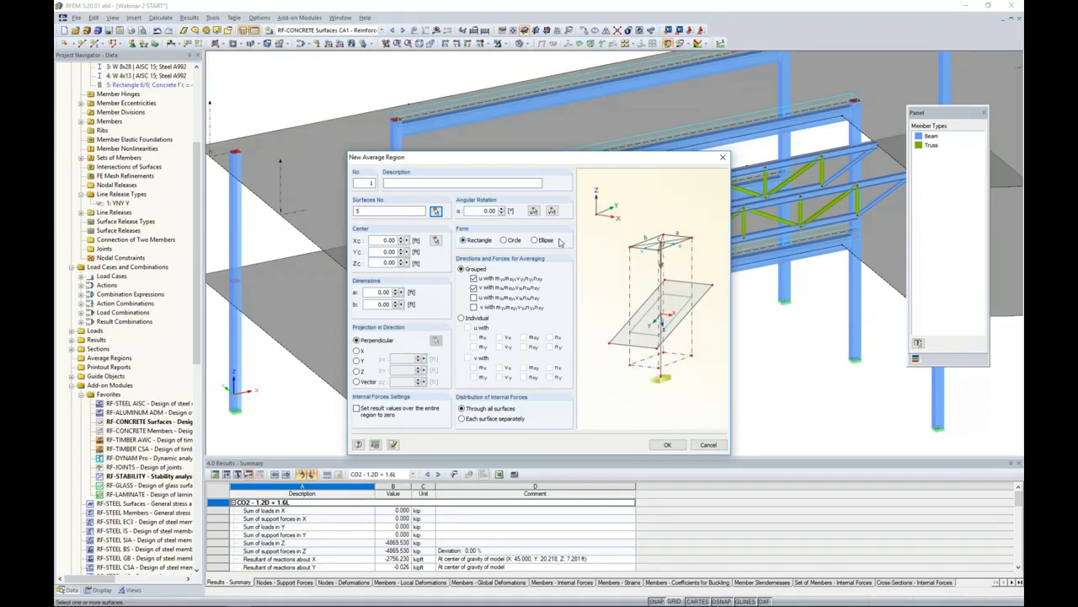
Set the rectangular region's dimensions to 3 by 3 ft and center it on the front column's top node at (22, 20, 15) ft
double_click(380, 292)
text(3)
key(Tab)
text(3)
click(436, 240)
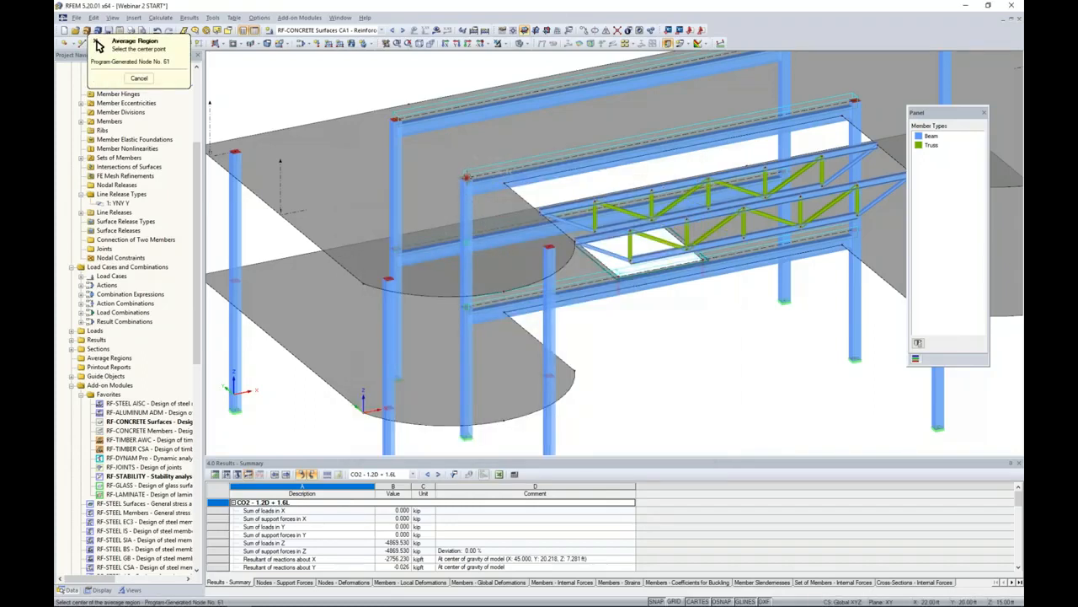
click(466, 176)
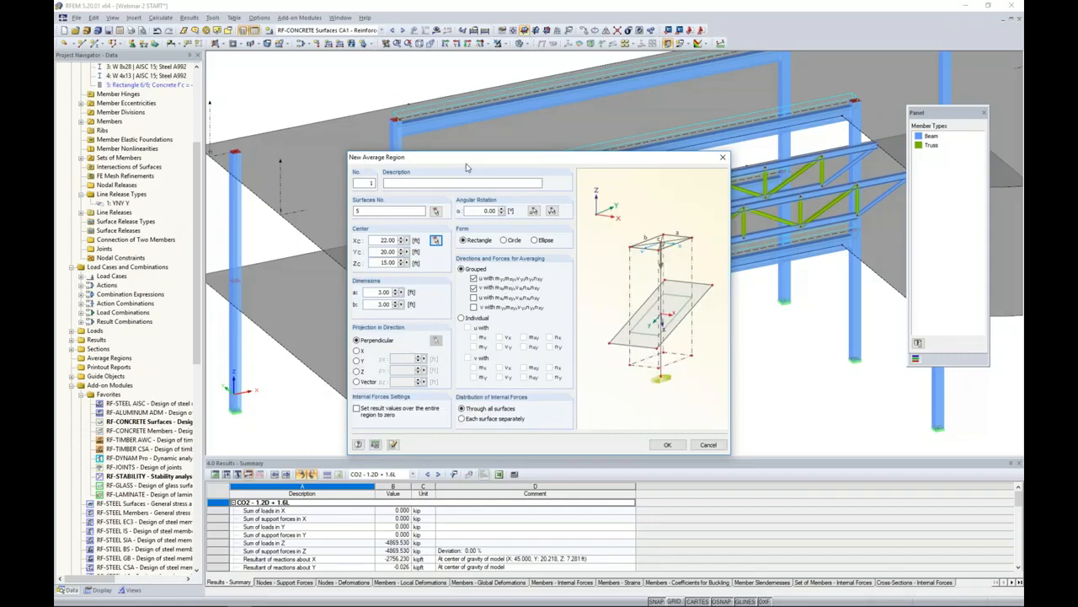
Enable the two remaining grouped averaging options for u and v and create the average region
click(474, 298)
click(473, 307)
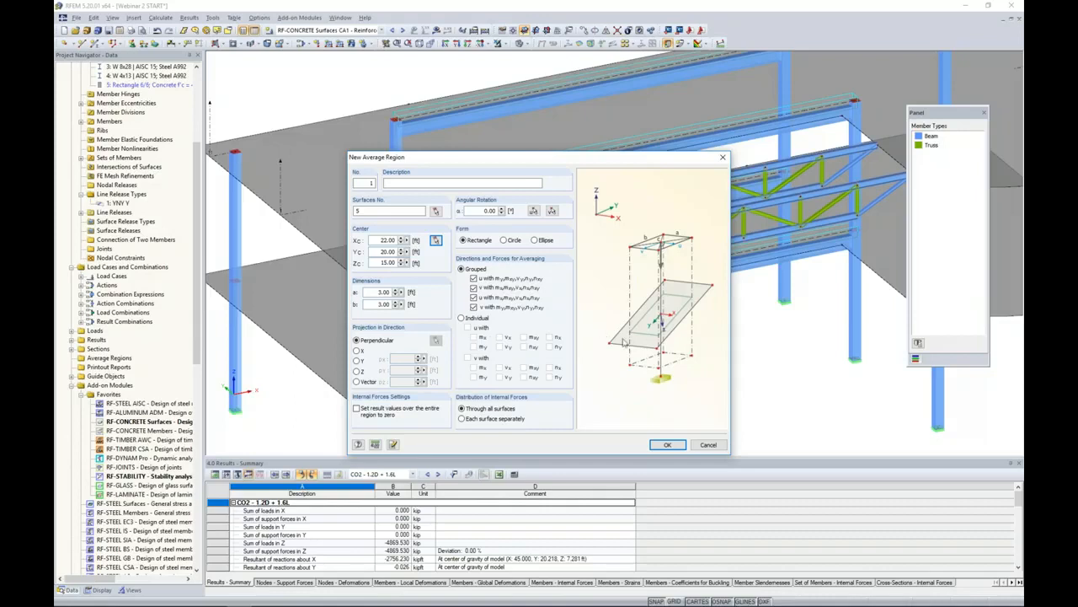
click(662, 445)
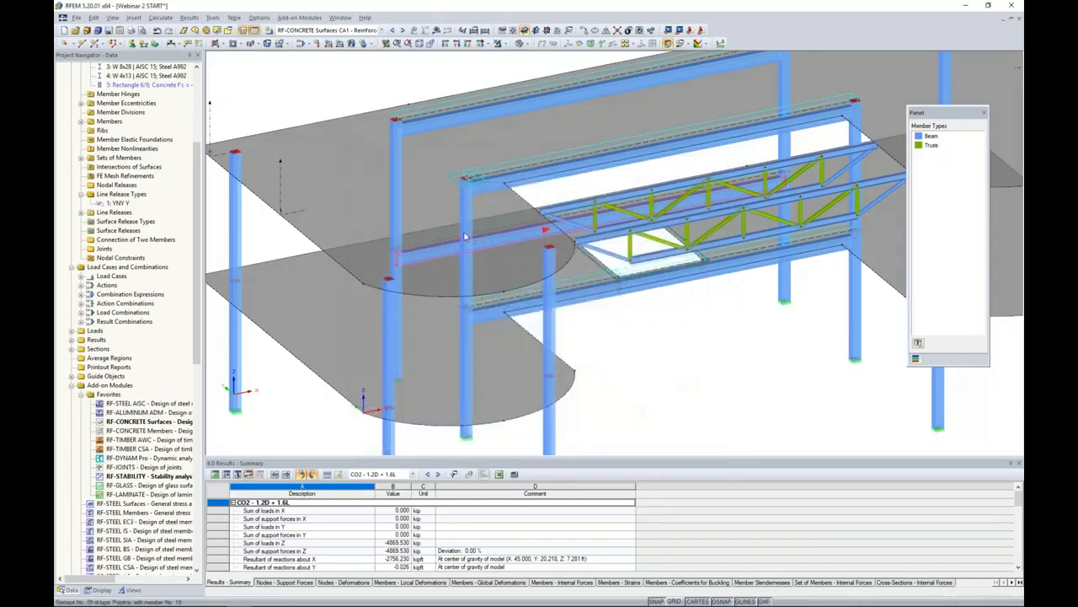
Copy the average region to the column behind it and copy both regions to the two columns at the opposite ends of the beams
scroll(466, 179, up, 3)
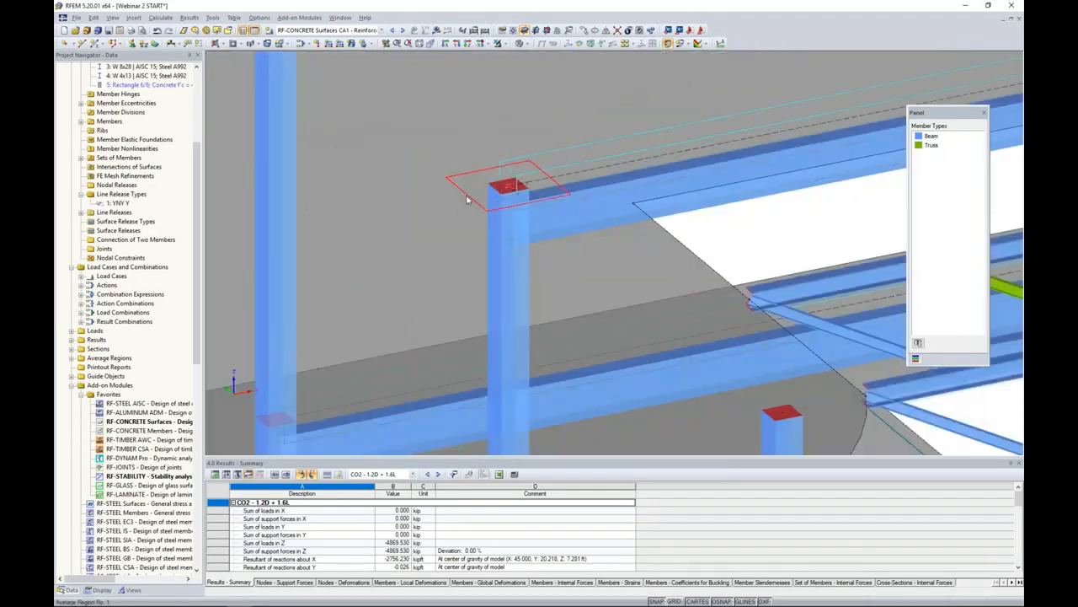
scroll(472, 198, down, 5)
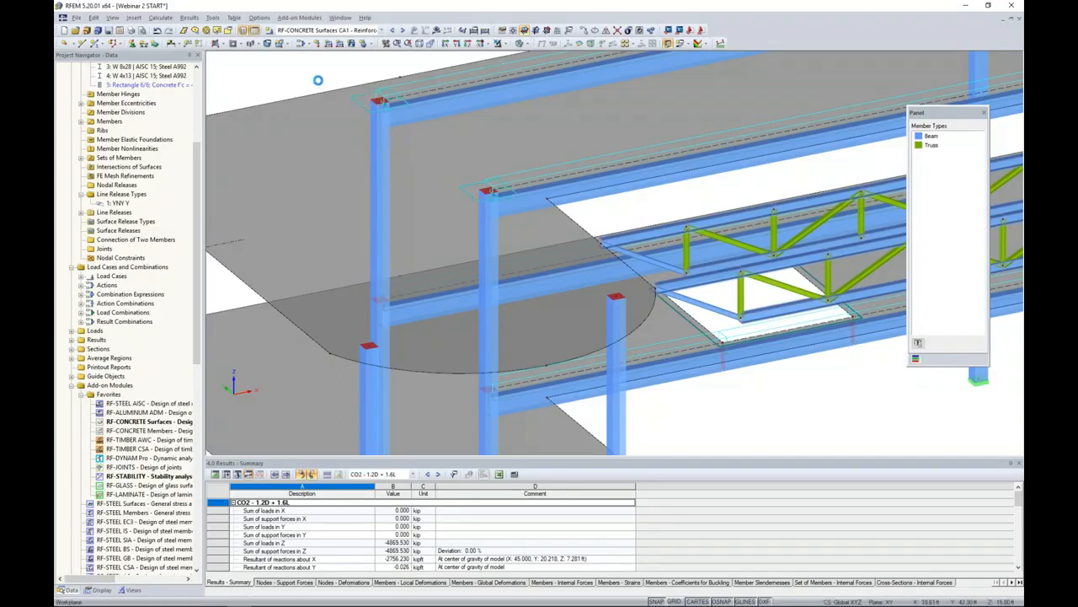
scroll(324, 89, down, 2)
middle_drag(324, 89, 346, 126)
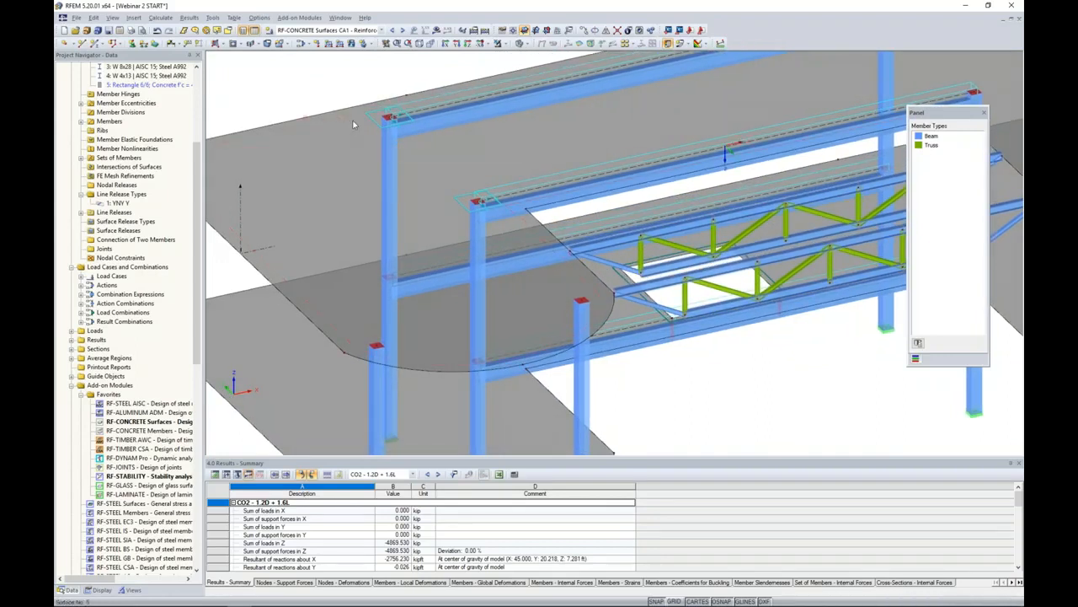
scroll(344, 112, down, 2)
middle_drag(462, 158, 415, 202)
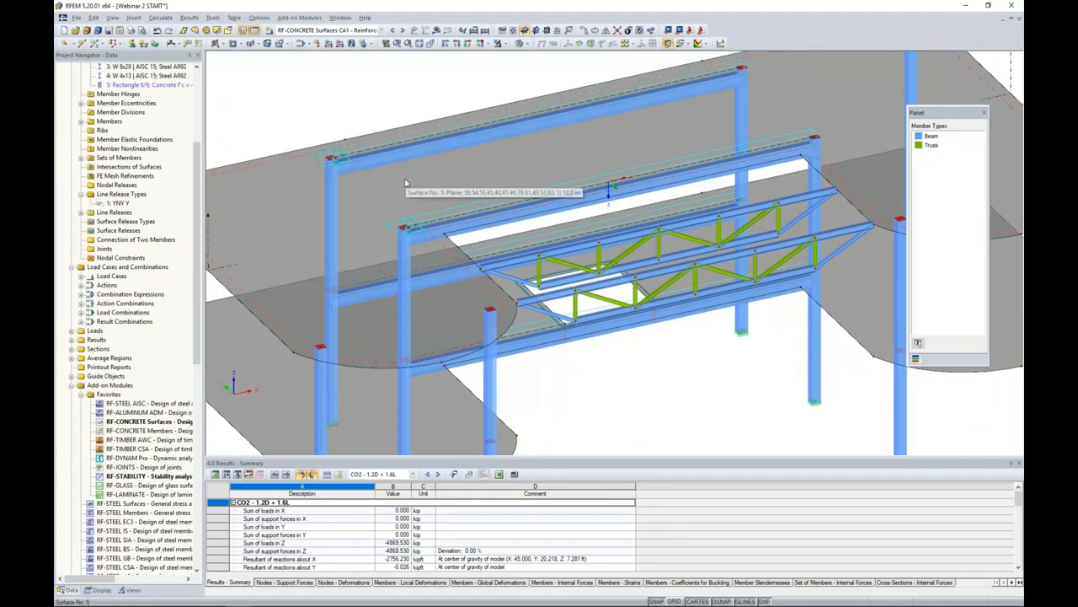
click(324, 166)
ctrl+click(392, 227)
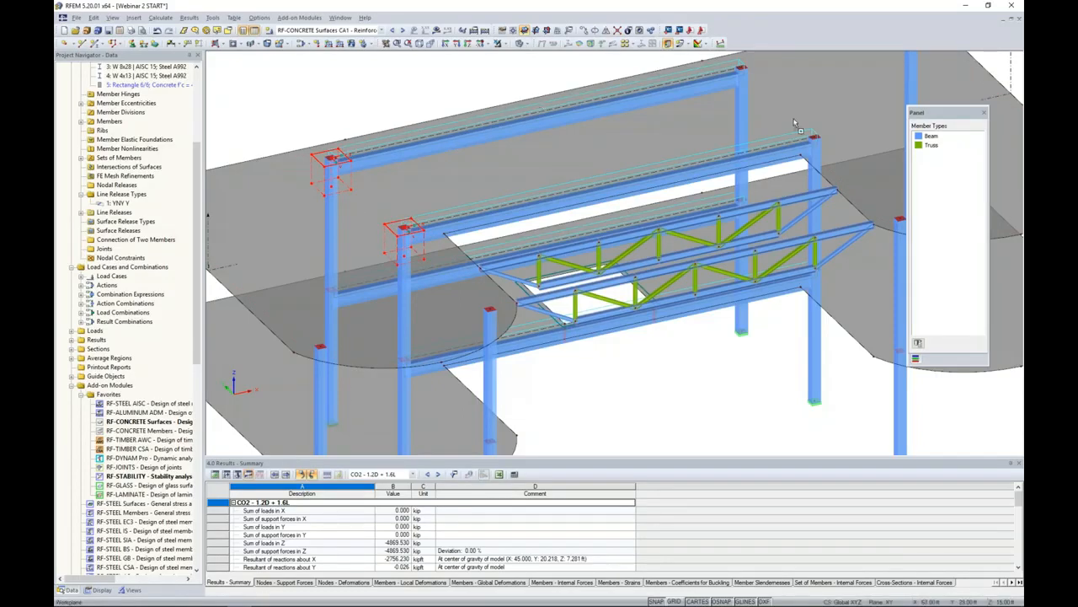
ctrl+drag(742, 69, 742, 67)
click(730, 369)
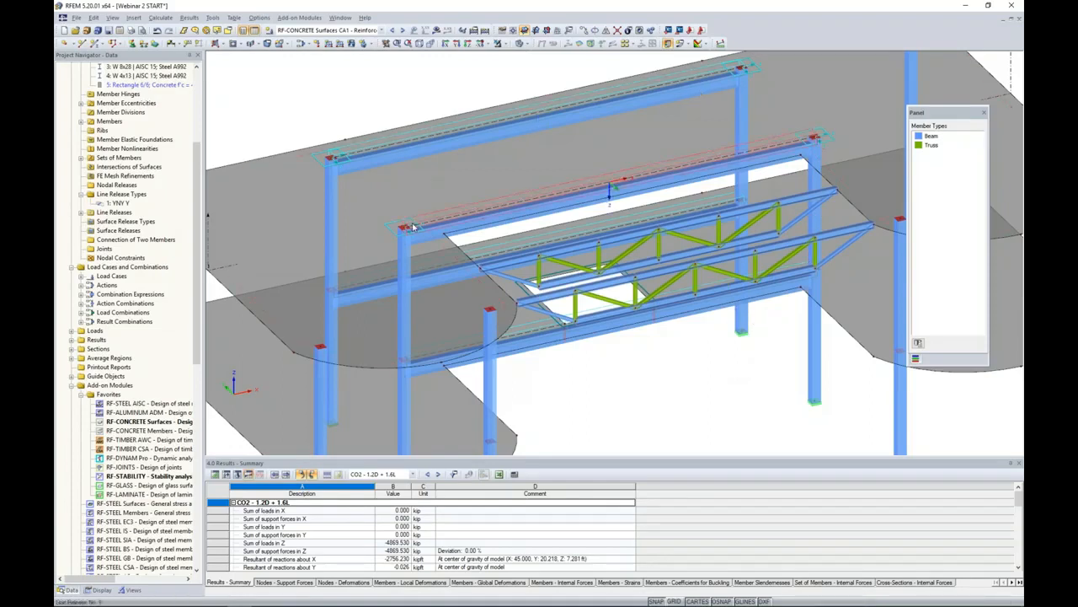
Start another new average region and assign it to the upper slab, surface 5
scroll(579, 368, down, 1)
ctrl+middle_drag(579, 368, 514, 318)
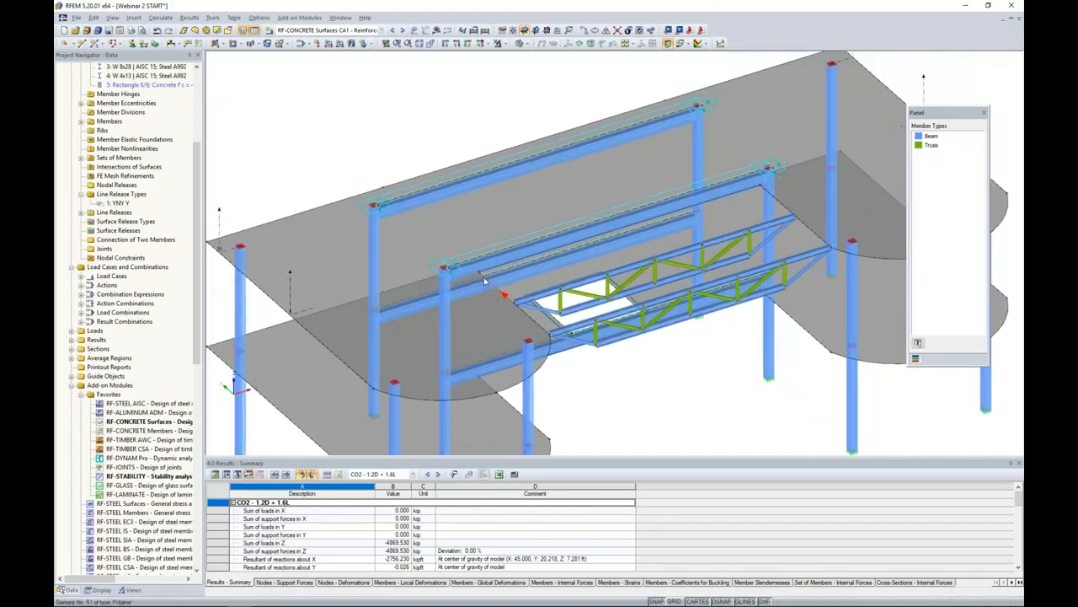
scroll(485, 283, up, 3)
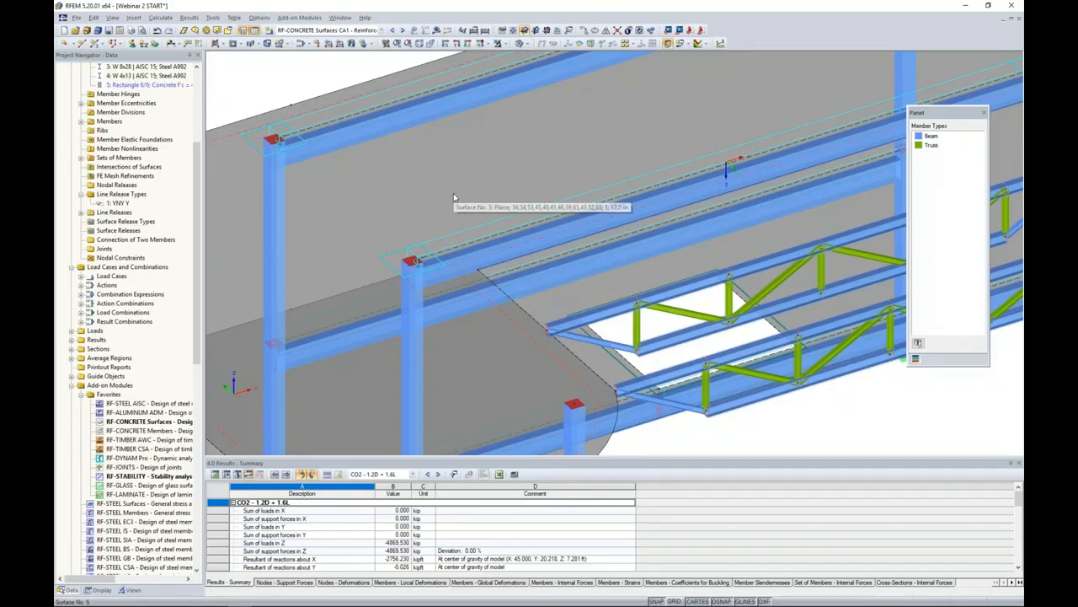
scroll(453, 197, down, 1)
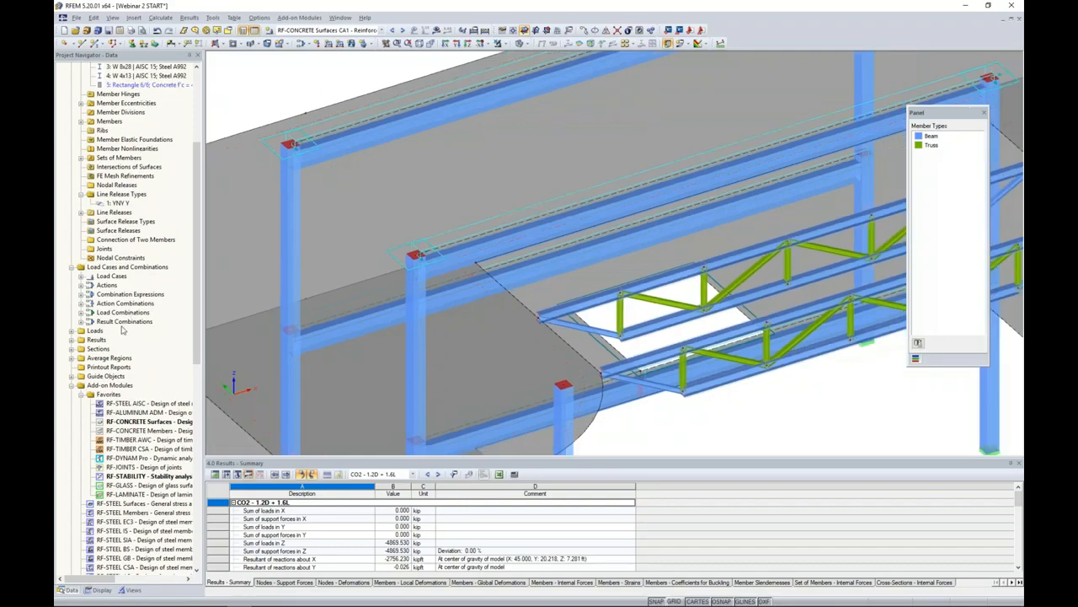
right_click(115, 359)
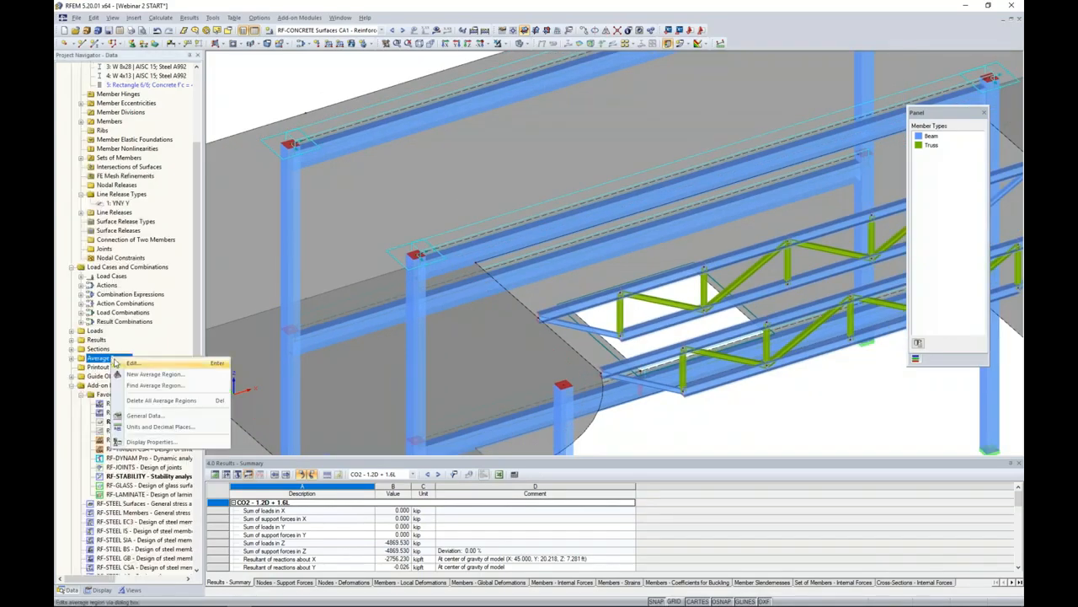
click(143, 374)
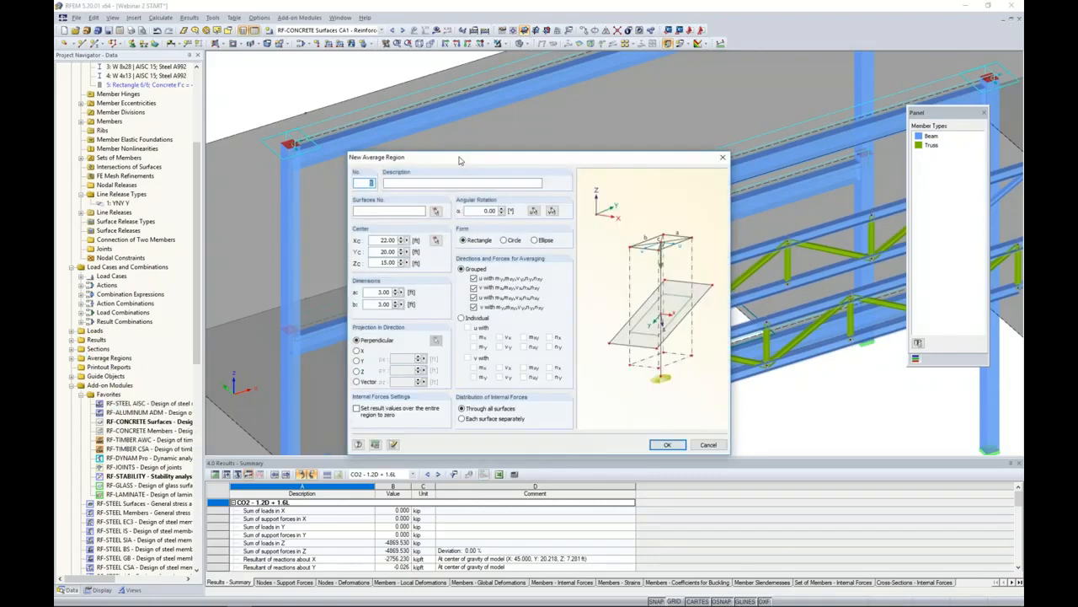
click(436, 211)
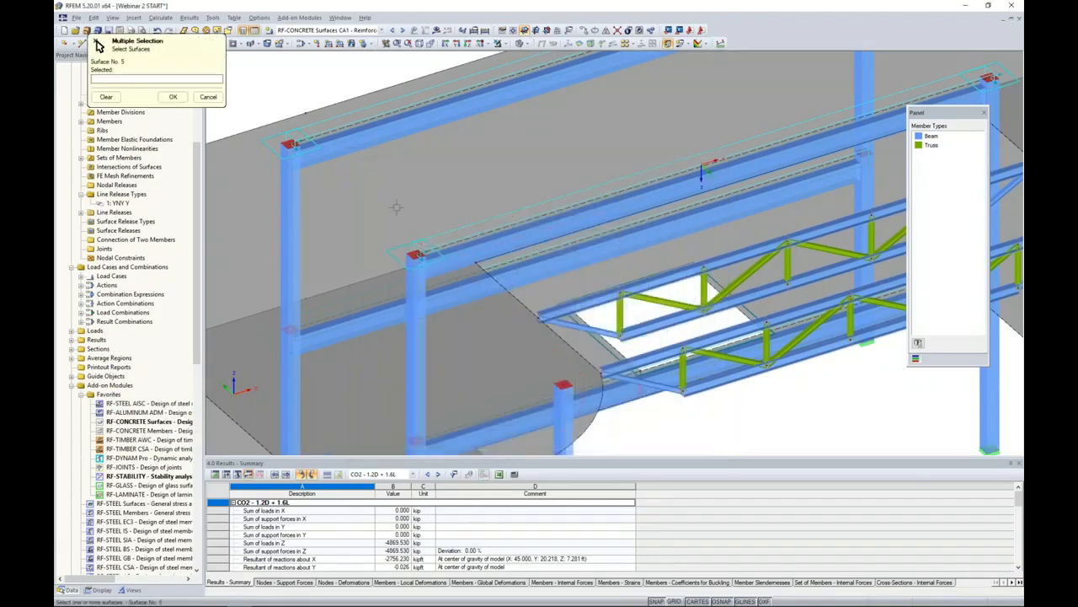
click(250, 160)
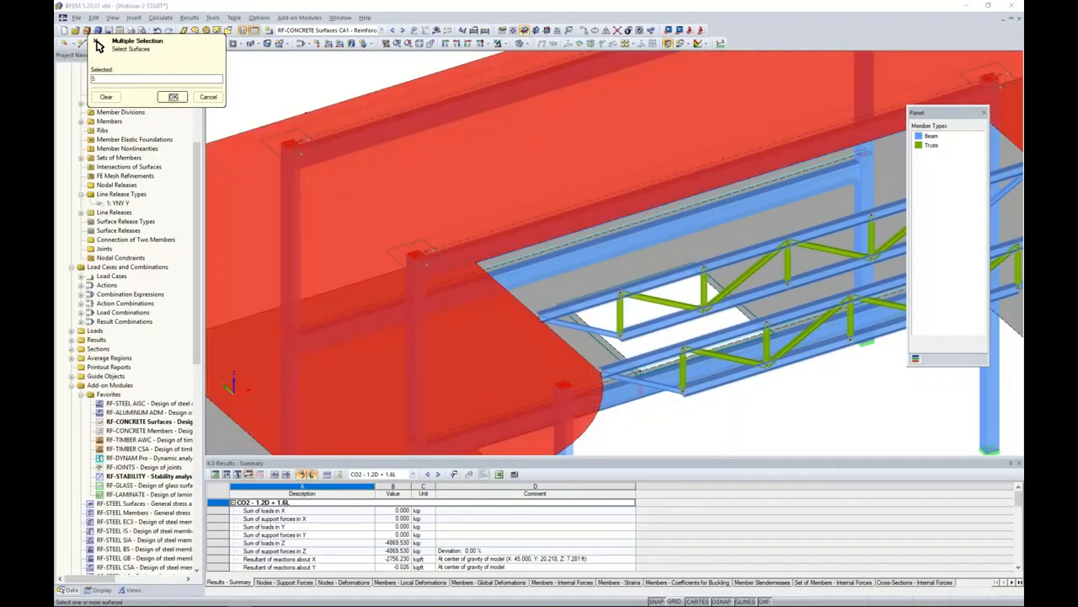
click(173, 97)
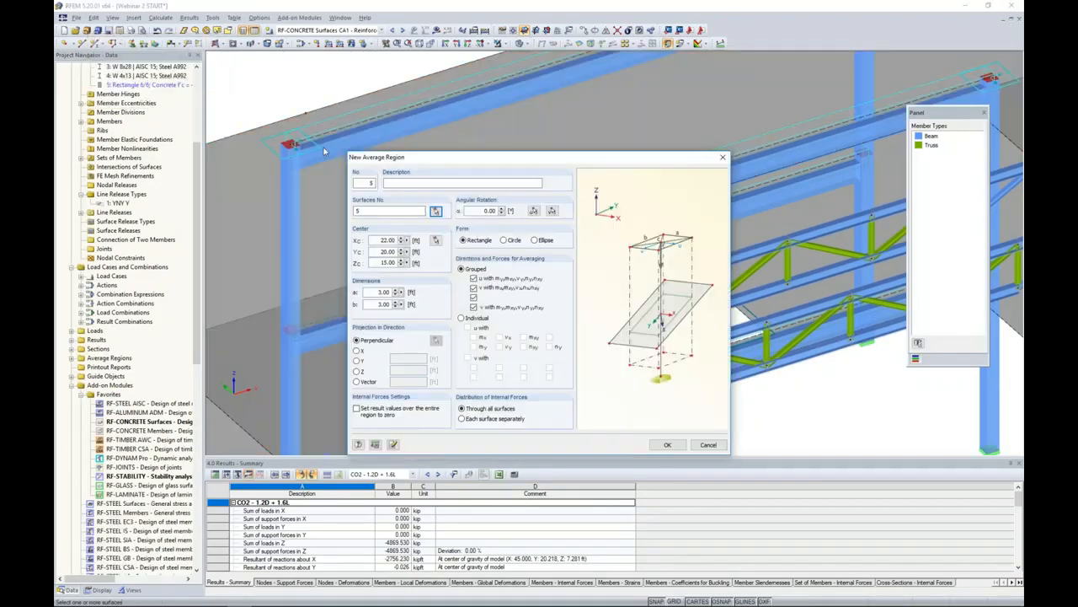
Set the average region's form to a circle and center it on the upper slab's inner corner node at (25, 17, 15) ft
click(505, 240)
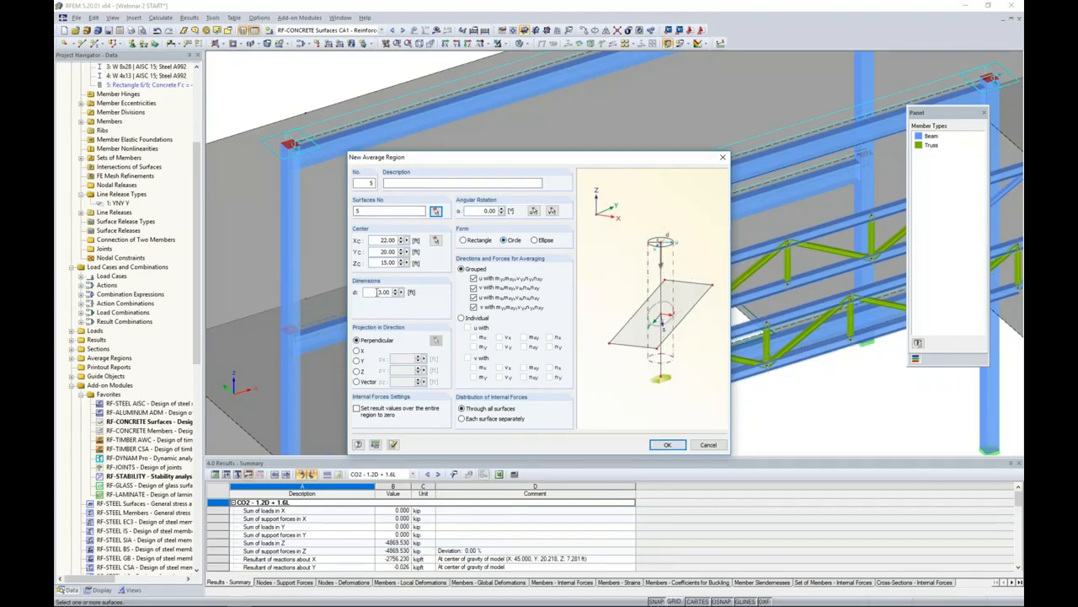
click(435, 240)
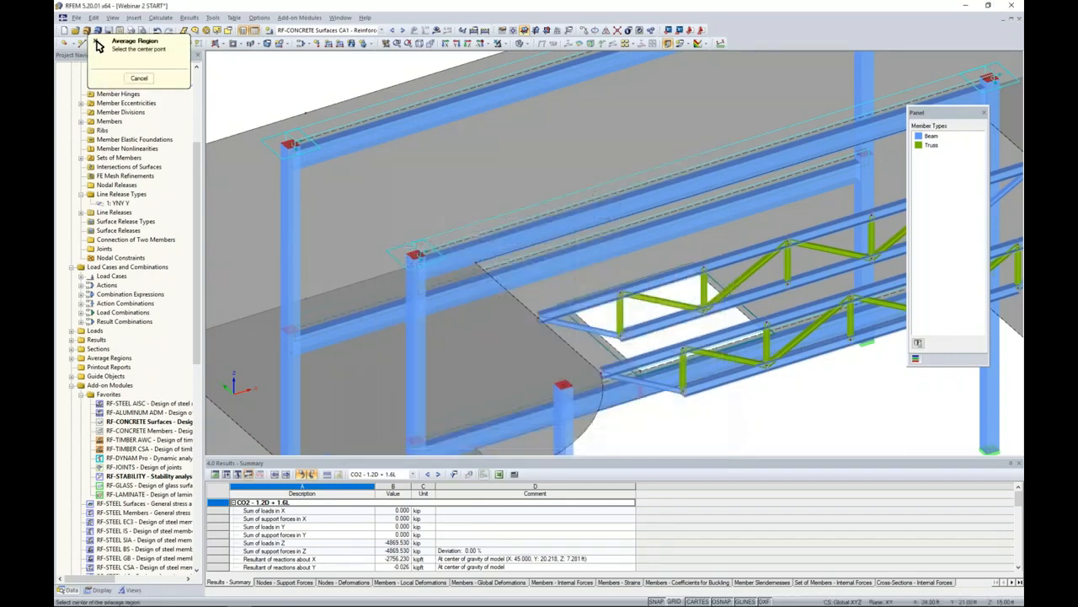
click(474, 263)
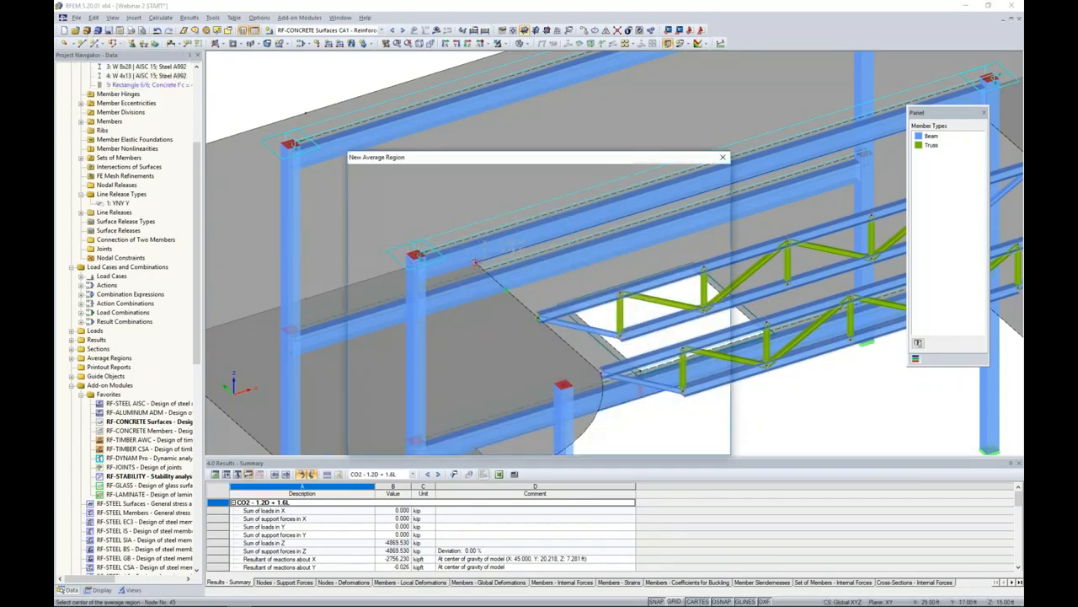
drag(524, 160, 738, 156)
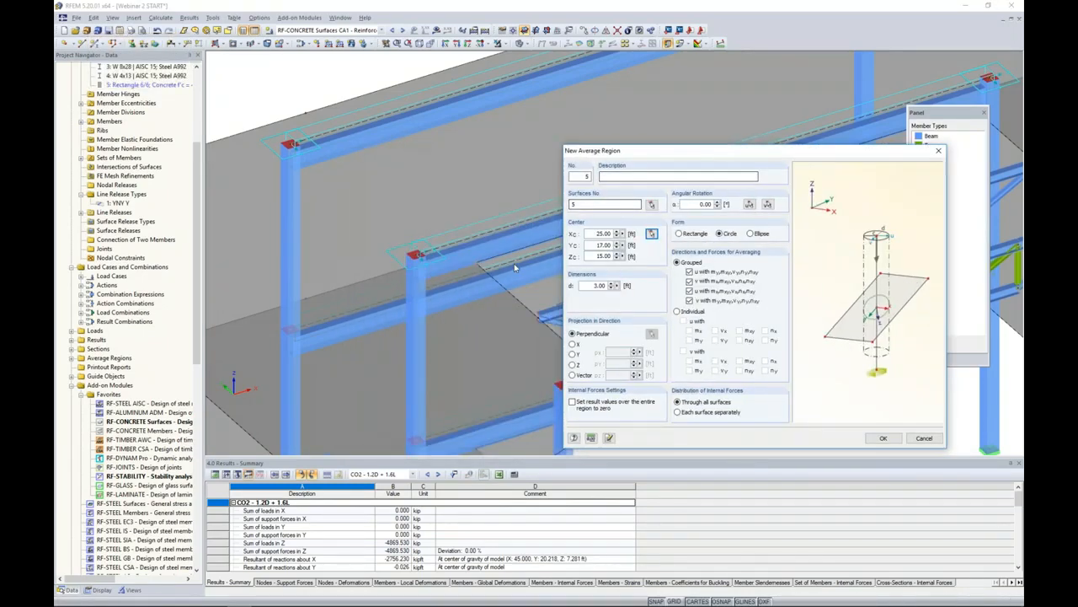
drag(653, 154, 458, 120)
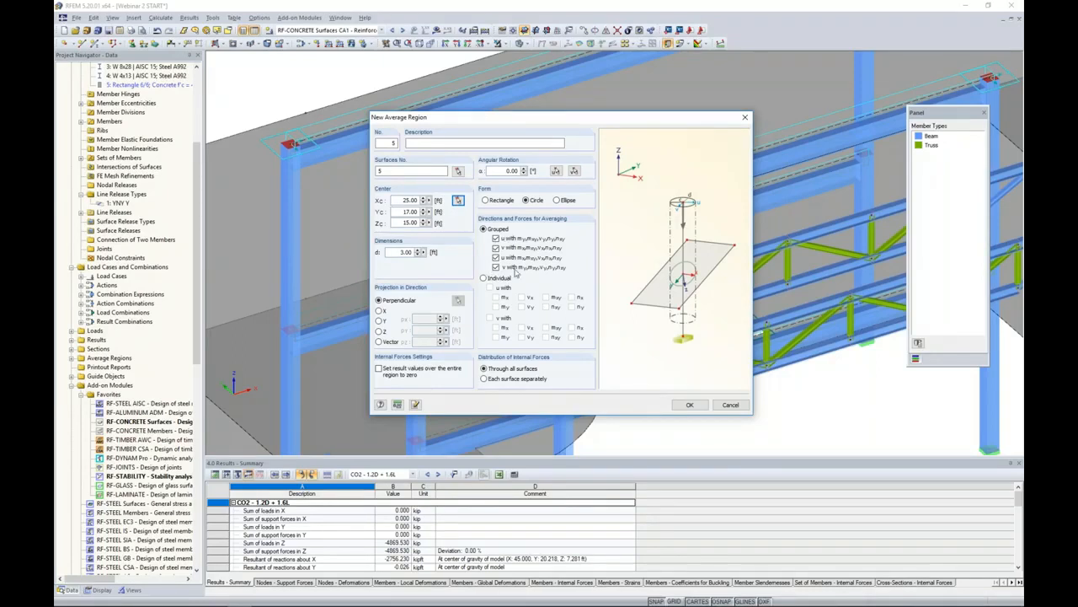
Create the circular average region and copy it to the slab's opposite inner corner at the other end of the opening
click(689, 405)
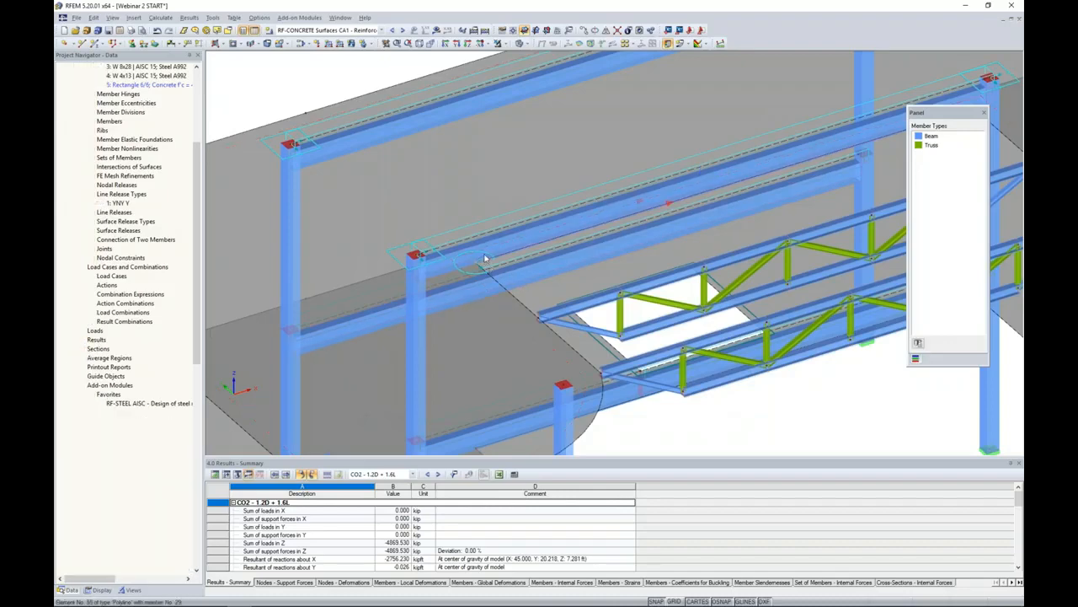
ctrl+middle_drag(649, 389, 527, 244)
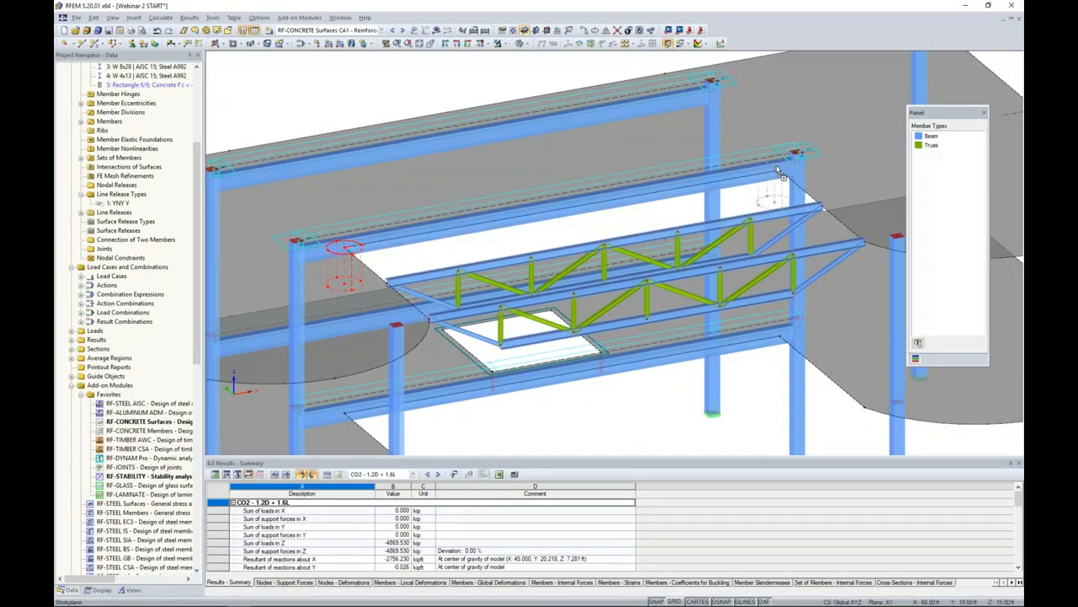
ctrl+middle_drag(697, 357, 675, 311)
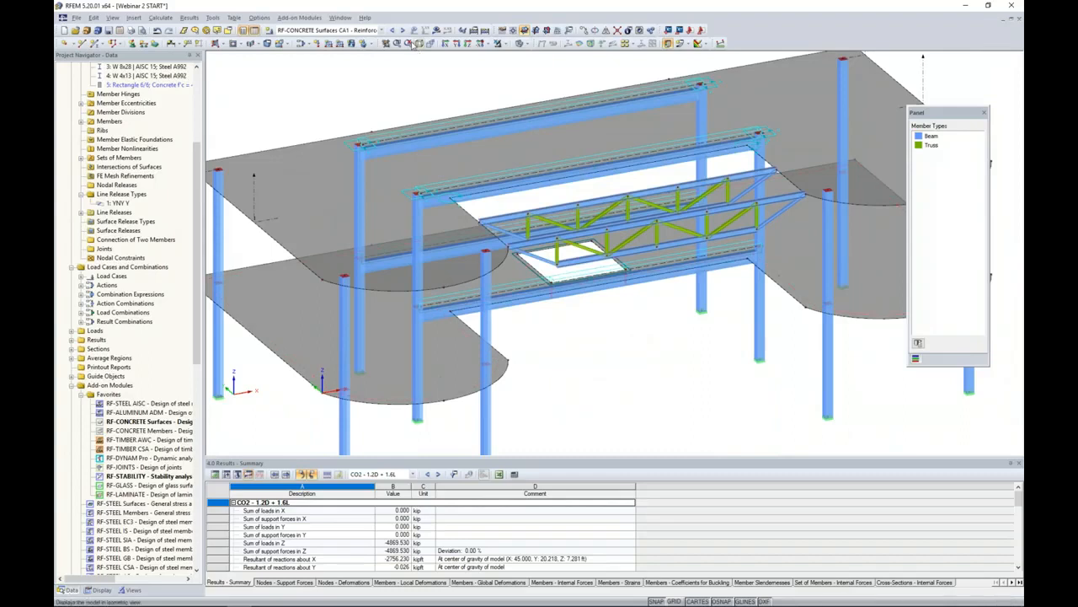
Display the surface internal forces m-x of load combination CO2 - 1.2D + 1.6L on the whole model
click(381, 30)
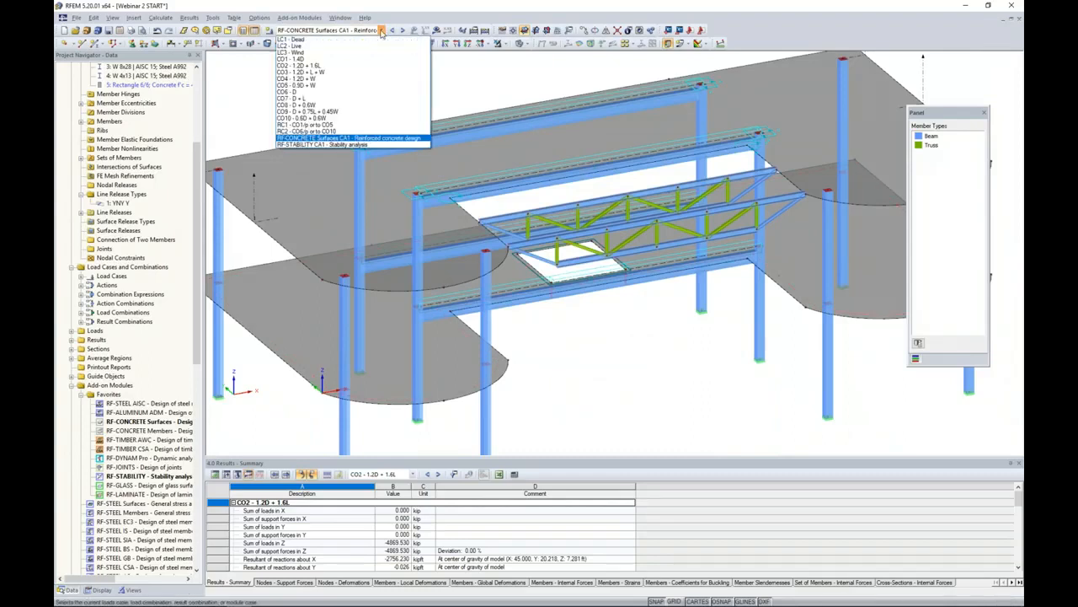
click(353, 66)
click(437, 31)
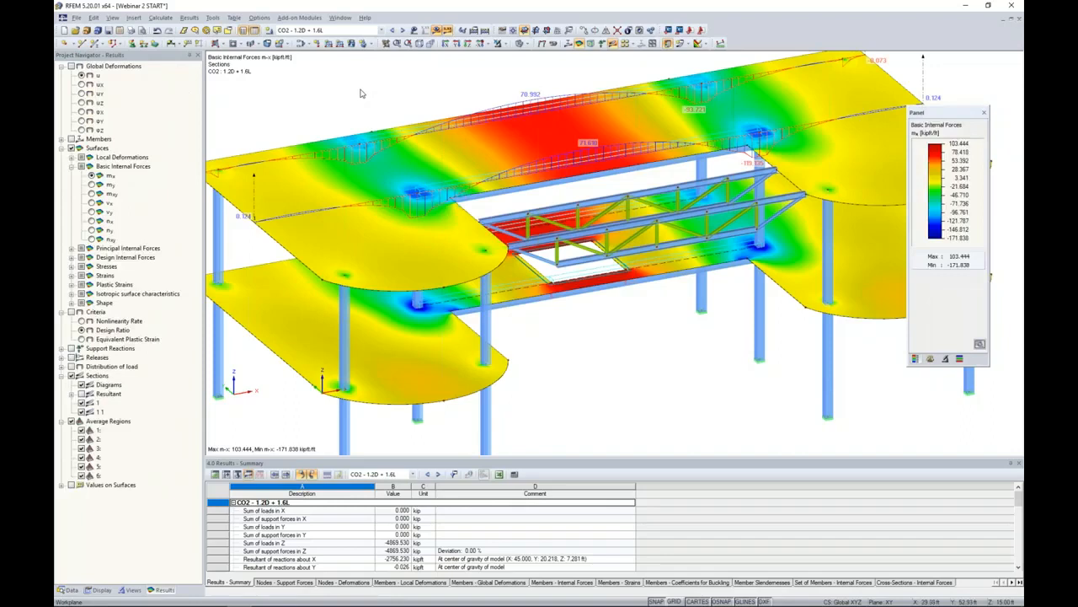
scroll(357, 104, down, 1)
middle_drag(357, 106, 373, 111)
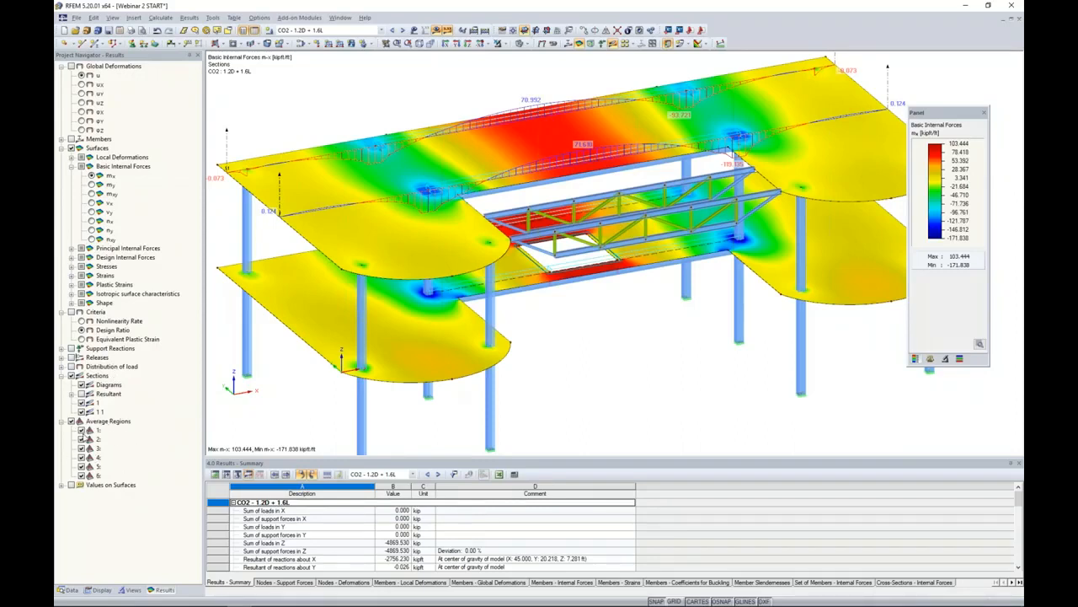
Examine the m-x distribution in the average regions around the front column top and inner corner of the upper slab
click(82, 431)
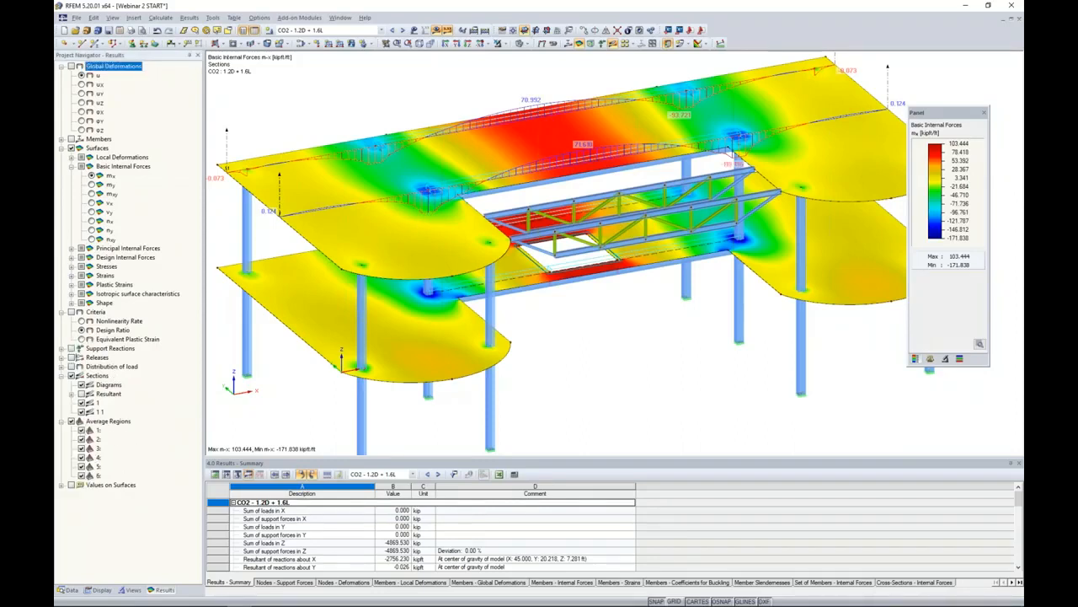
scroll(427, 197, up, 3)
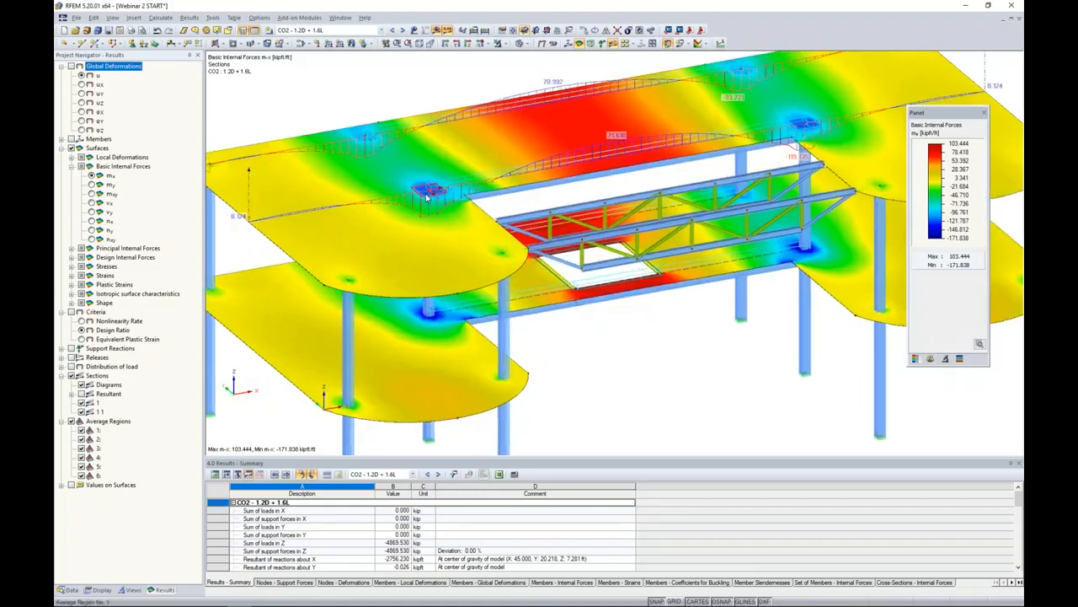
click(82, 431)
click(82, 403)
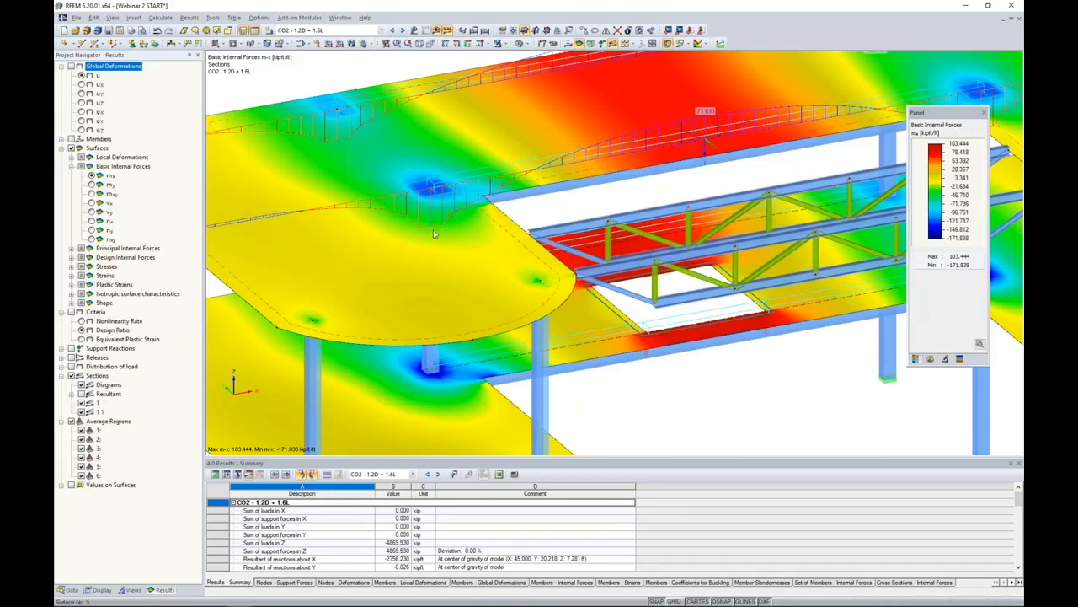
scroll(433, 229, down, 3)
scroll(603, 187, up, 1)
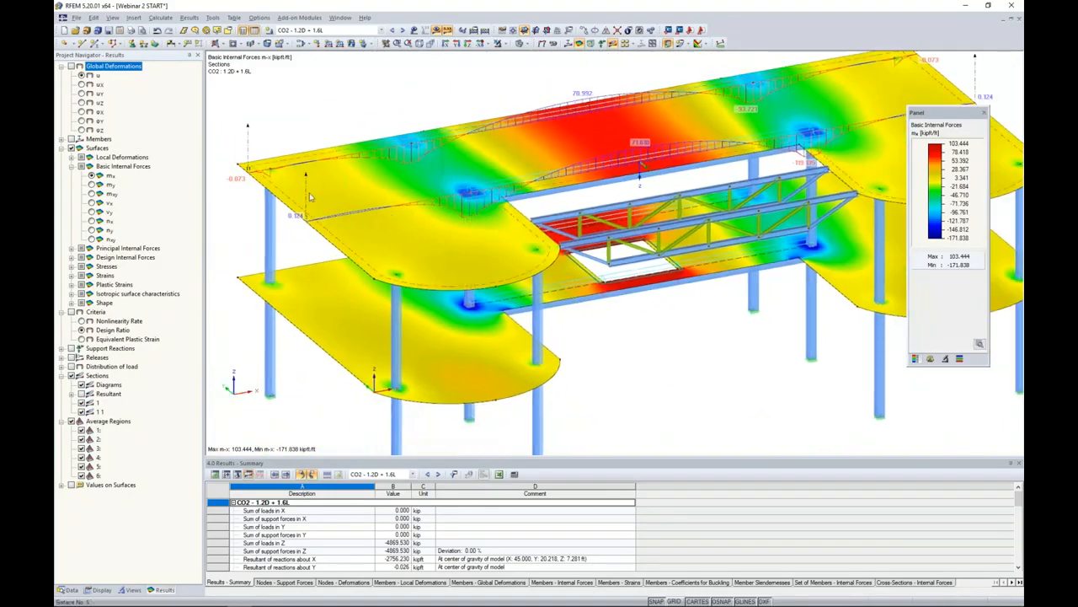
View the result diagrams of m-x and m-y along the section through the front column tops of the upper slab
right_click(308, 189)
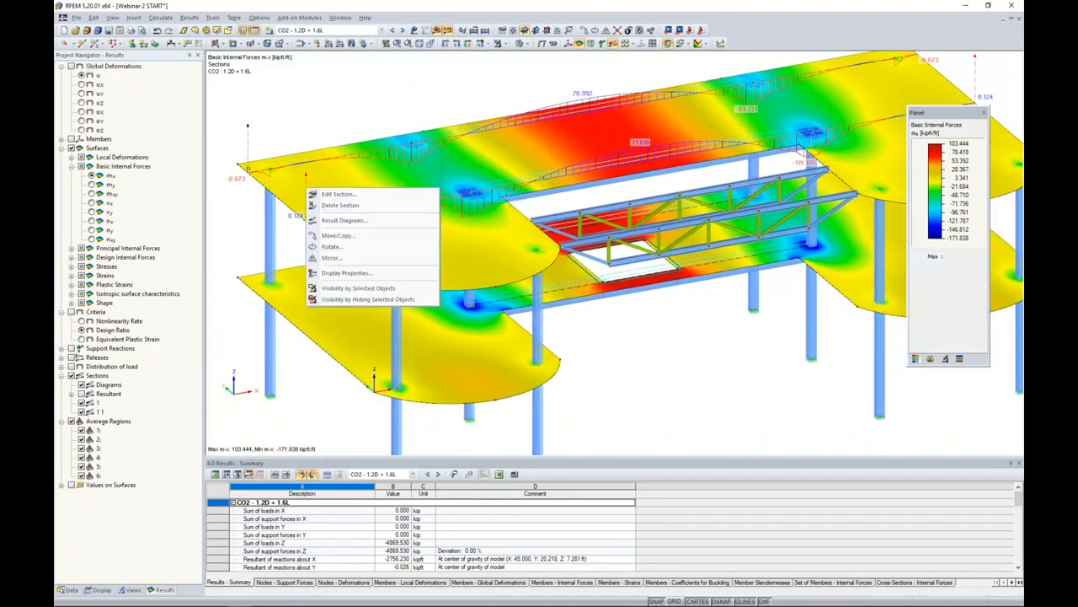
click(330, 221)
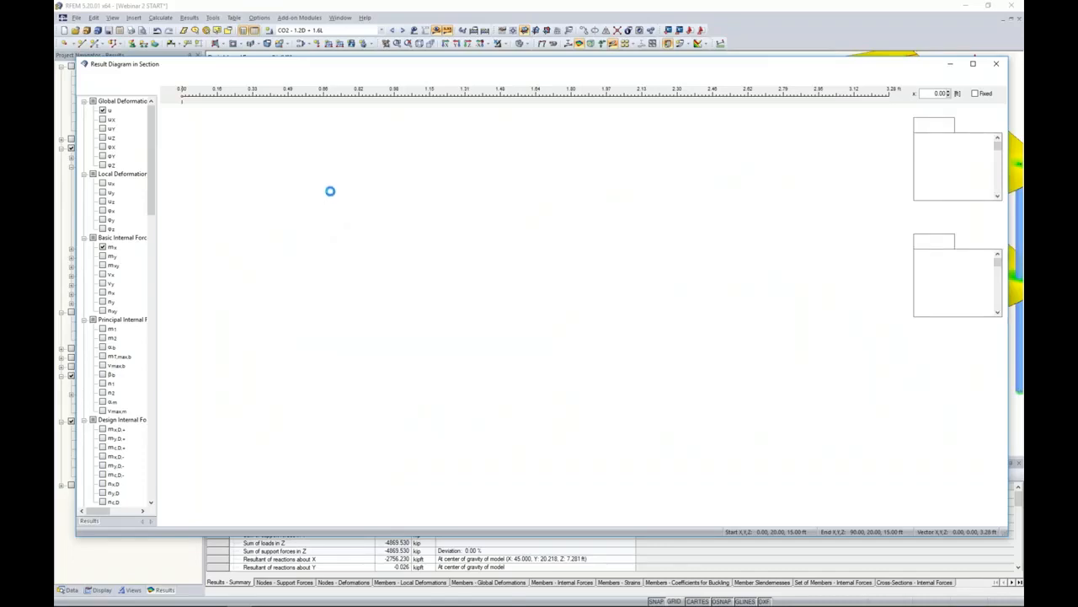
click(259, 79)
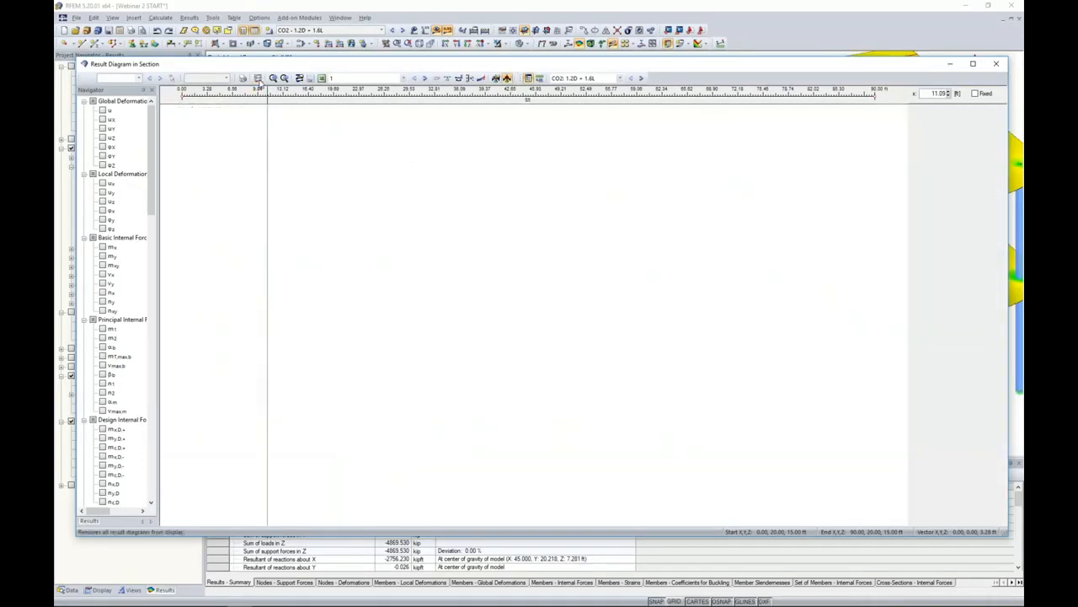
click(102, 255)
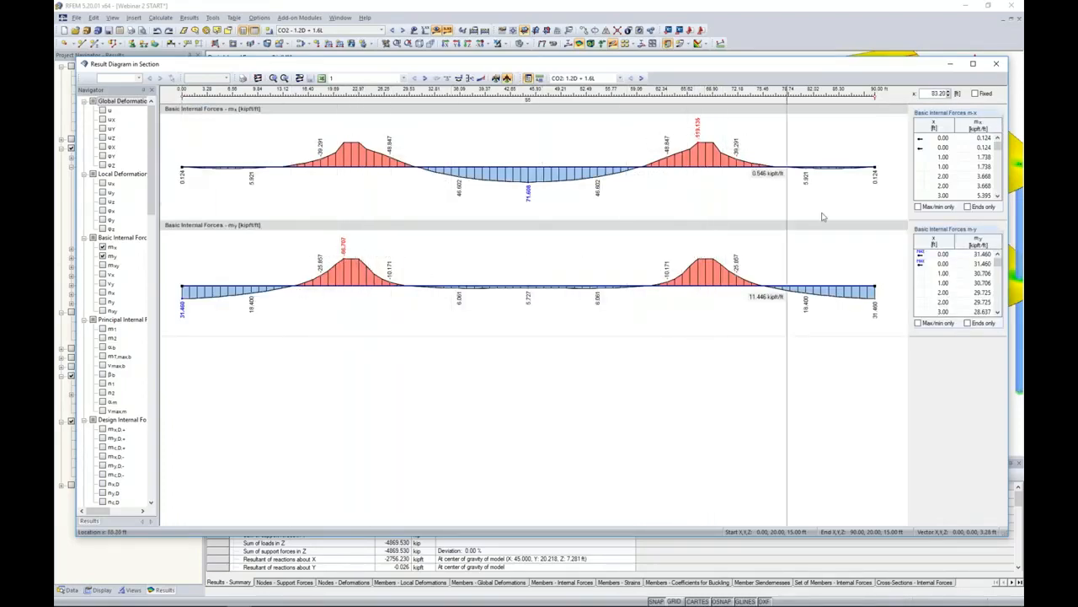
click(996, 63)
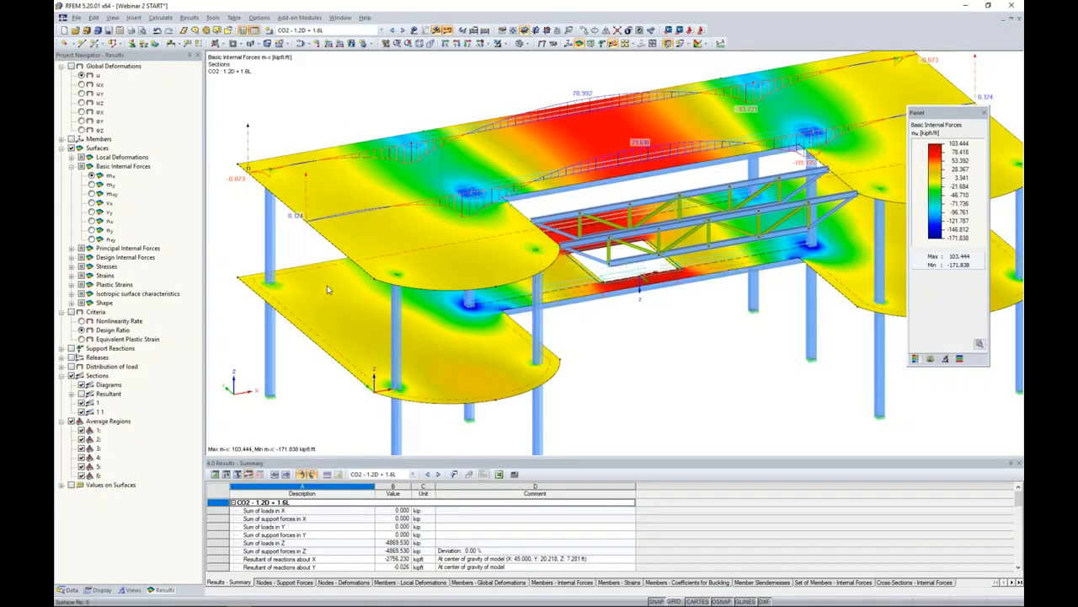
Open the RF-CONCRETE Surfaces design and review the total required reinforcement, widening the required reinforcement column
click(71, 588)
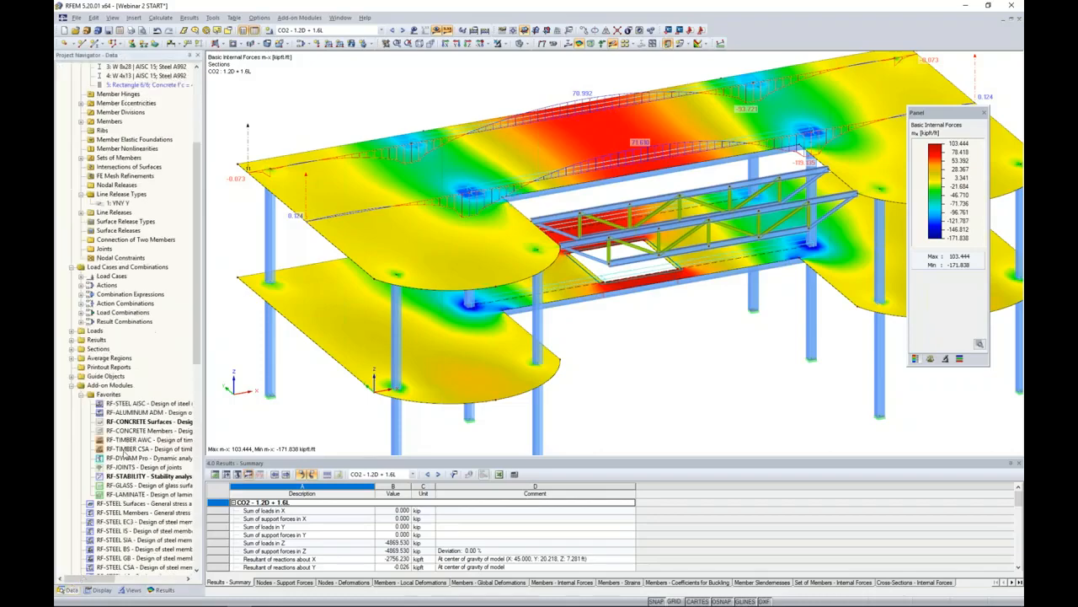
double_click(139, 422)
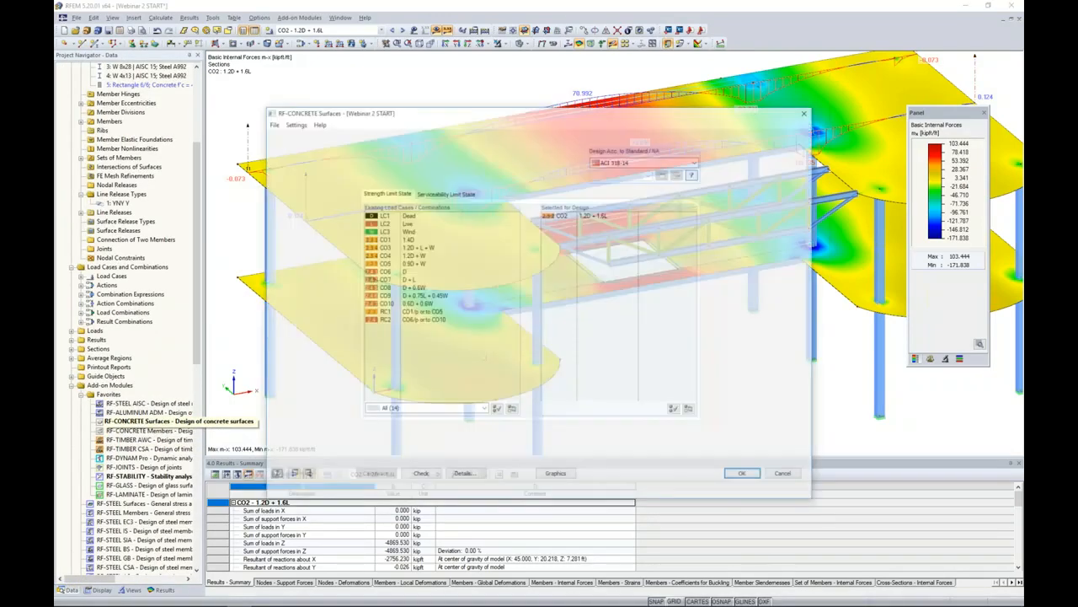
click(292, 211)
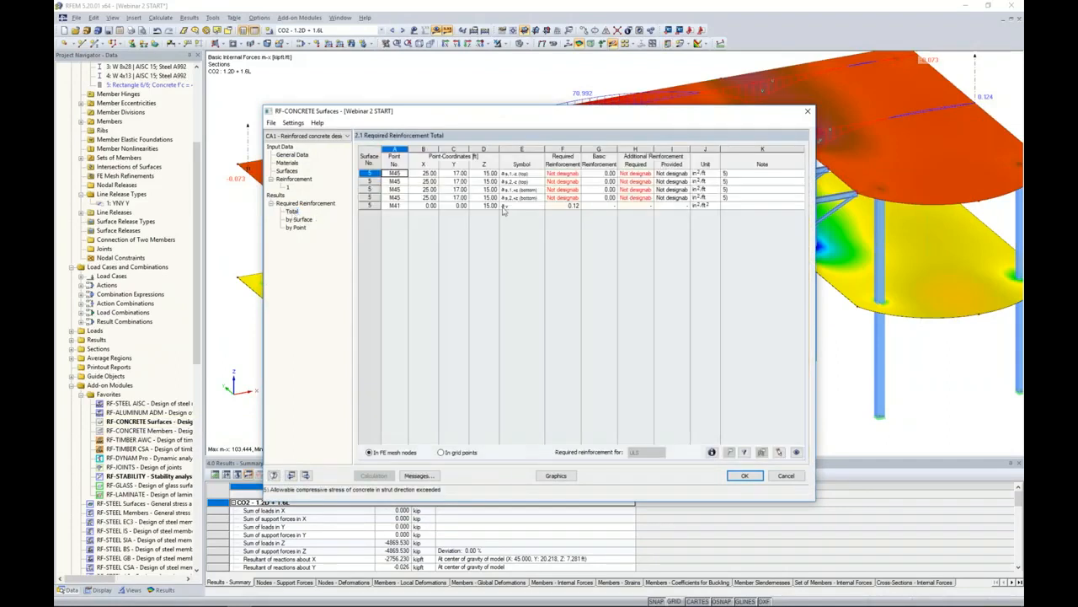
drag(582, 150, 608, 149)
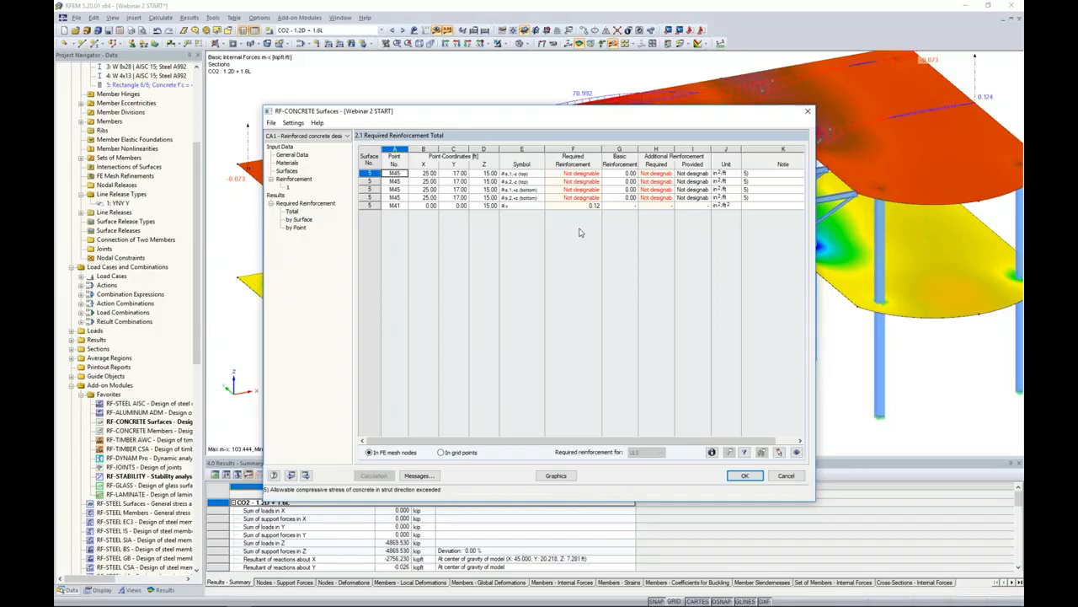
Enable applying the averaged internal forces in the defined average regions for the ULS calculation and recalculate the concrete surface design
click(302, 156)
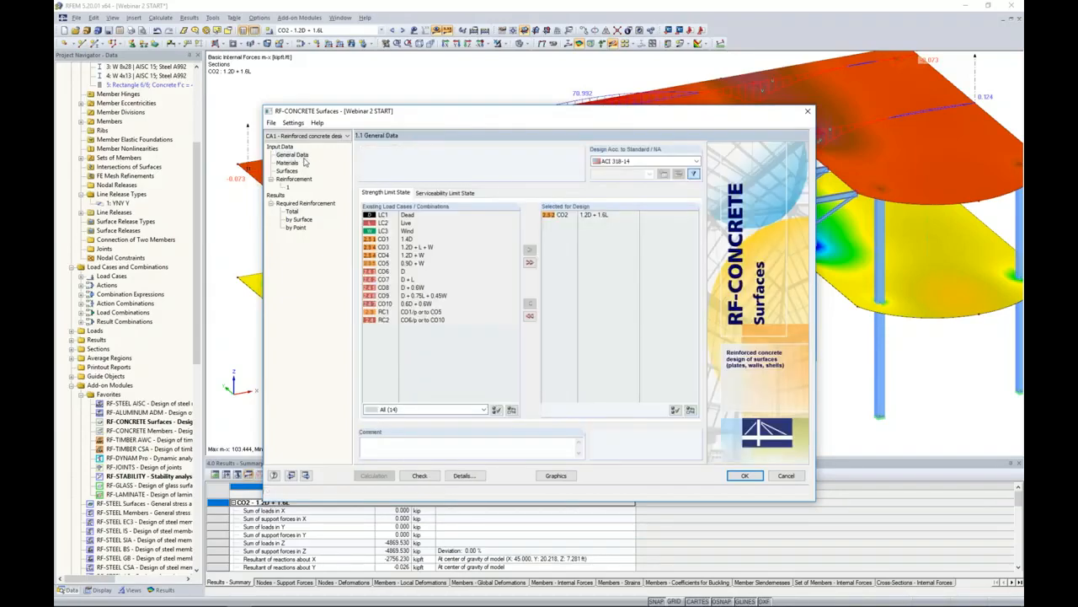
click(466, 475)
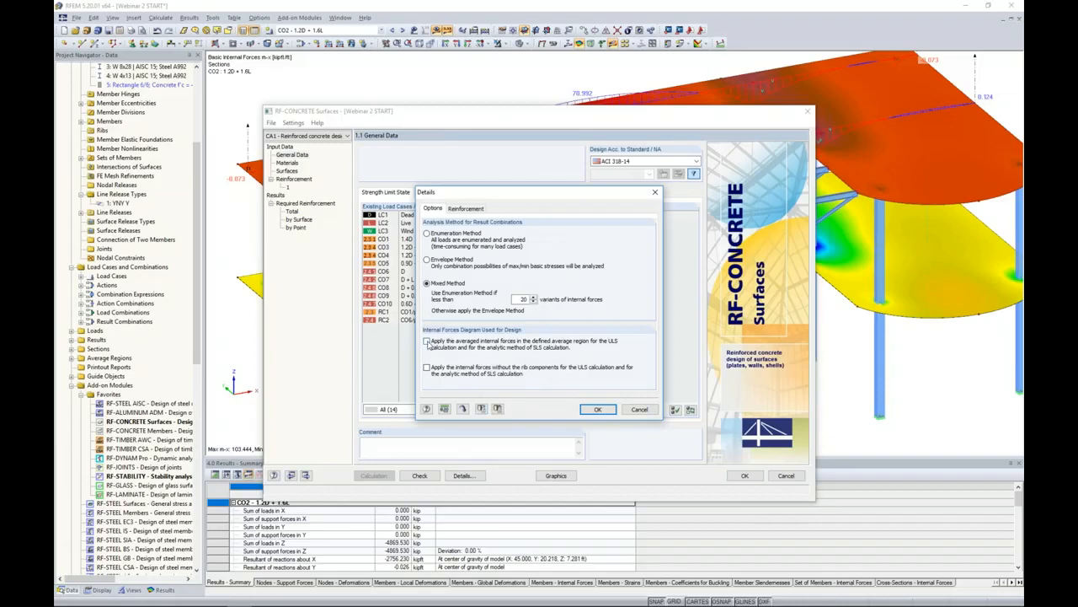
click(427, 342)
click(597, 409)
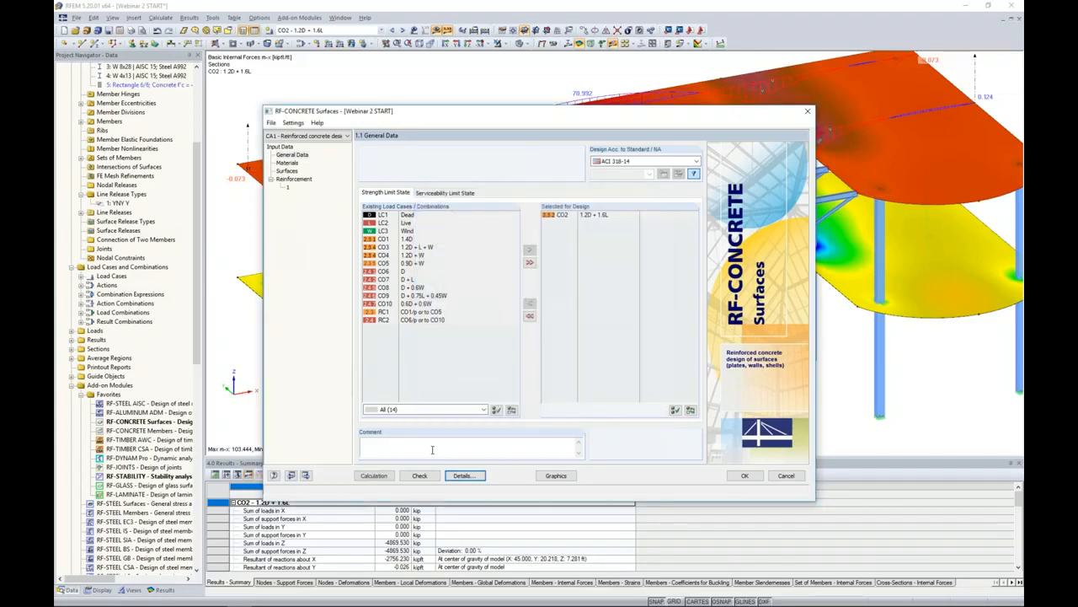
click(373, 475)
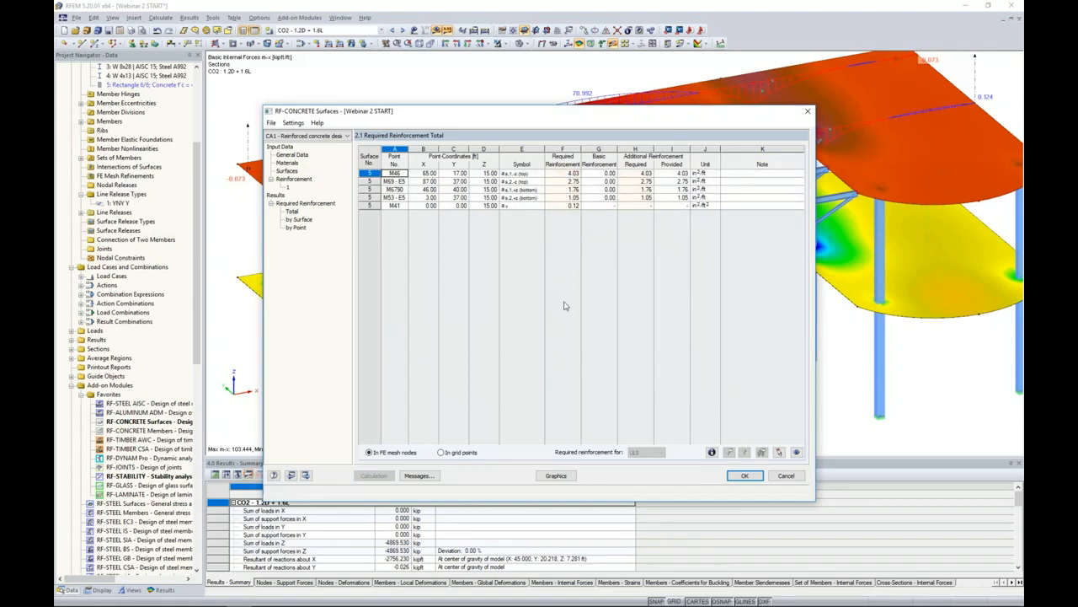
click(742, 475)
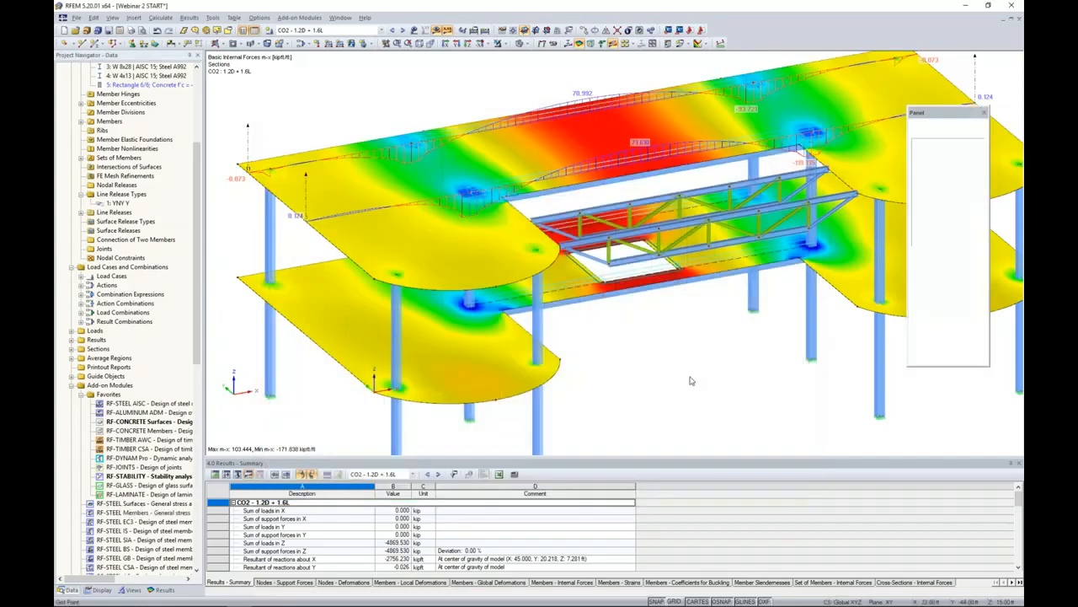
Display the RF-CONCRETE Surfaces CA1 required reinforcement a-s,1,-z (top) and examine it at the upper slab's column tops and inner corners
click(161, 589)
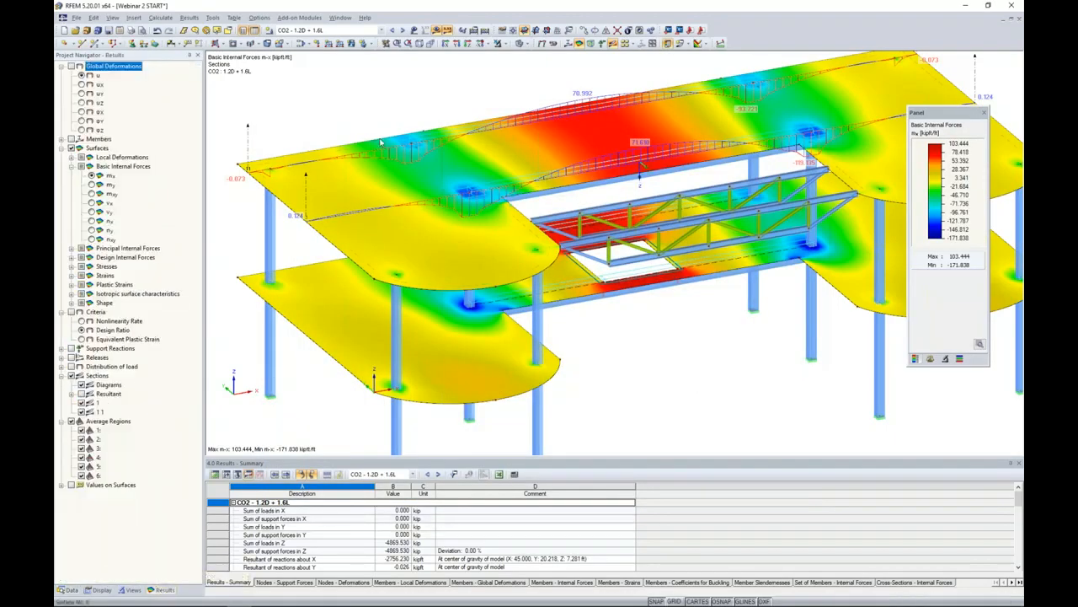
click(382, 31)
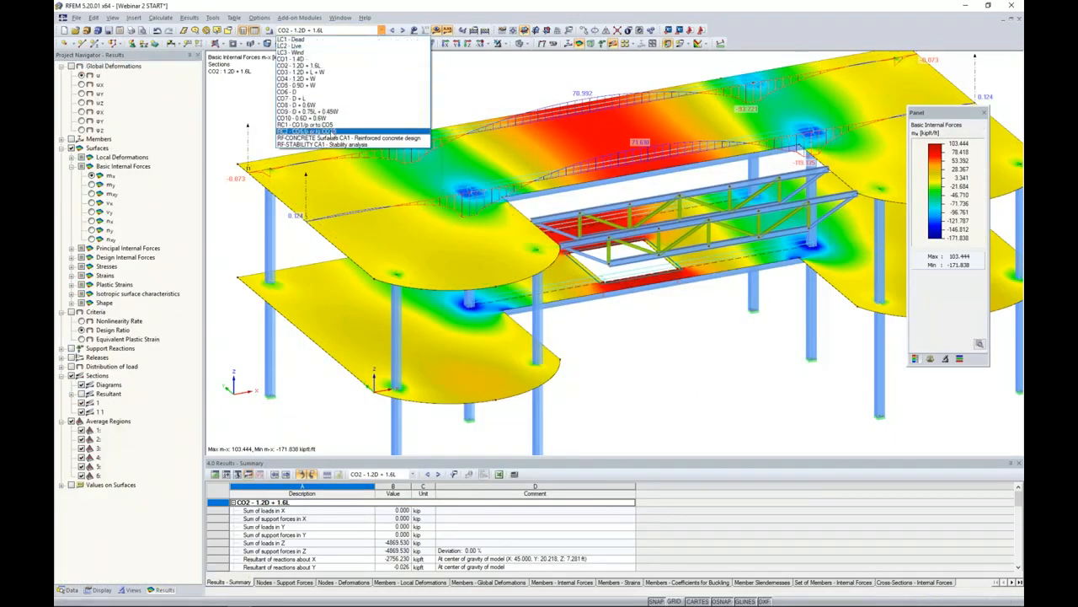
click(346, 138)
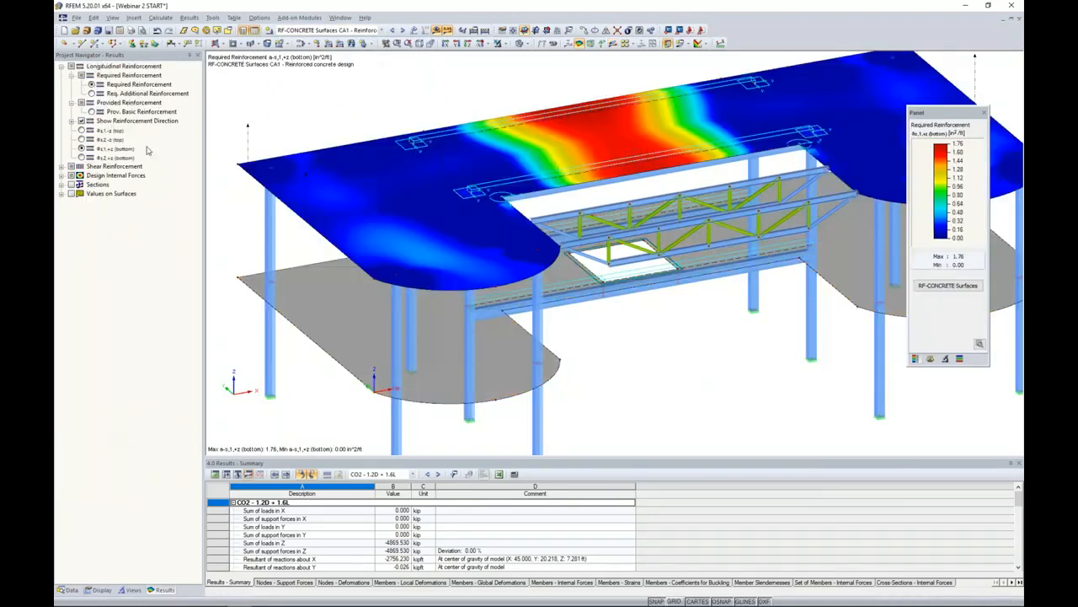
click(81, 130)
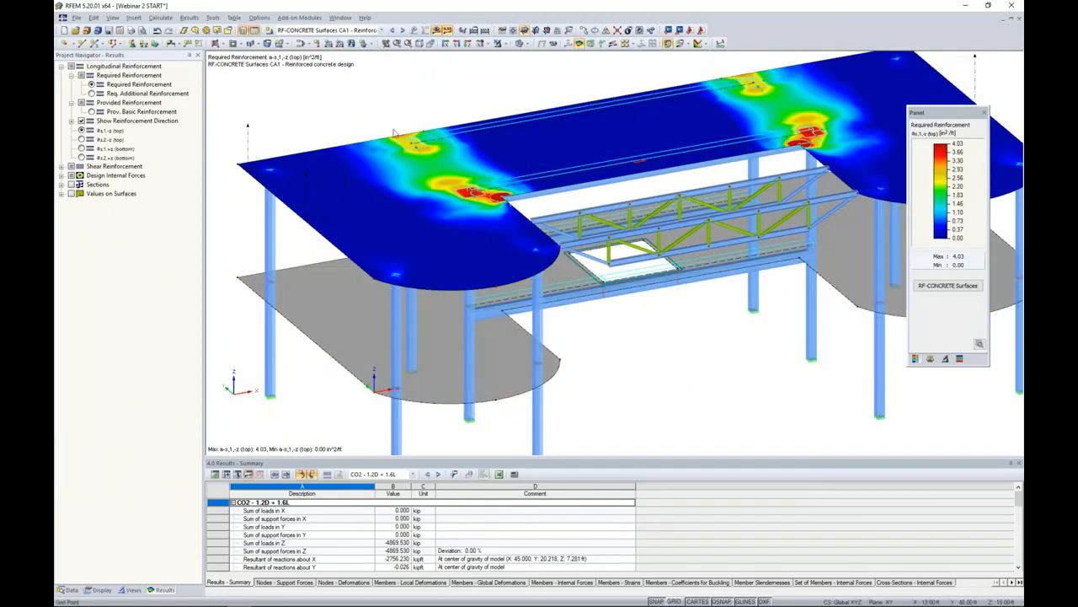
scroll(503, 187, up, 5)
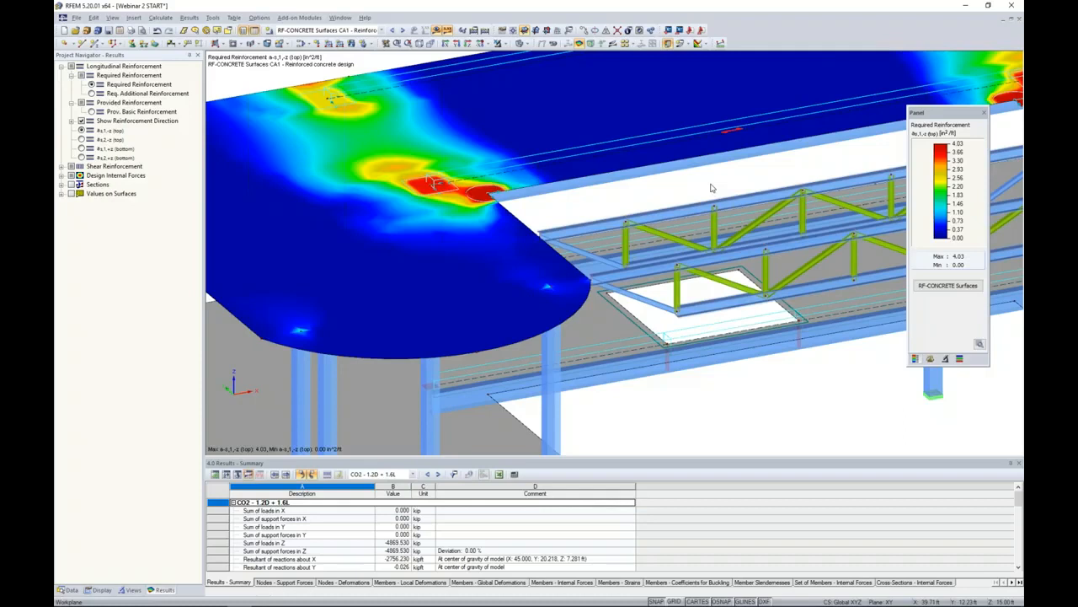
scroll(715, 180, down, 1)
middle_drag(714, 182, 650, 179)
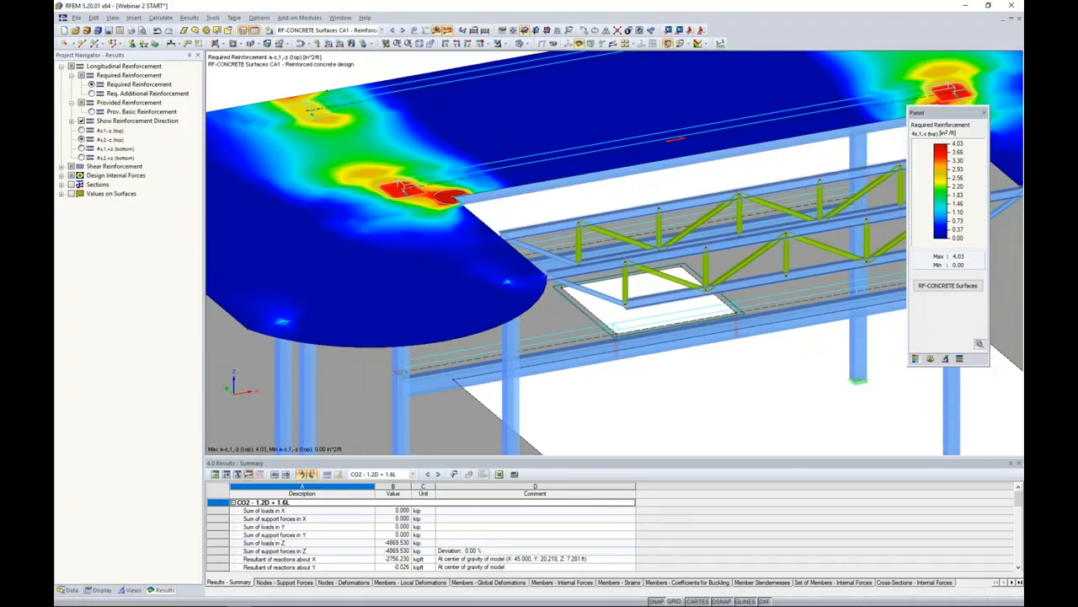
Examine the slab's required reinforcement distributions a-s,2,-z (top), a-s,1,+z (bottom) and a-s,2,+z (bottom)
ctrl+middle_drag(717, 179, 659, 191)
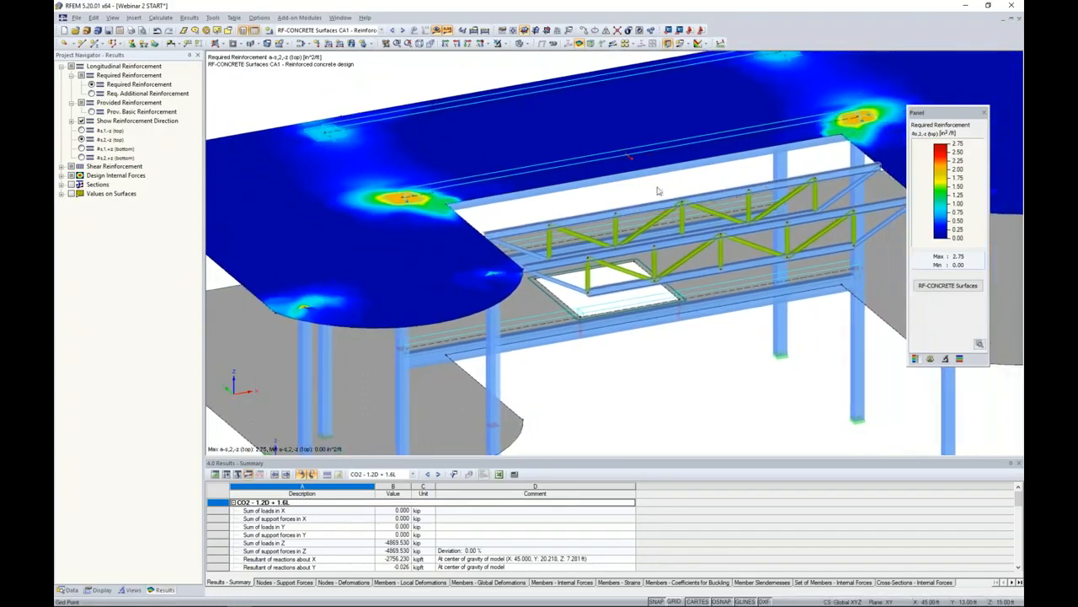
click(81, 148)
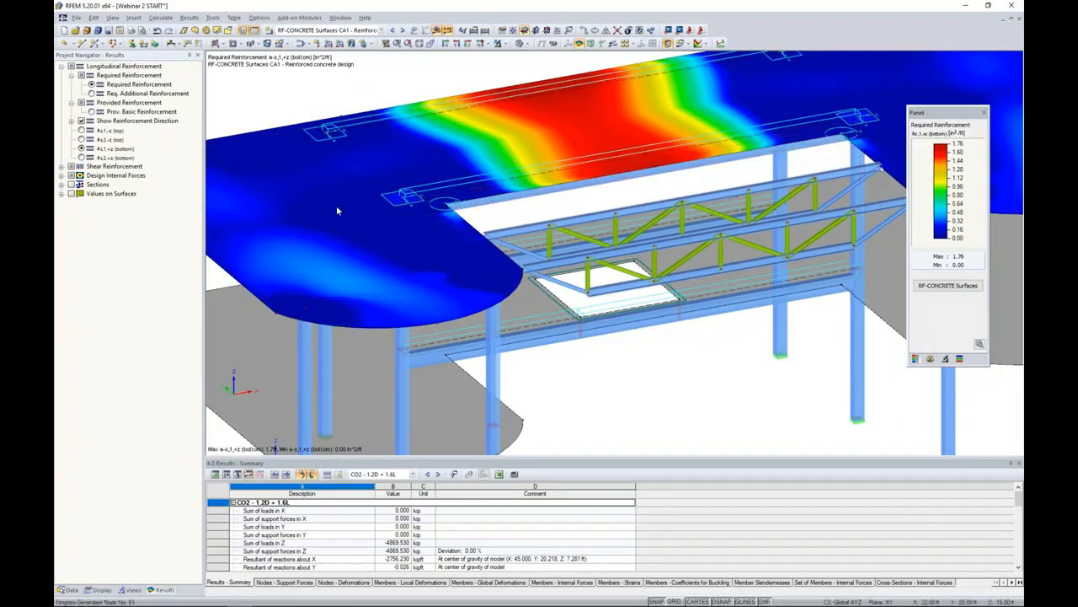
click(81, 158)
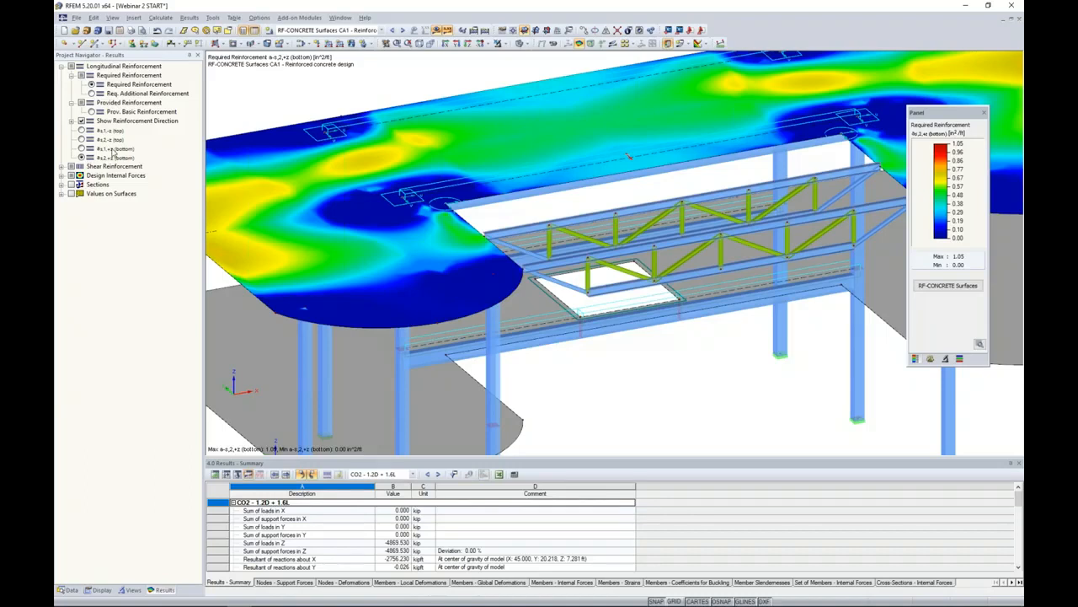
Hide the reinforcement results and make LC1 - Dead the current load case
click(437, 30)
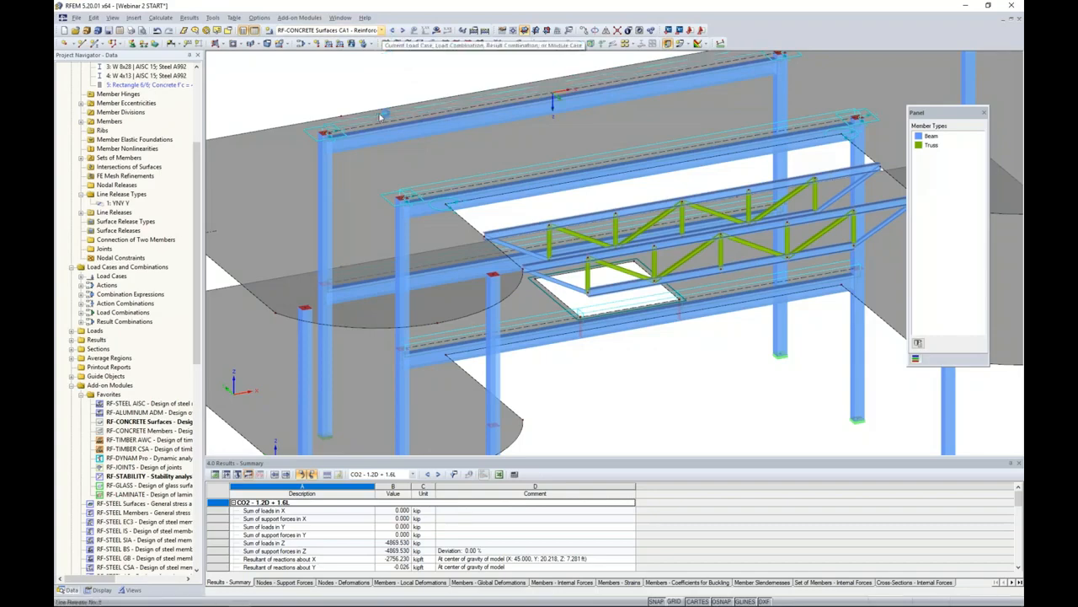
scroll(380, 116, down, 3)
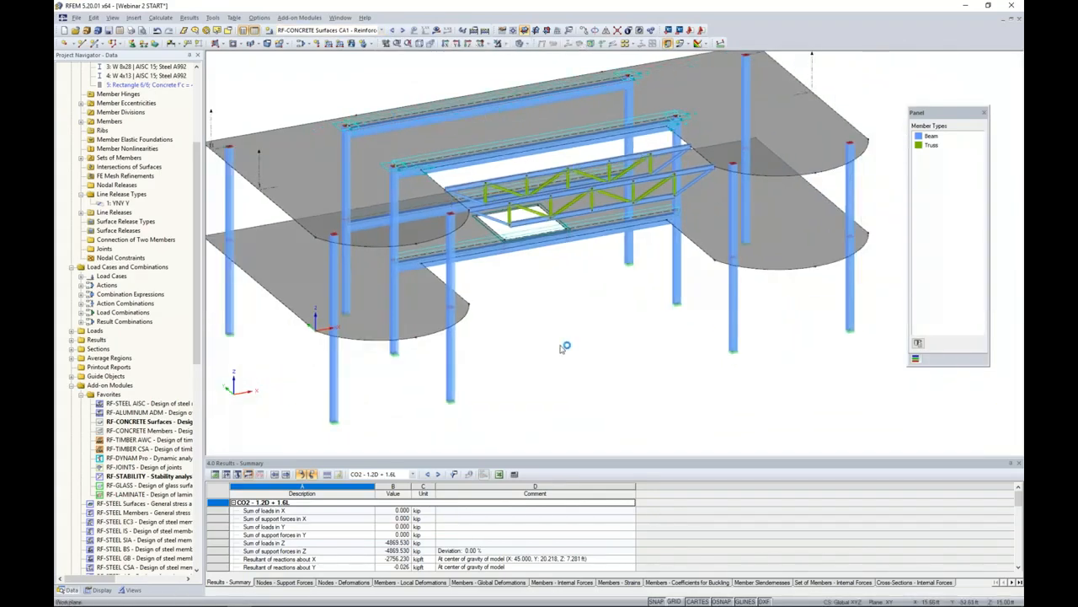
click(381, 29)
click(354, 40)
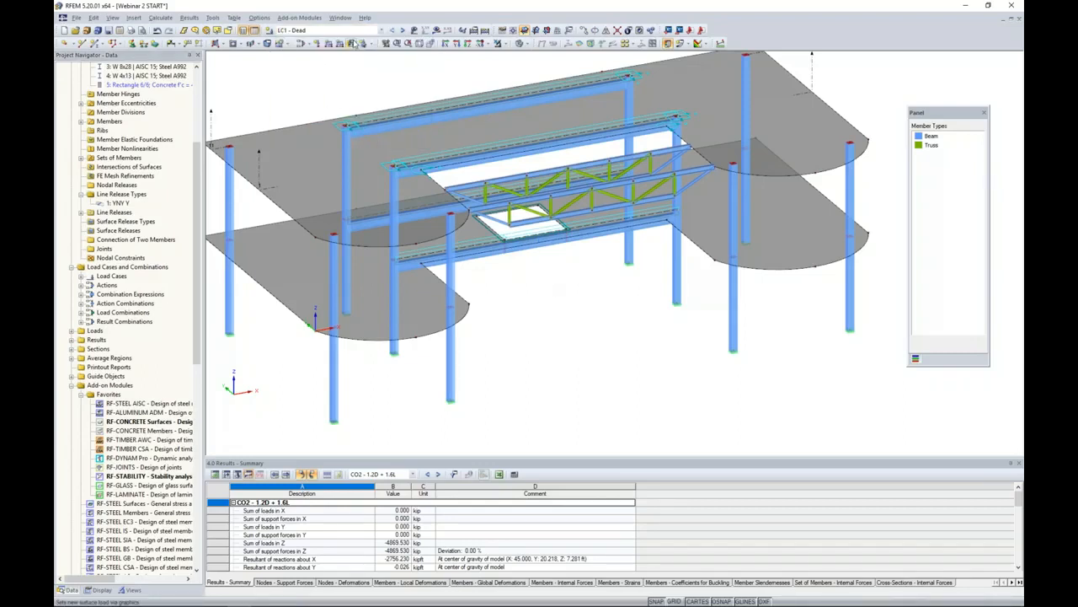
Select the front truss beside the slab opening from a side view and isolate it with Visibility by Selected Objects
ctrl+middle_drag(597, 339, 624, 325)
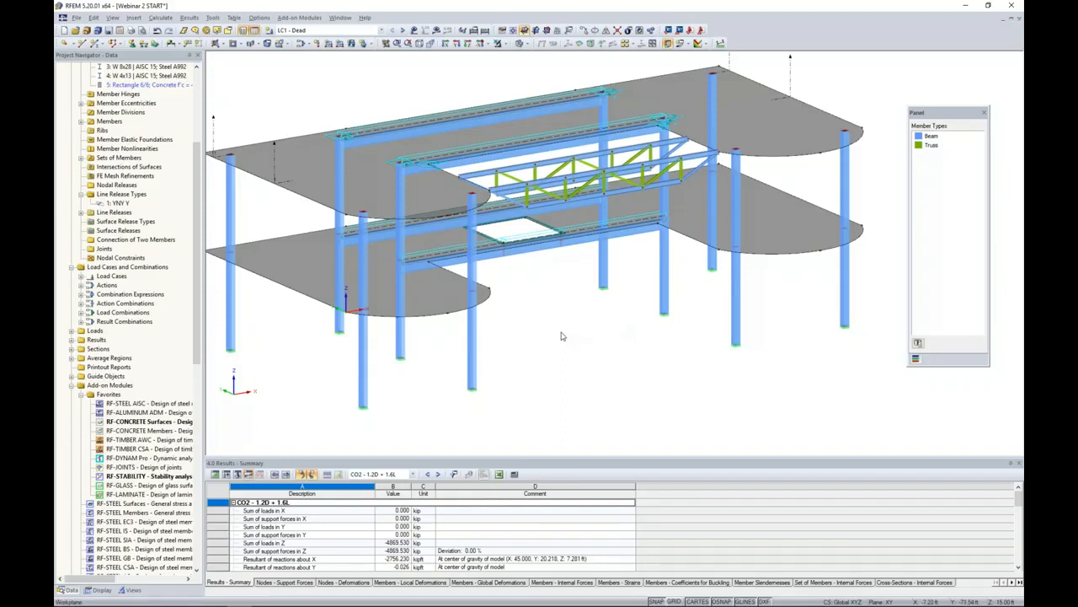
scroll(563, 336, down, 3)
middle_drag(562, 336, 816, 272)
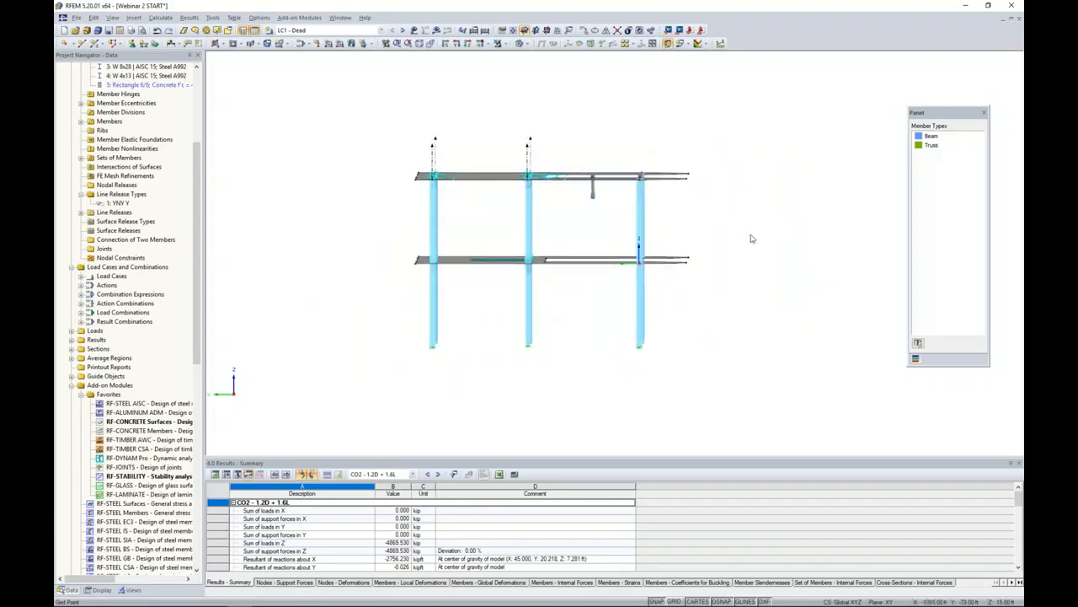
drag(626, 146, 656, 211)
ctrl+middle_drag(704, 216, 388, 257)
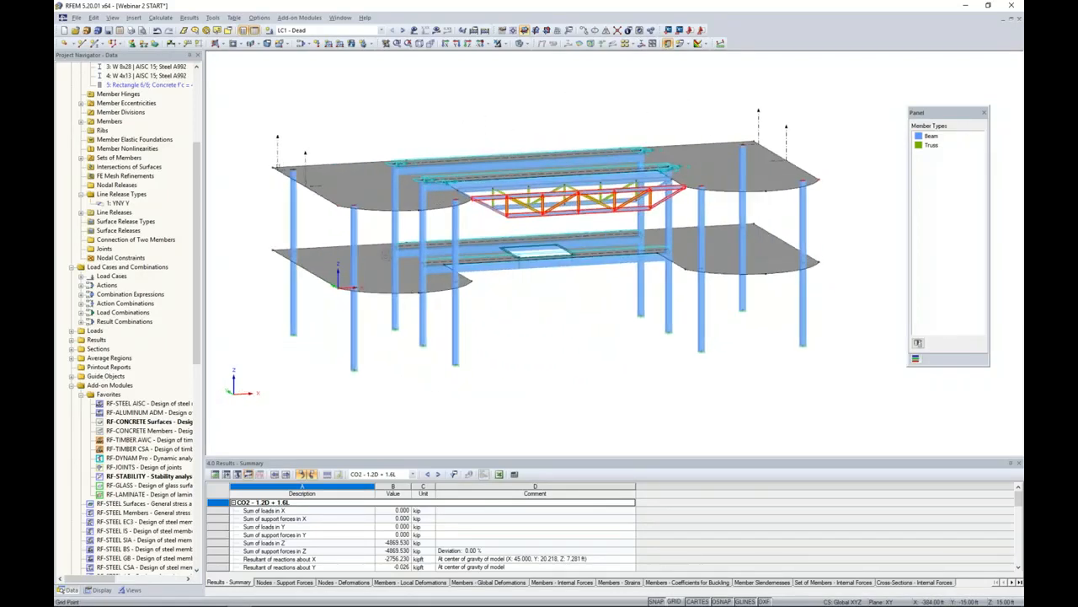
click(503, 44)
click(510, 58)
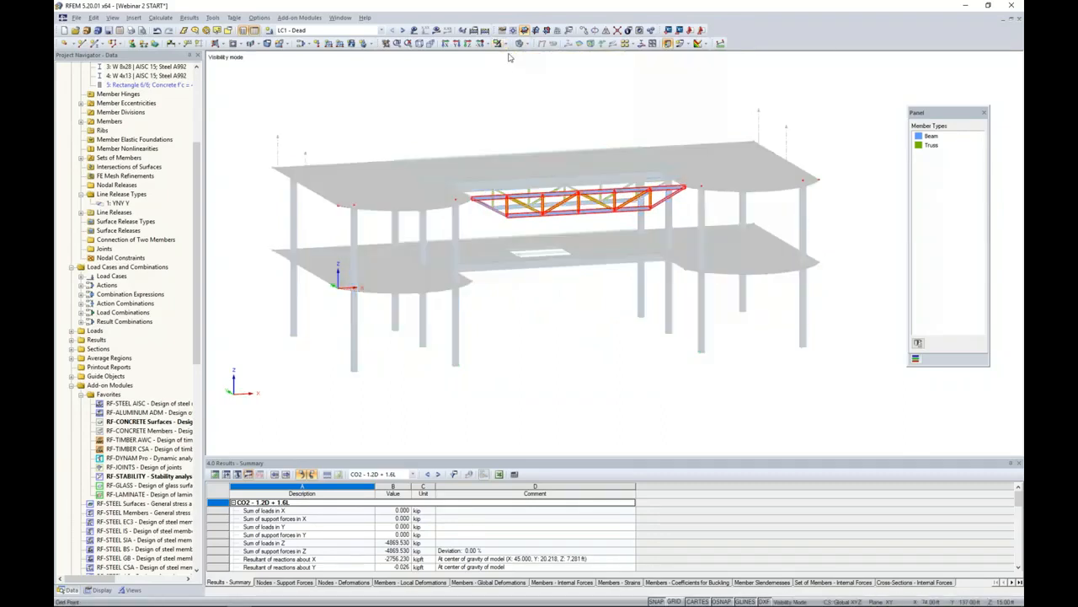
Turn off the background display of hidden objects so only the isolated truss is shown
scroll(556, 165, up, 2)
scroll(556, 165, up, 5)
mouse_move(540, 240)
ctrl+middle_down()
mouse_move(533, 248)
mouse_move(546, 234)
ctrl+middle_up()
right_click(552, 154)
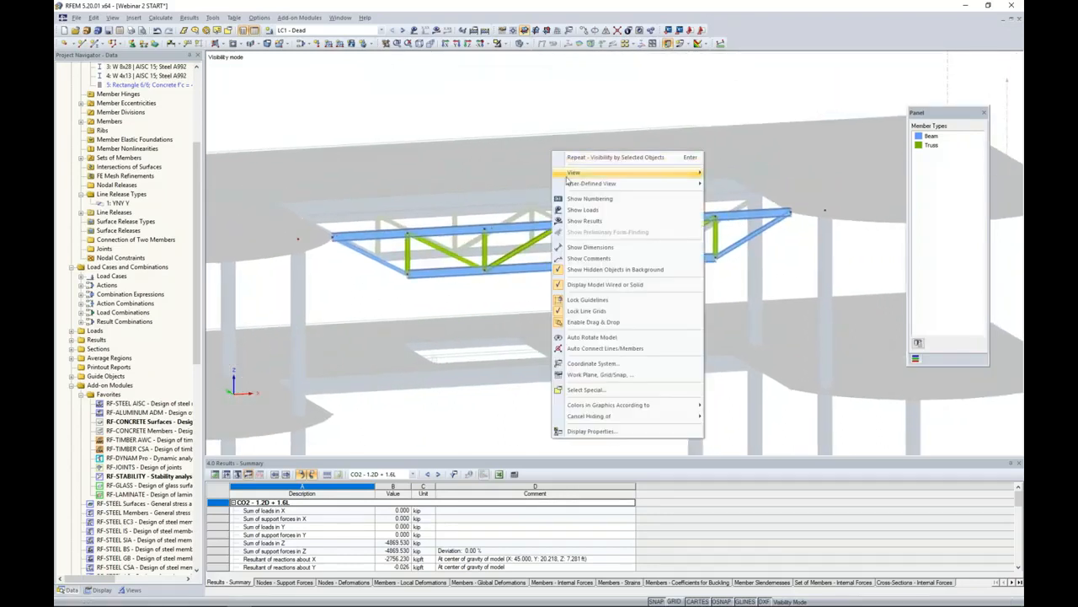
click(583, 269)
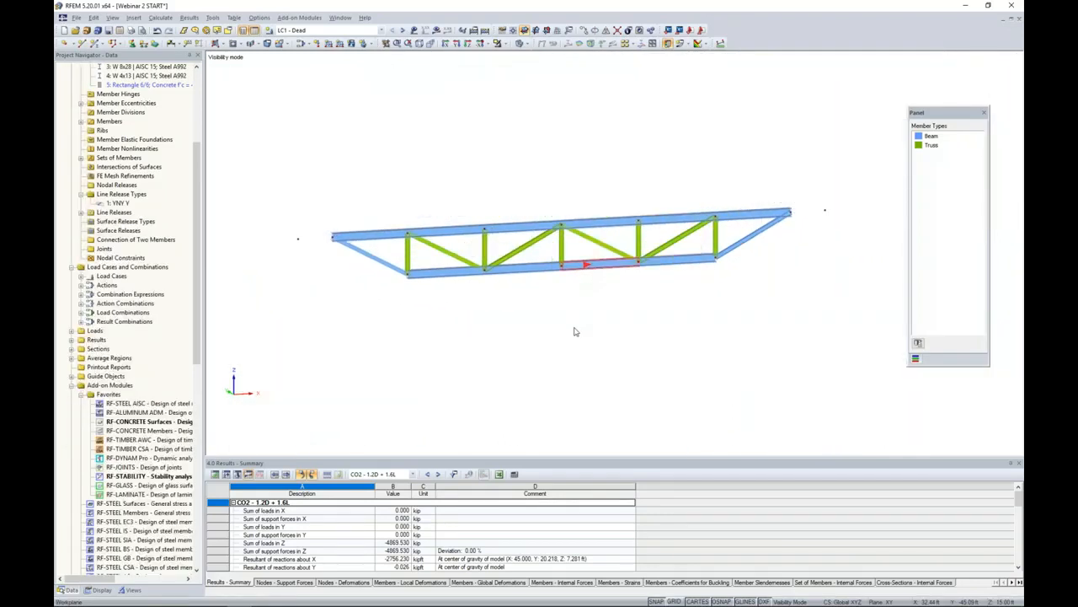
Inspect the truss's bottom-chord node where two diagonals and a vertical meet, and switch the model to wireframe display
middle_drag(500, 304, 509, 301)
scroll(496, 285, up, 3)
scroll(495, 285, up, 4)
middle_drag(494, 294, 499, 335)
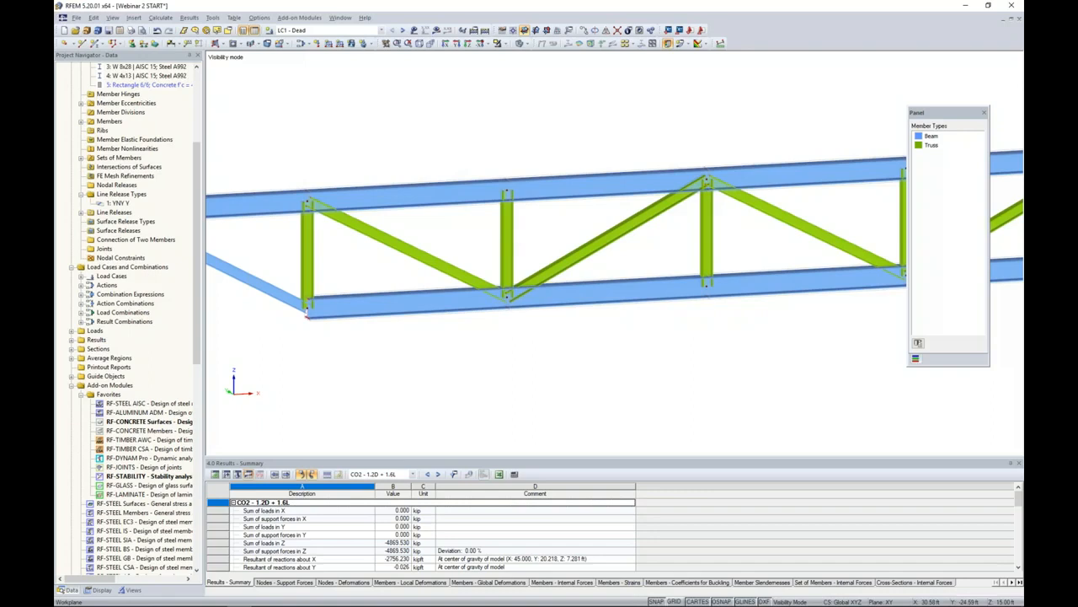
ctrl+middle_drag(505, 339, 480, 329)
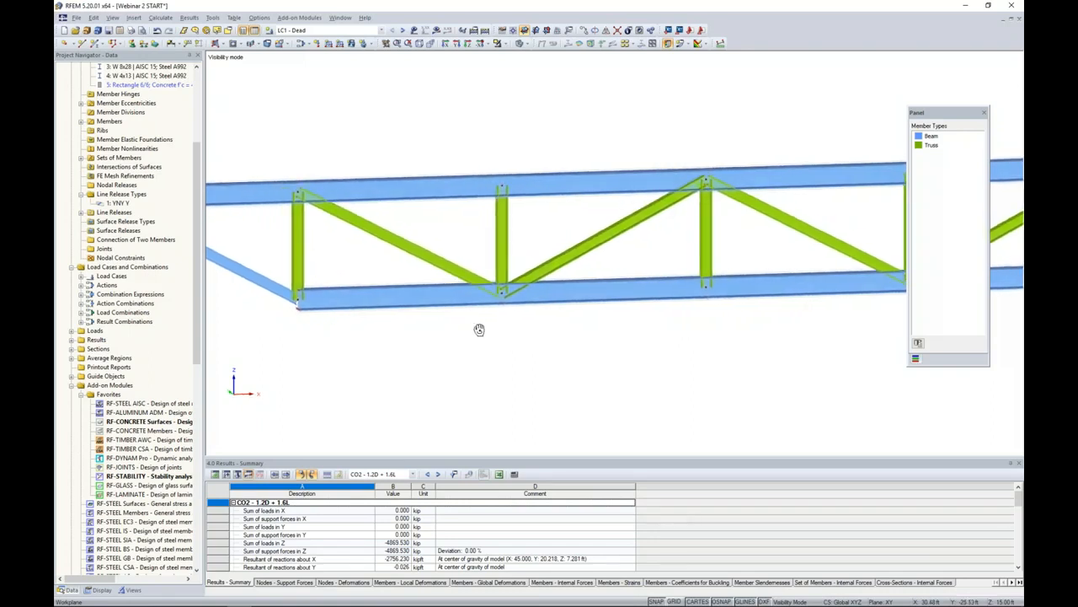
scroll(511, 327, up, 3)
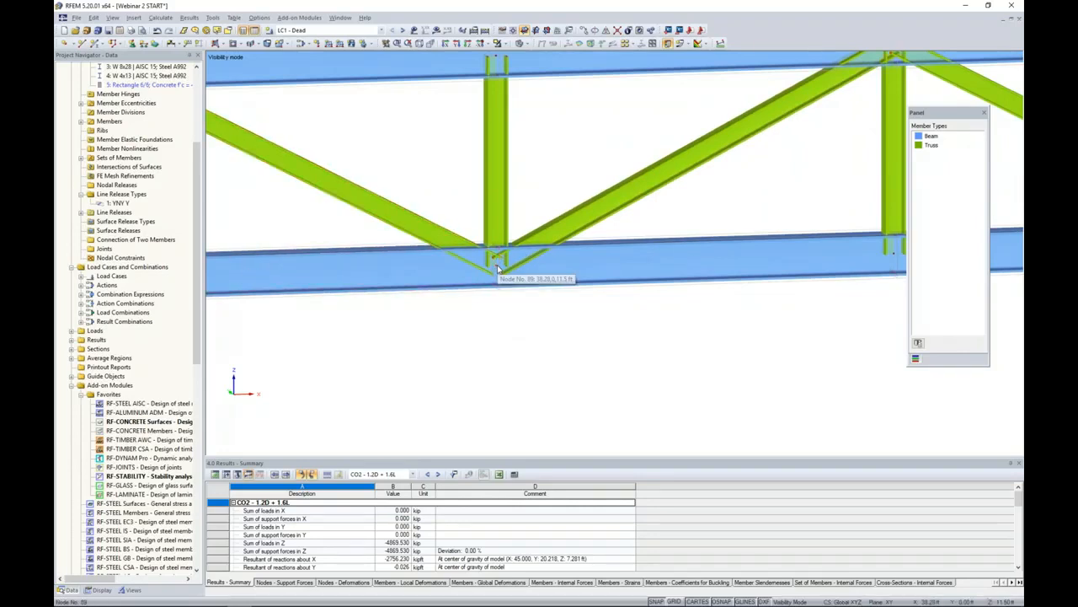
click(525, 44)
click(534, 55)
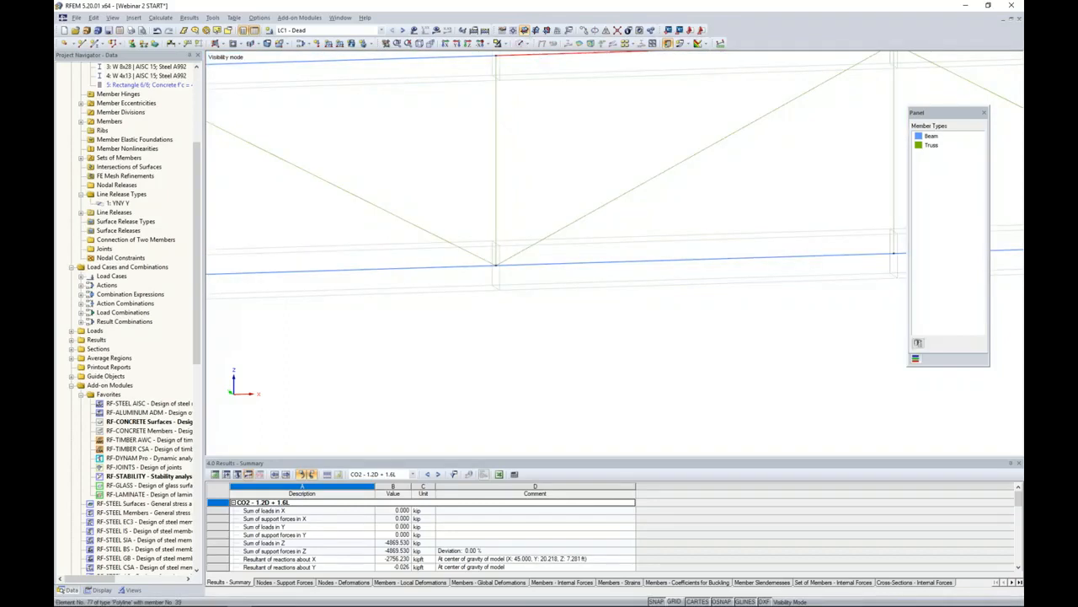
Reverse the orientation of the bottom chord member and diagonal left of the joint node, accepting deletion of the results and FE mesh
drag(488, 297, 477, 279)
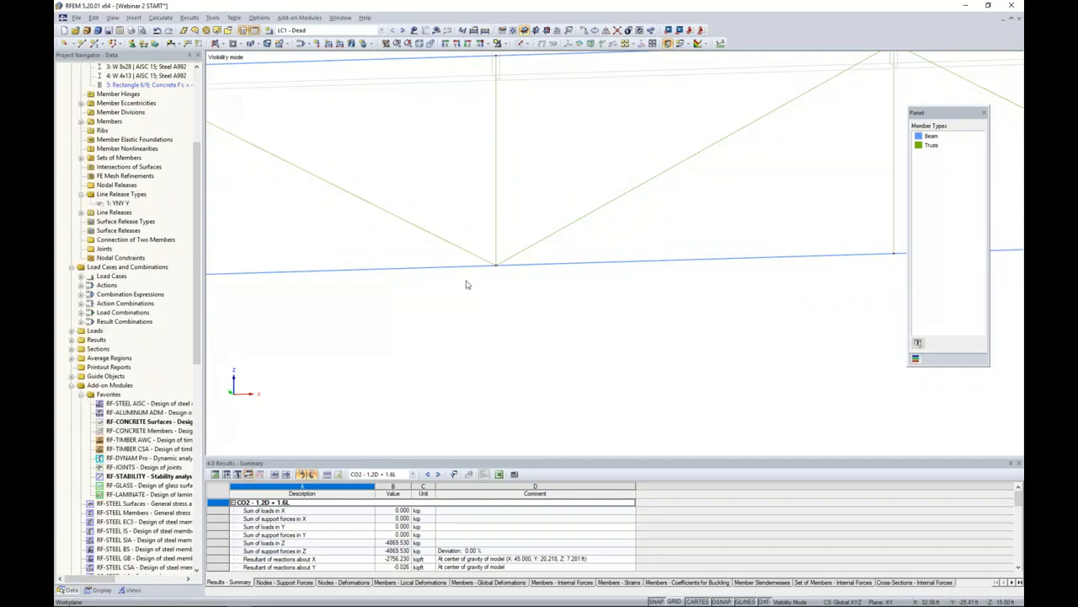
click(456, 268)
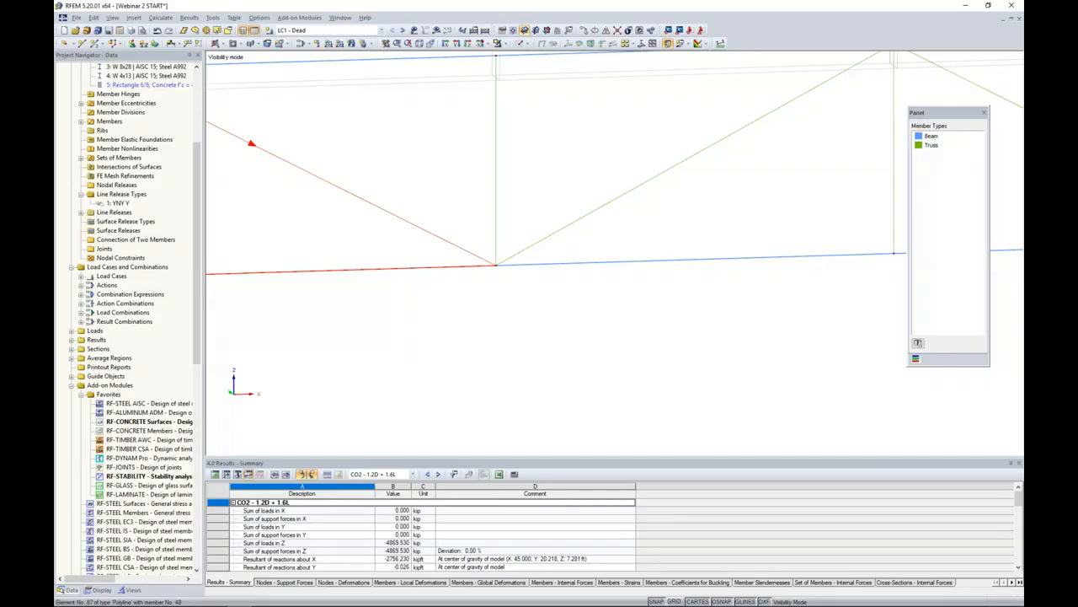
right_click(462, 248)
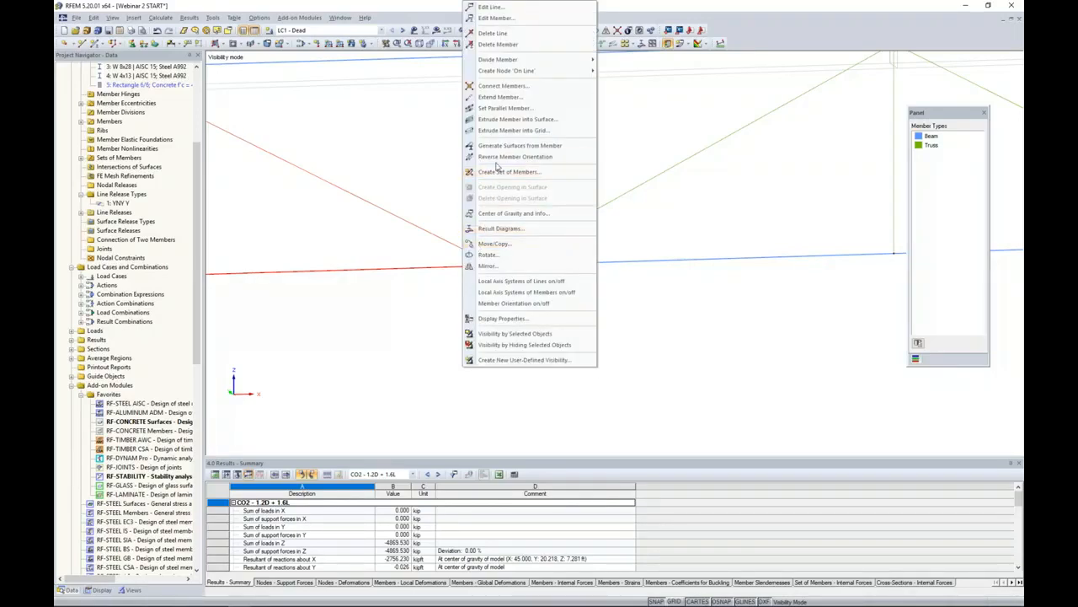
click(497, 158)
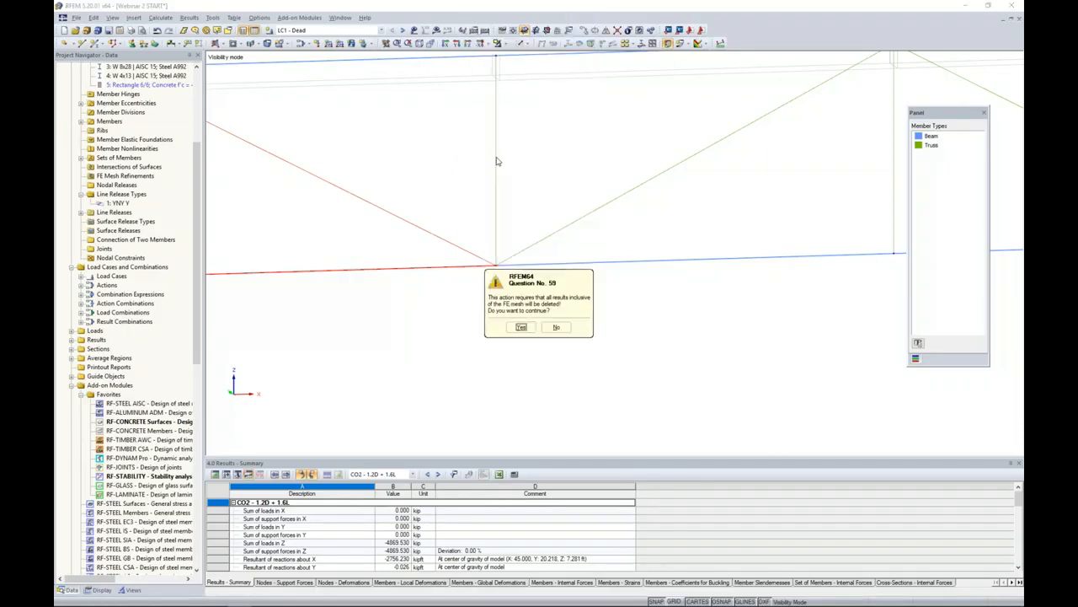
click(521, 327)
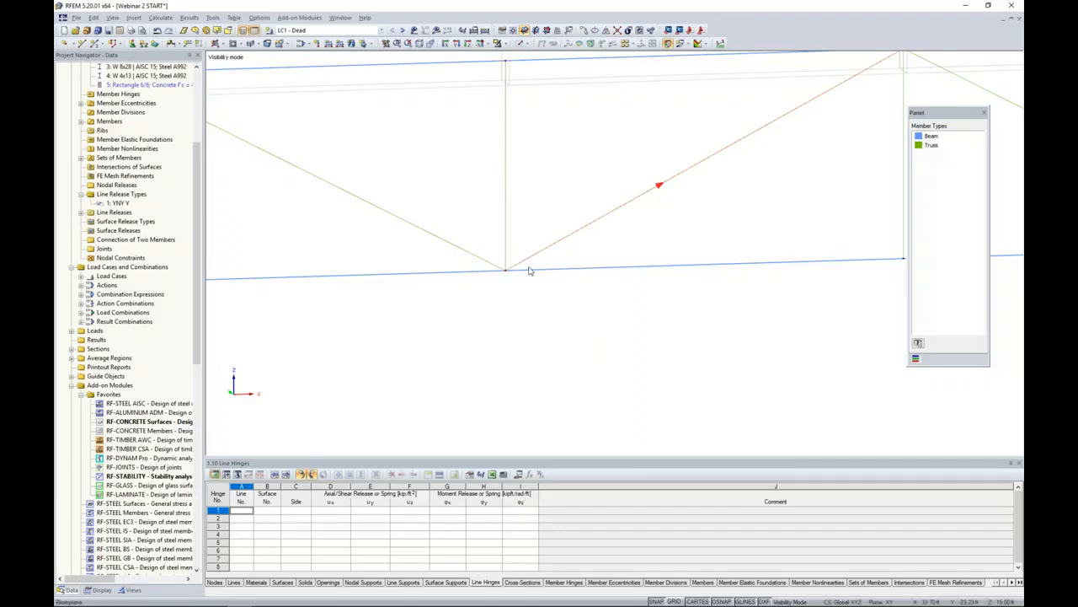
Divide the five members meeting at the bottom-chord node with new intermediate nodes 2.0 ft from each member start
drag(585, 319, 409, 196)
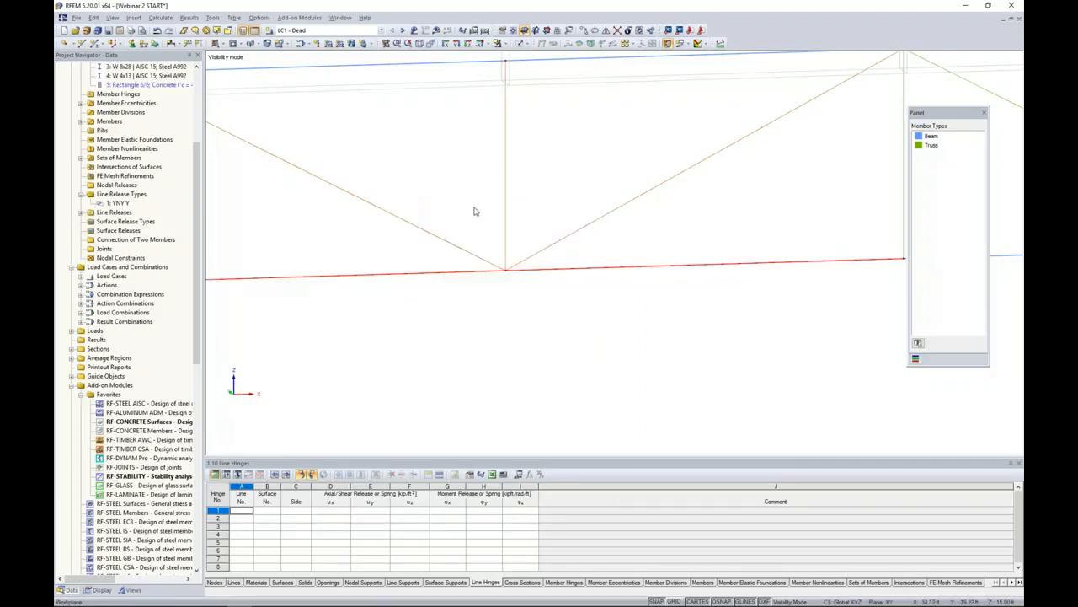
right_click(506, 206)
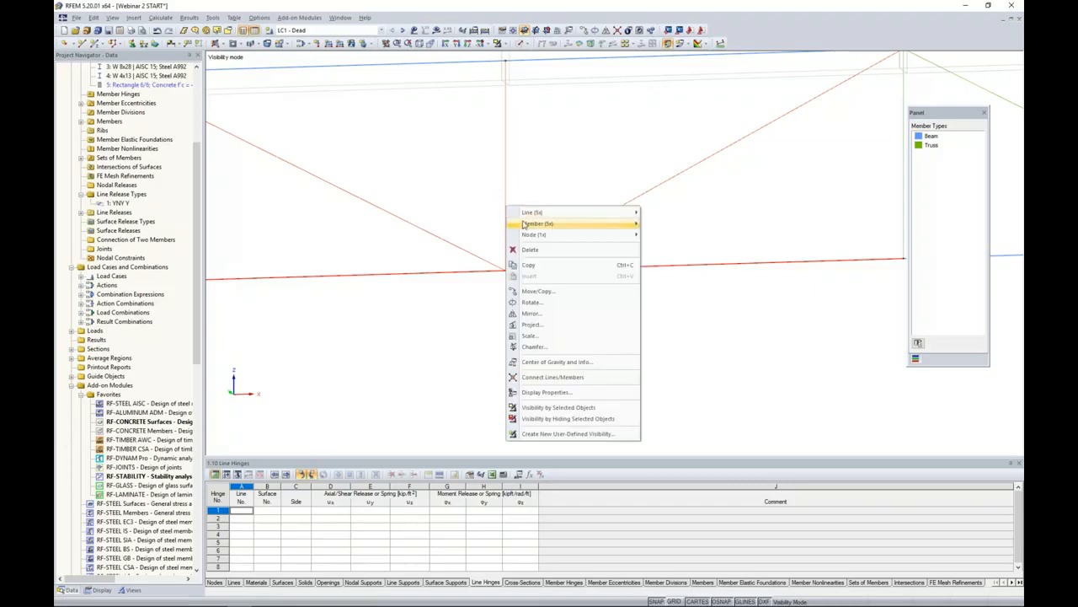
mouse_move(527, 224)
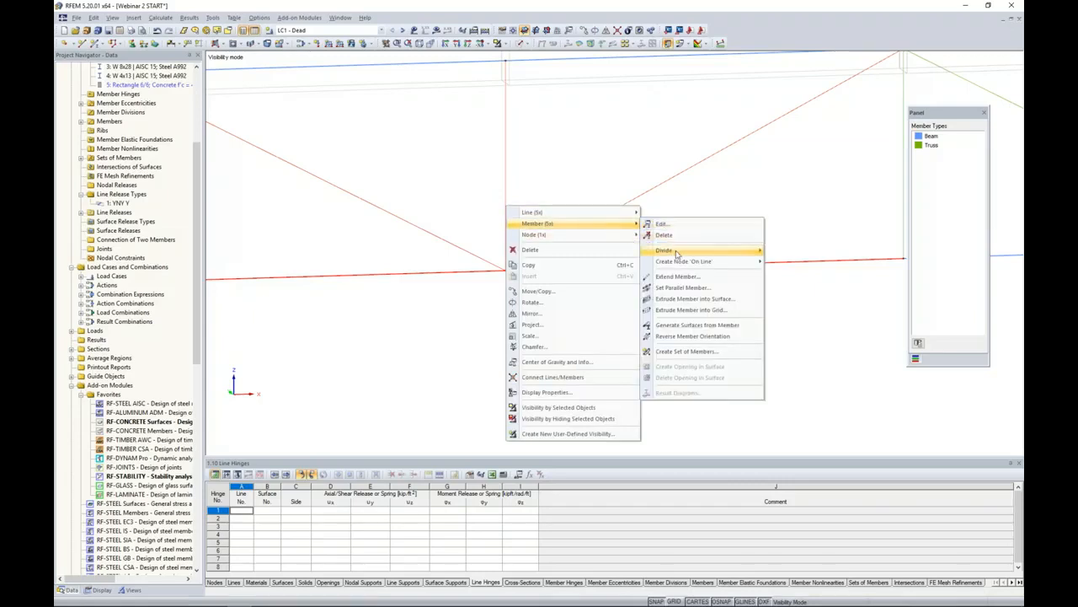
mouse_move(676, 252)
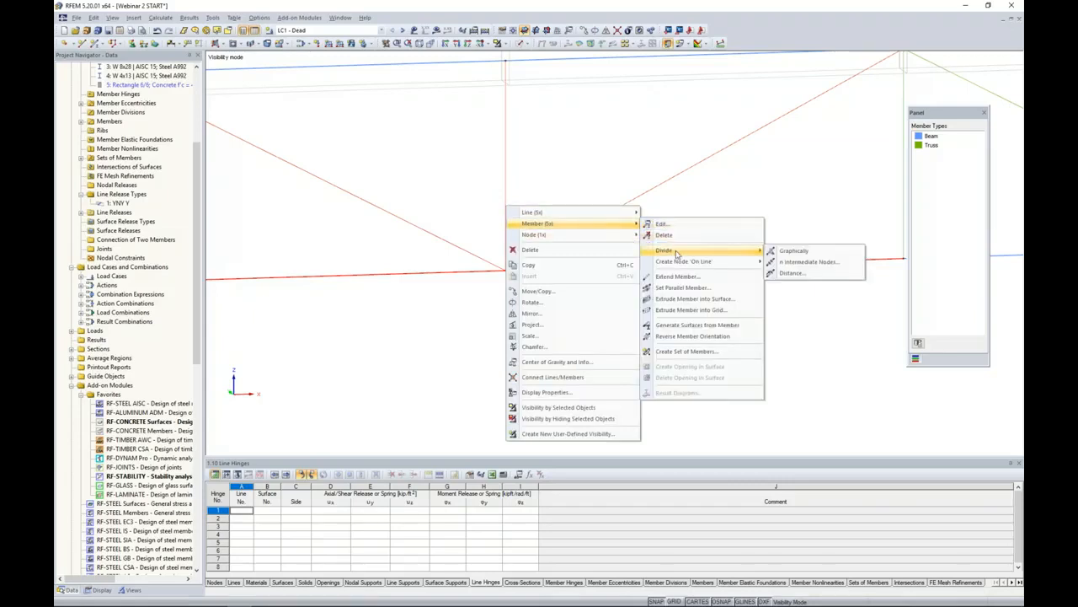
click(790, 275)
click(551, 322)
text(2.0)
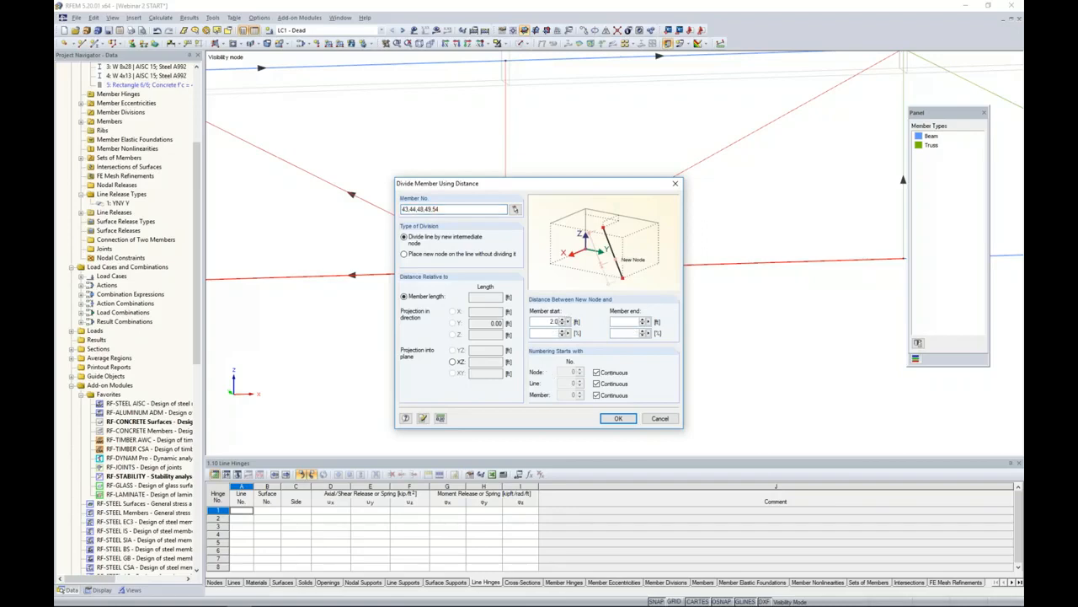
click(618, 417)
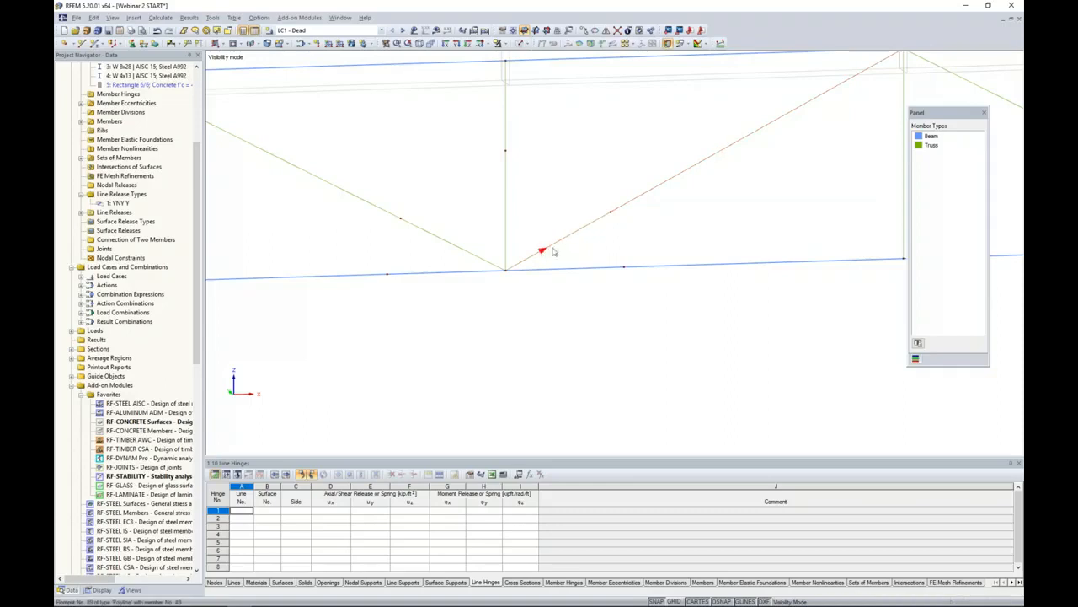
Generate surfaces from the five short member segments around the bottom-chord node
drag(560, 322, 429, 208)
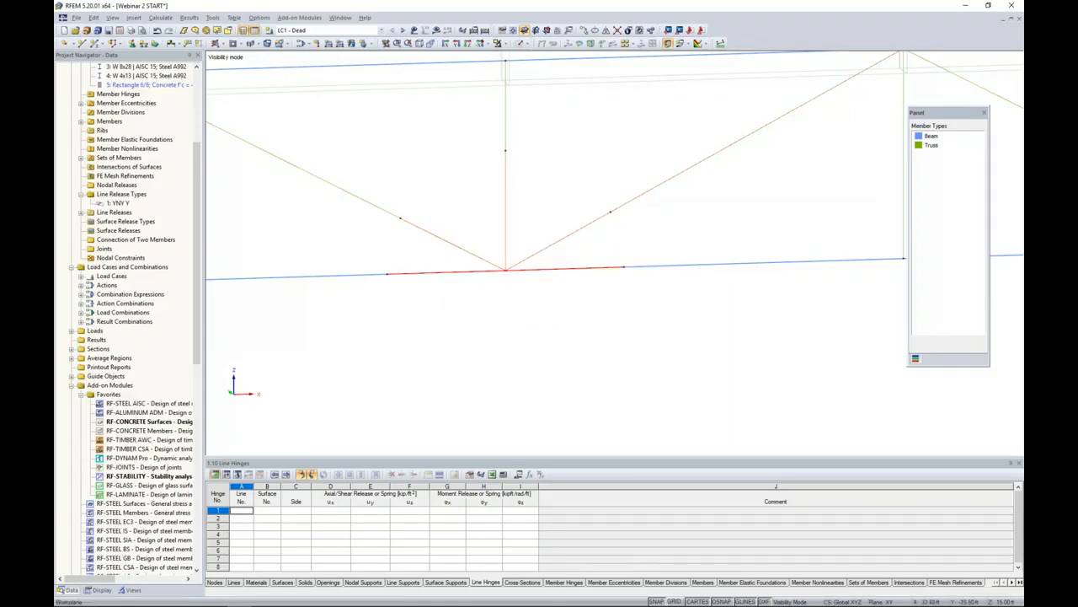
right_click(507, 206)
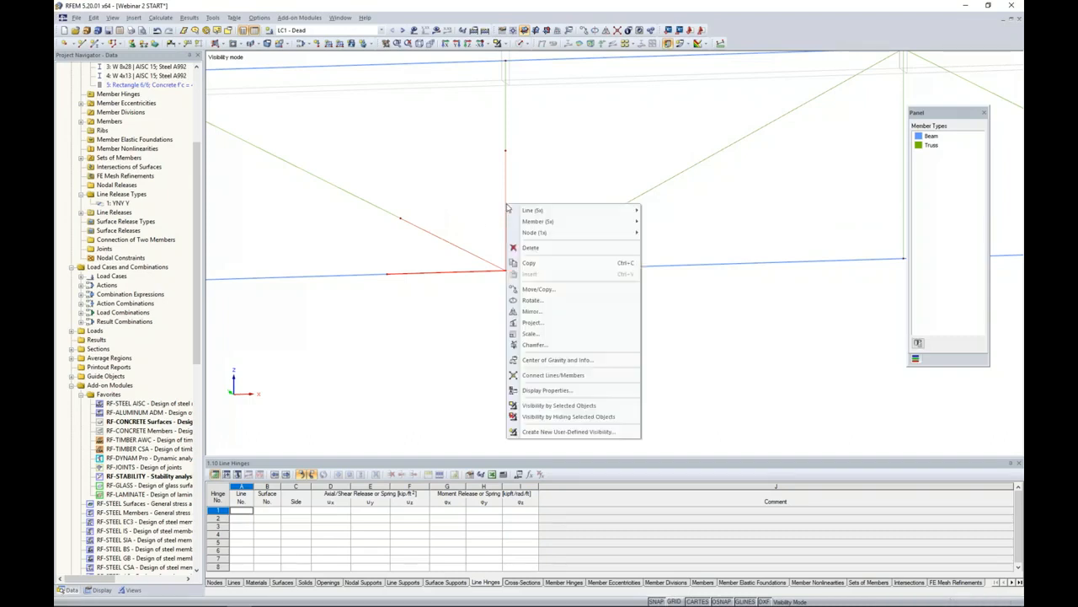
mouse_move(535, 222)
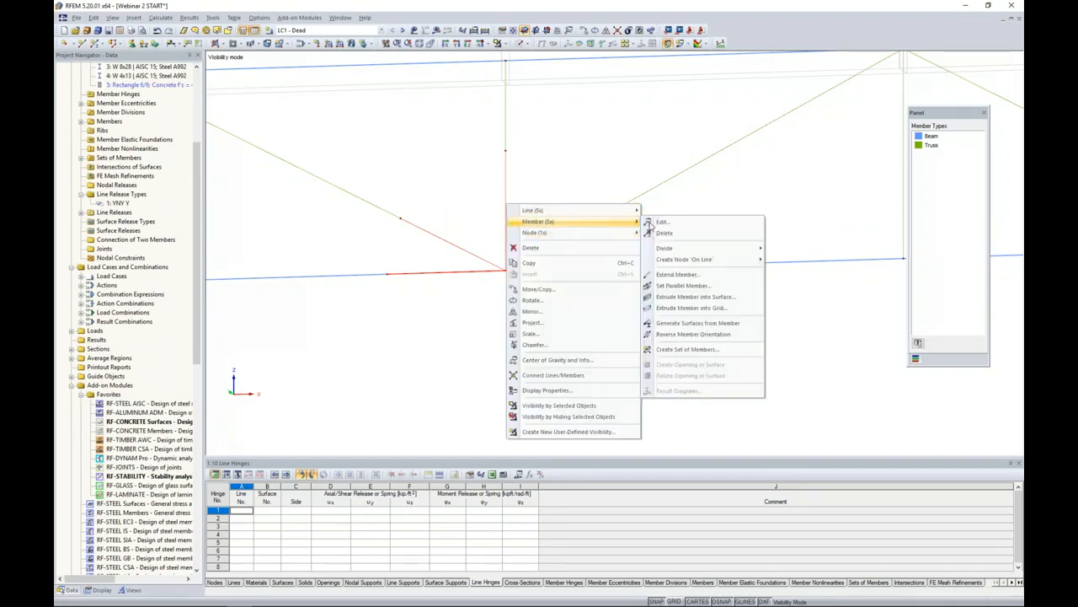
click(673, 325)
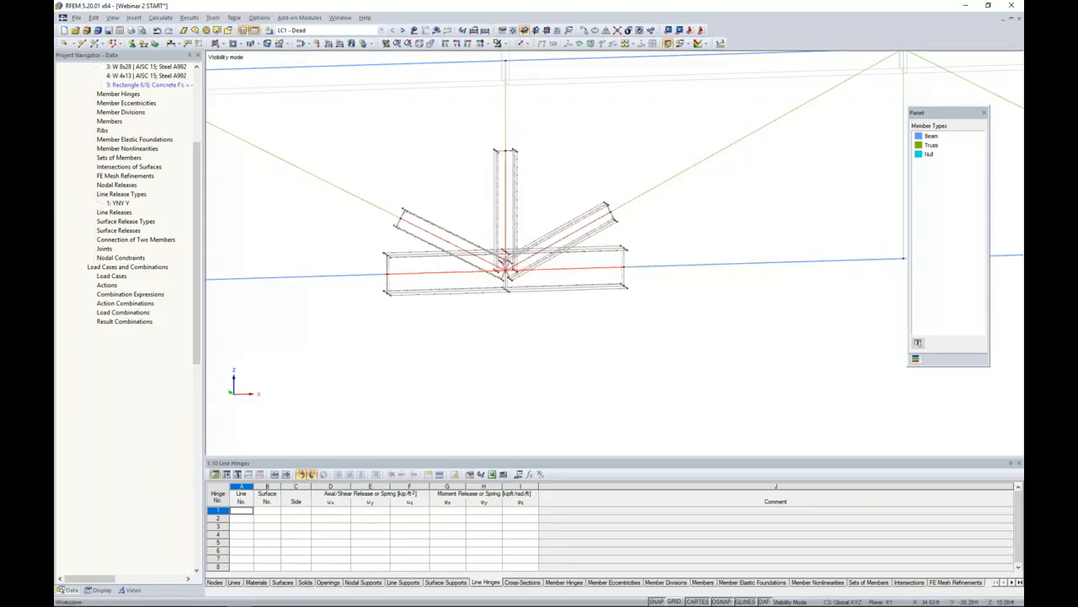
Inspect the generated joint surfaces and switch the model to the solid transparent display
ctrl+middle_drag(462, 324, 414, 359)
scroll(500, 322, up, 3)
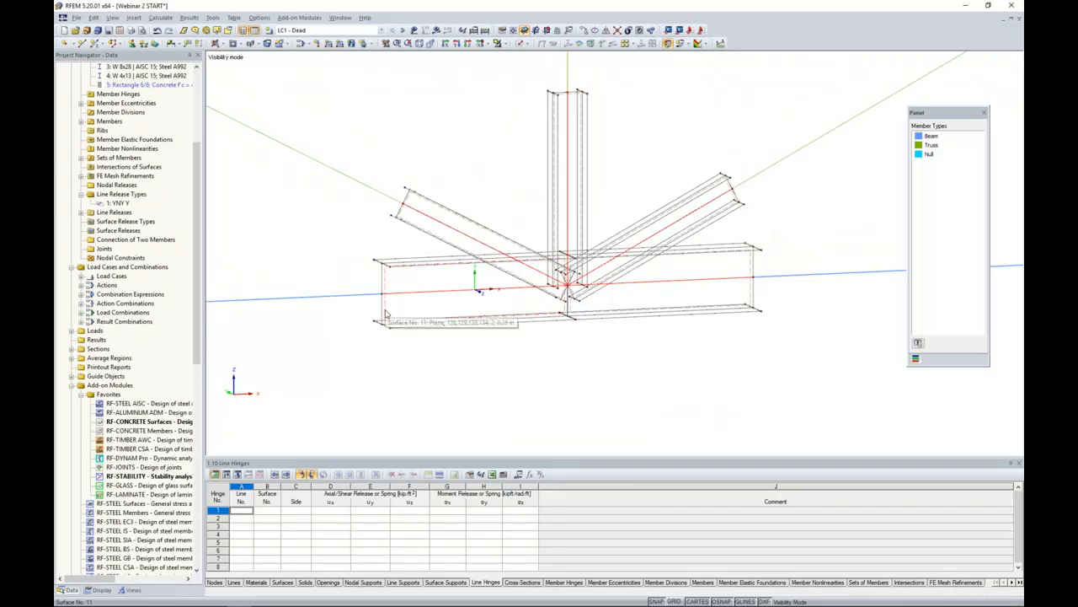
scroll(421, 362, down, 3)
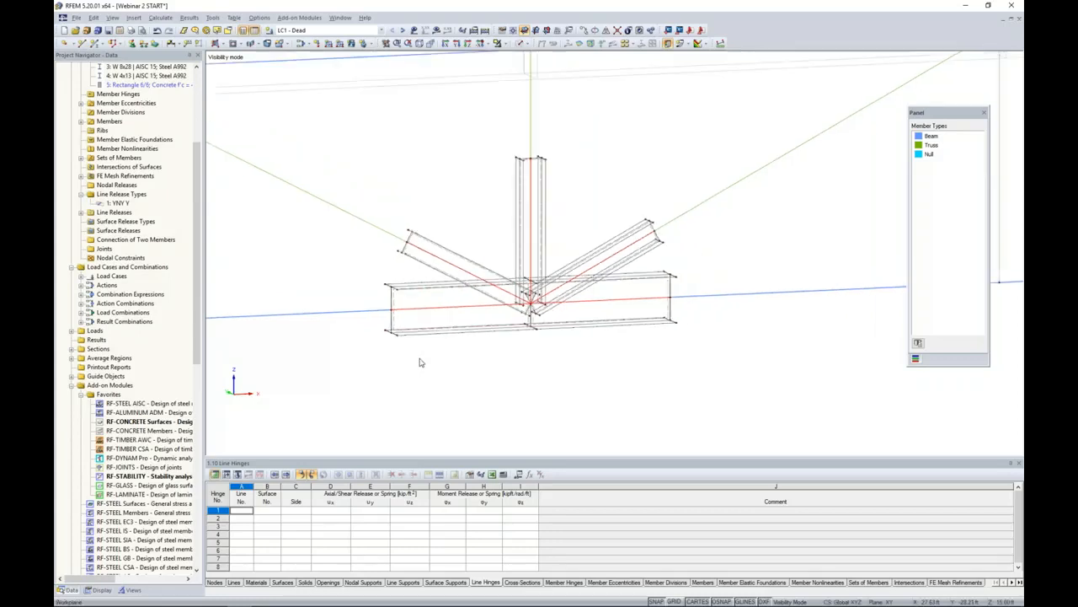
click(524, 42)
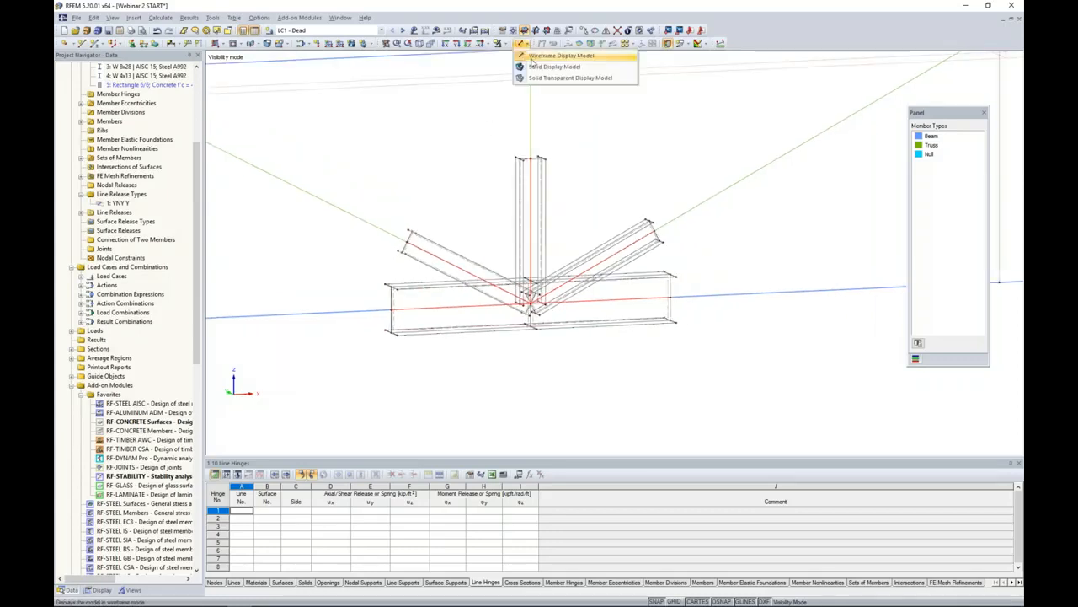
click(532, 78)
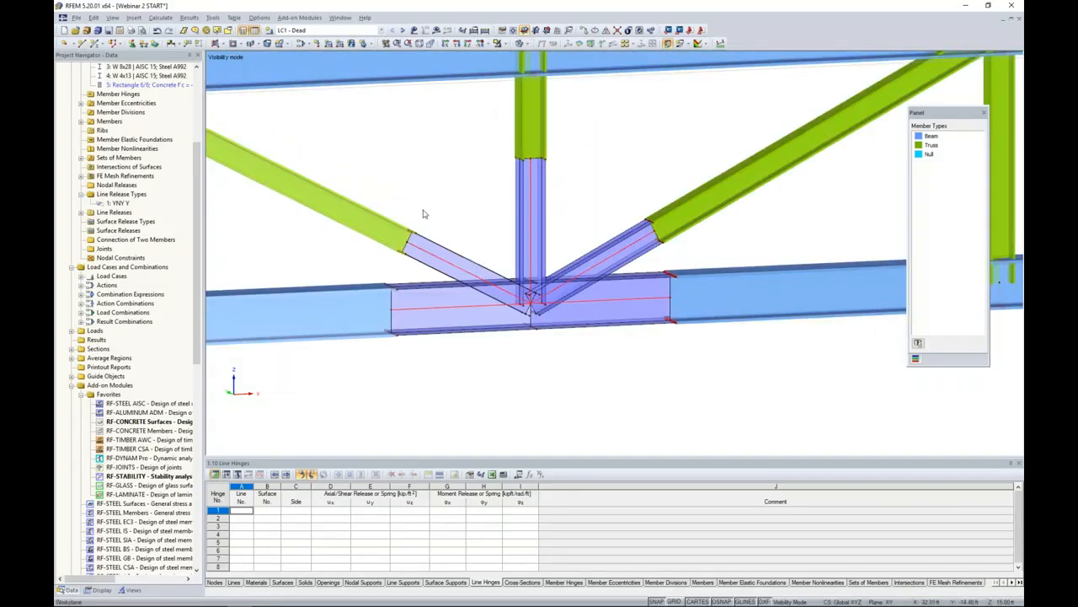
Clear the selection around the bottom-chord joint and switch the model to the wireframe display
scroll(425, 213, down, 1)
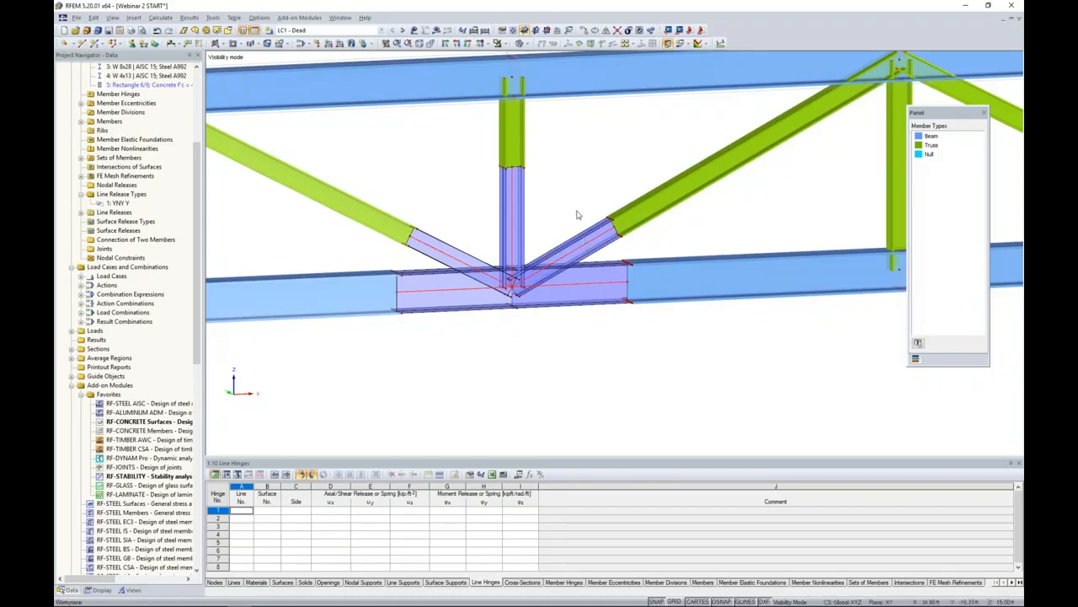
mouse_move(640, 224)
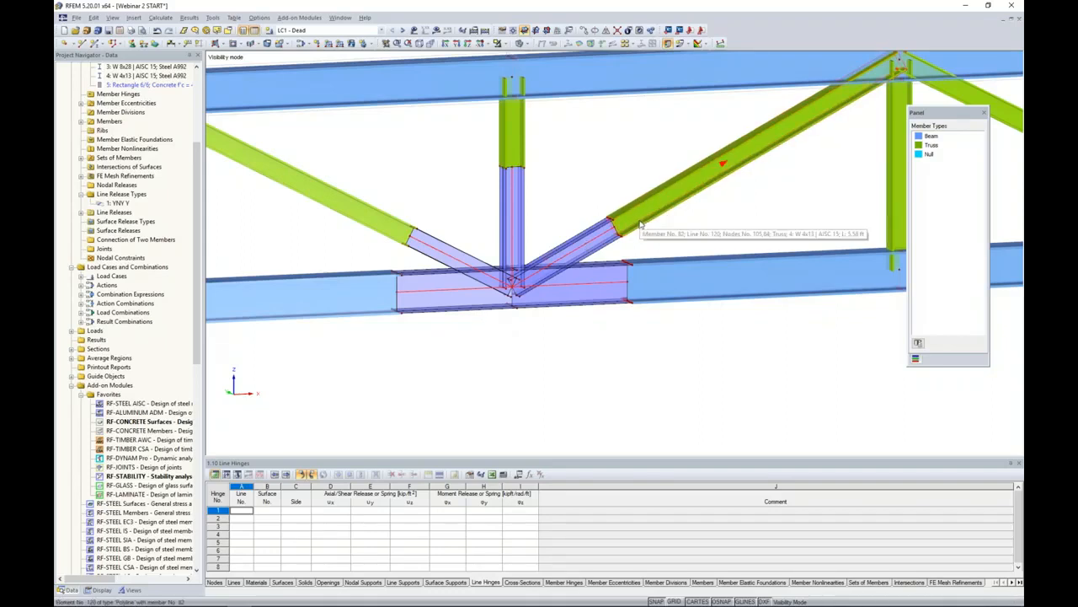
click(490, 323)
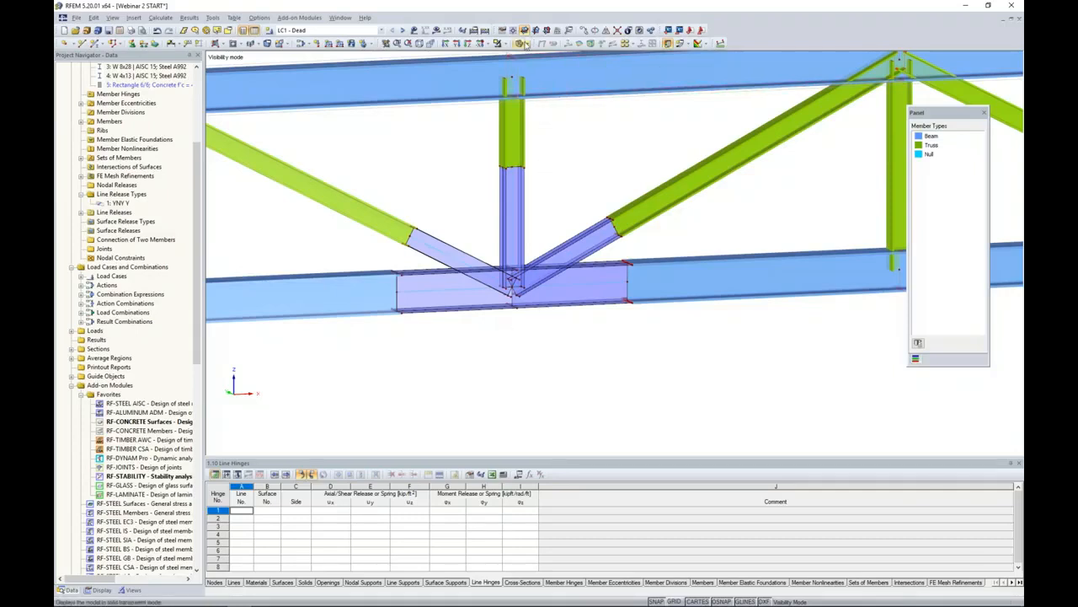
click(529, 44)
click(537, 55)
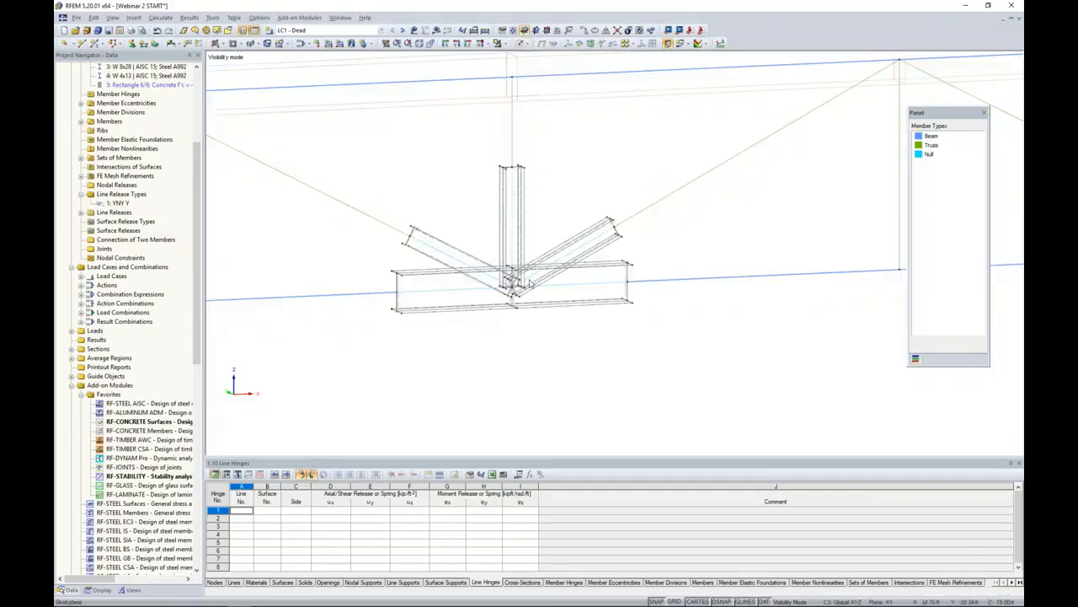
Delete the five leftover null members that meet at the bottom-chord joint node
scroll(508, 321, up, 6)
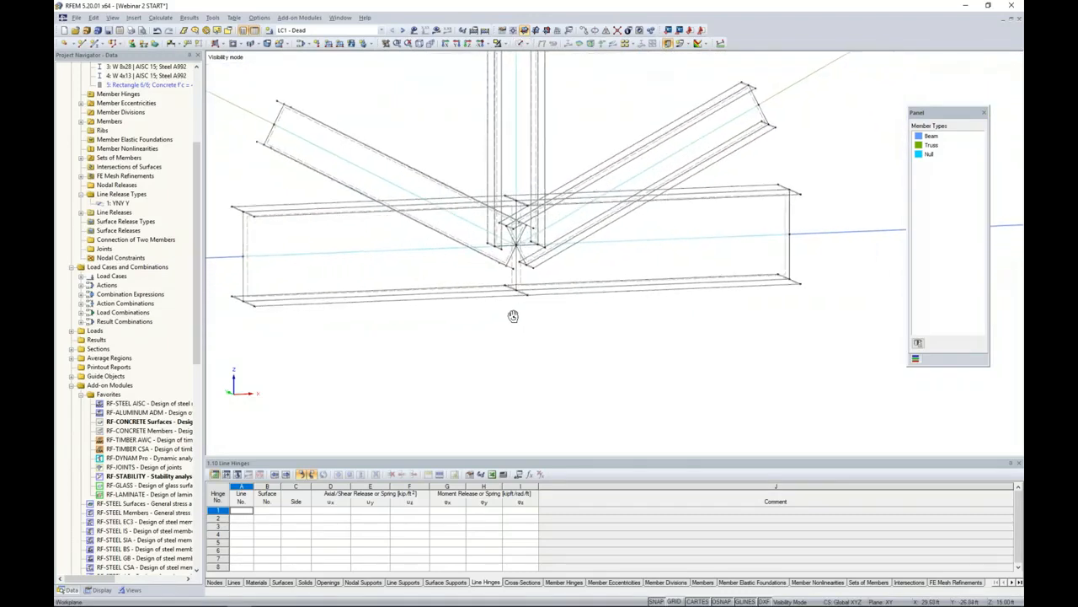
middle_drag(487, 231, 588, 279)
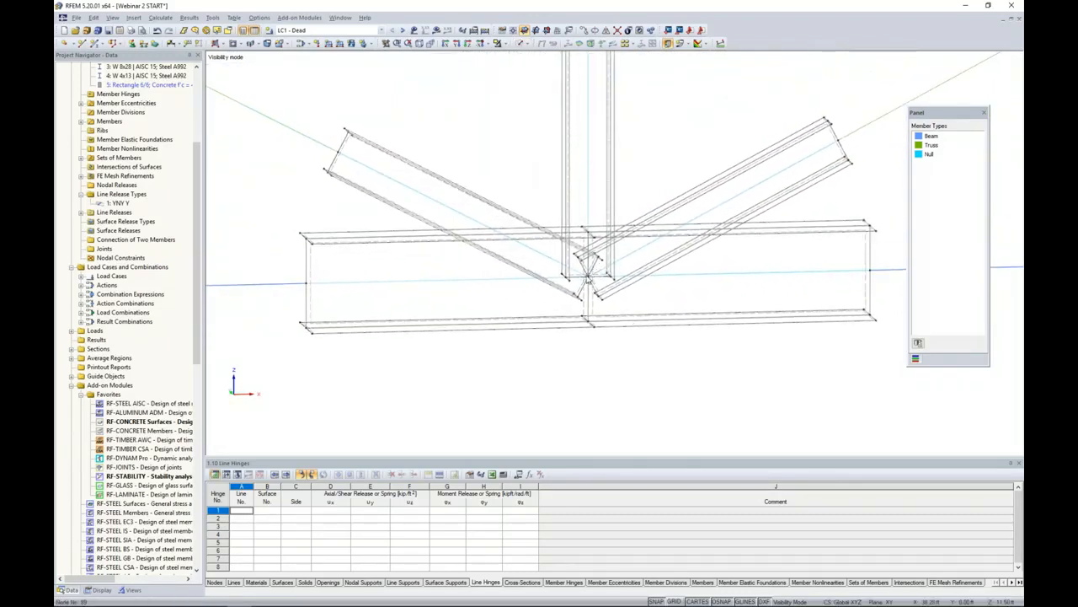
click(455, 279)
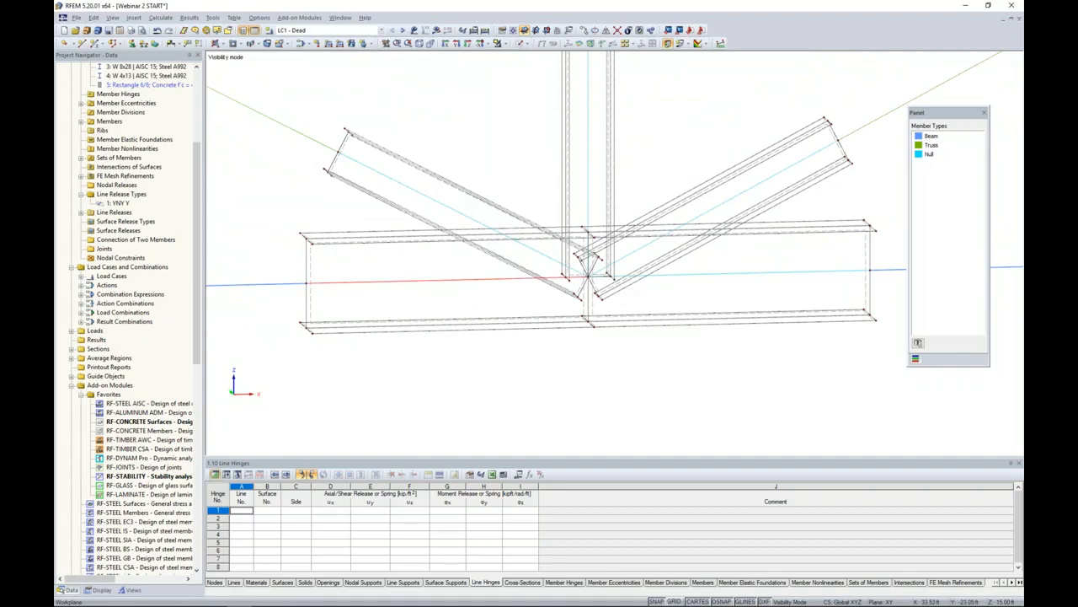
key(Delete)
click(433, 200)
key(Delete)
click(588, 143)
key(Delete)
click(725, 202)
key(Delete)
click(747, 274)
key(Delete)
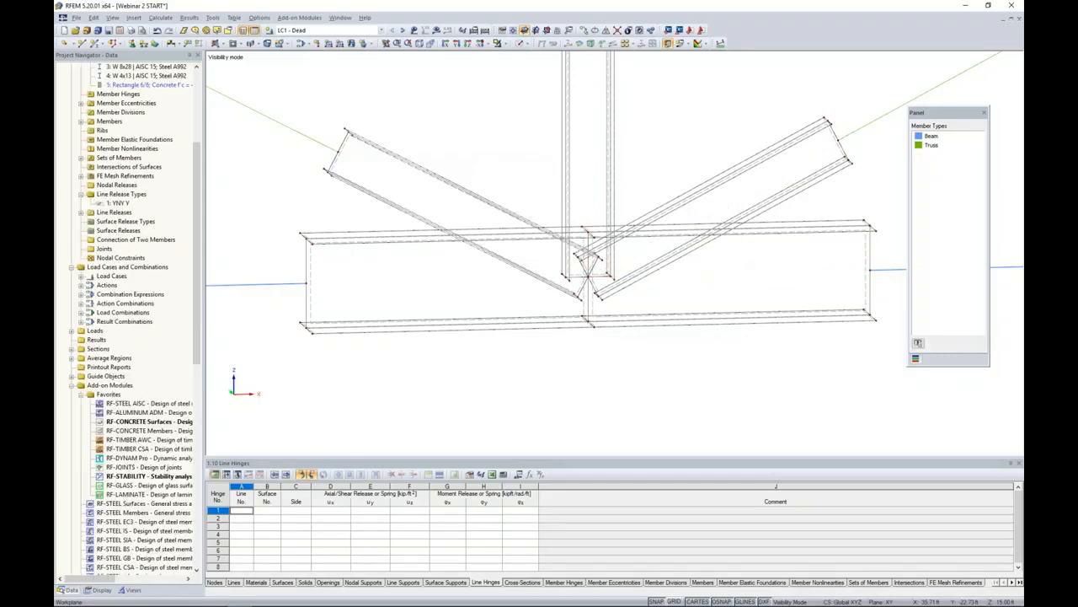
Move the end nodes of the left diagonal's lower and upper flanges up onto the bottom chord's top flange
ctrl+middle_drag(660, 313, 540, 304)
scroll(540, 304, up, 5)
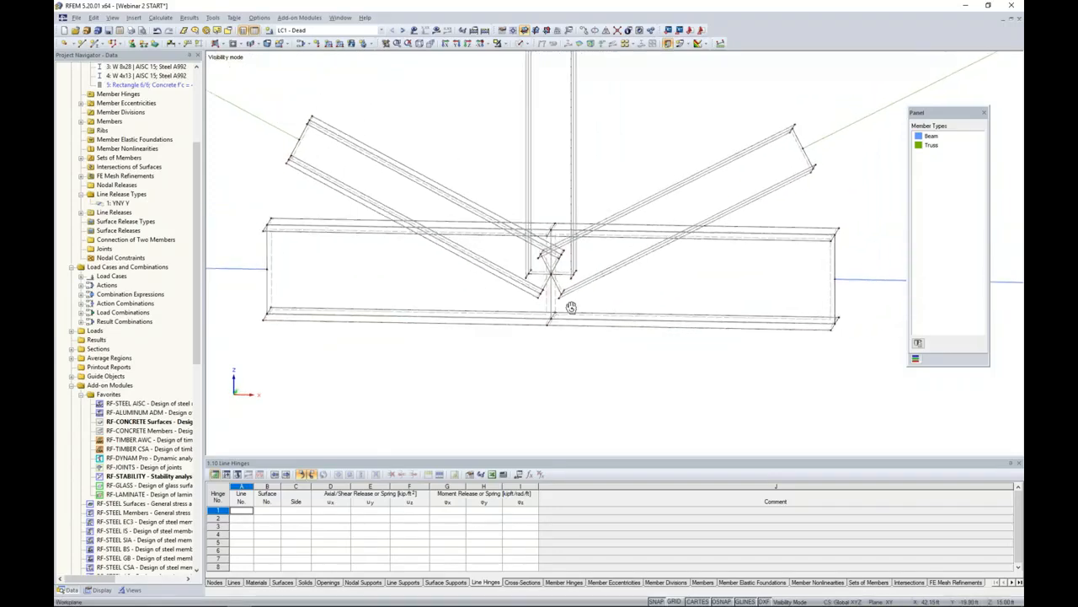
scroll(542, 303, up, 2)
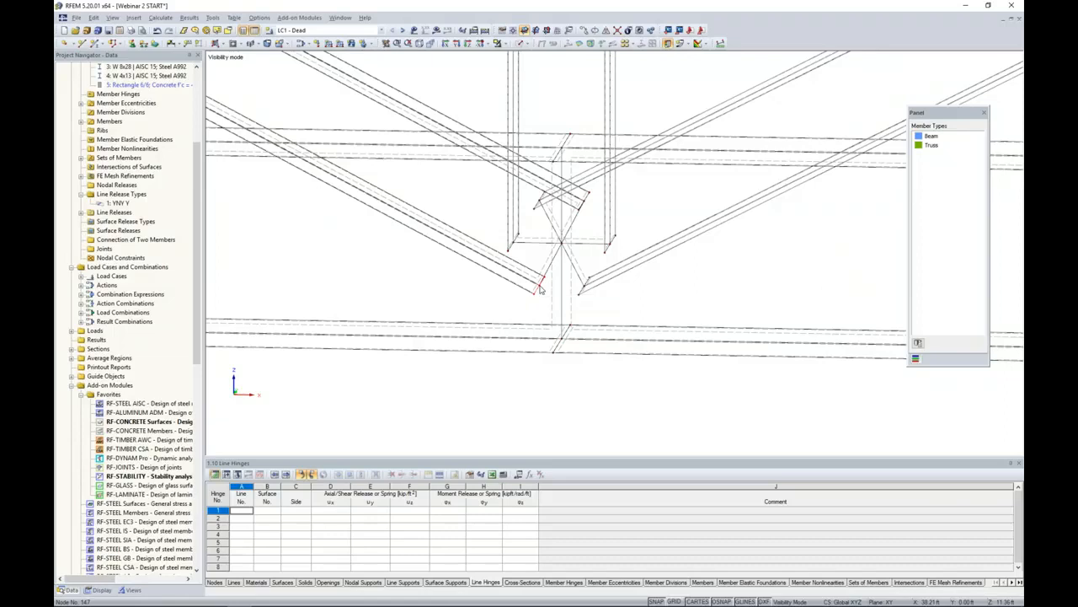
drag(285, 153, 271, 146)
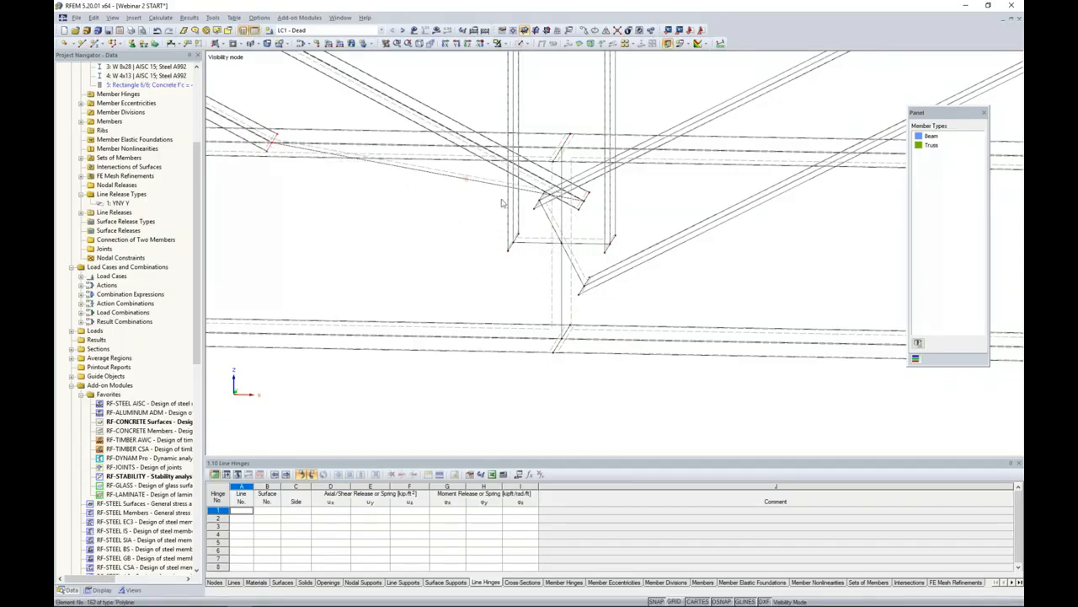
mouse_move(592, 220)
ctrl+middle_down()
mouse_move(605, 217)
mouse_move(573, 221)
ctrl+middle_up()
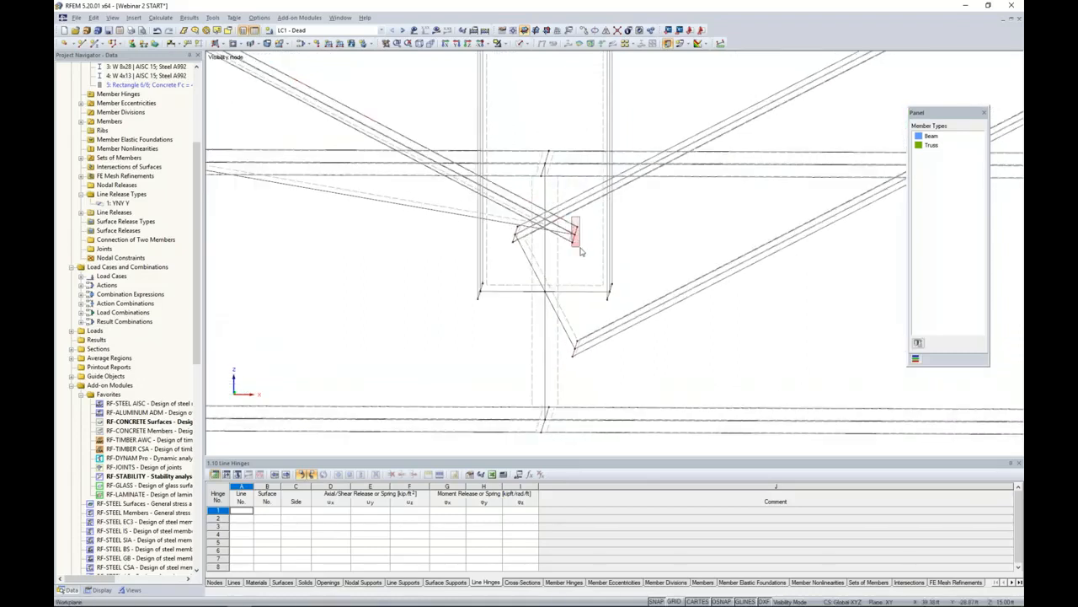
click(576, 238)
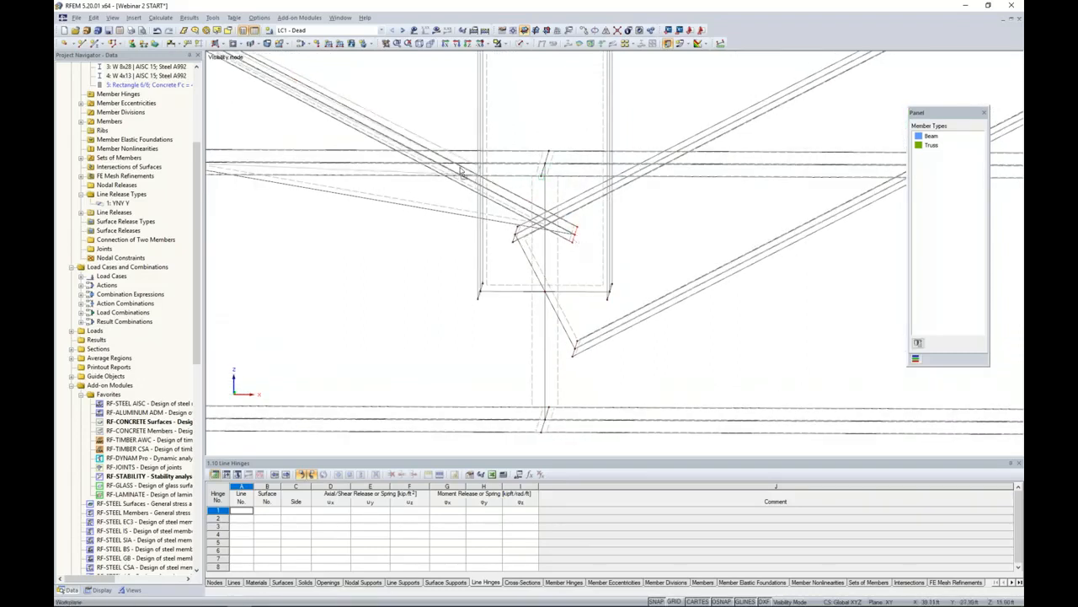
drag(435, 165, 437, 164)
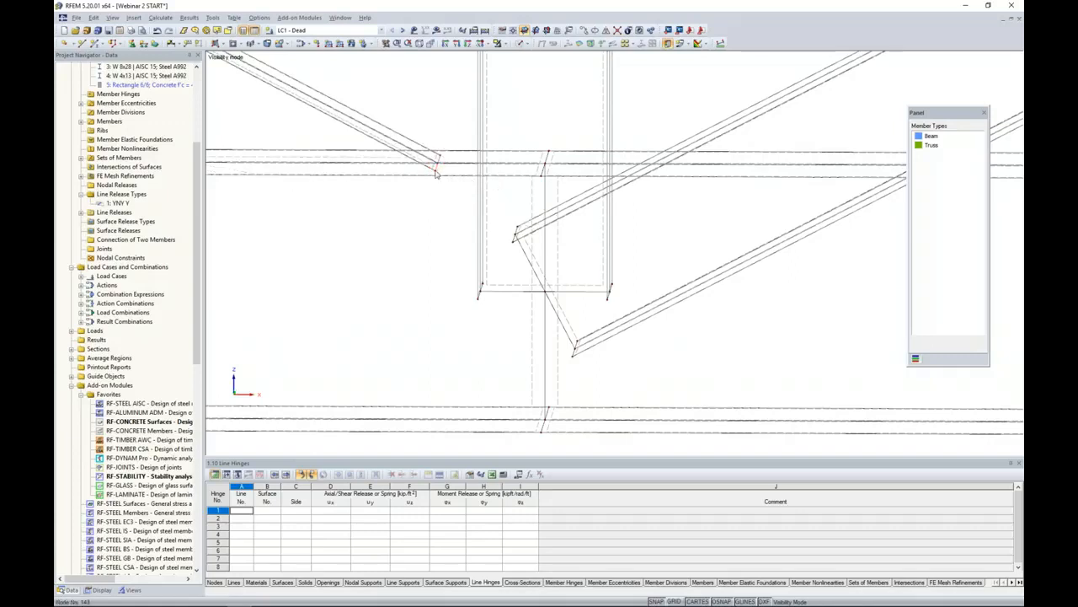
Move the end nodes of the right diagonal's upper and lower flanges up onto the bottom chord's top flange
scroll(464, 191, down, 2)
scroll(464, 195, down, 1)
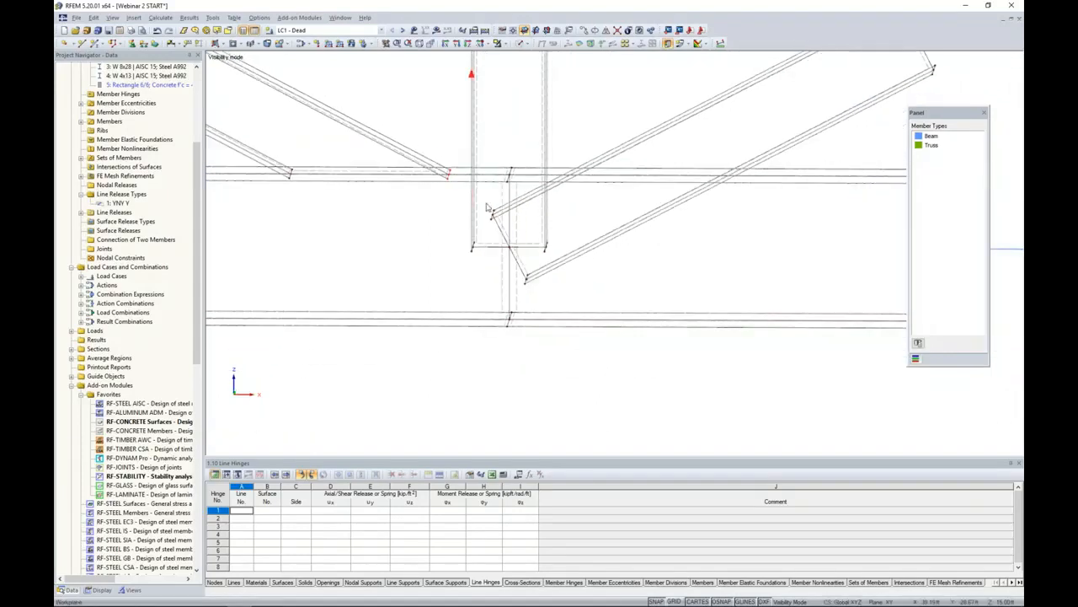
drag(497, 222, 593, 161)
scroll(505, 213, up, 2)
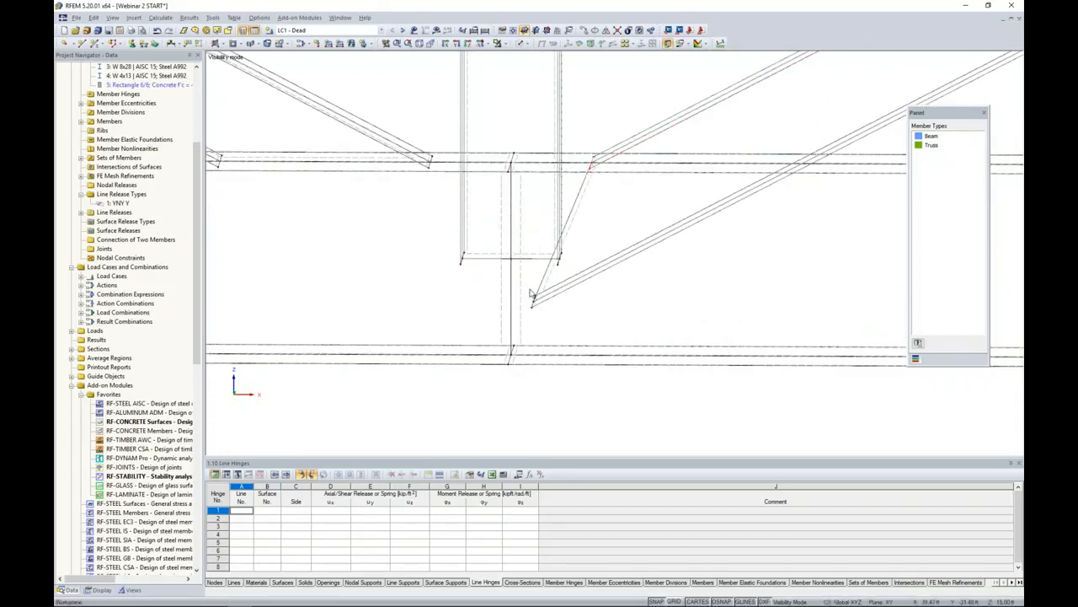
drag(524, 288, 798, 171)
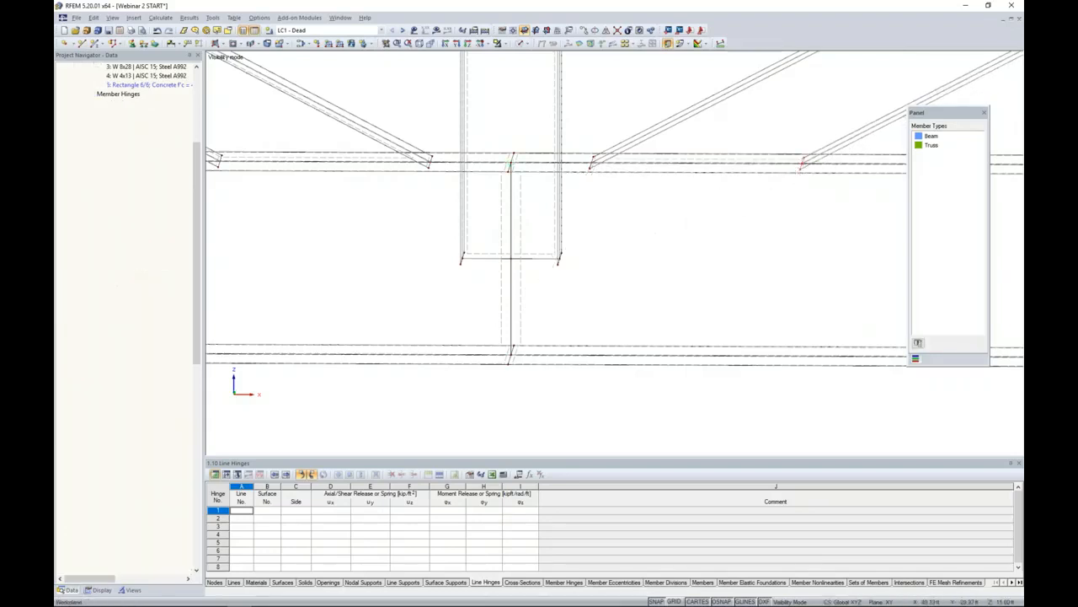
Move the lower end nodes of both flanges of the vertical up onto the bottom chord's top flange
drag(450, 248, 478, 285)
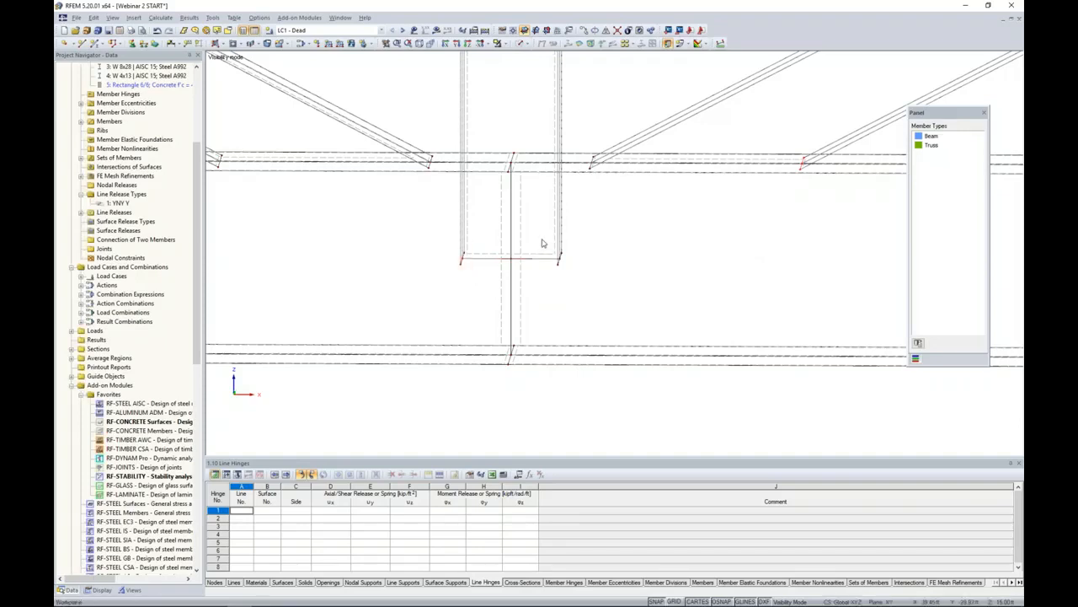
drag(543, 243, 577, 281)
scroll(580, 251, up, 1)
scroll(582, 250, up, 3)
scroll(582, 251, down, 2)
ctrl+middle_drag(582, 250, 569, 308)
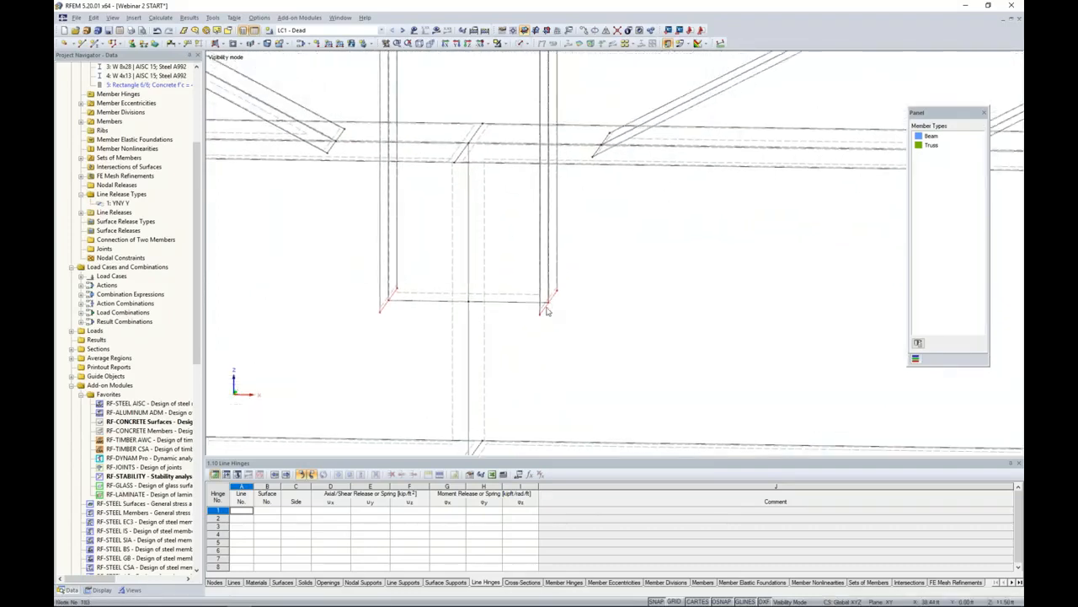
drag(549, 304, 549, 144)
scroll(573, 225, down, 5)
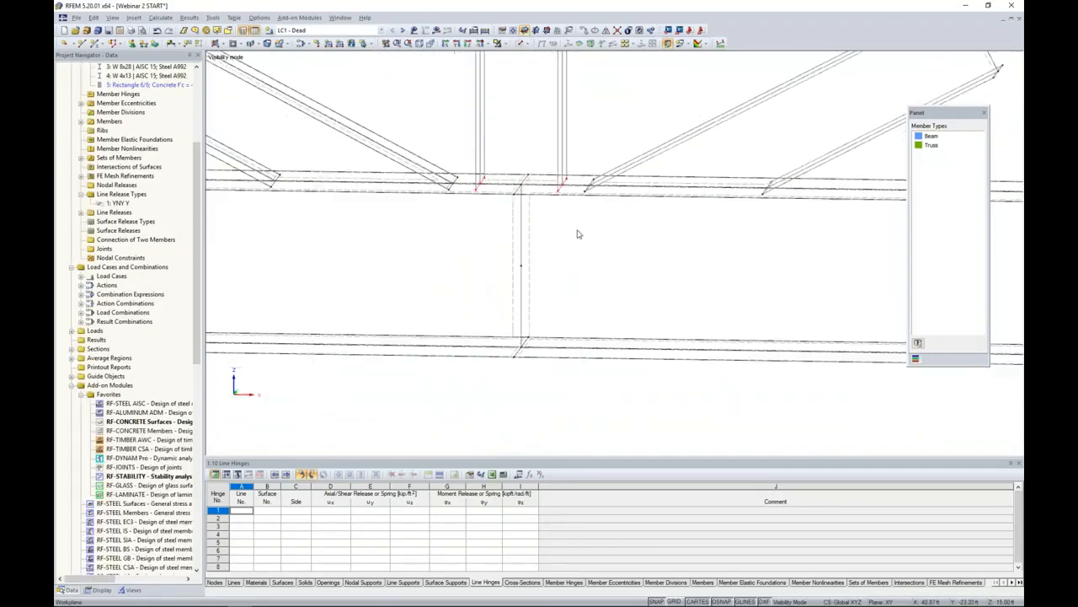
scroll(573, 246, down, 1)
ctrl+middle_drag(494, 341, 552, 364)
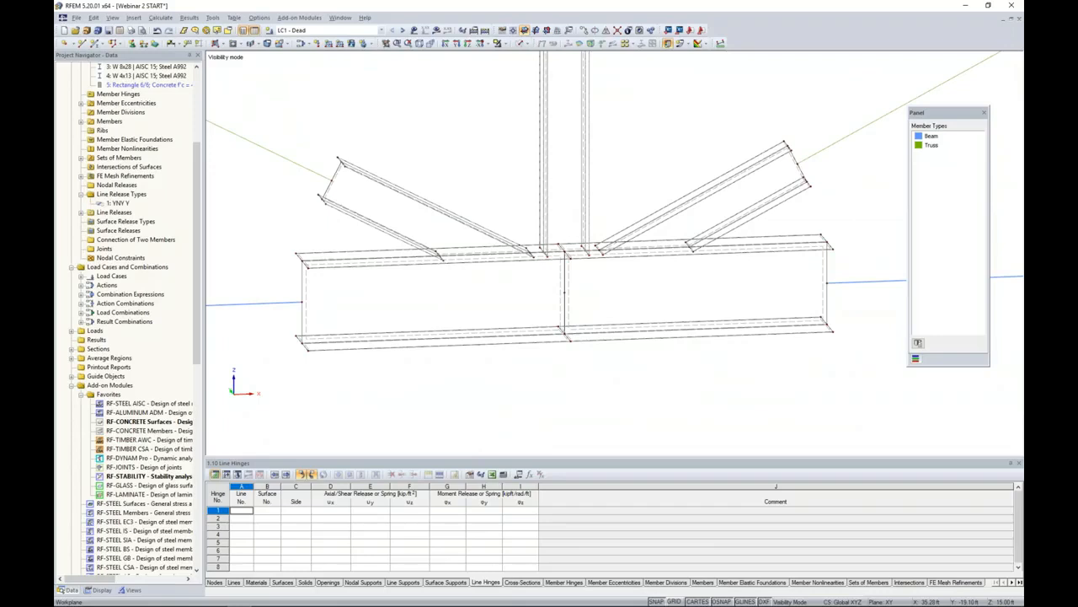
ctrl+middle_drag(556, 362, 585, 344)
middle_drag(397, 375, 440, 390)
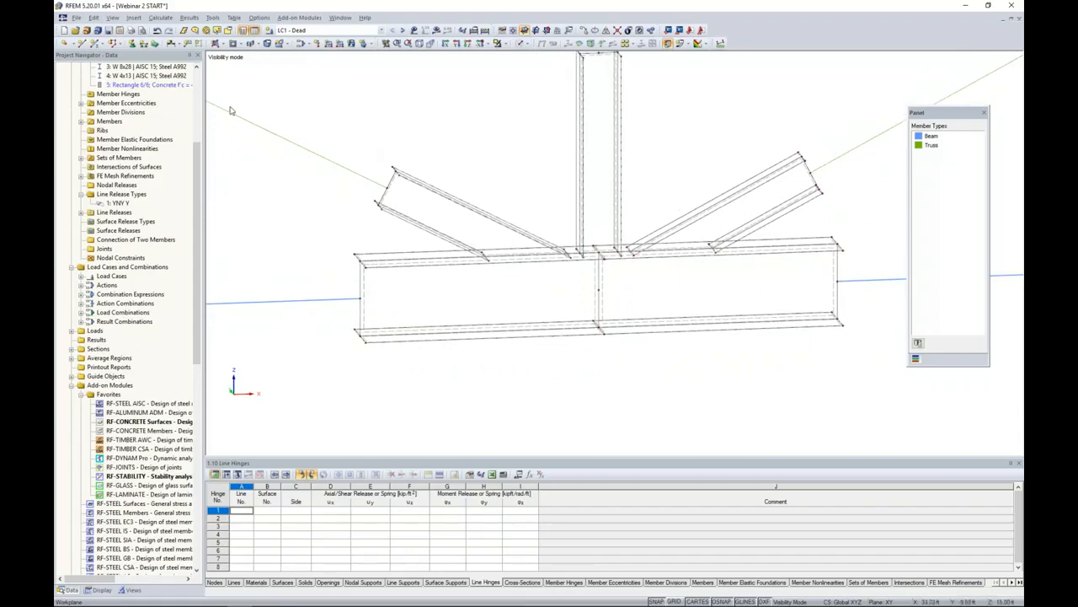
Draw a polygonal surface with Rigid stiffness across the outer end of the left diagonal through its four flange corners
scroll(384, 195, up, 3)
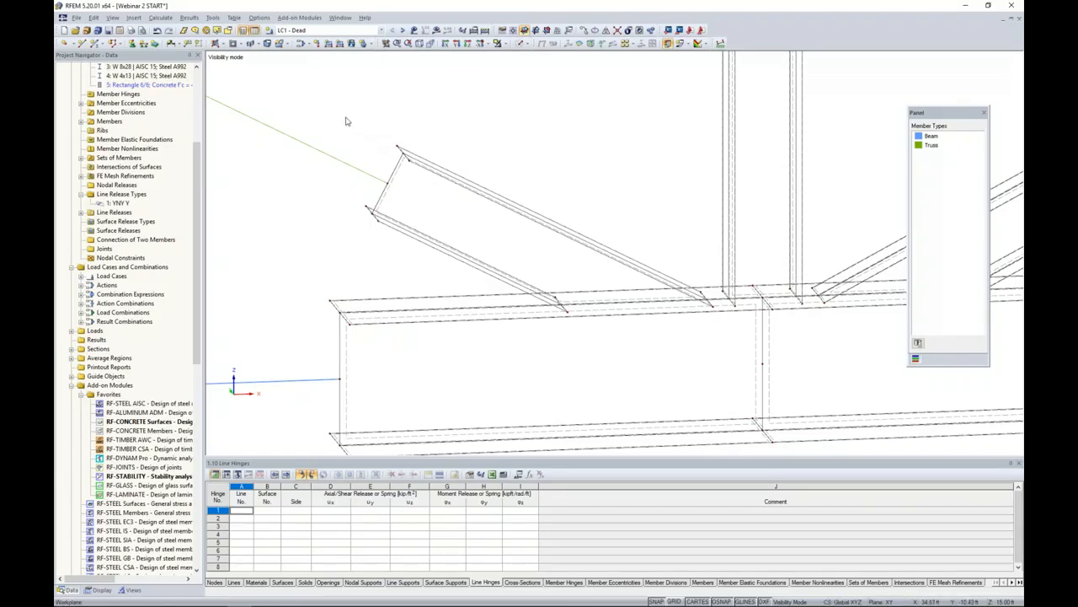
click(223, 46)
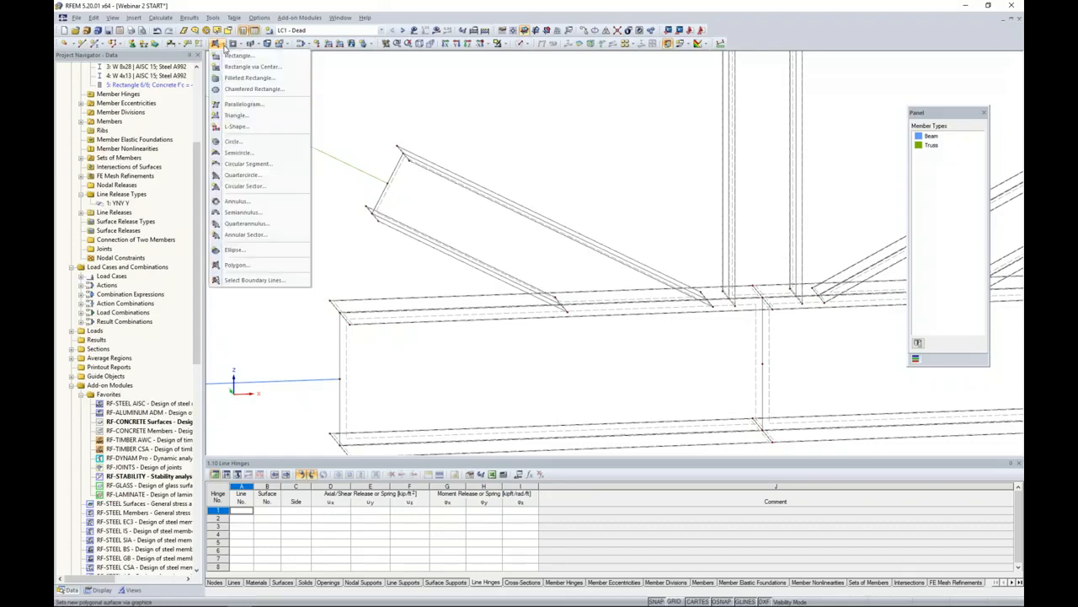
click(236, 265)
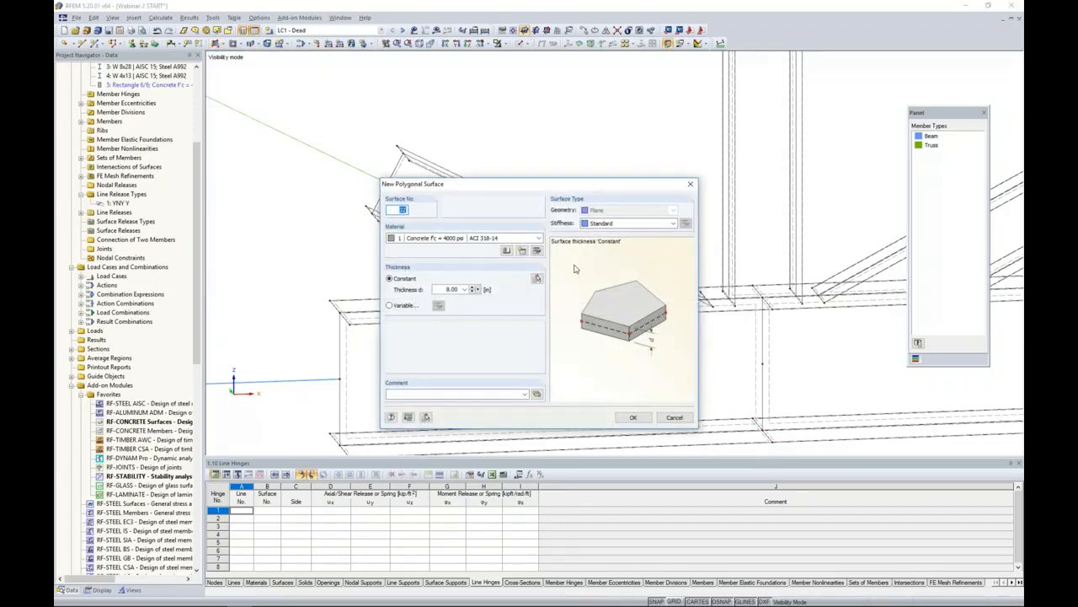
click(613, 223)
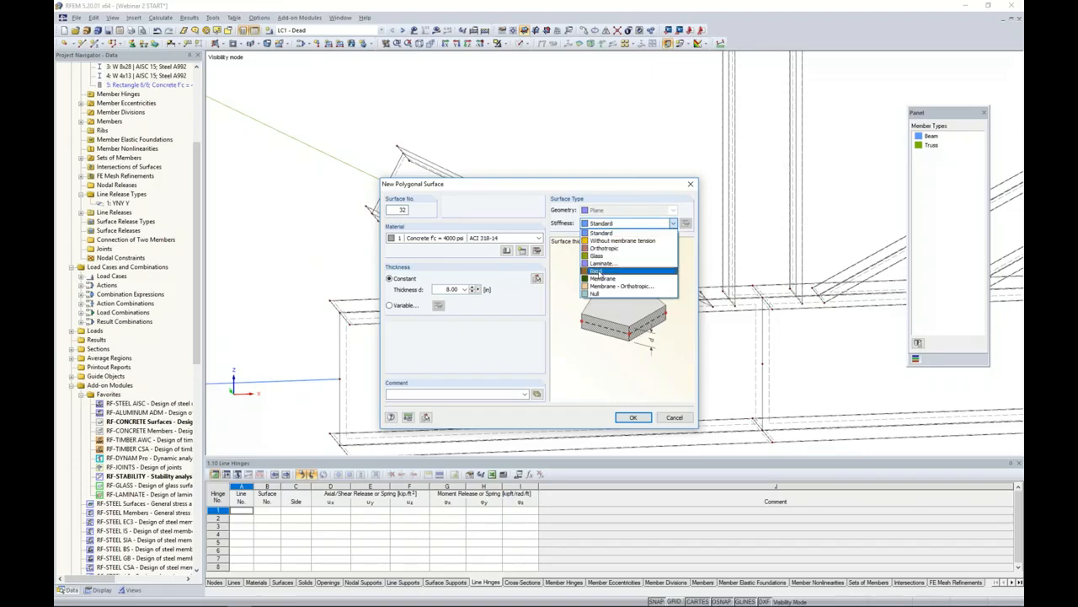
click(600, 271)
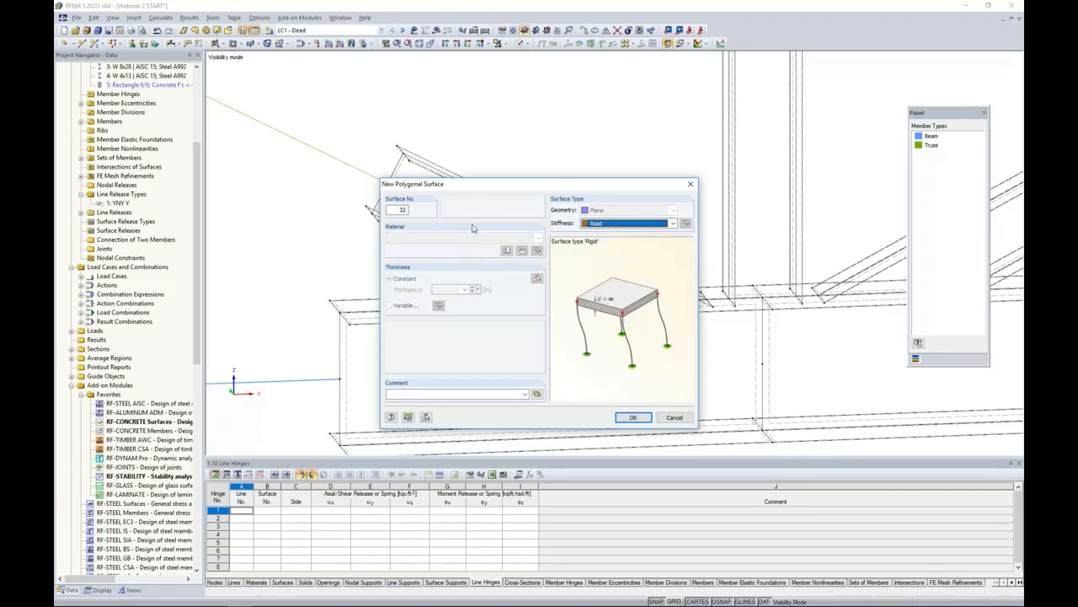
drag(478, 188, 497, 149)
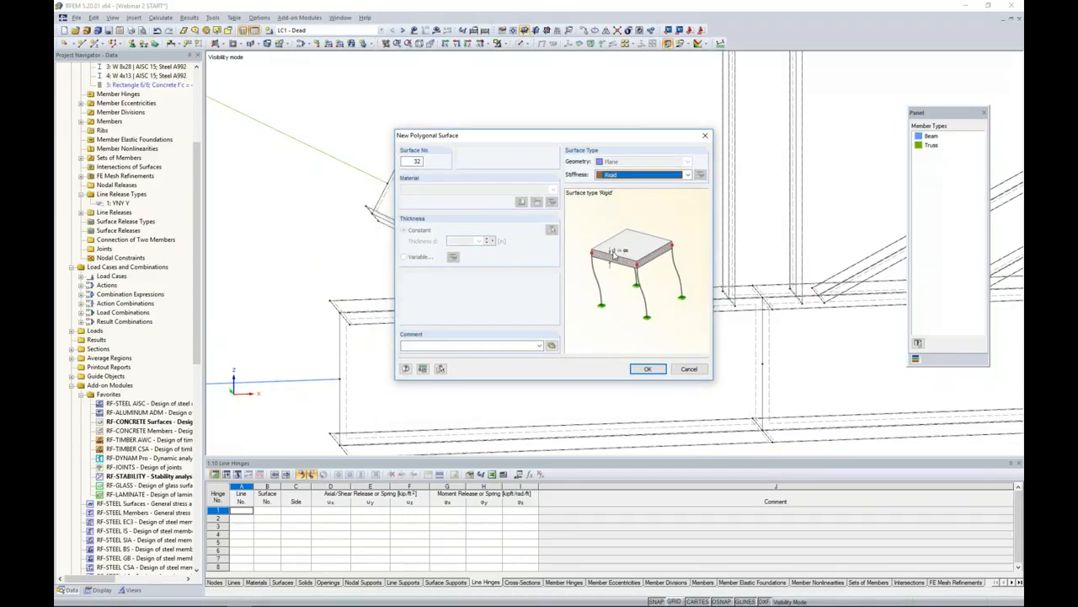
click(645, 369)
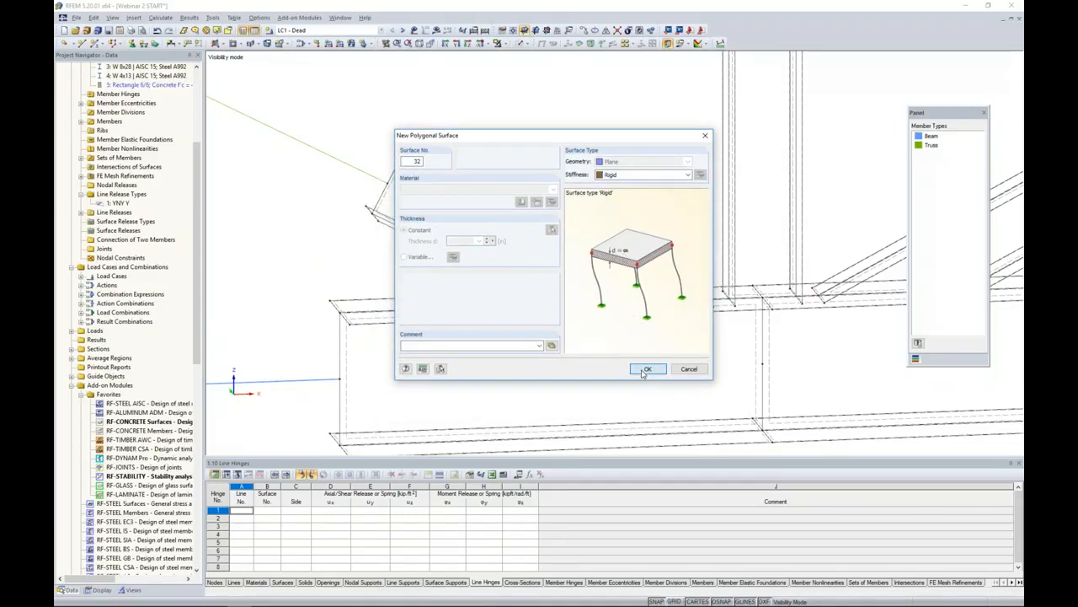
scroll(401, 152, up, 2)
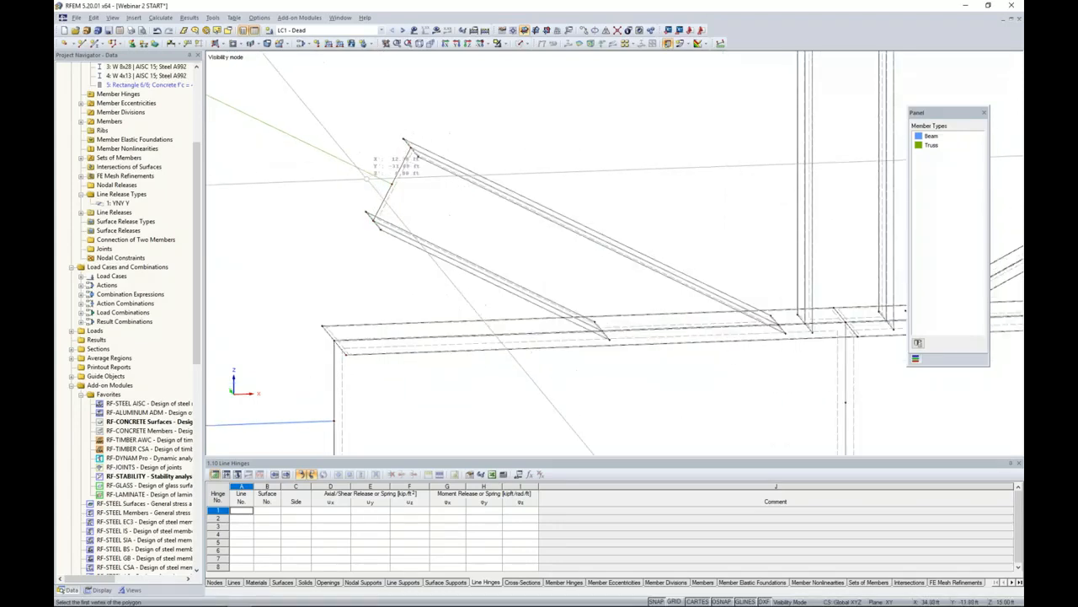
click(411, 131)
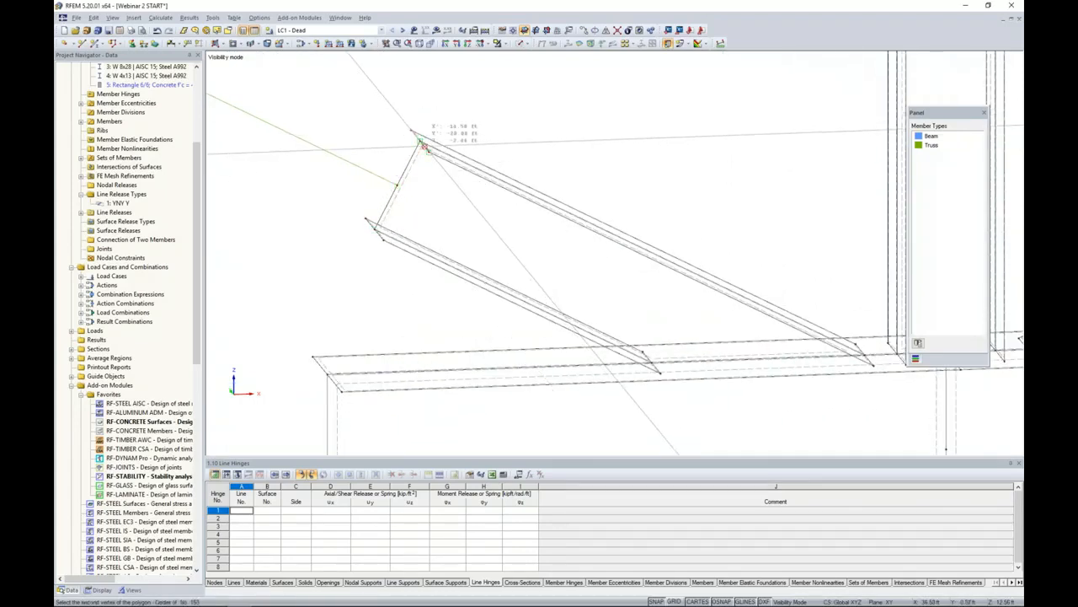
click(383, 240)
double_click(365, 218)
Close the left end of the bottom chord segment with a rigid polygonal surface through its four flange corners
middle_drag(394, 301, 458, 114)
click(378, 170)
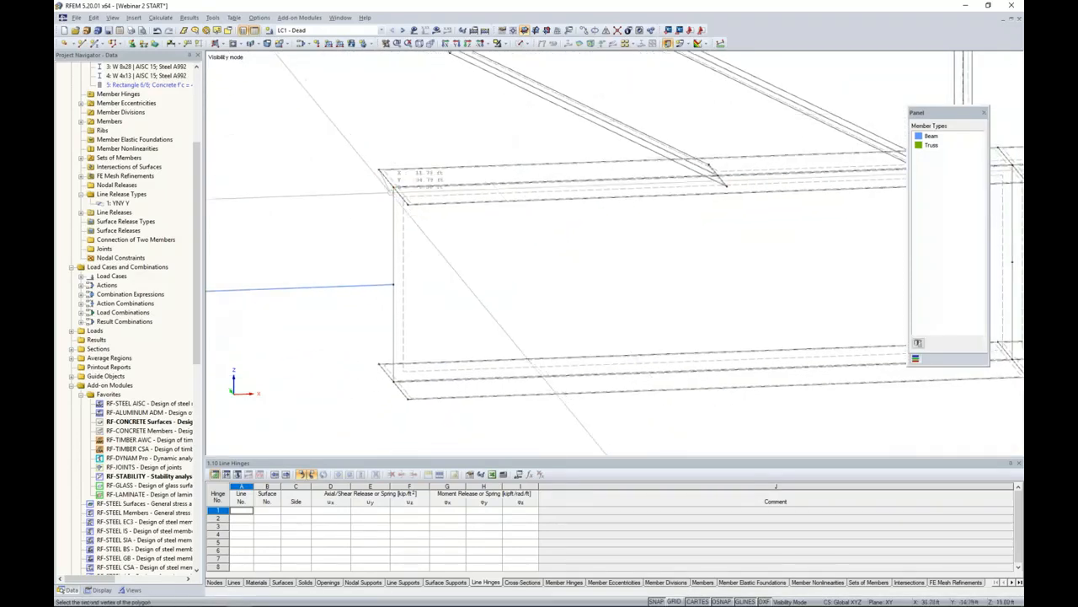
click(407, 204)
click(406, 394)
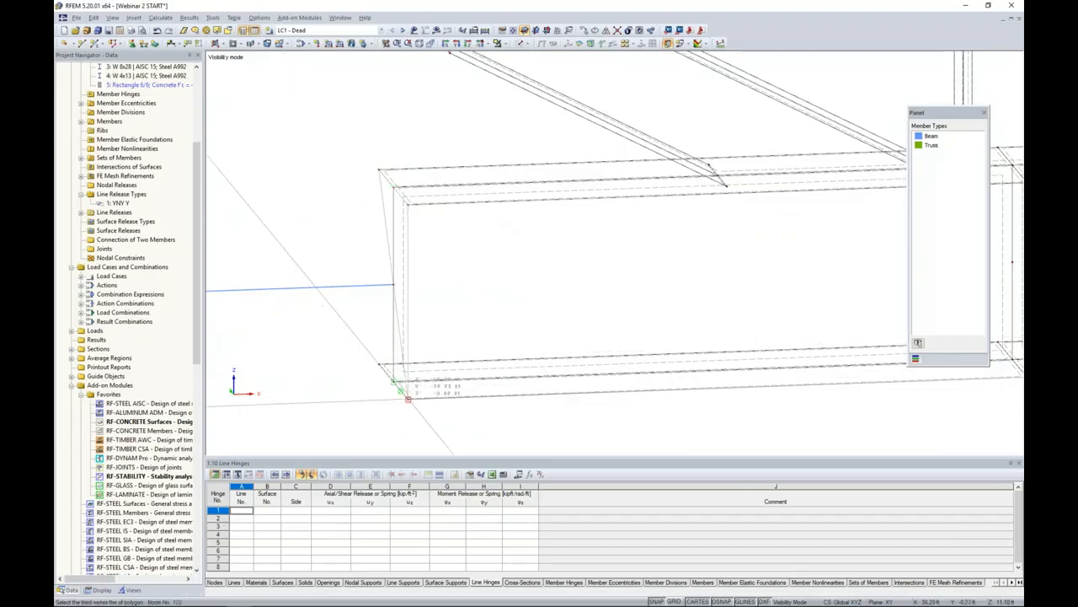
double_click(380, 365)
Close the upper end of the vertical with a rigid polygonal surface through its four flange corners
scroll(464, 289, down, 4)
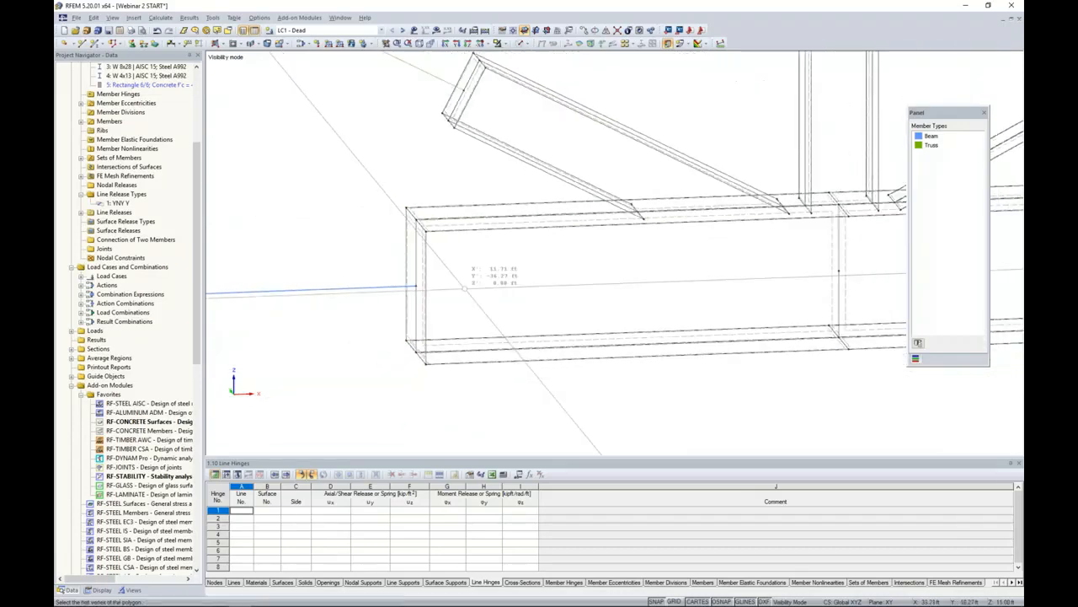
middle_drag(673, 140, 568, 313)
scroll(602, 168, up, 5)
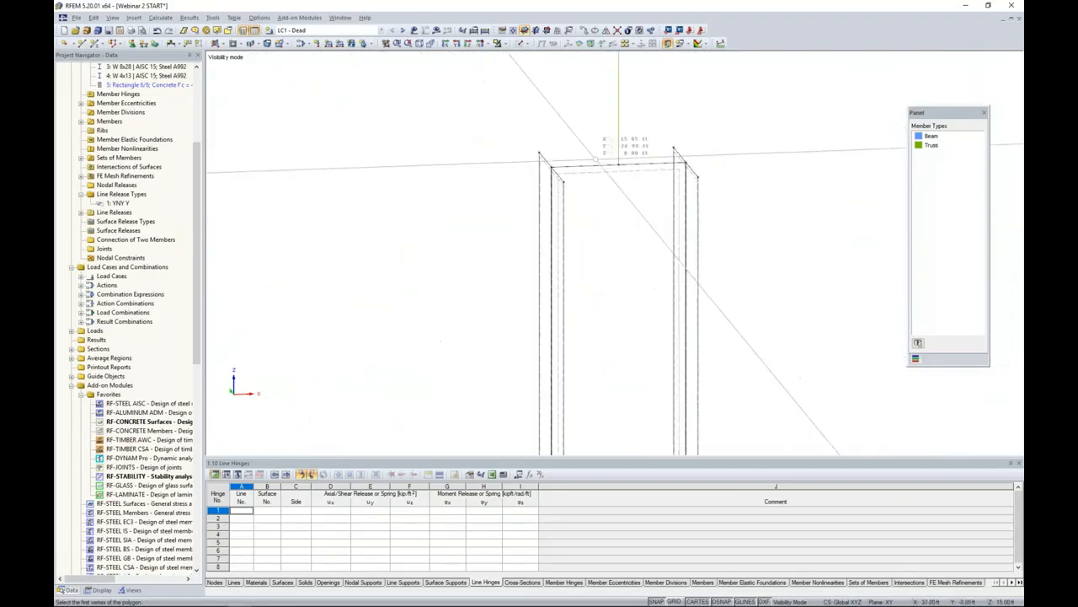
click(682, 147)
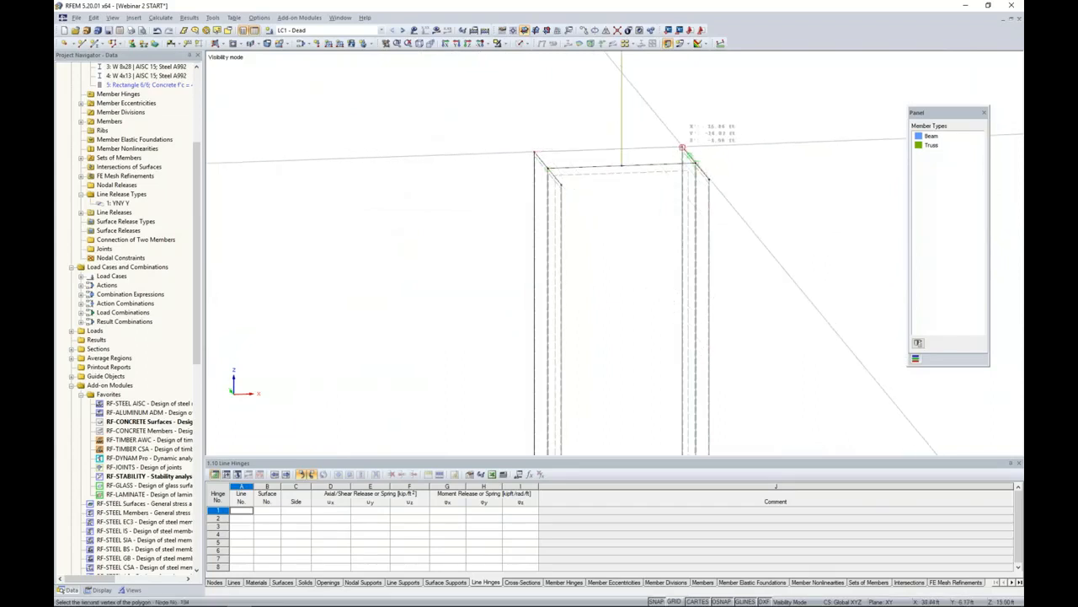
click(709, 179)
double_click(561, 184)
Try to draw a rigid polygonal surface across the outer end of the right diagonal, and undo the attempt
middle_drag(767, 296, 504, 165)
scroll(677, 308, down, 4)
middle_drag(741, 339, 499, 184)
scroll(679, 271, down, 1)
middle_drag(799, 202, 694, 265)
scroll(694, 266, up, 4)
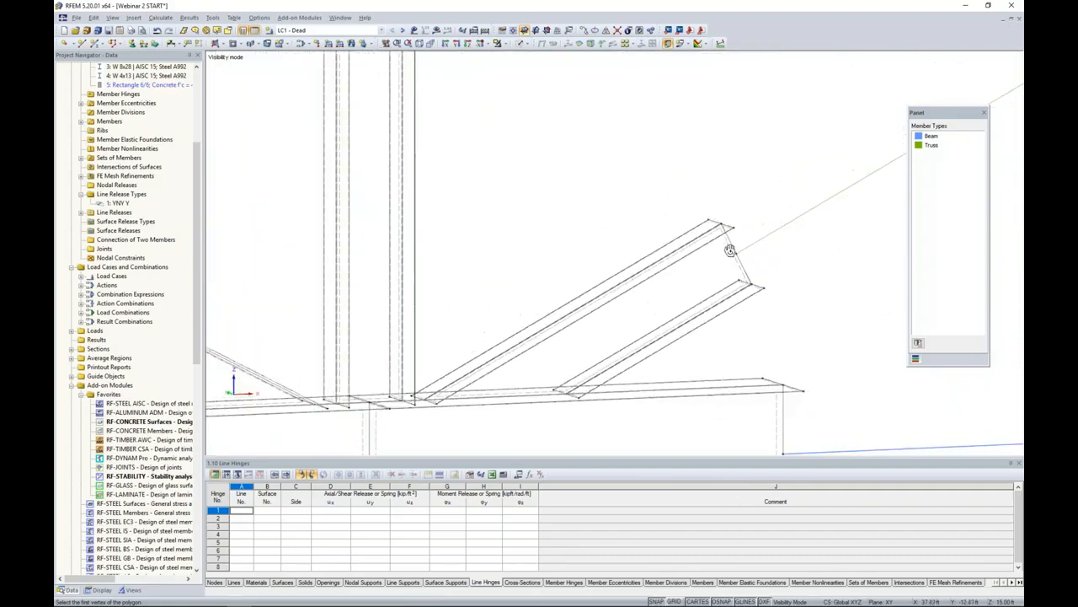
click(603, 180)
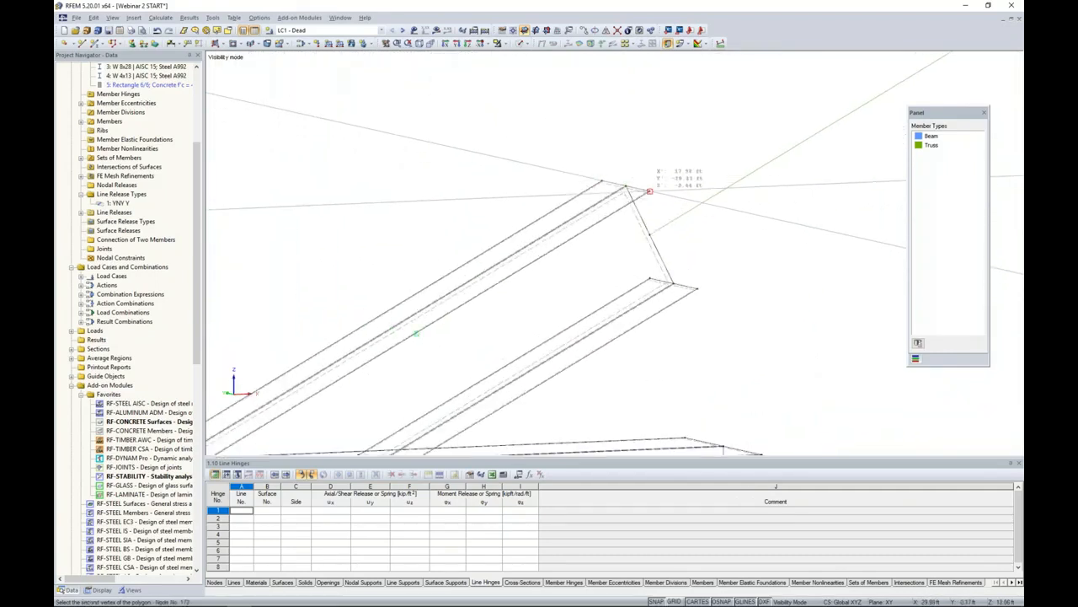
click(650, 191)
click(698, 289)
key(Escape)
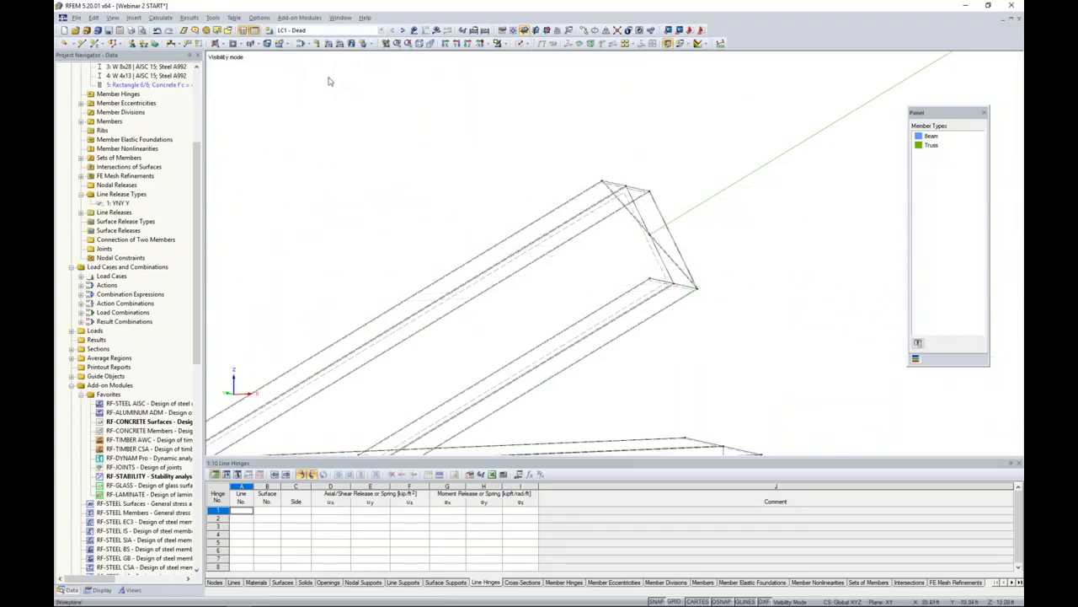
click(156, 30)
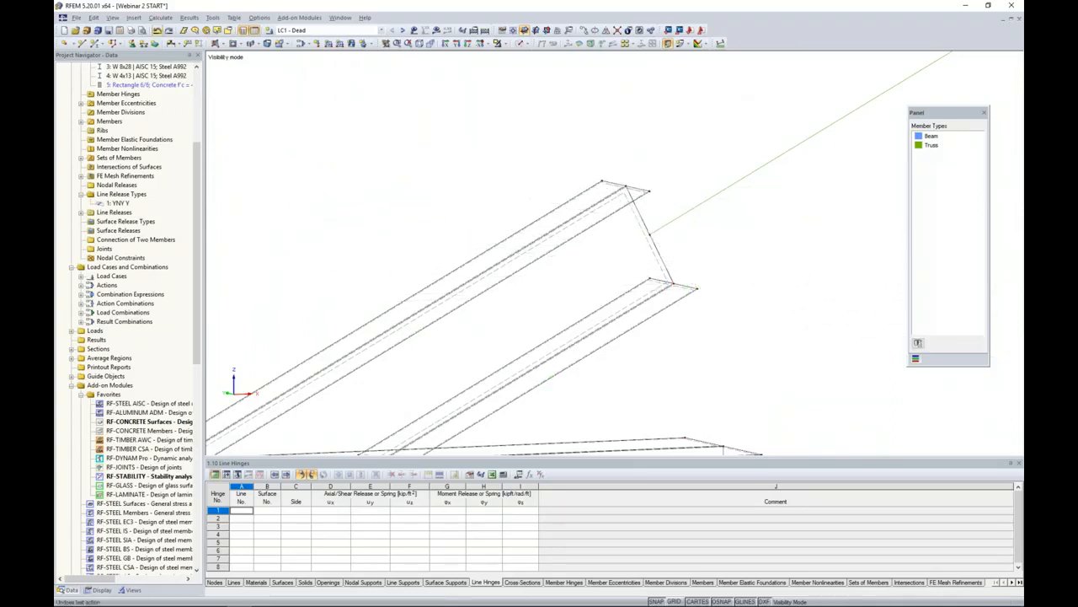
Draw a polygonal surface with Rigid stiffness across the outer end of the right diagonal through its four flange corners
click(215, 44)
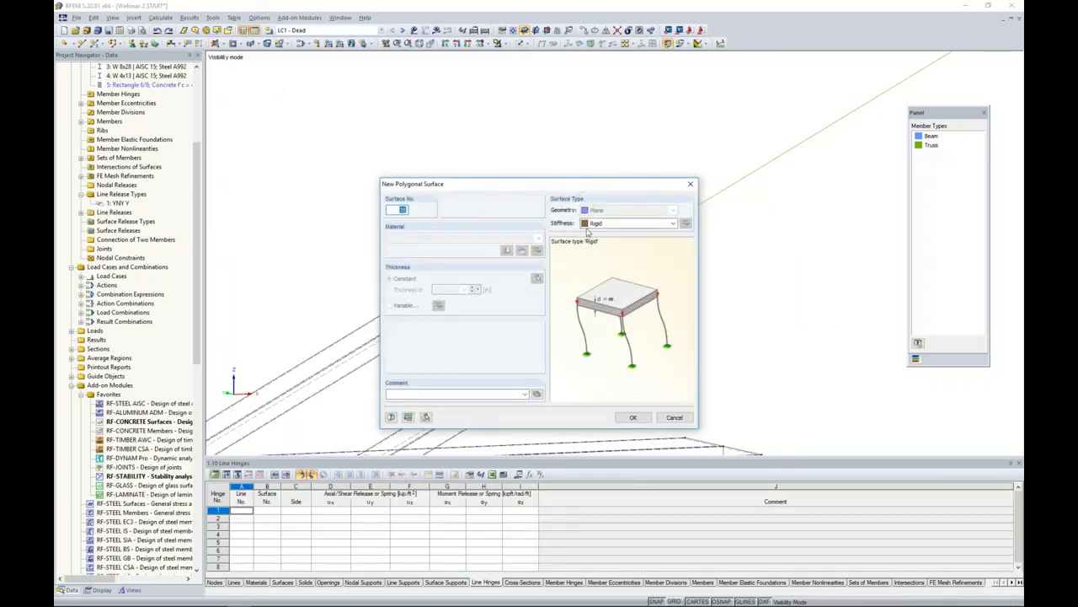
click(634, 417)
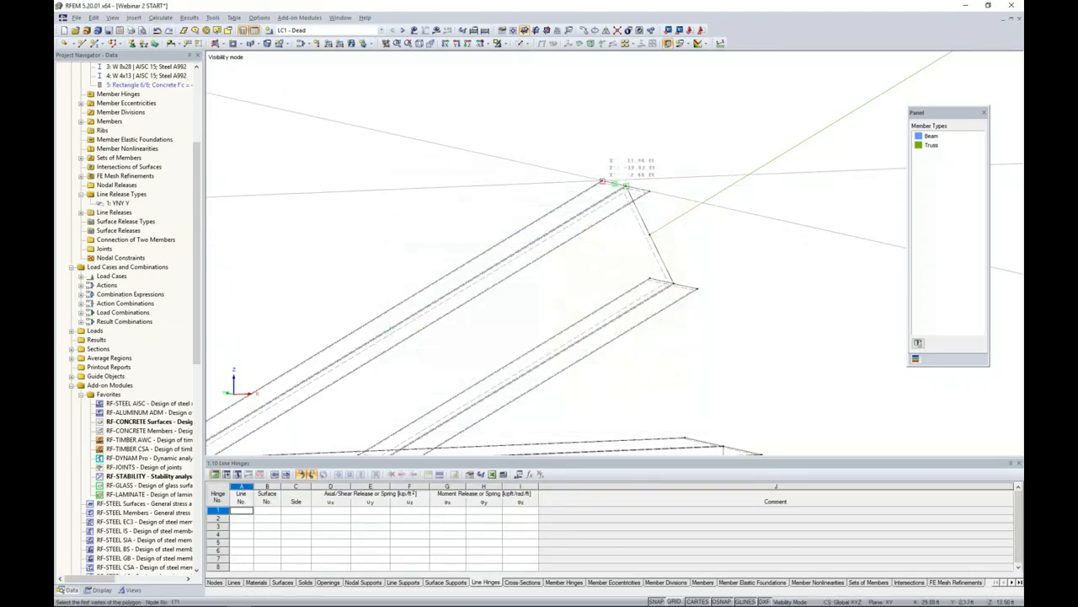
click(654, 190)
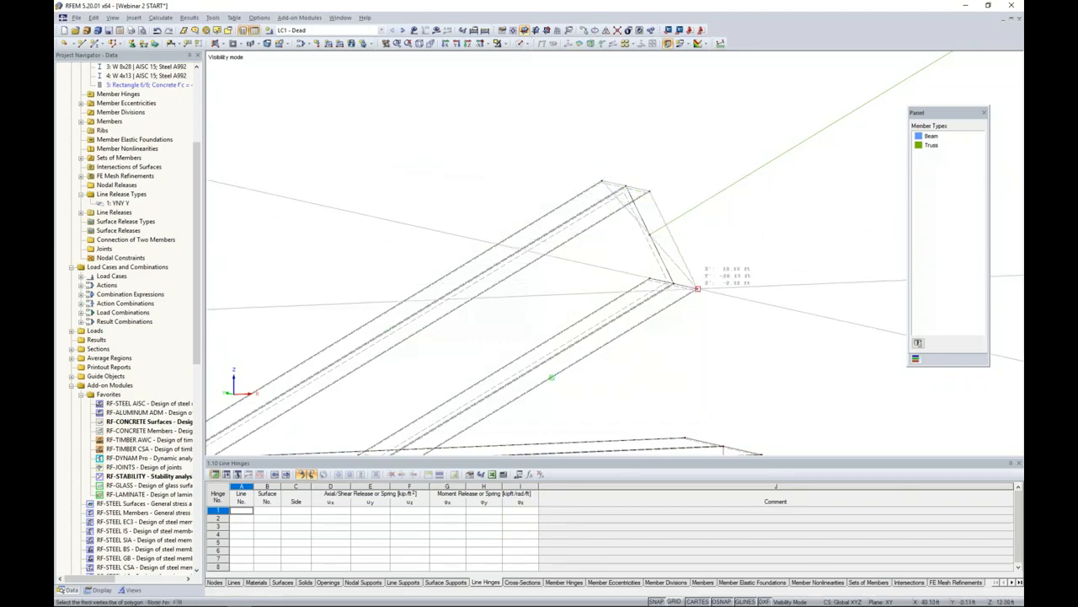
double_click(650, 278)
Close the right end of the bottom chord segment with a rigid polygonal surface through its four flange corners
middle_drag(712, 349, 676, 118)
middle_drag(669, 173, 648, 88)
click(627, 117)
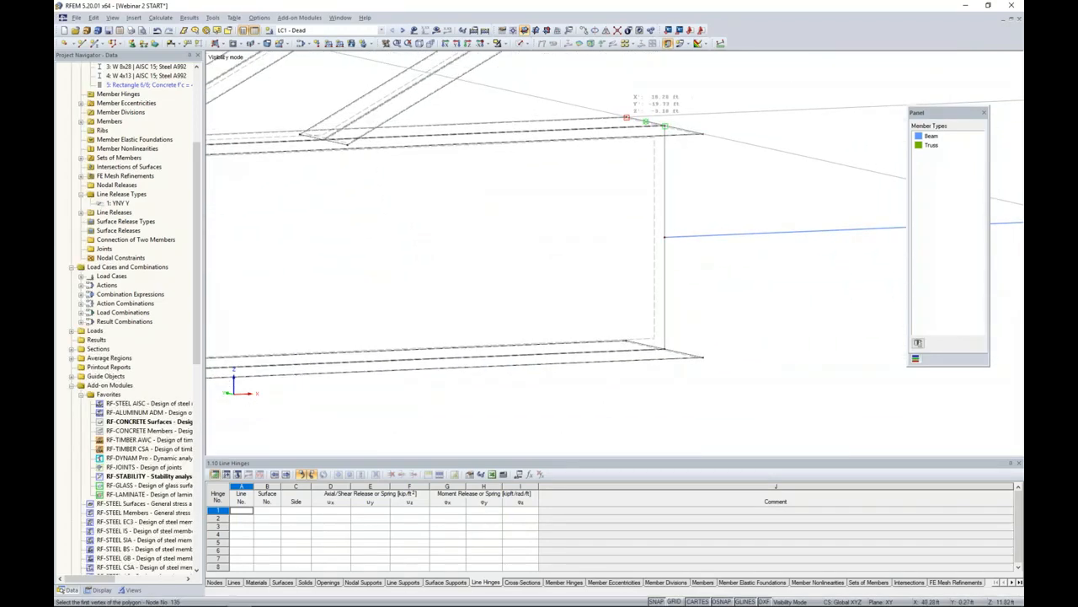
click(704, 133)
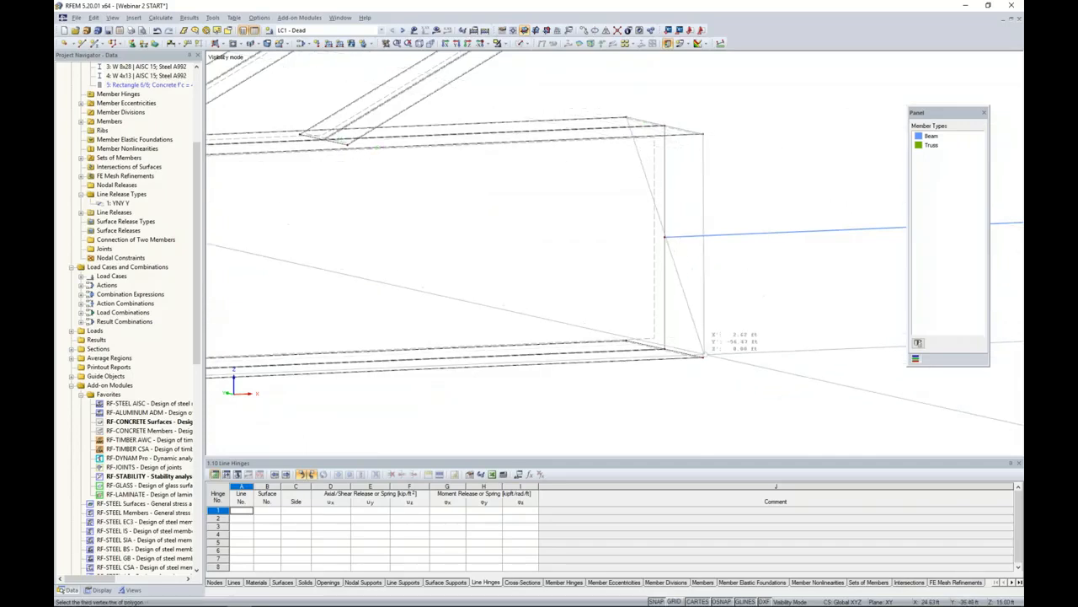
double_click(627, 340)
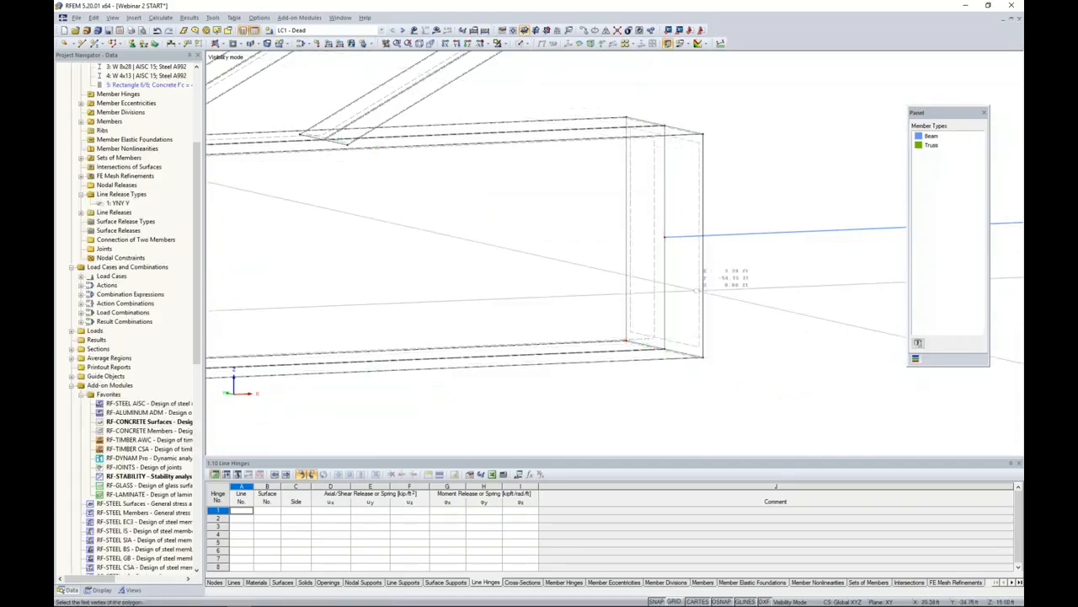
Display the model as a transparent solid and inspect the finished joint with its rigid end surfaces
scroll(696, 290, down, 3)
scroll(696, 291, down, 4)
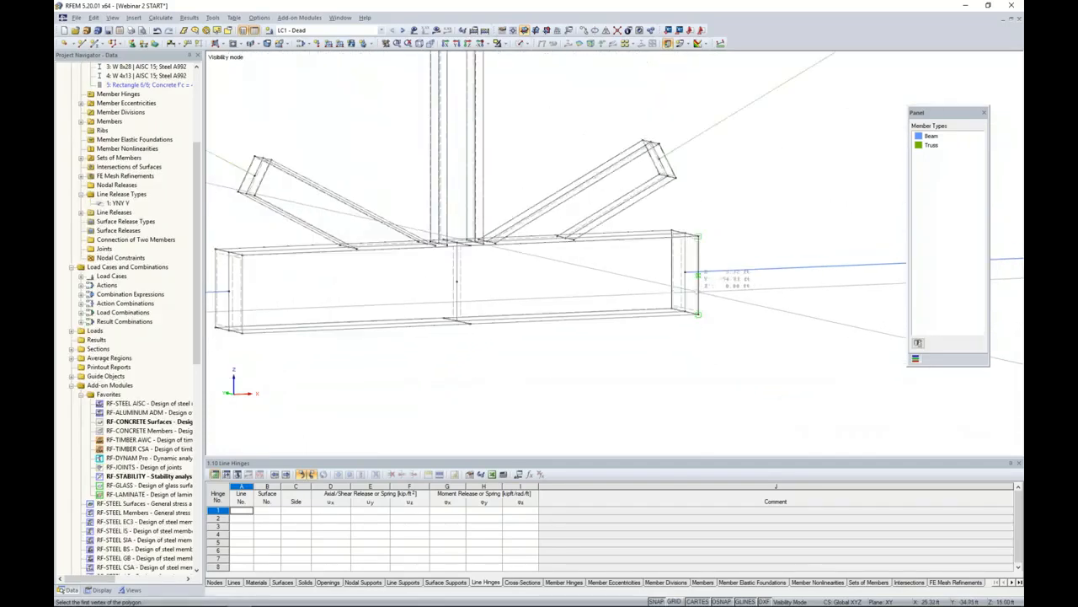
click(523, 44)
click(563, 78)
middle_drag(436, 272, 477, 312)
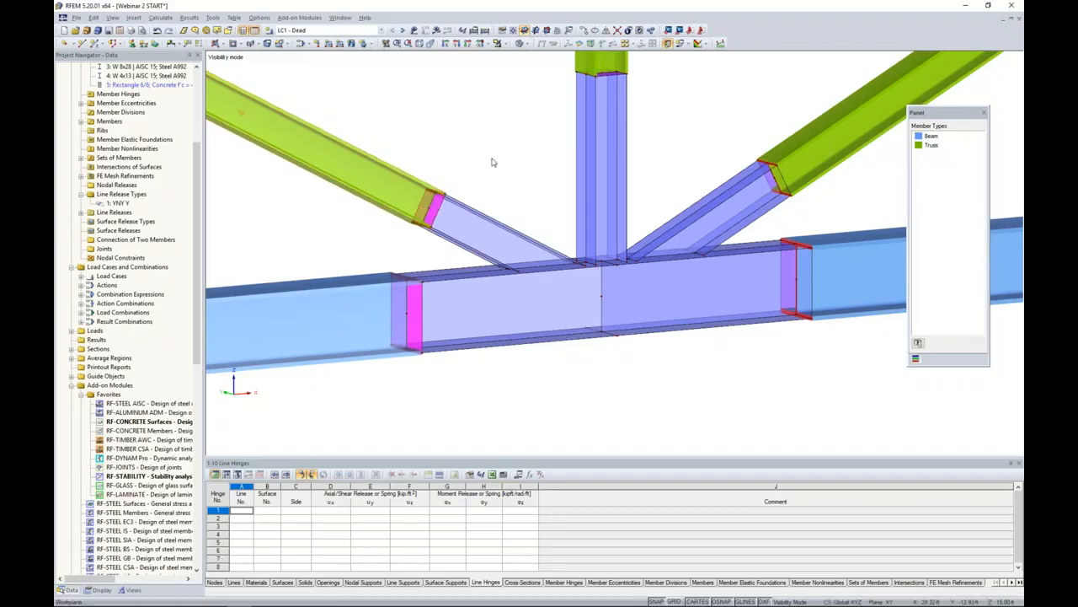
scroll(497, 165, down, 1)
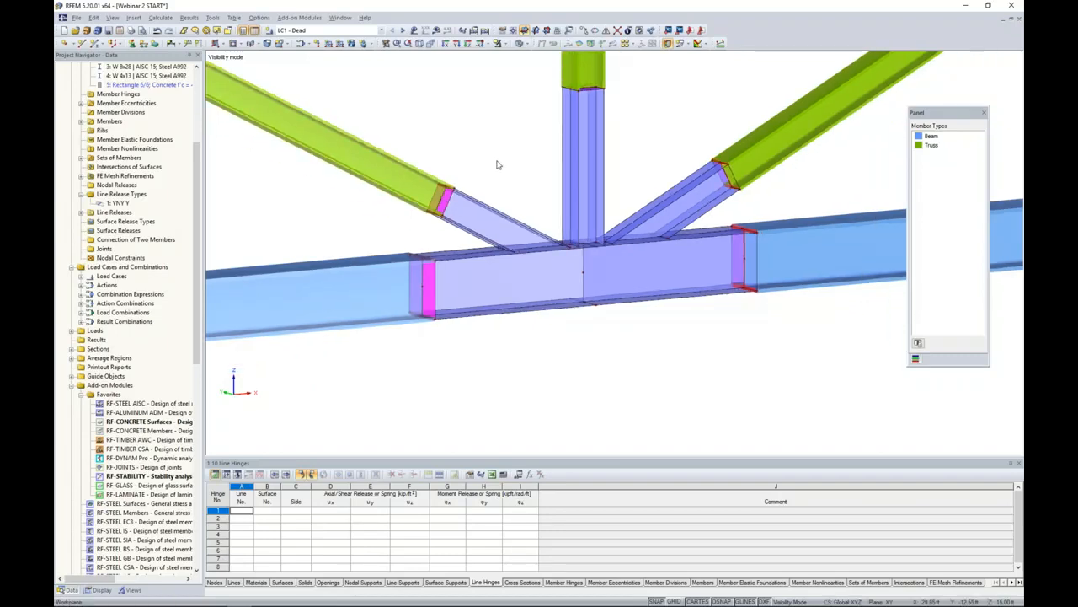
scroll(498, 165, down, 1)
middle_drag(522, 182, 499, 228)
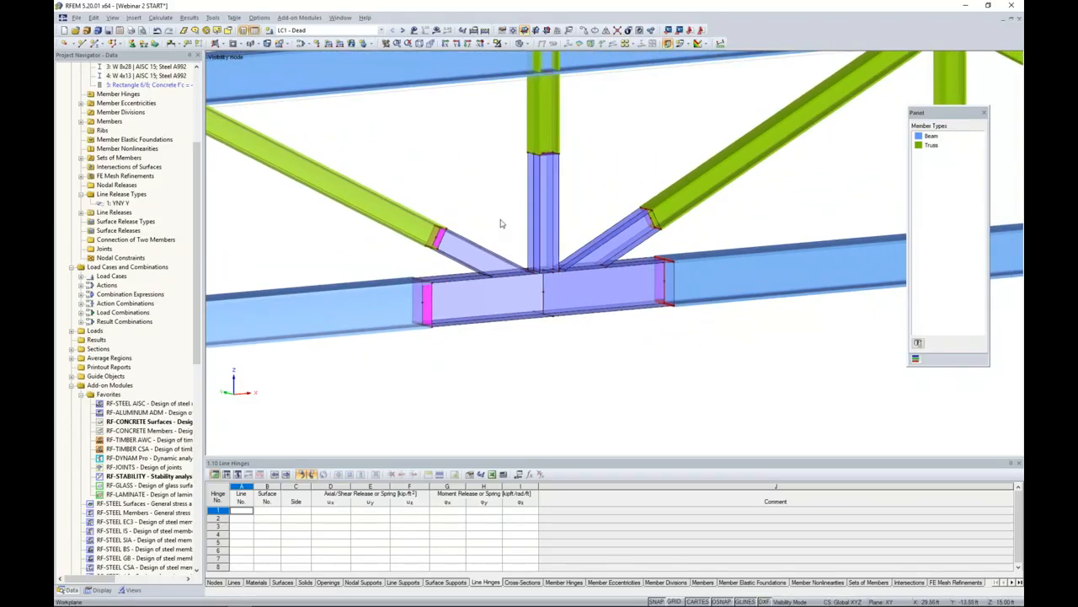
Review the global FE mesh settings, including the target length of finite elements, and keep them
click(167, 18)
click(175, 132)
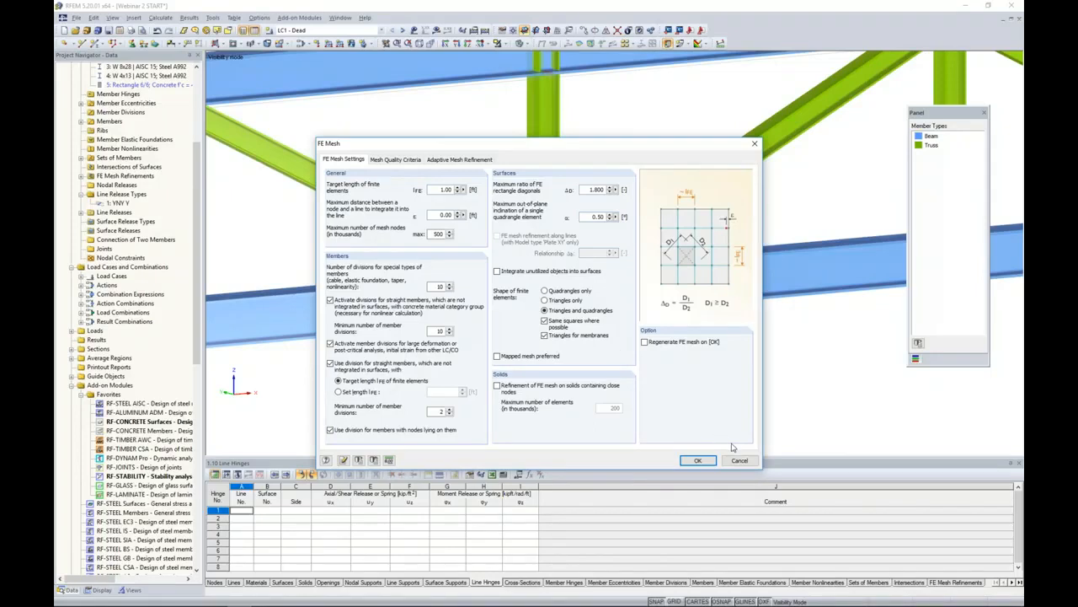
click(697, 460)
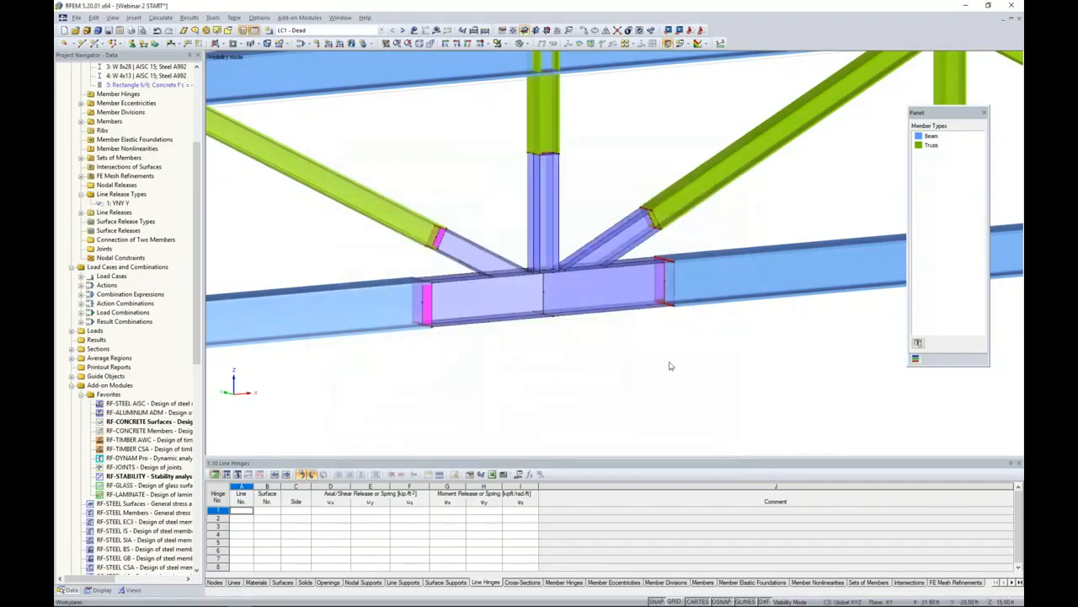
Show the FE mesh refinement symbols on the joint's surfaces
scroll(514, 339, up, 2)
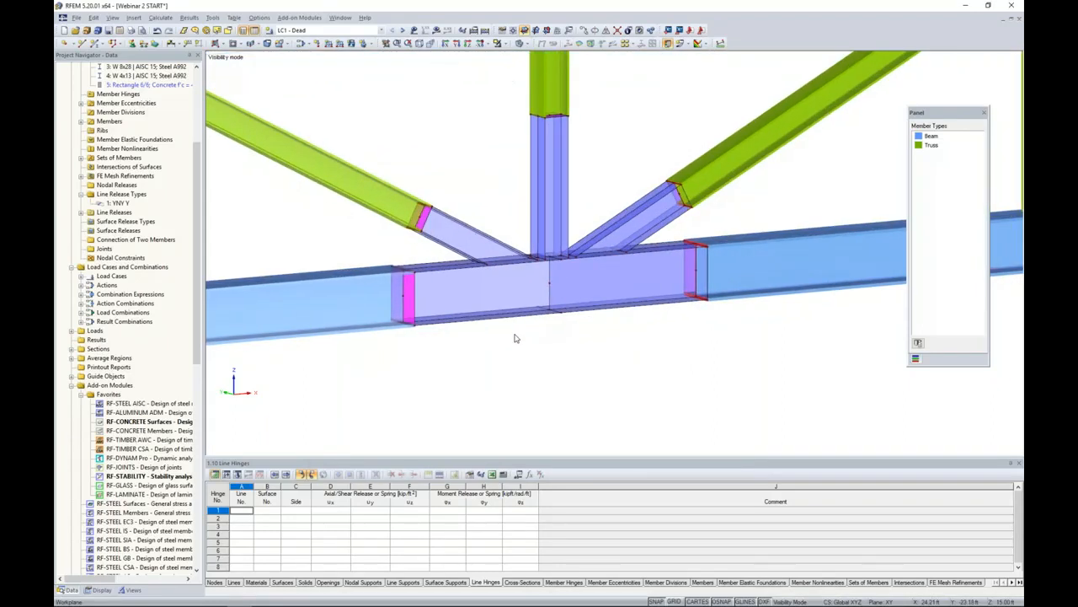
click(101, 588)
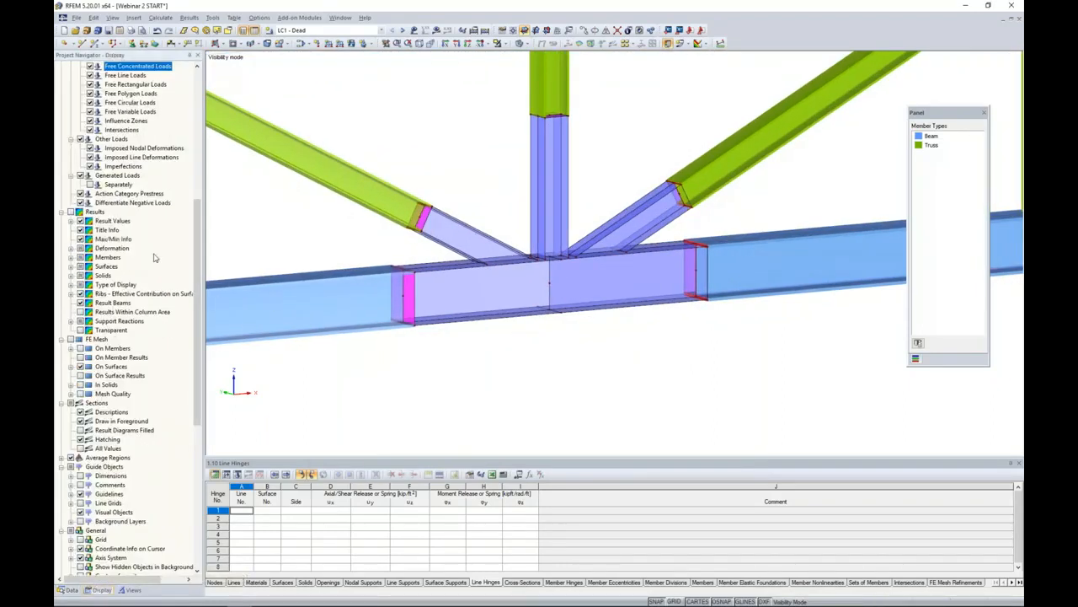
scroll(154, 181, up, 10)
scroll(143, 179, up, 1)
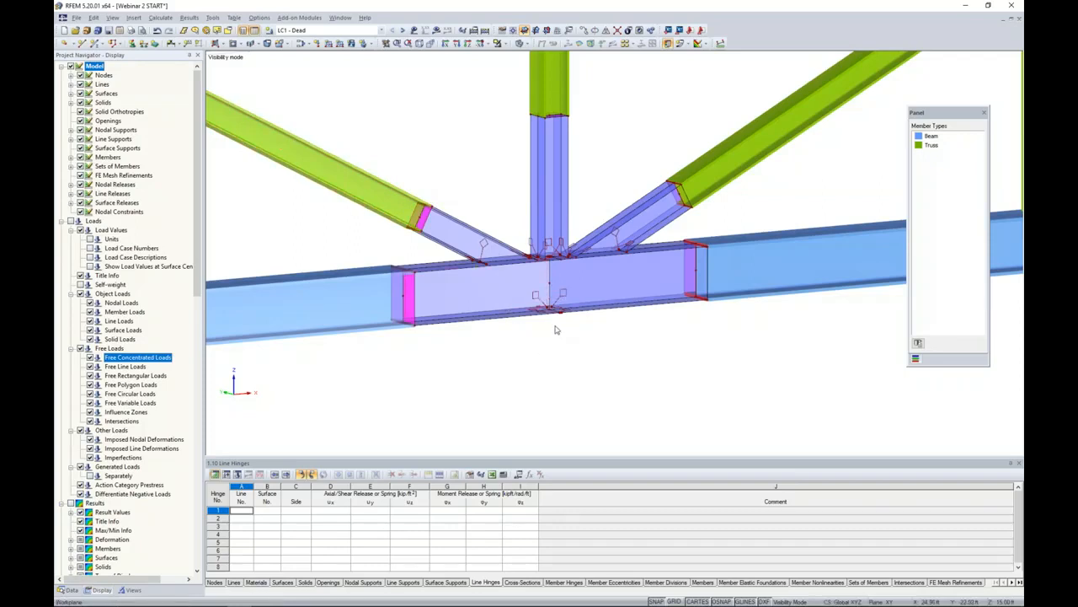
scroll(555, 330, up, 3)
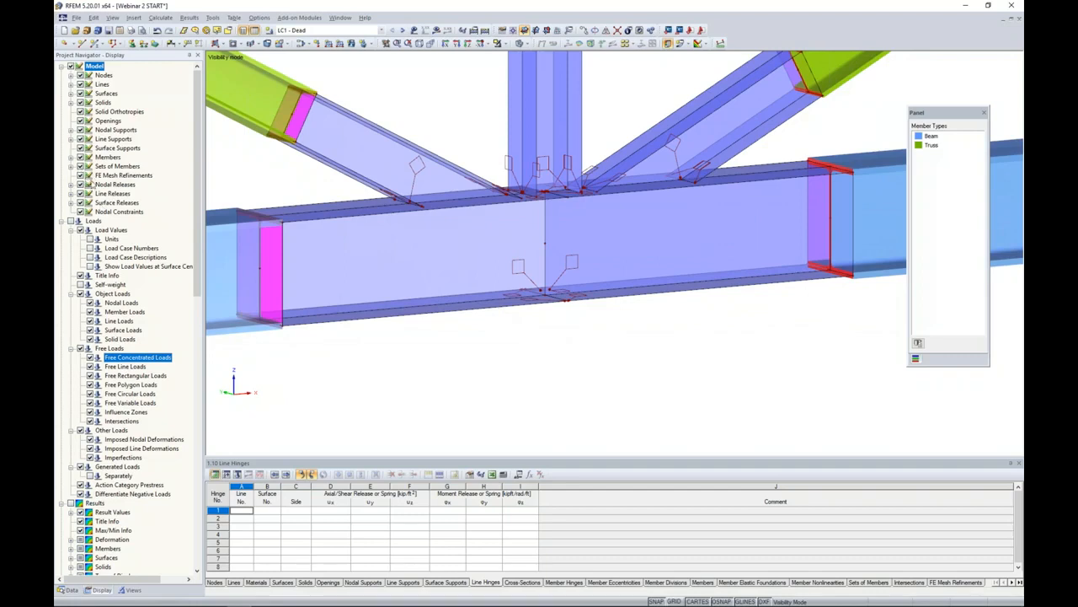
Examine the surfaces and target FE length of the mesh refinement on the bottom chord's web, without changing it
click(521, 265)
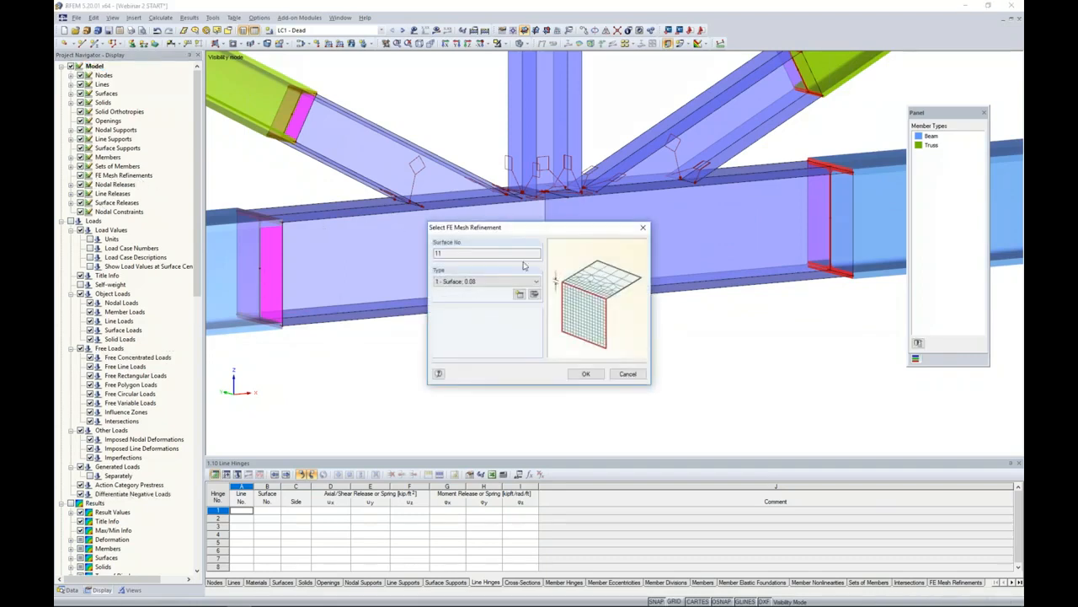
click(534, 294)
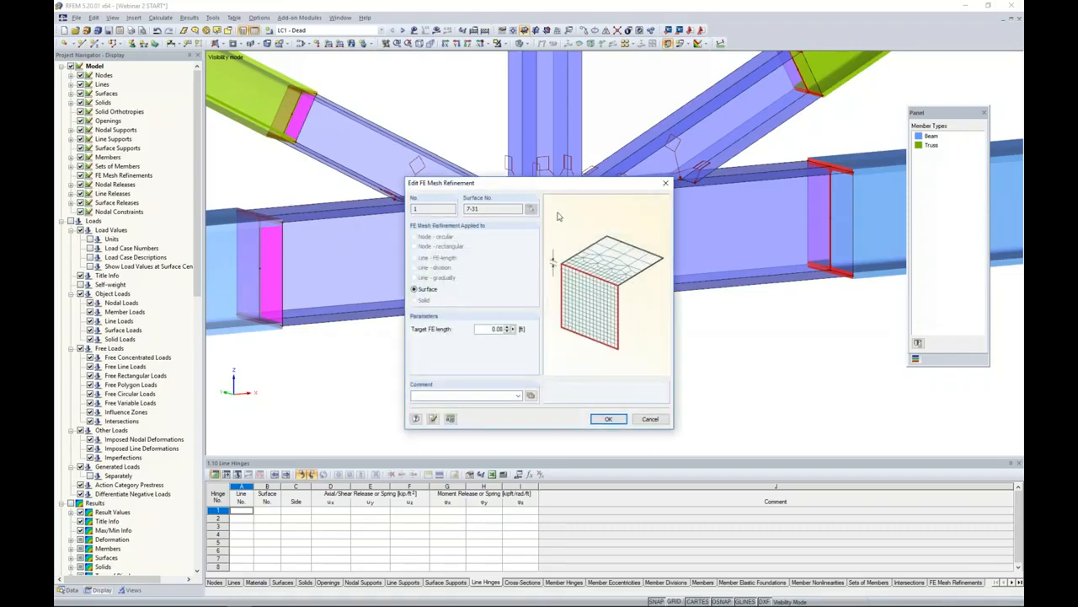
drag(559, 190, 681, 201)
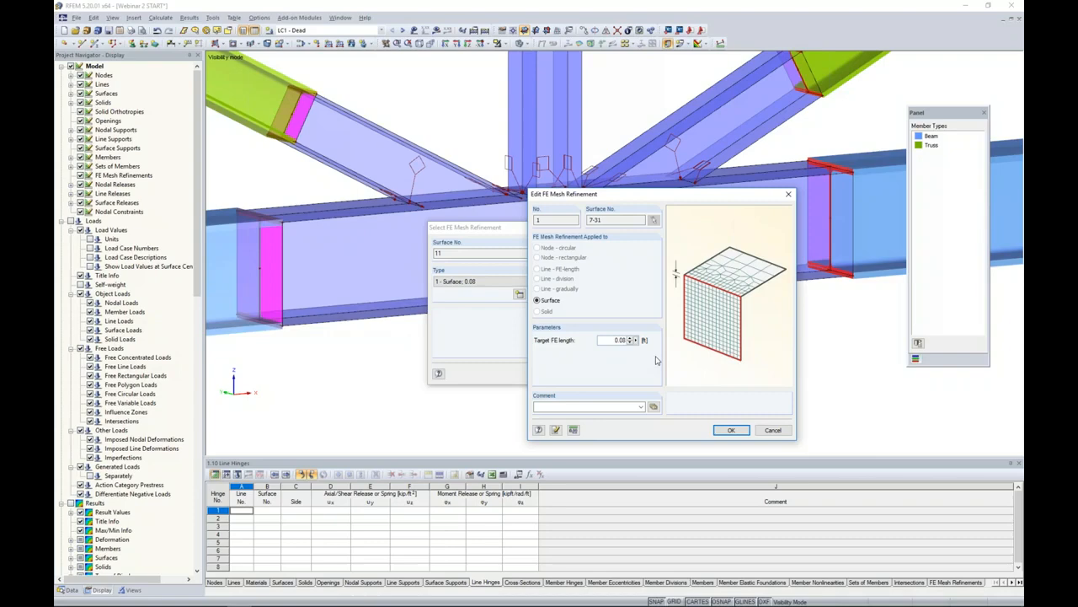
click(758, 428)
click(629, 374)
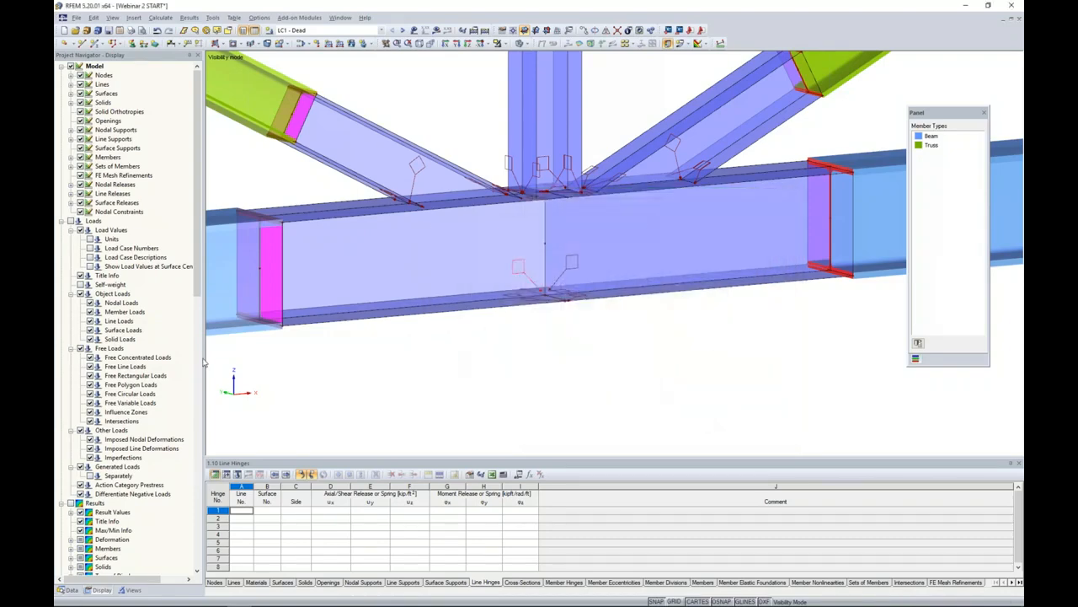
Generate the FE mesh and turn on its display in the model
click(166, 31)
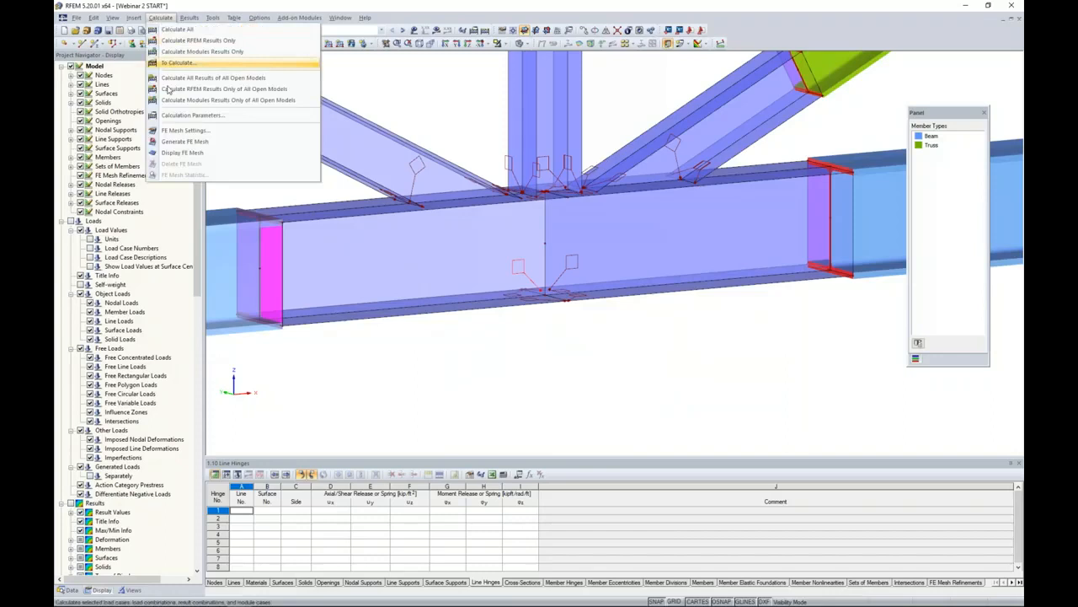
click(163, 144)
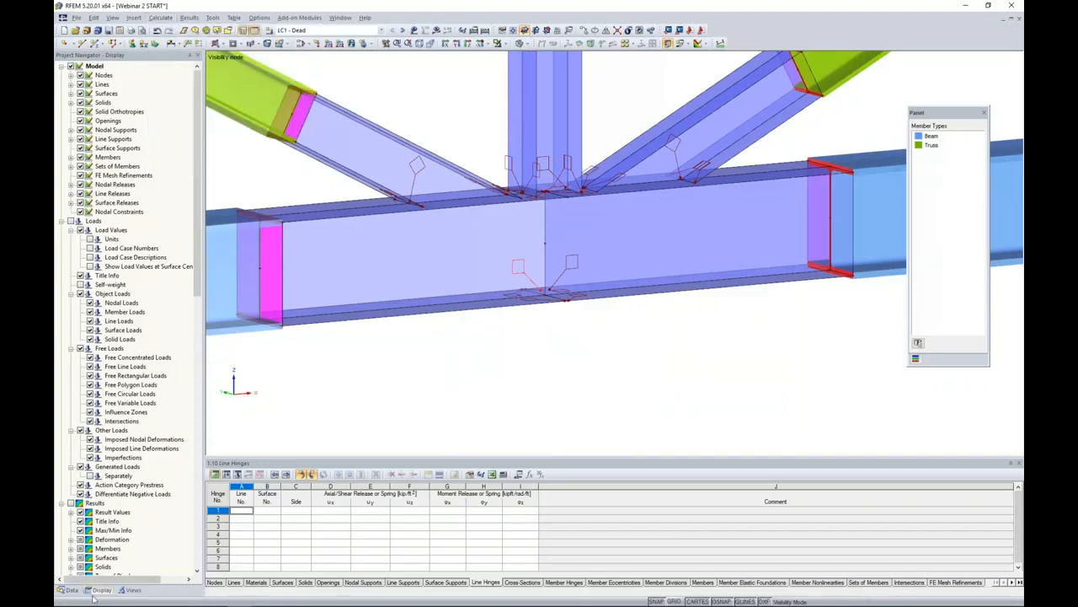
scroll(143, 348, down, 5)
click(71, 357)
Switch the model to wireframe display and hide the FE mesh refinement symbols around the joint
click(529, 44)
click(539, 55)
scroll(477, 167, down, 4)
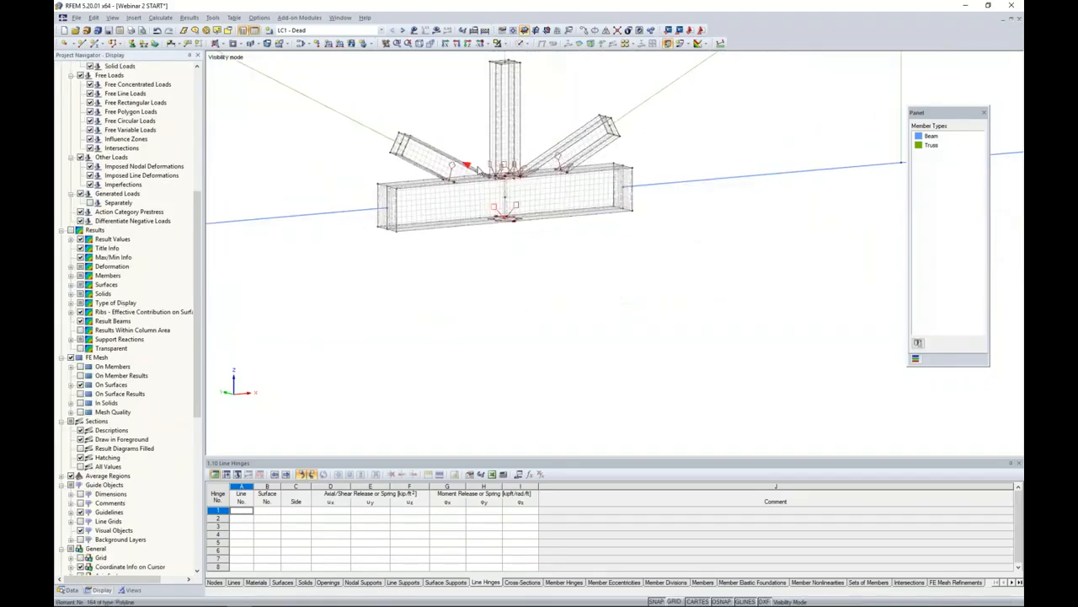
scroll(465, 165, down, 2)
scroll(100, 281, up, 5)
click(81, 176)
middle_drag(602, 247, 558, 301)
scroll(402, 313, up, 4)
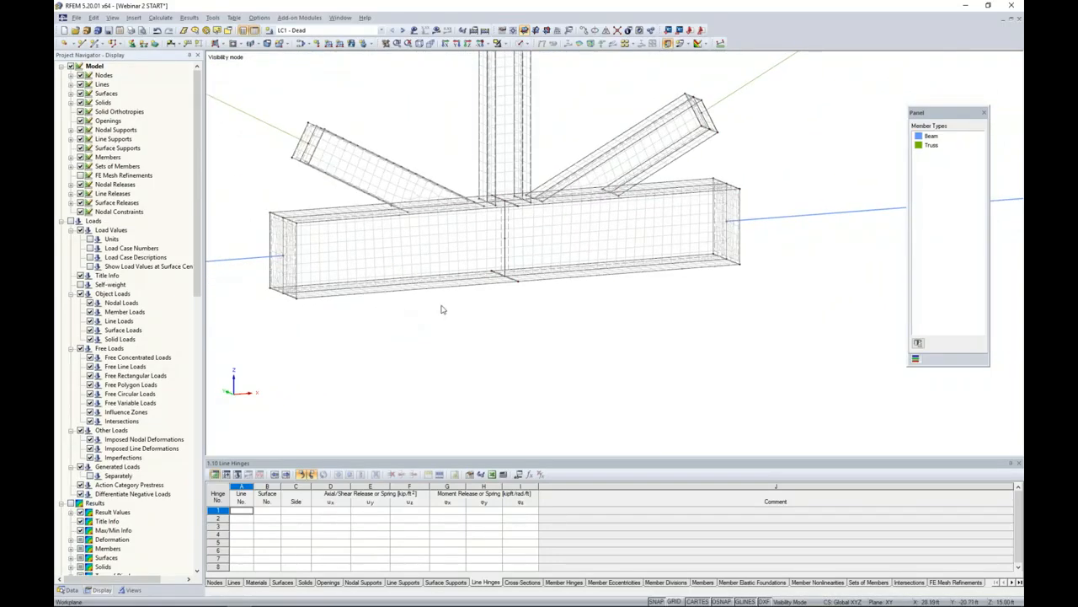
Show the hidden objects of the whole structure in the background
middle_drag(442, 309, 501, 376)
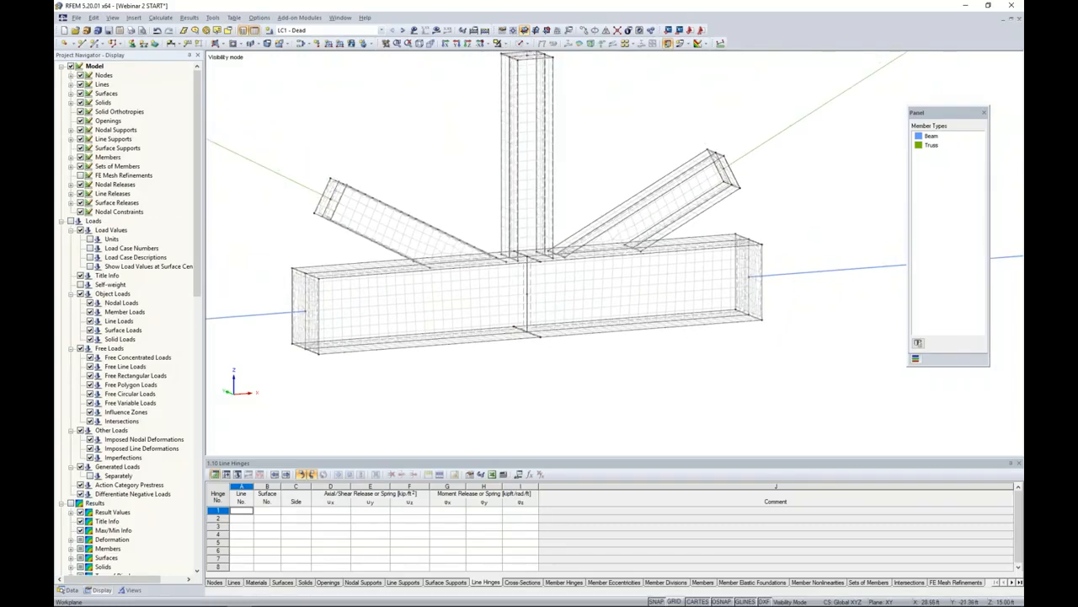
scroll(554, 208, down, 5)
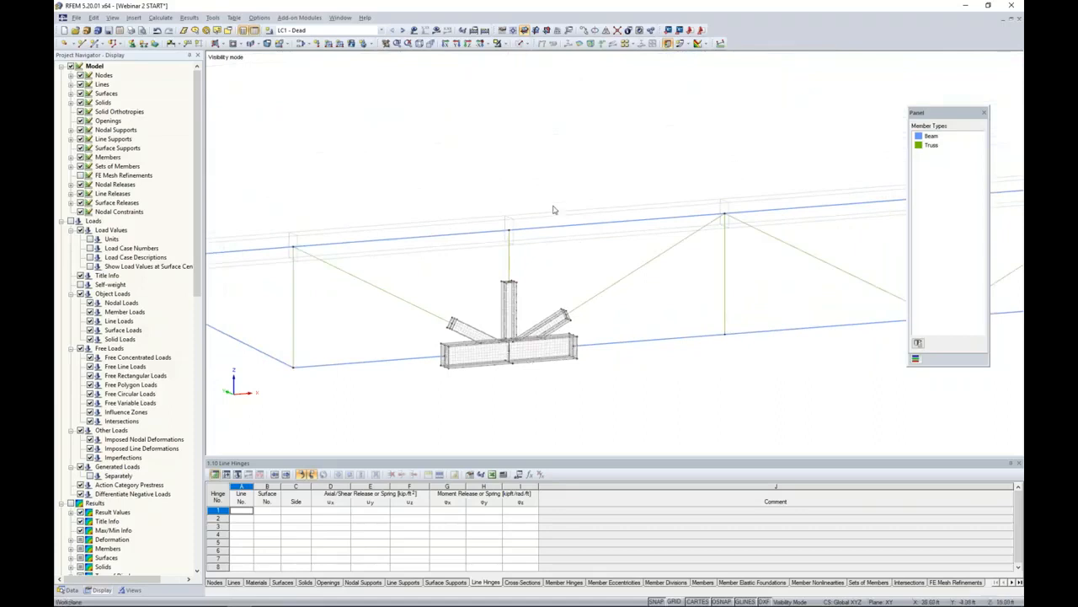
right_click(475, 174)
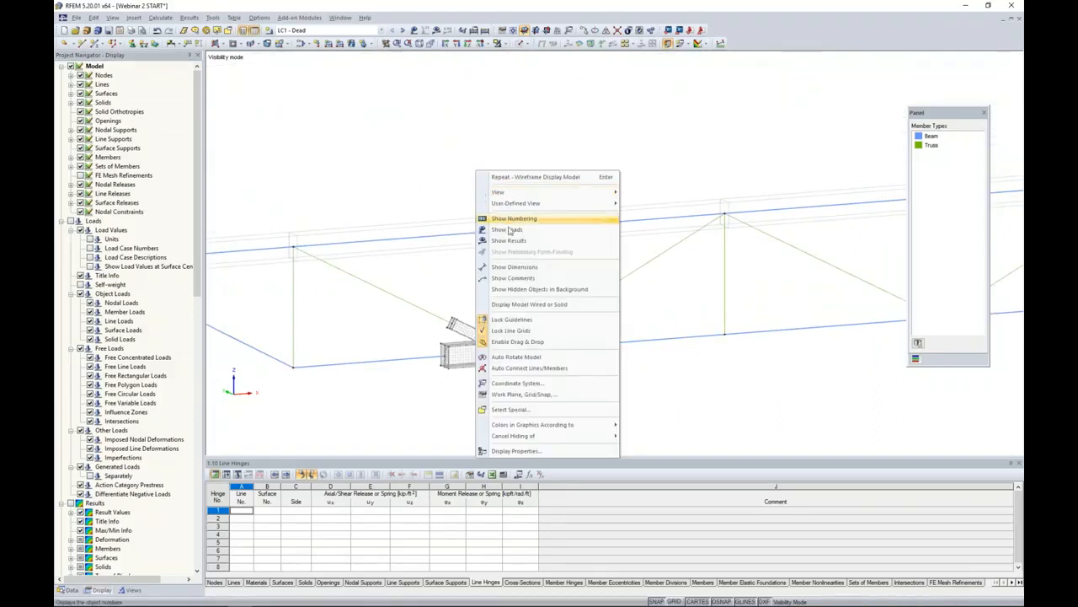
click(515, 289)
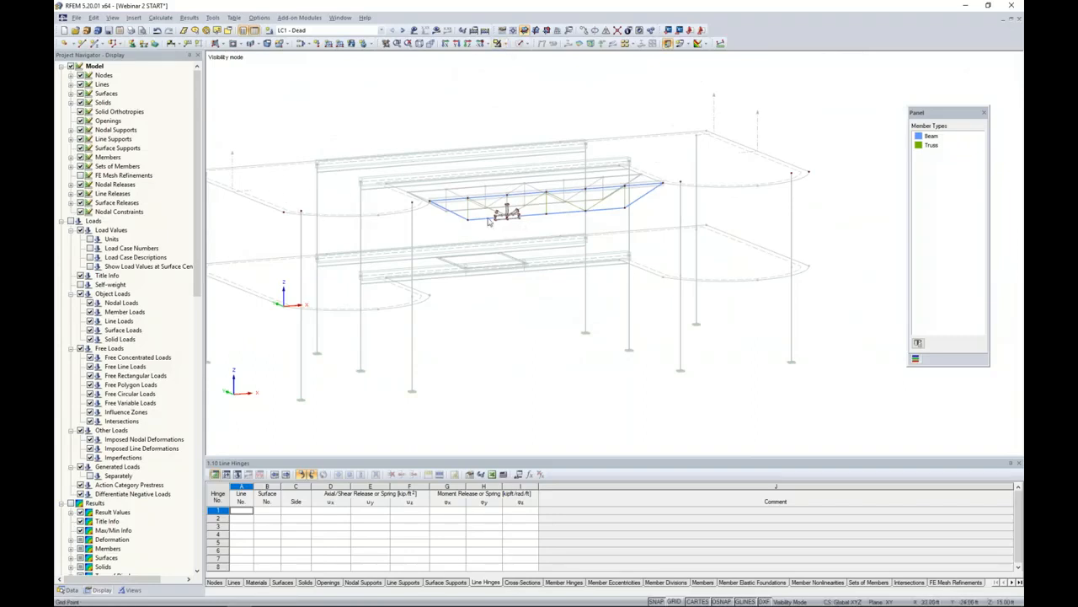
Switch the model to the solid transparent display with the bottom-chord joint in close view
scroll(489, 221, up, 10)
middle_drag(489, 244, 485, 299)
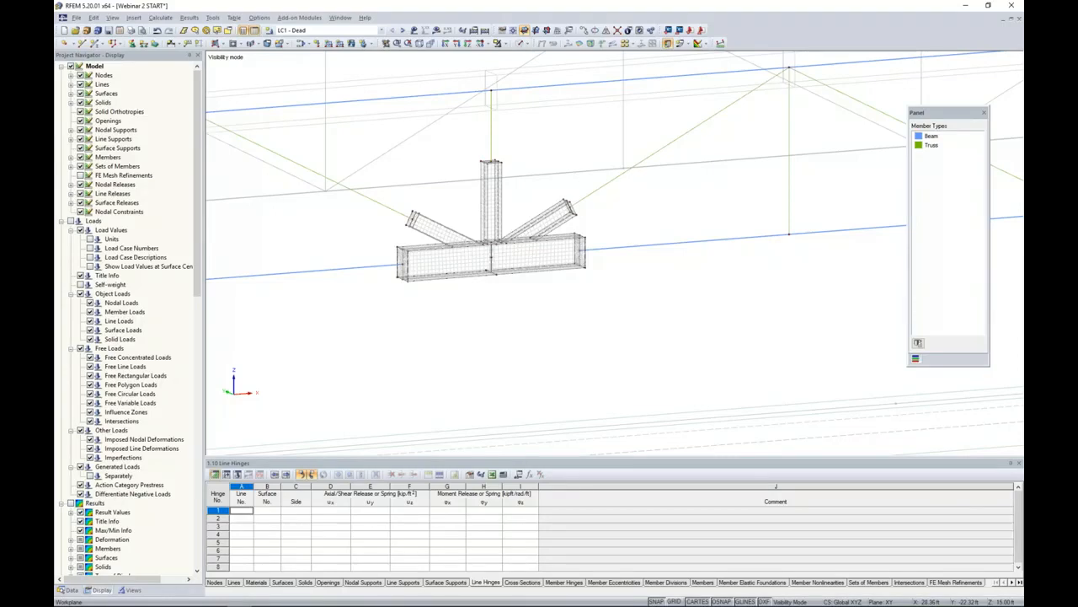
scroll(489, 296, up, 2)
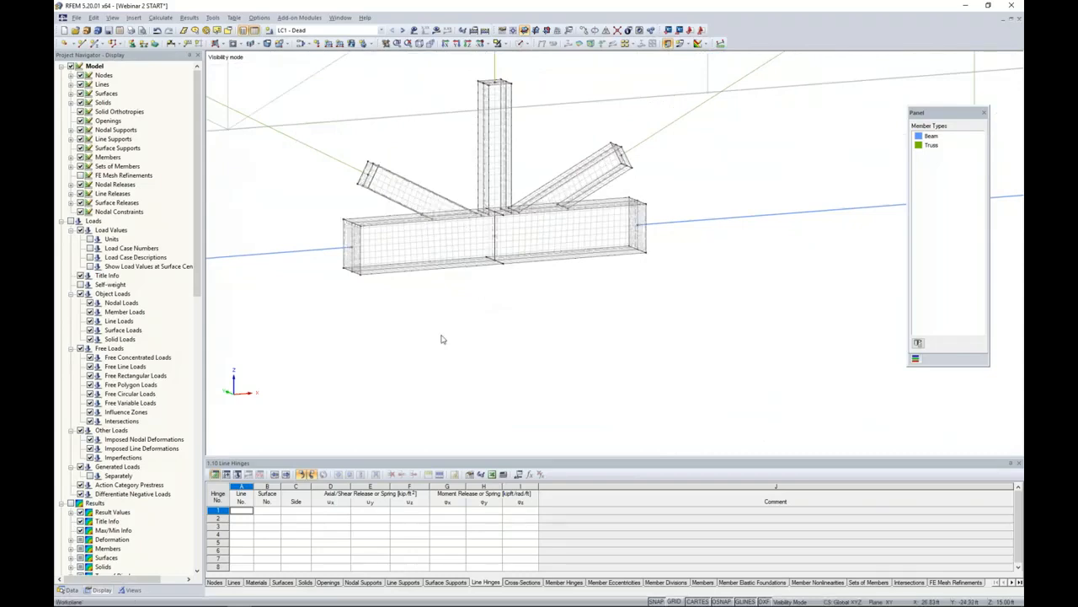
click(520, 43)
click(534, 77)
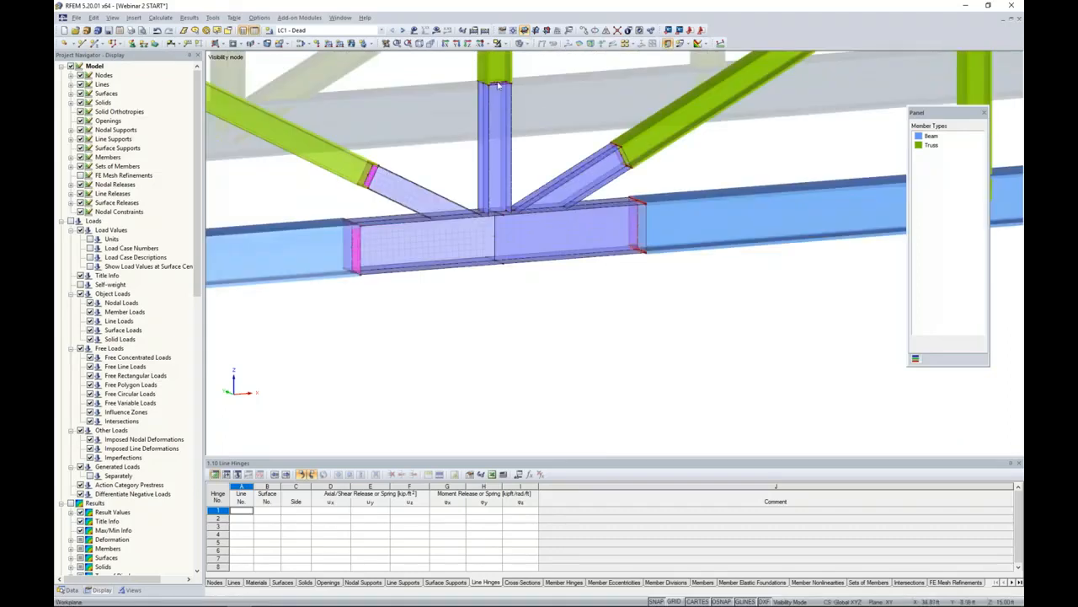
Turn off the hidden objects in the background and display the LC1 - Dead loads on the truss
right_click(425, 108)
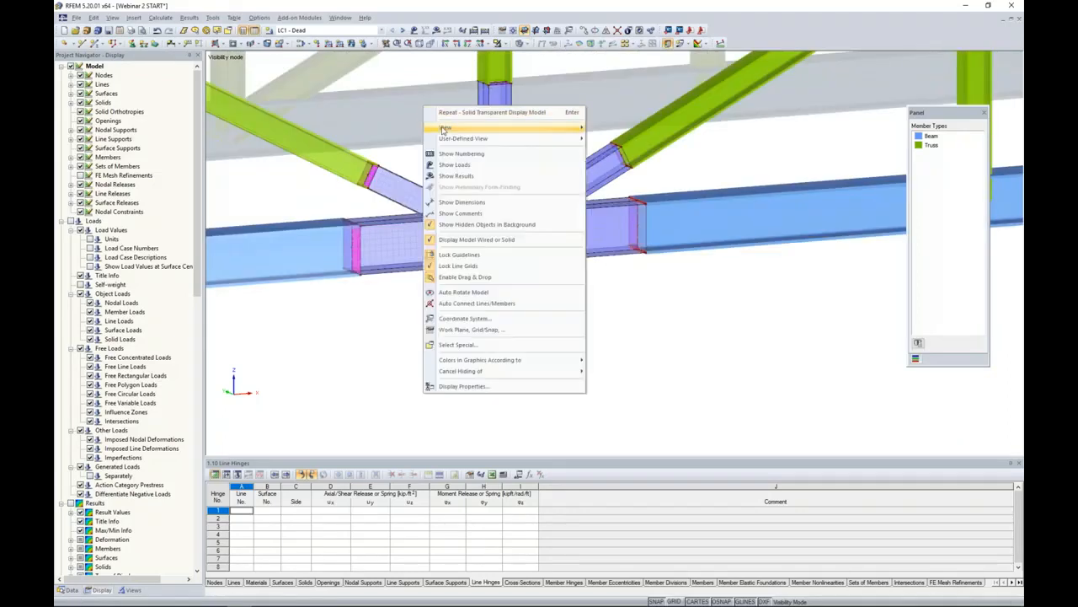
click(456, 224)
scroll(456, 153, down, 5)
scroll(456, 171, down, 1)
middle_drag(456, 173, 496, 309)
scroll(508, 329, down, 2)
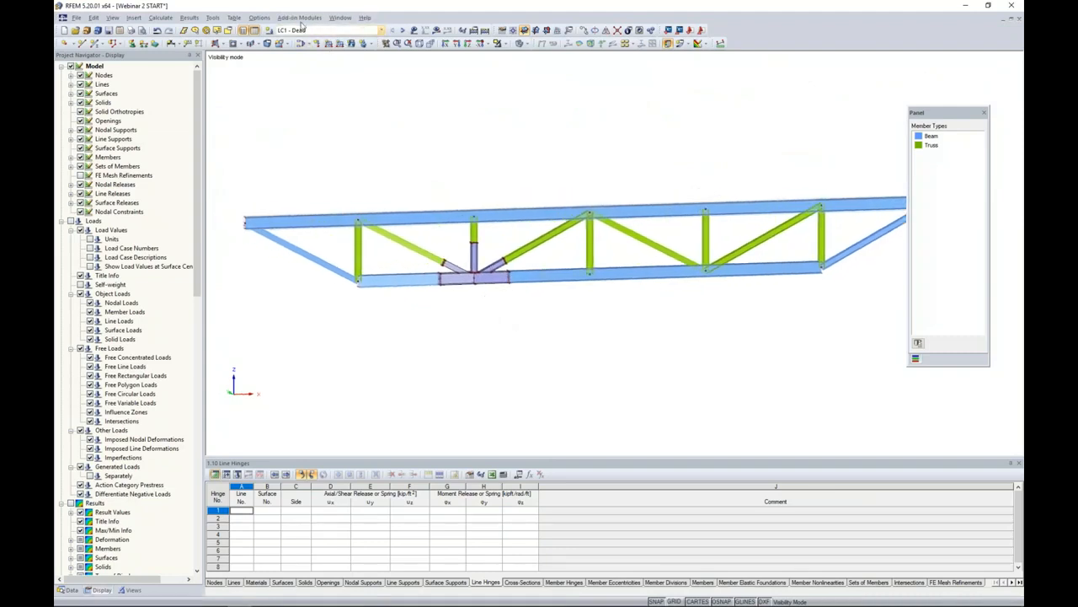
click(415, 30)
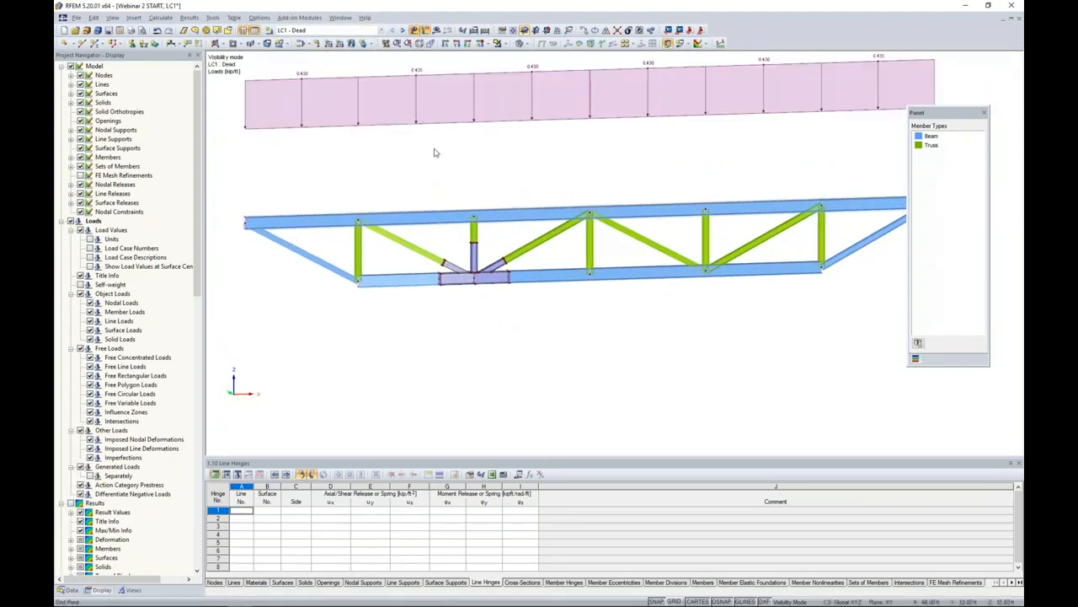
scroll(437, 162, down, 2)
scroll(299, 172, down, 1)
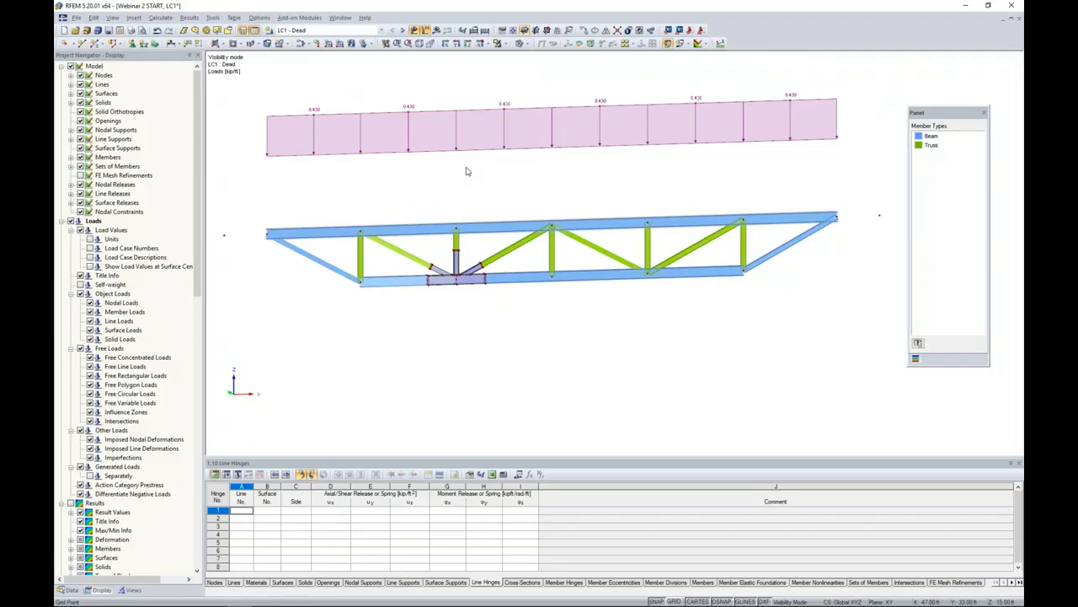
Start a new nodal load defined by direction and align it same as member 81, the diagonal with the meshed stub
middle_drag(466, 198, 475, 126)
scroll(466, 178, up, 3)
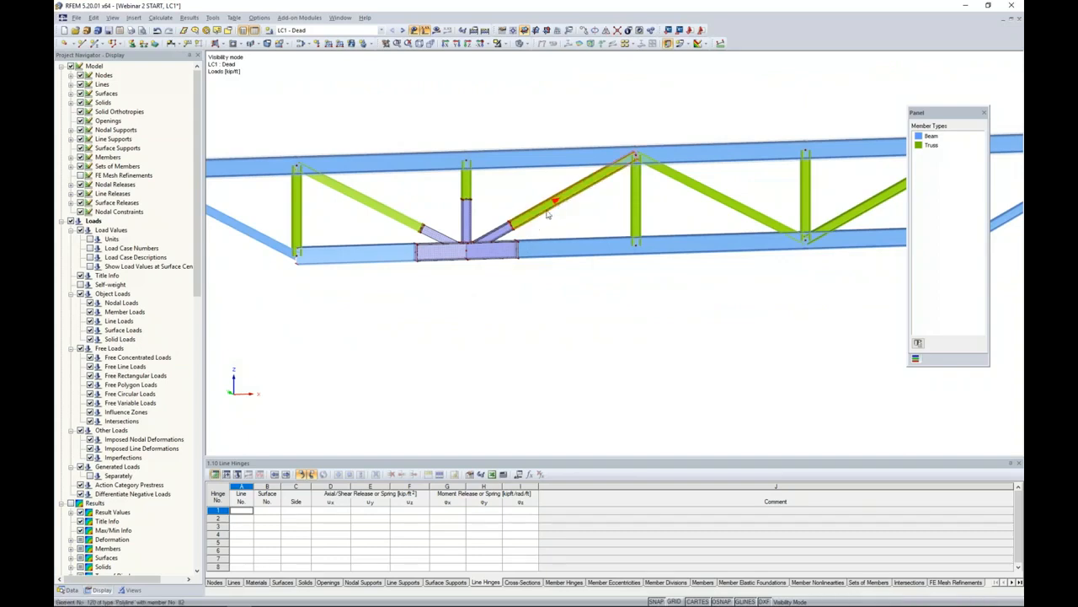
scroll(481, 215, up, 2)
scroll(481, 212, up, 1)
middle_drag(482, 212, 518, 221)
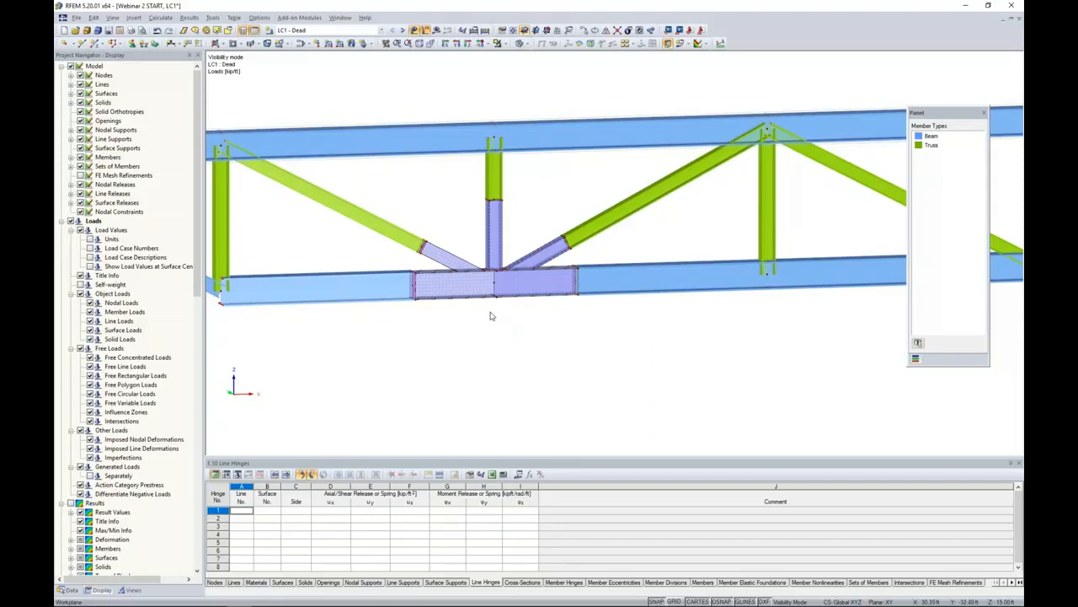
scroll(491, 316, up, 1)
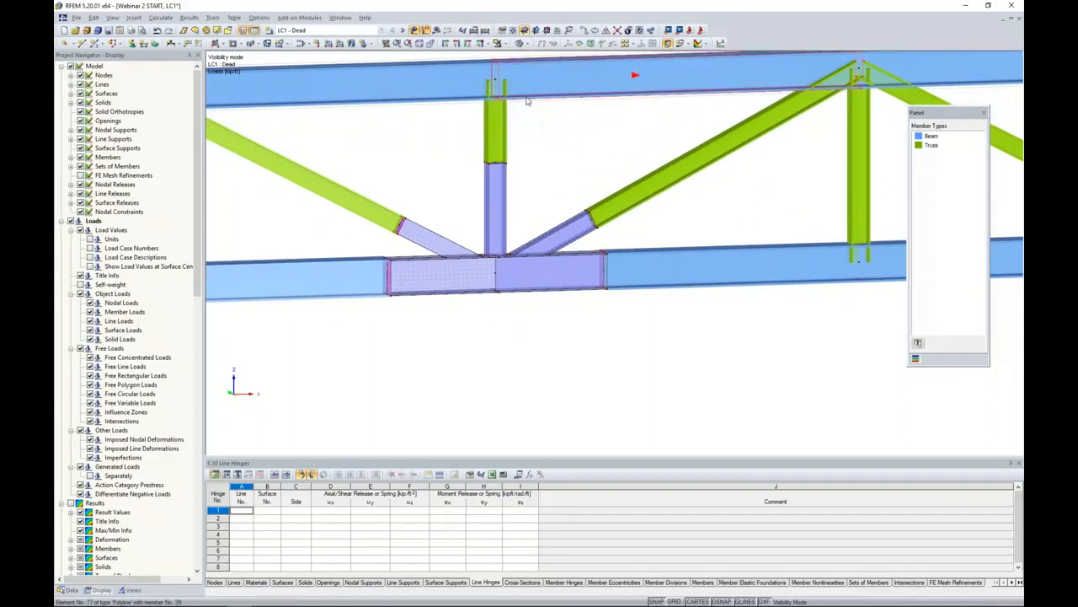
click(317, 44)
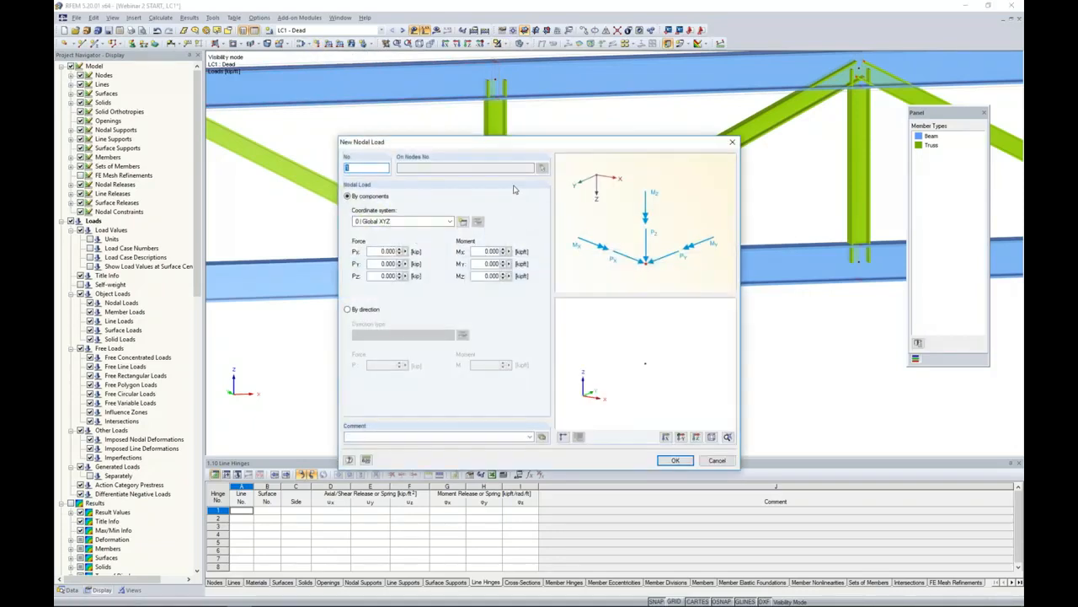
drag(502, 142, 616, 130)
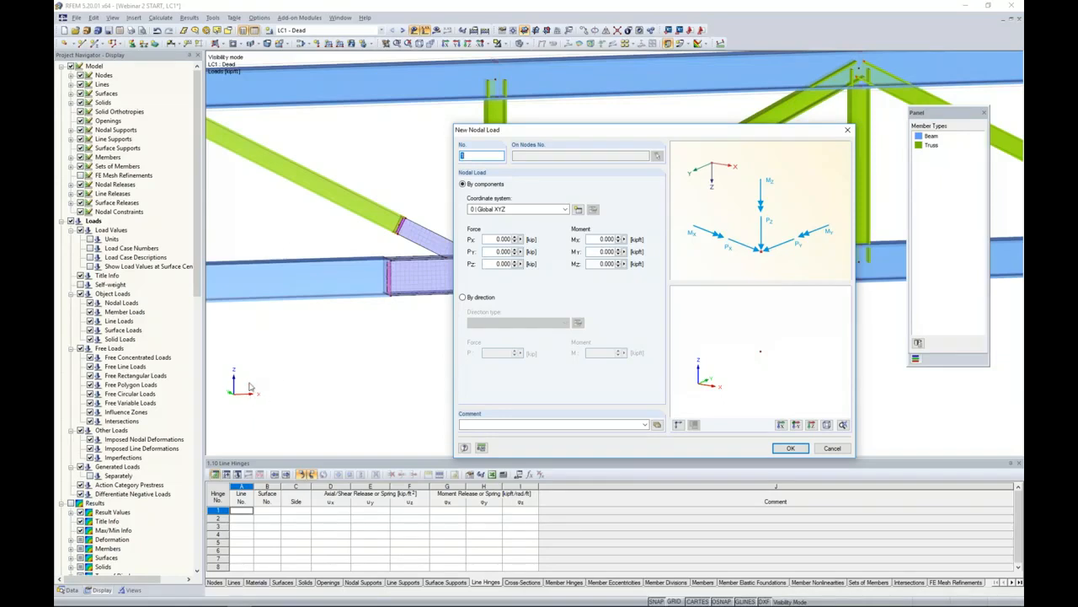
click(463, 298)
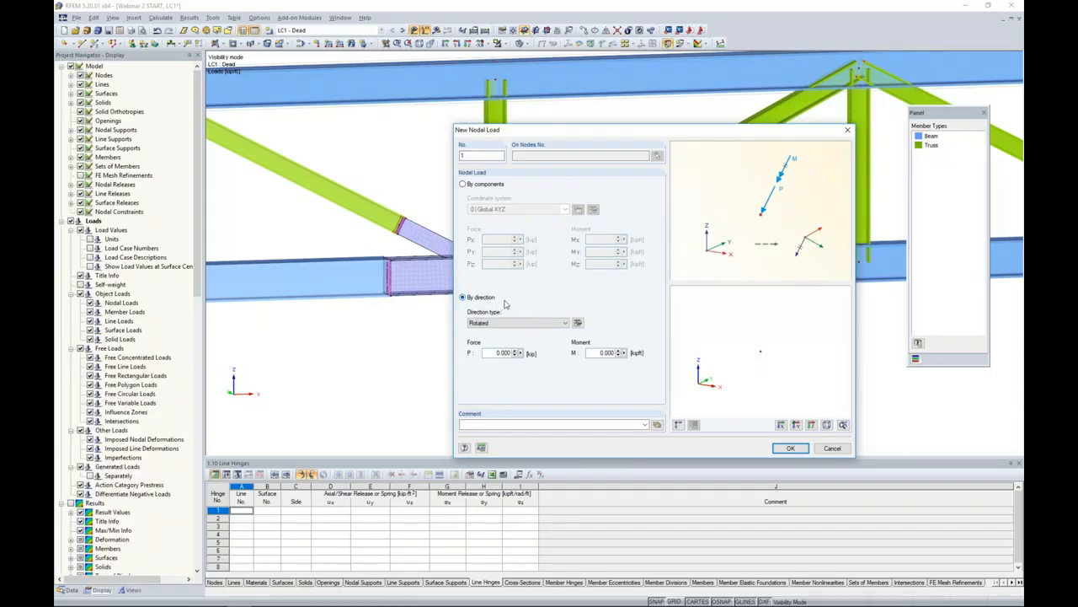
click(566, 322)
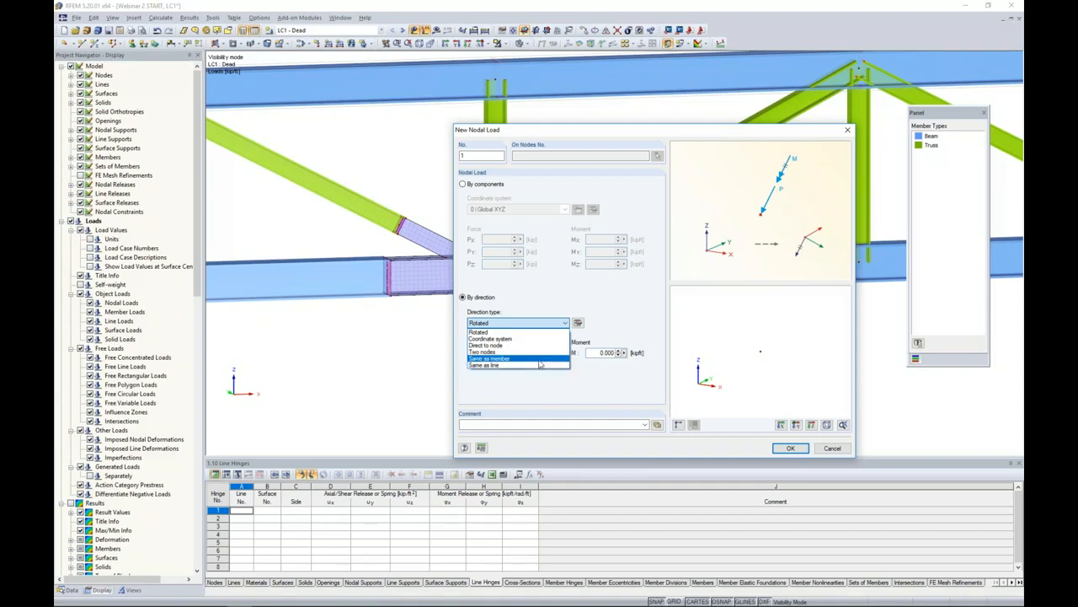
click(540, 363)
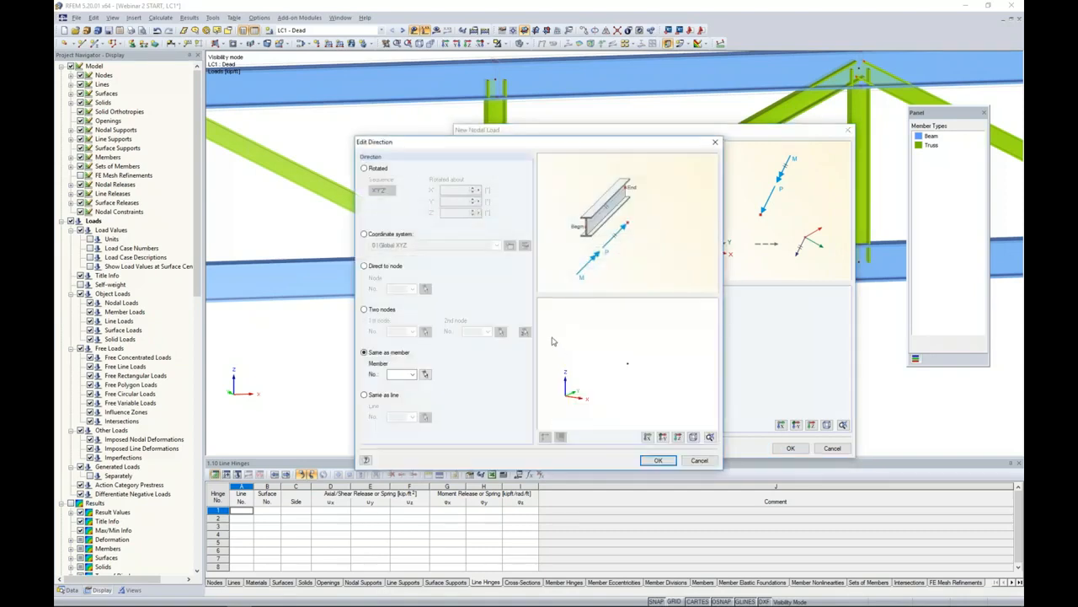
click(426, 374)
click(303, 175)
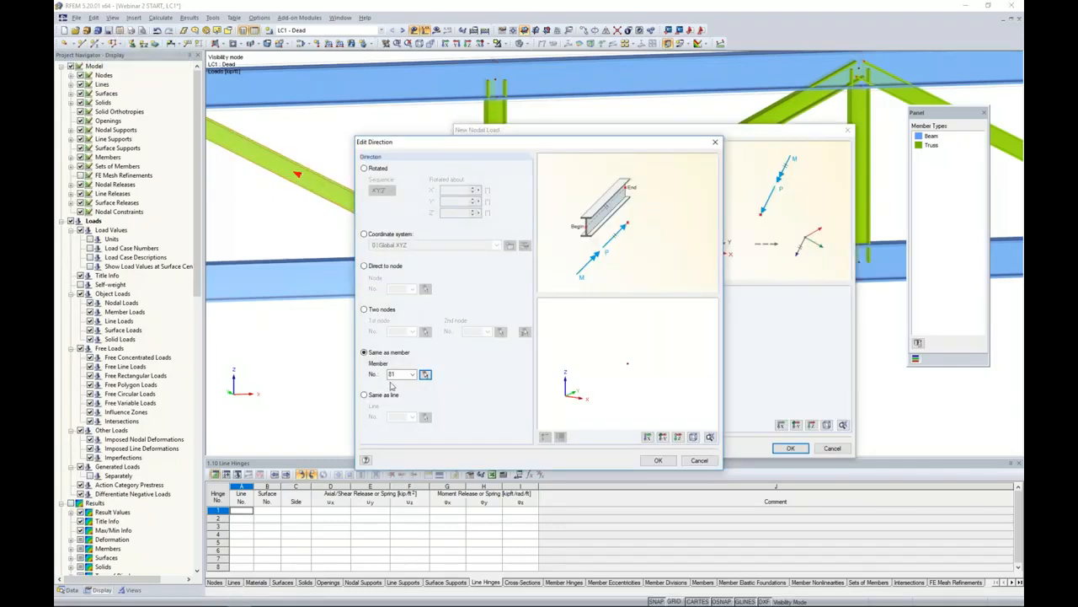
click(658, 460)
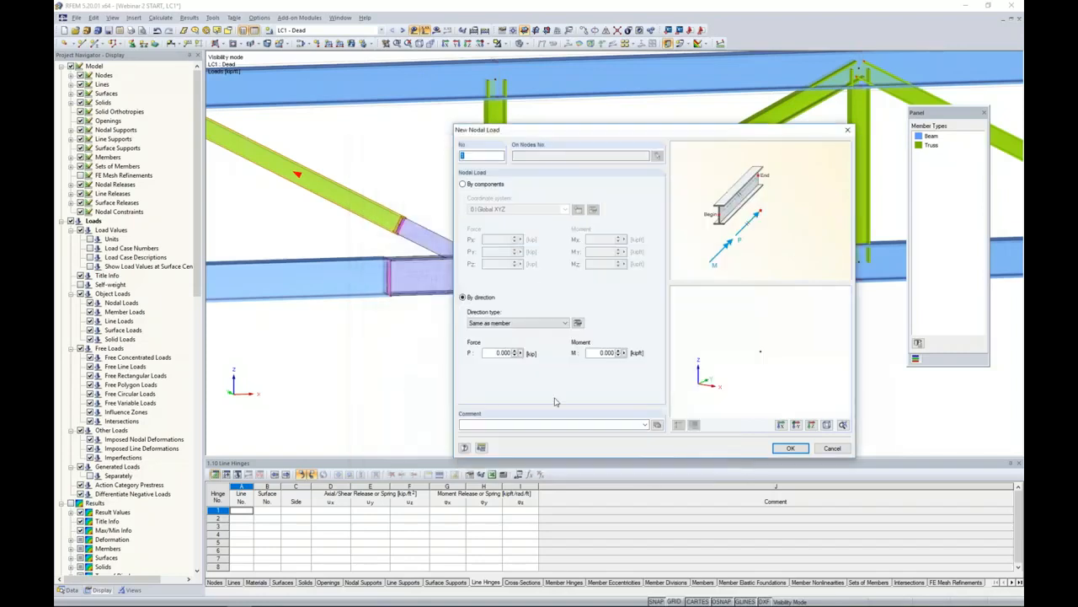
Set the load's force P to -70 kip and apply it to the node where member 81 meets the joint's end plate
text(70)
click(790, 448)
scroll(408, 244, up, 5)
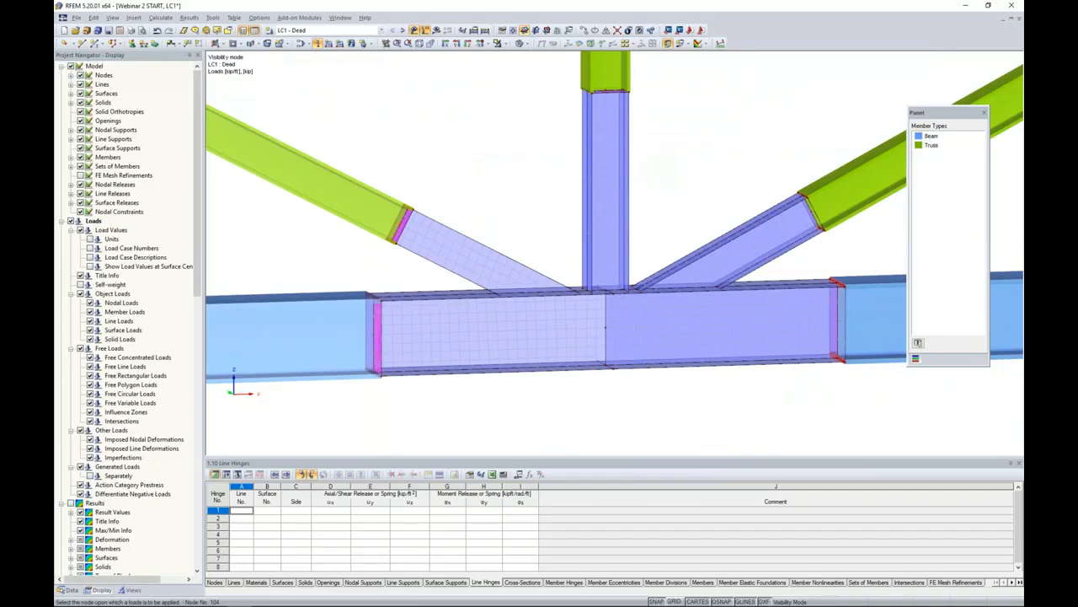
scroll(427, 223, down, 5)
scroll(427, 223, down, 4)
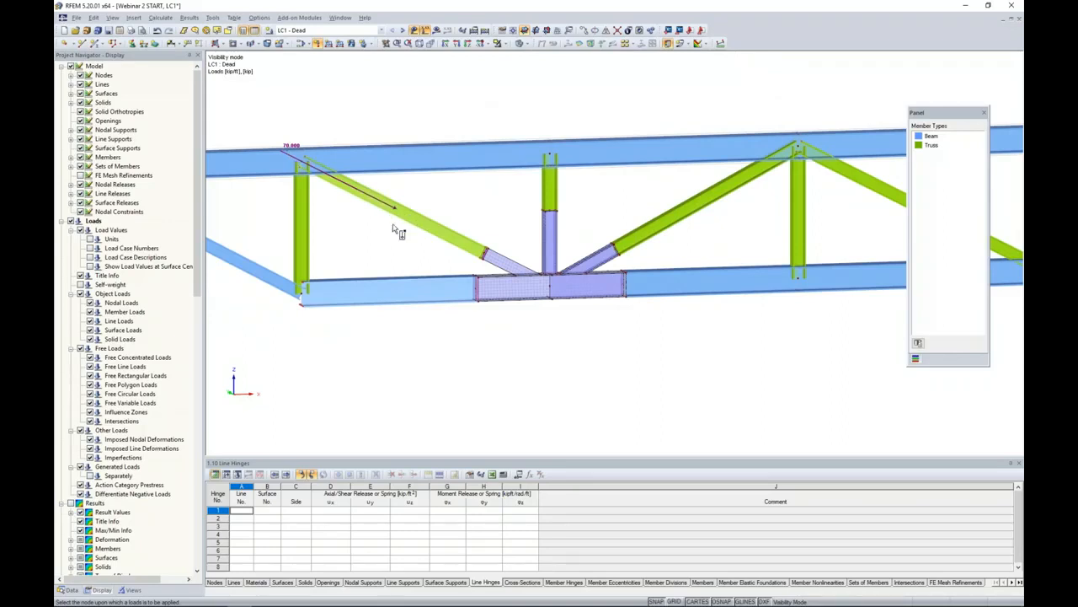
key(Escape)
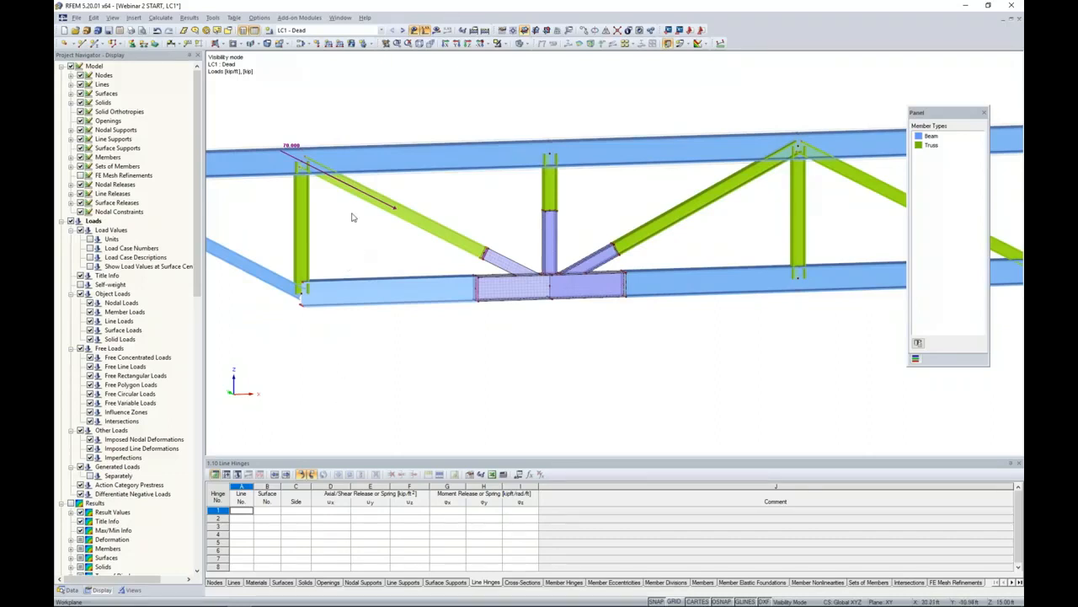
Define a second nodal load by components in the global XYZ system with PZ of -70 kip
middle_drag(512, 218, 484, 231)
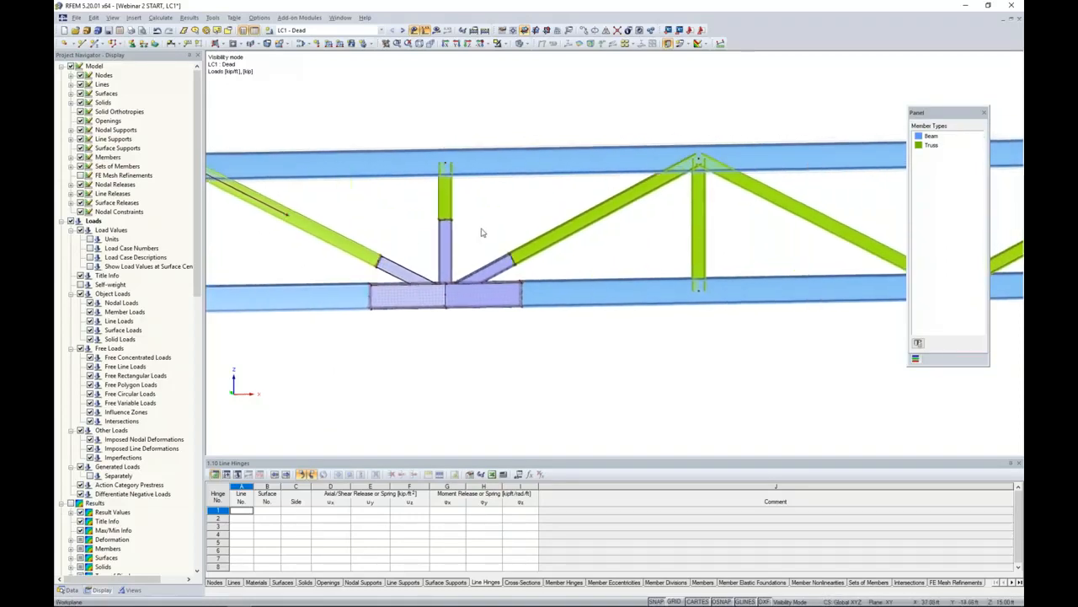
scroll(478, 231, up, 1)
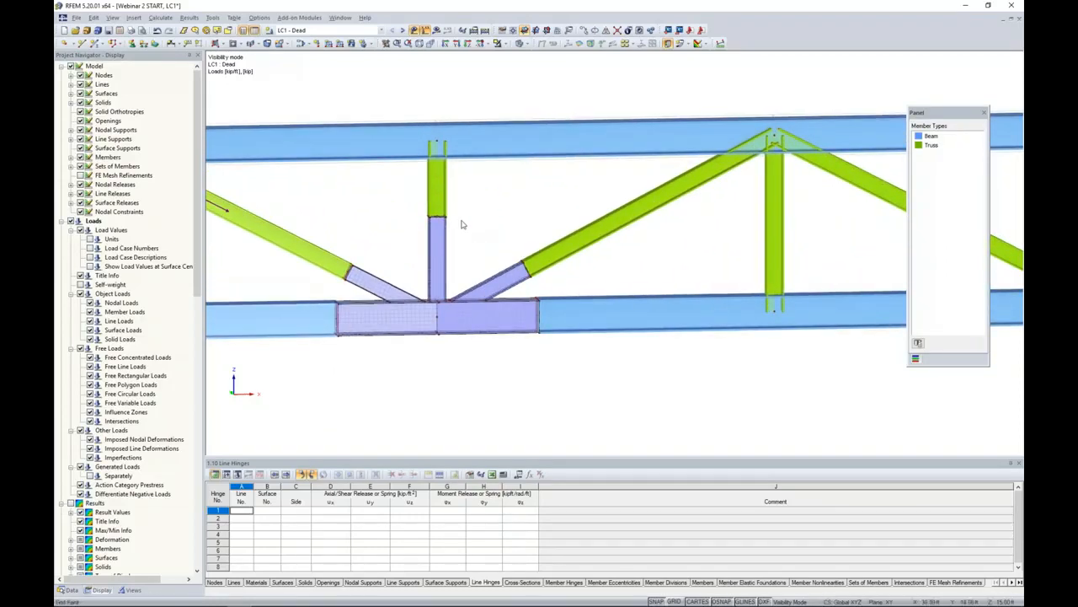
click(317, 43)
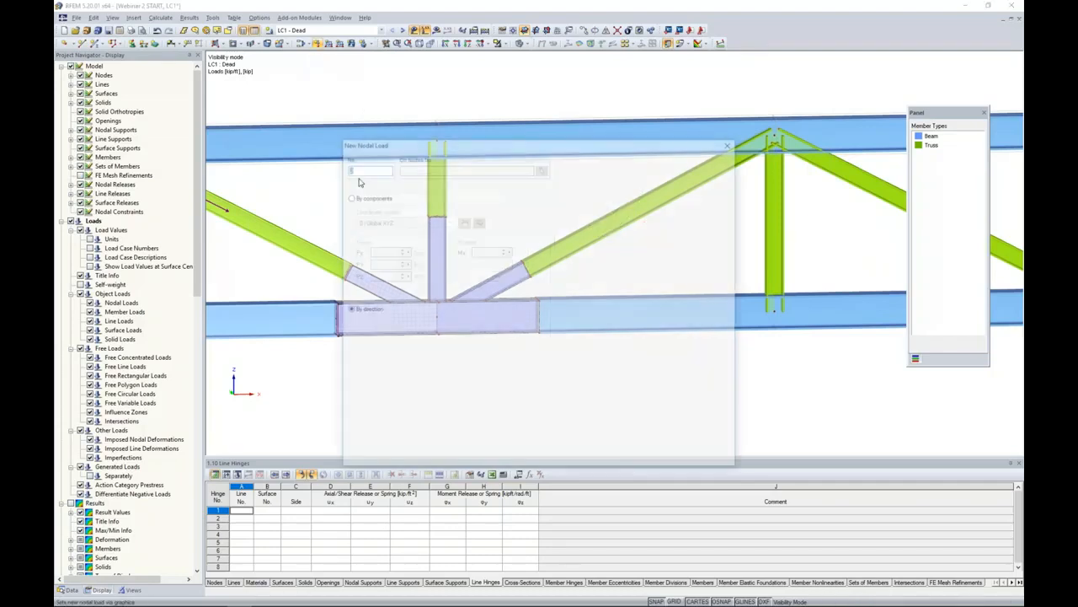
click(348, 195)
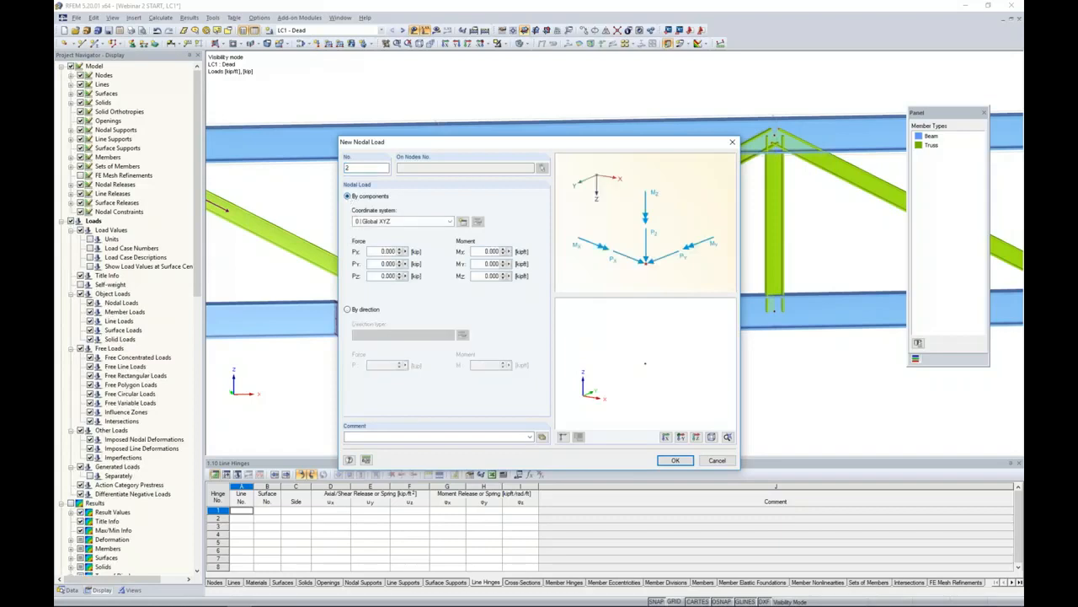
double_click(383, 276)
text(70)
click(674, 460)
Apply the vertical load to the node where the vertical truss member meets the joint's upright stub
scroll(437, 221, up, 5)
scroll(436, 218, up, 3)
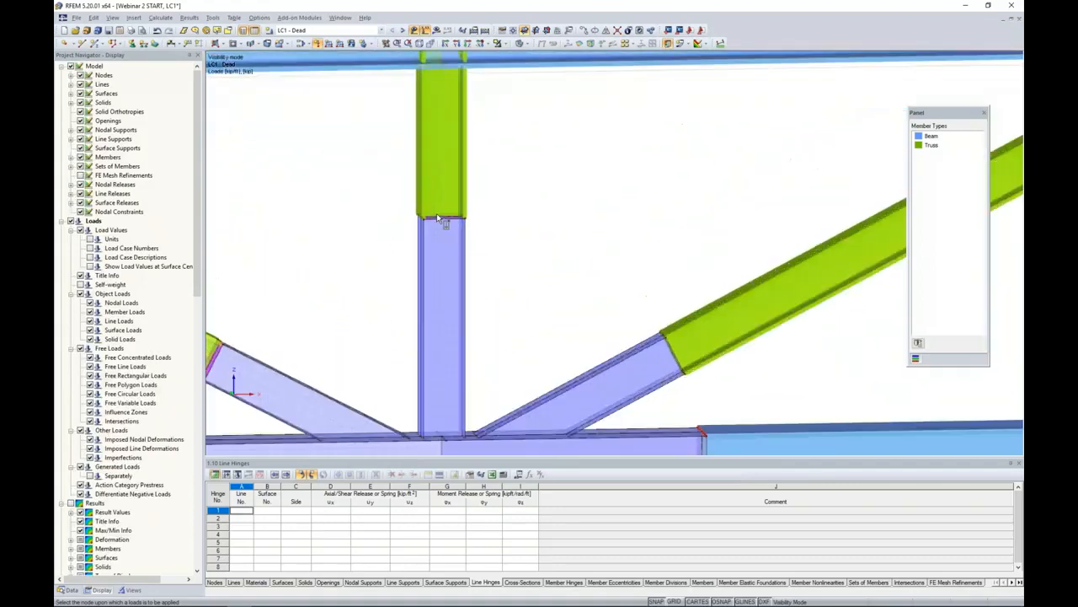
scroll(443, 216, down, 8)
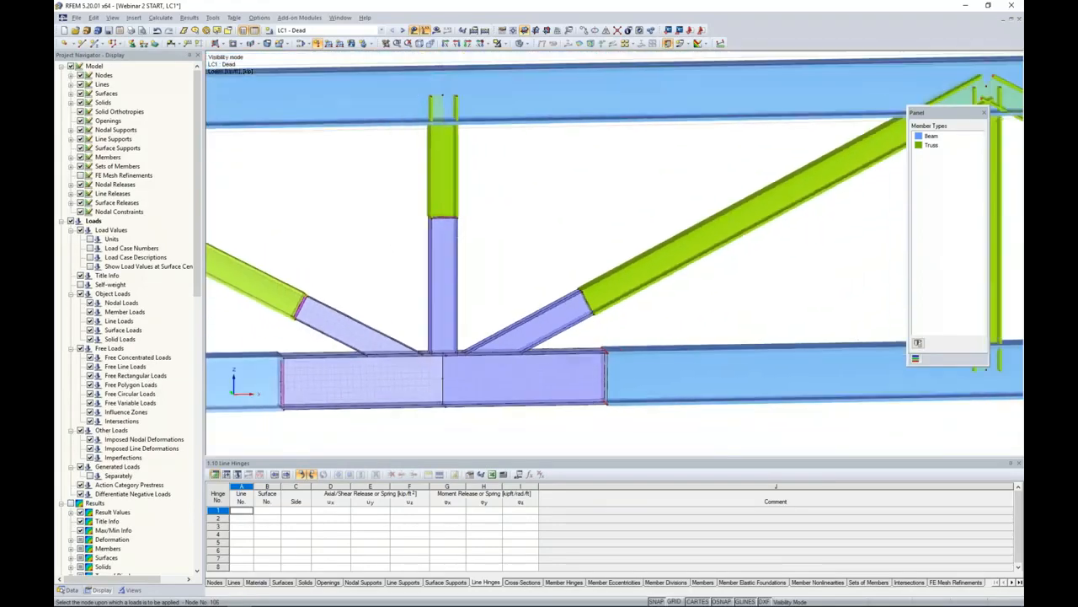
middle_drag(476, 218, 500, 248)
Define a third nodal load by direction, aligned same as member 82, the other diagonal at the joint, with force P of -70 kip
scroll(503, 252, up, 3)
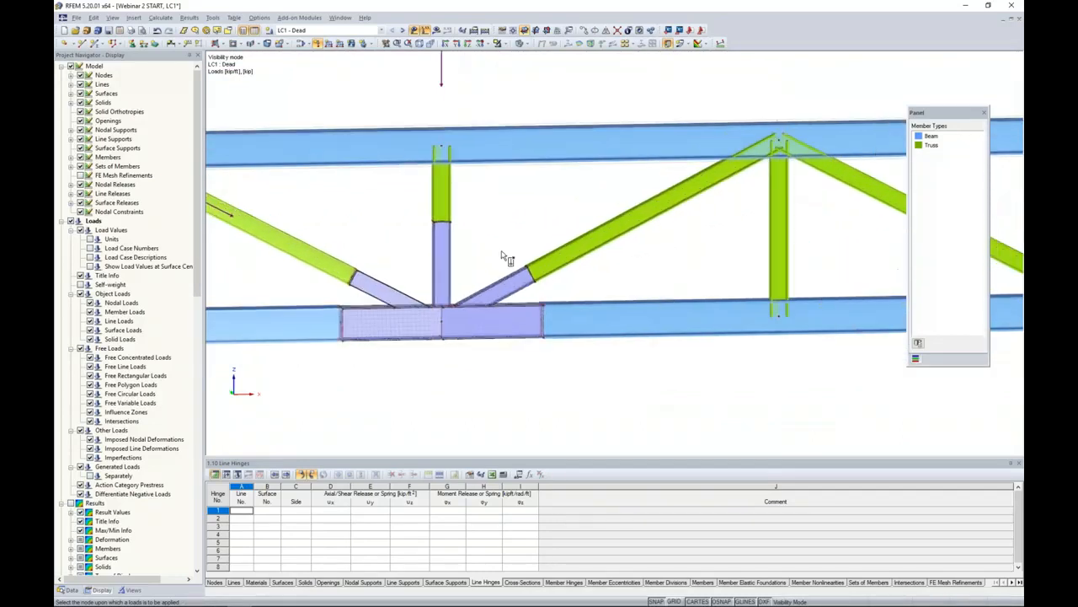
middle_drag(503, 237, 458, 219)
scroll(614, 177, up, 1)
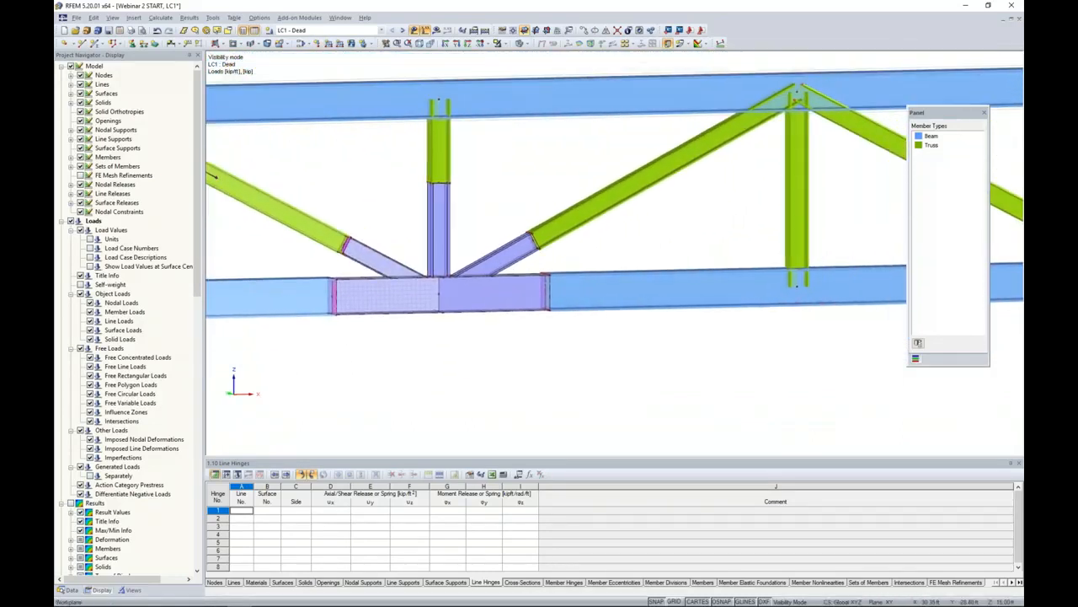
click(318, 44)
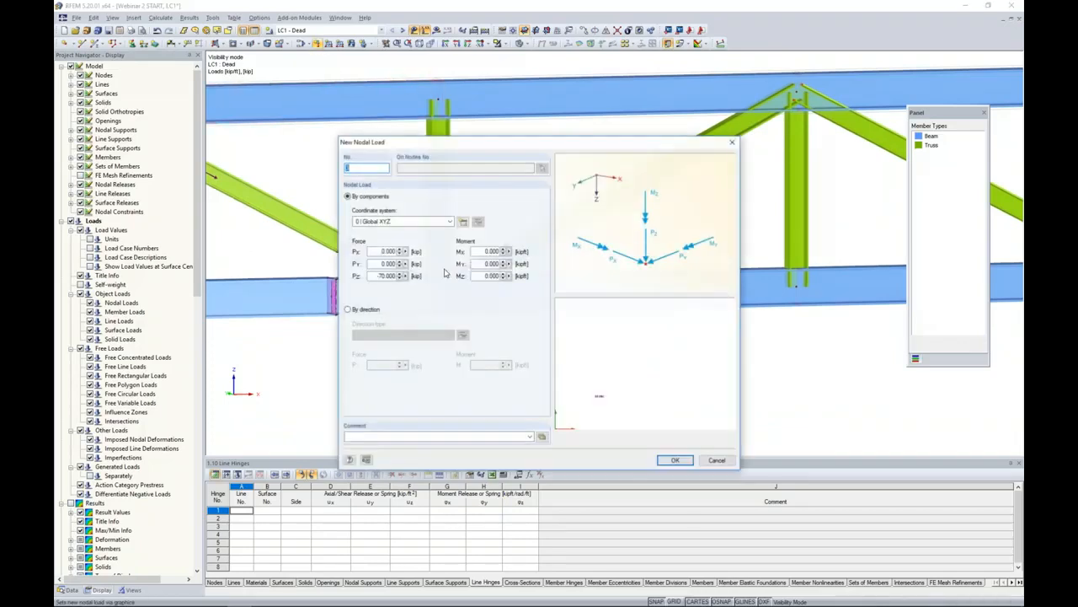
click(347, 309)
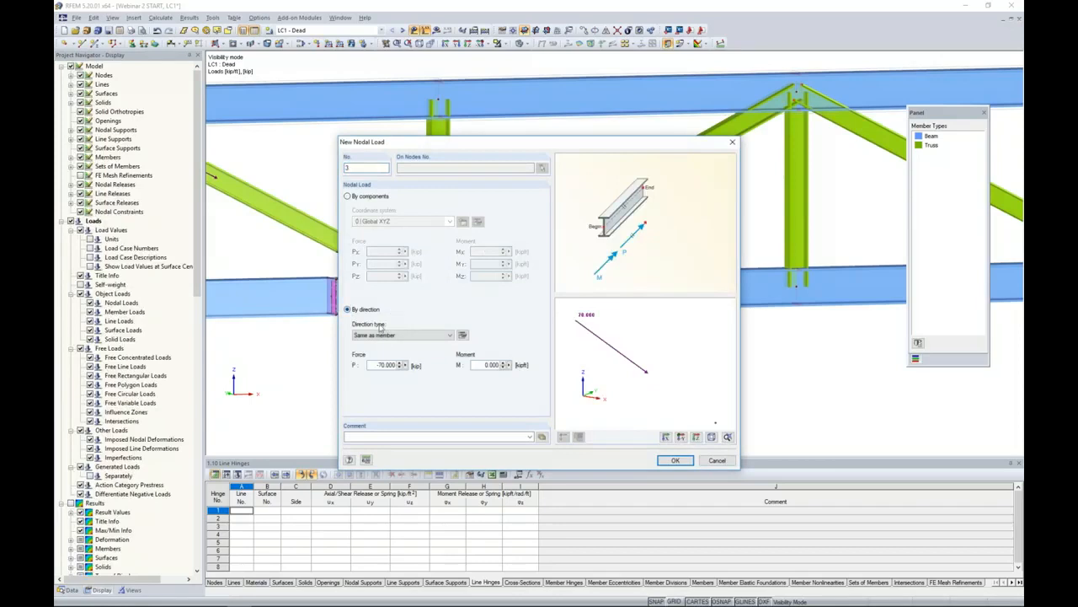
click(461, 334)
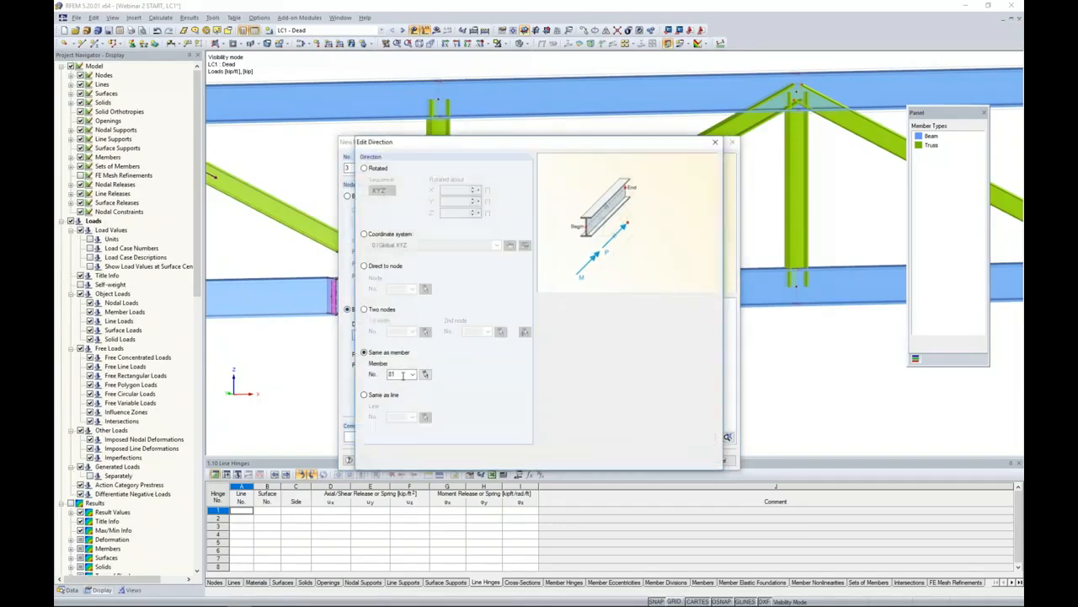
click(423, 373)
click(554, 275)
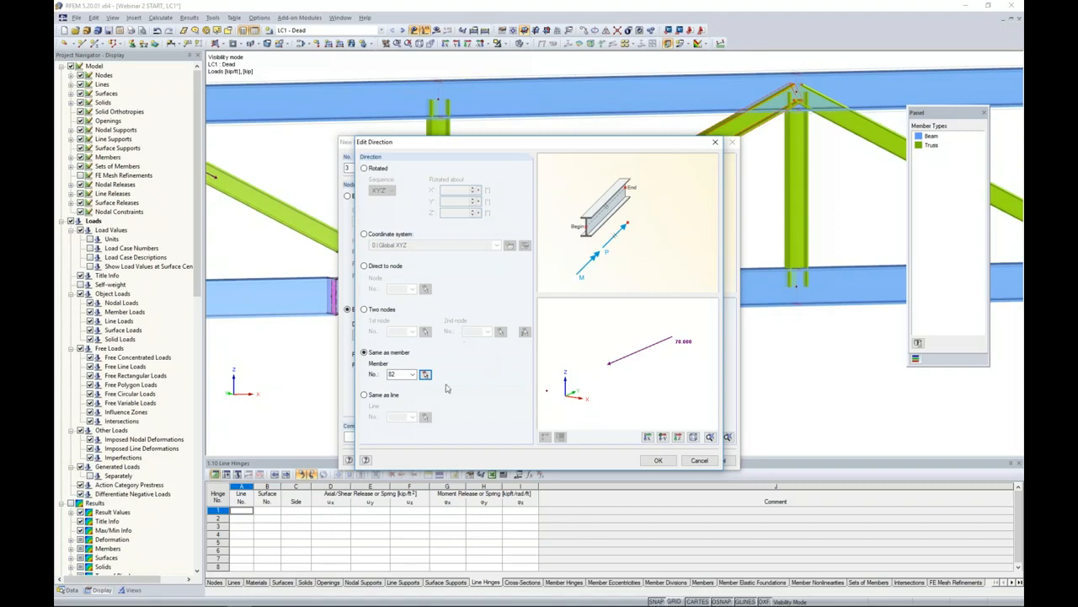
click(657, 460)
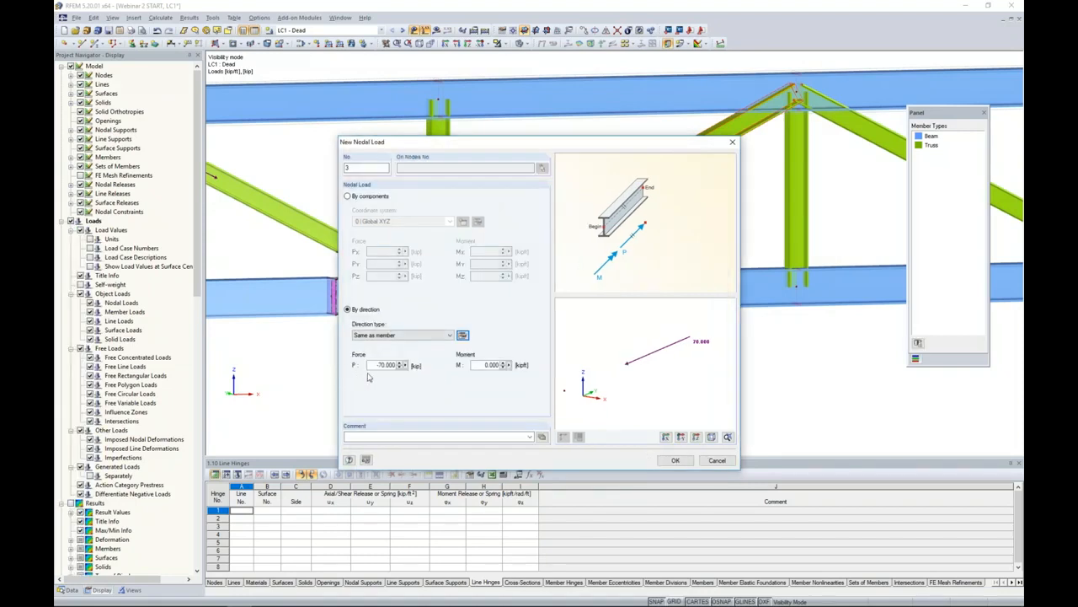
click(675, 460)
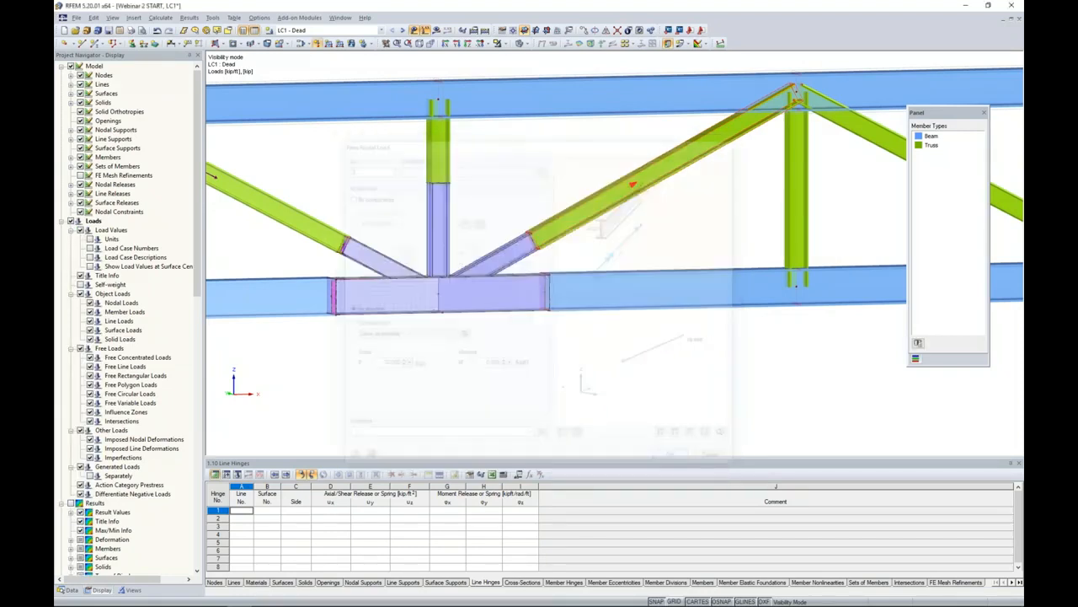
Apply the inclined load to the node where member 82 meets the end plate of its diagonal stub
scroll(590, 362, down, 2)
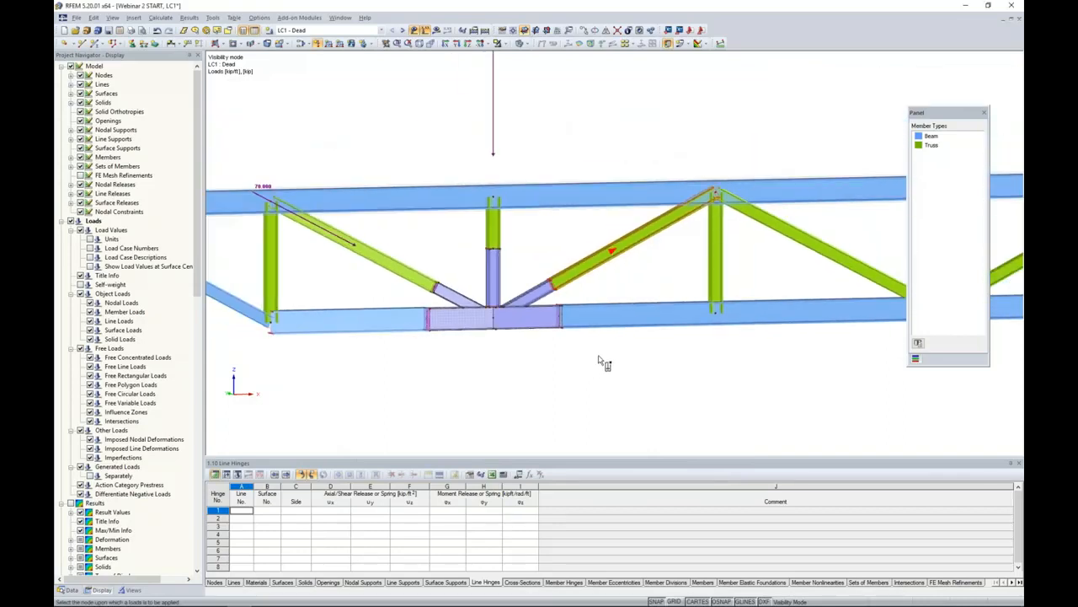
scroll(551, 310, up, 5)
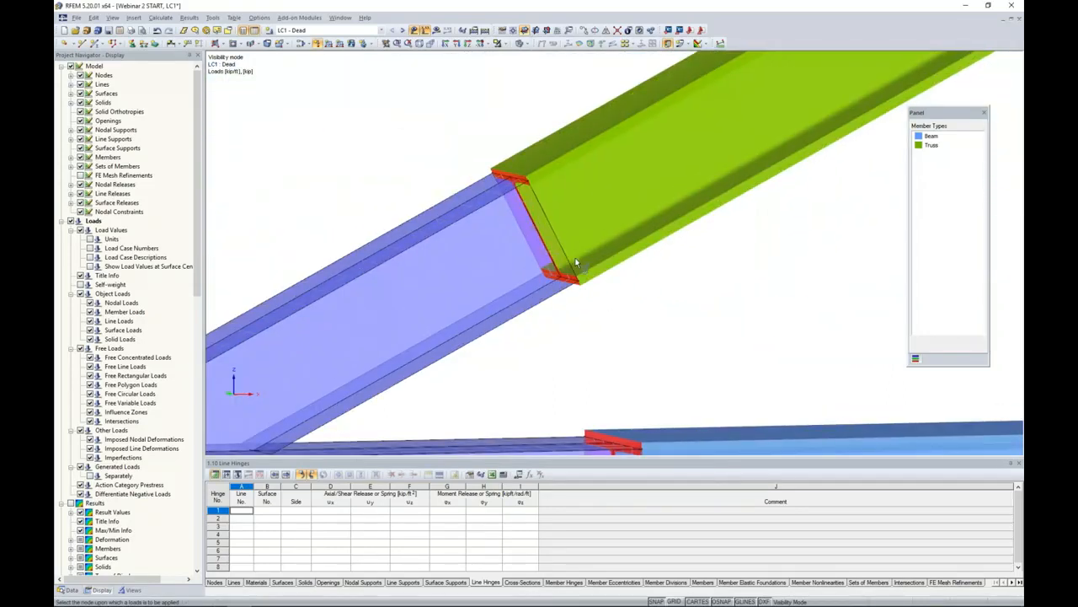
scroll(577, 255, down, 5)
scroll(568, 337, down, 1)
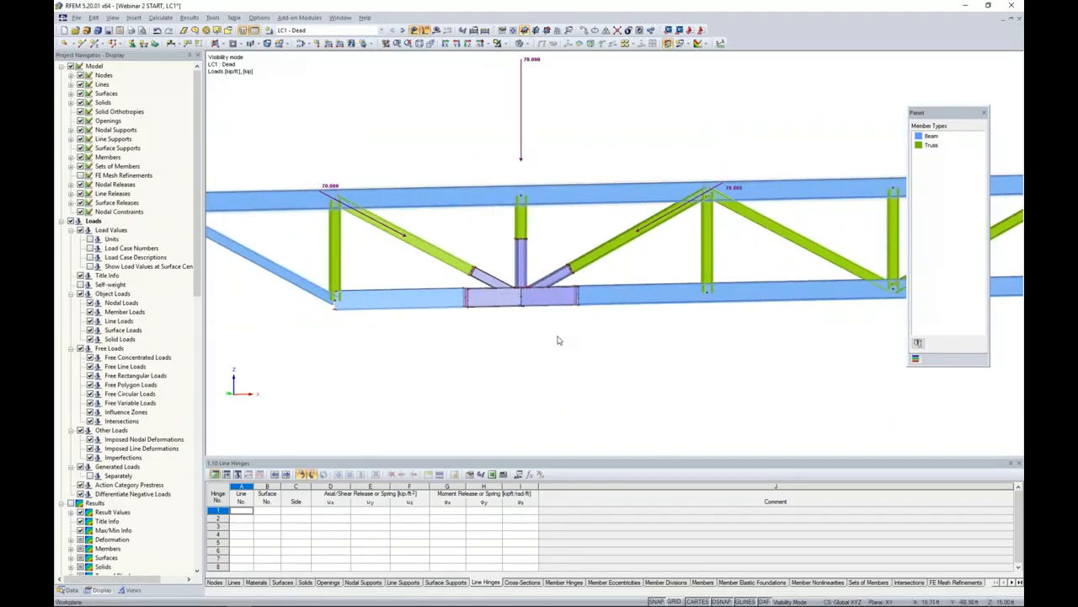
Calculate load case LC1 and show its results on the truss joint
scroll(558, 341, down, 2)
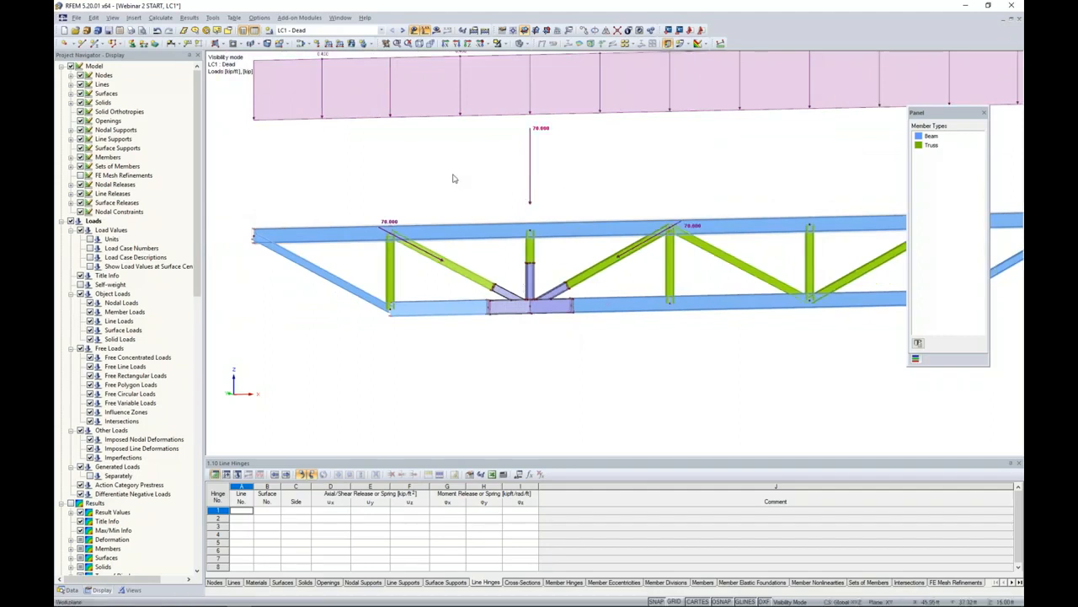
scroll(546, 323, up, 2)
scroll(524, 342, up, 2)
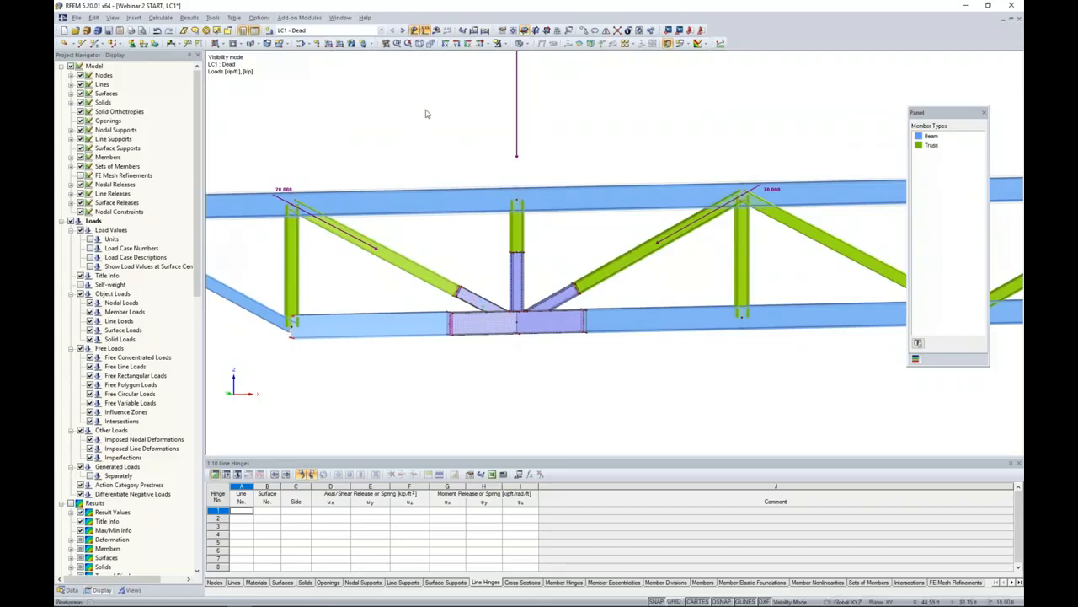
click(436, 30)
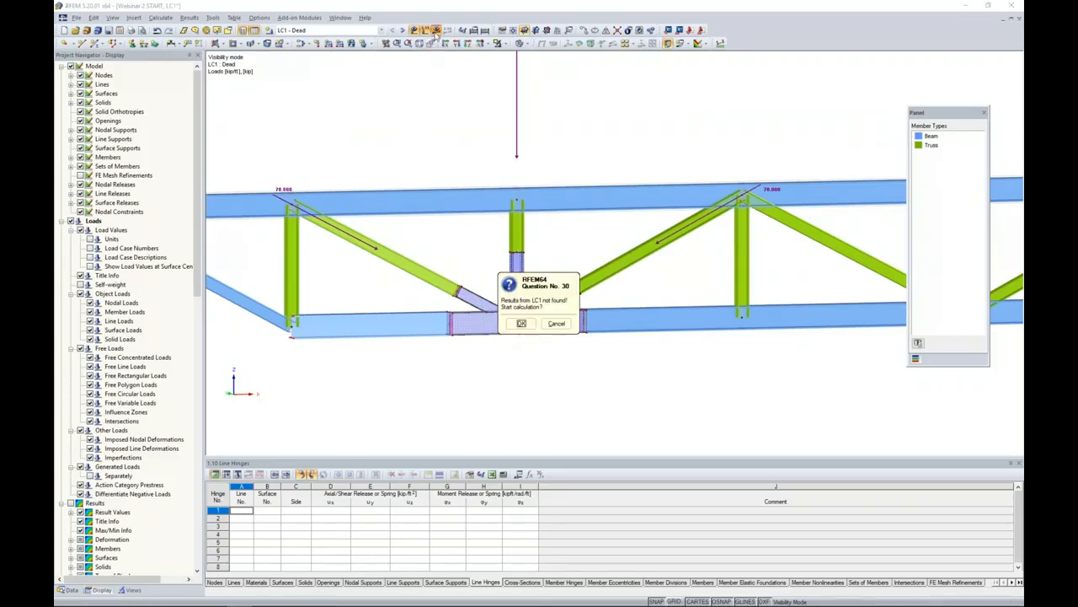
click(520, 324)
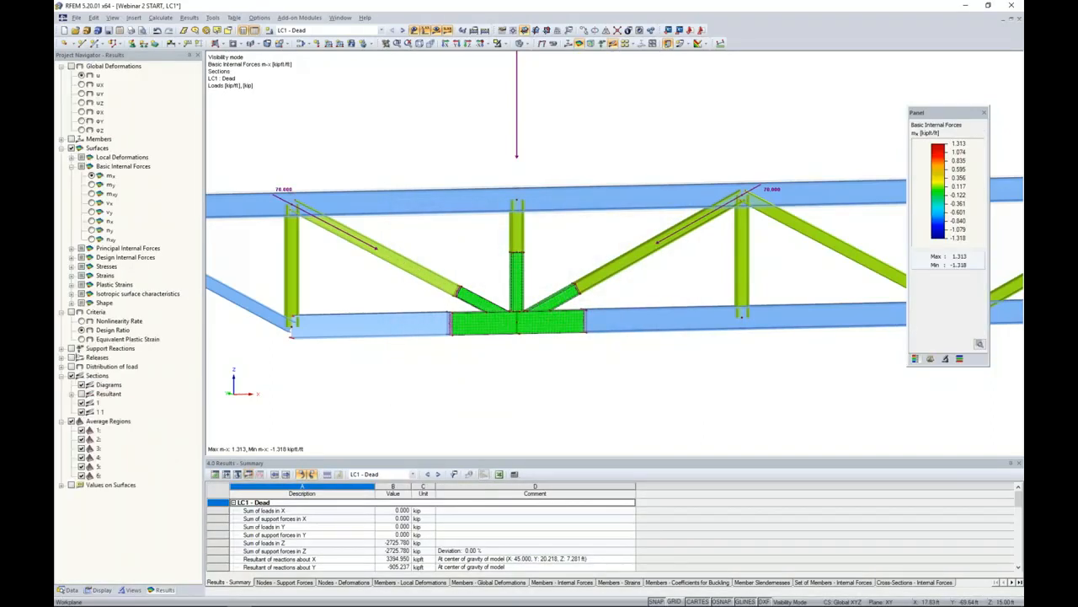
Examine the meshed joint closely and display the basic internal moment m-y on its surfaces
scroll(522, 343, down, 2)
ctrl+middle_drag(521, 342, 534, 300)
scroll(534, 300, up, 5)
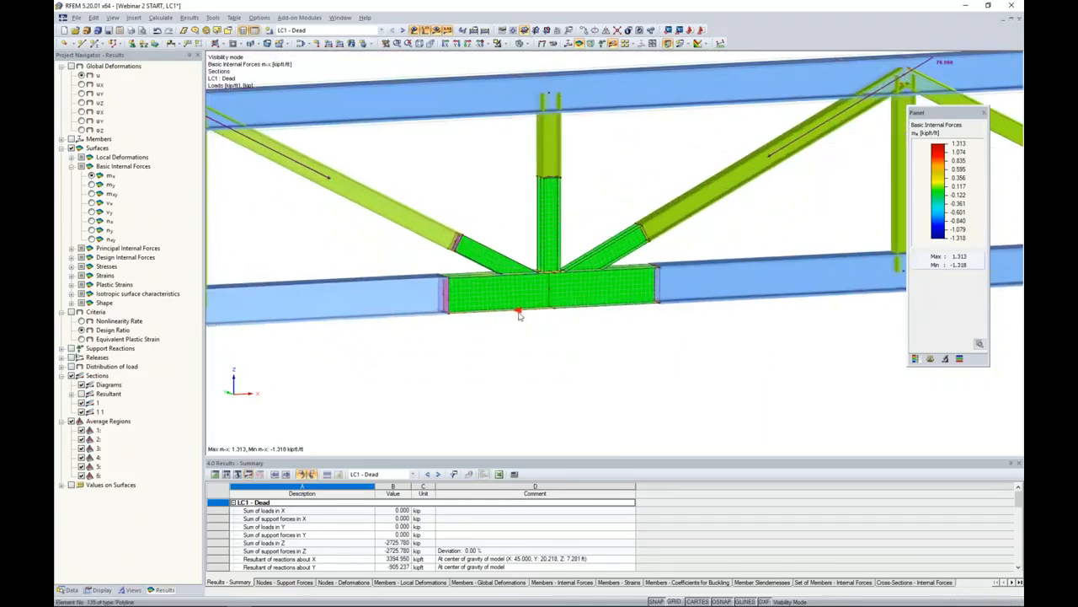
ctrl+middle_drag(585, 332, 538, 314)
click(91, 185)
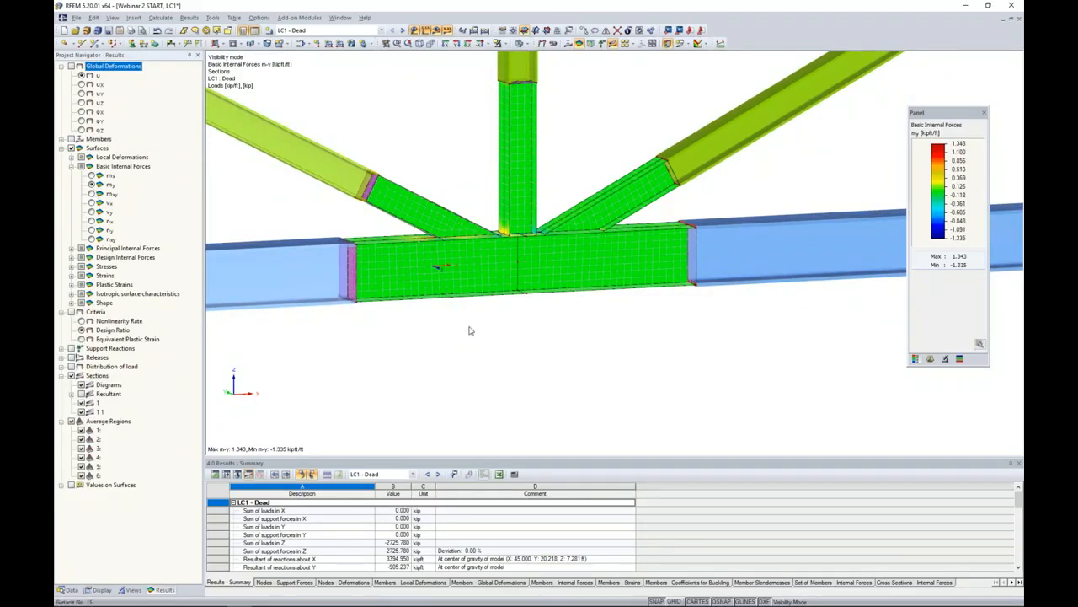
Display the surface stresses sigma-x,+ and tau-xy,- on the joint in turn
click(71, 267)
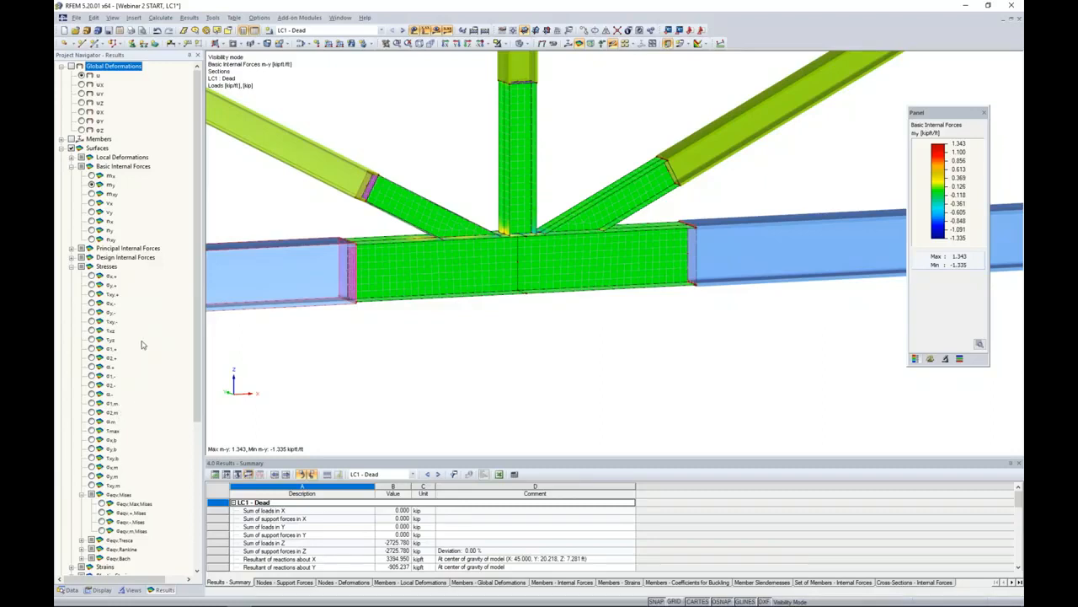
scroll(143, 345, down, 2)
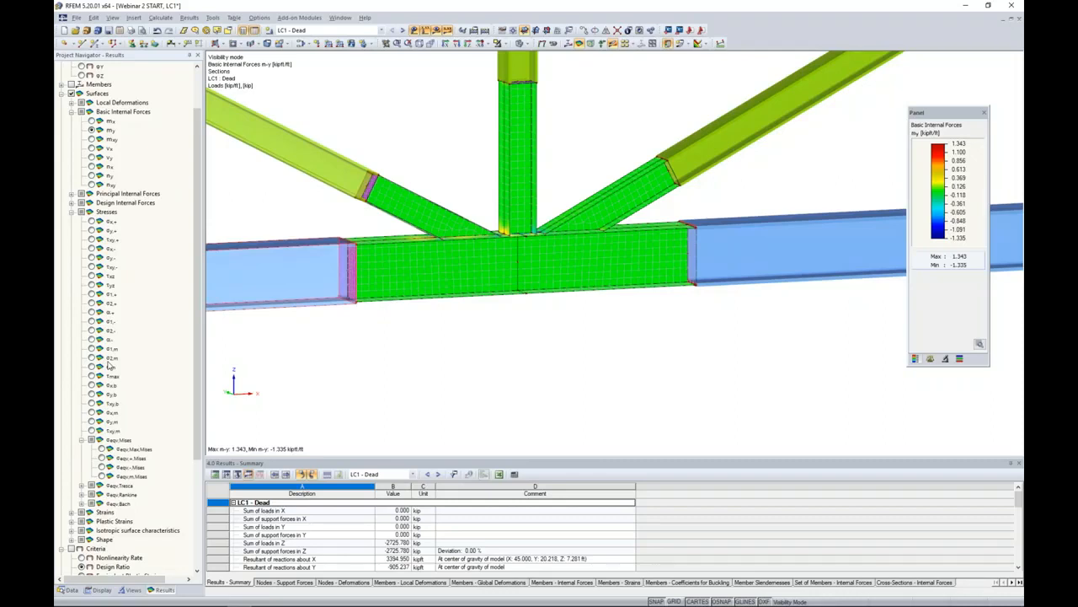
click(91, 221)
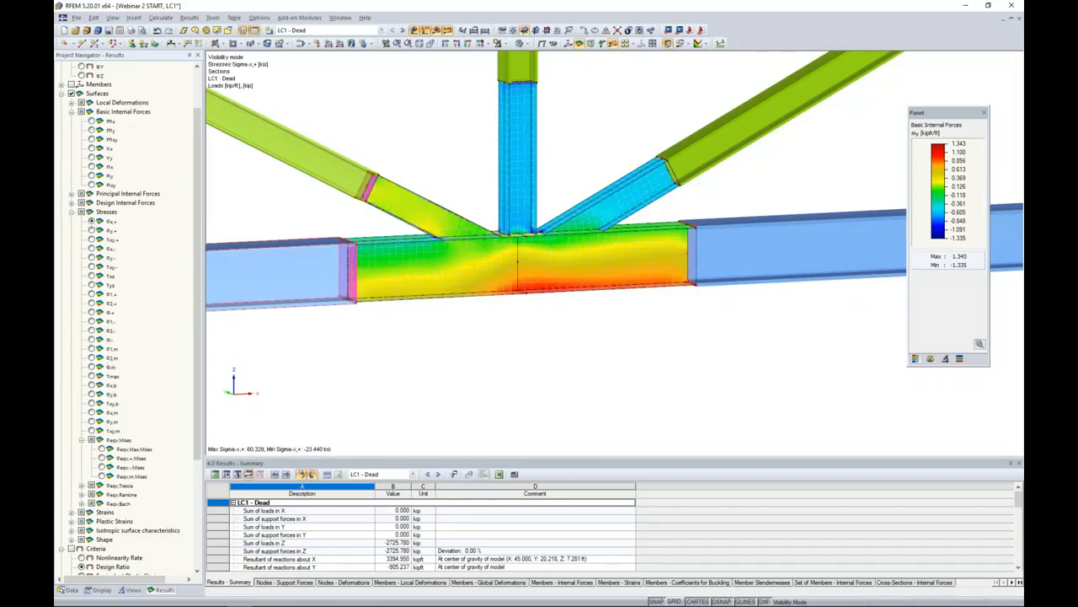
click(92, 266)
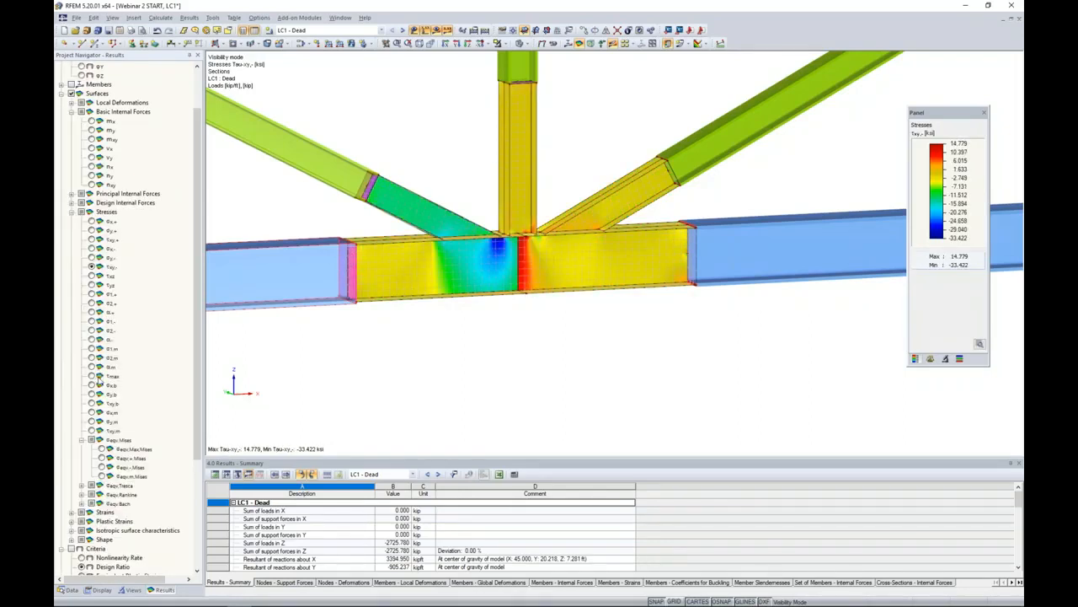
Display the maximum von Mises equivalent stress on the joint surfaces and examine its distribution up close
scroll(100, 379, down, 2)
click(102, 393)
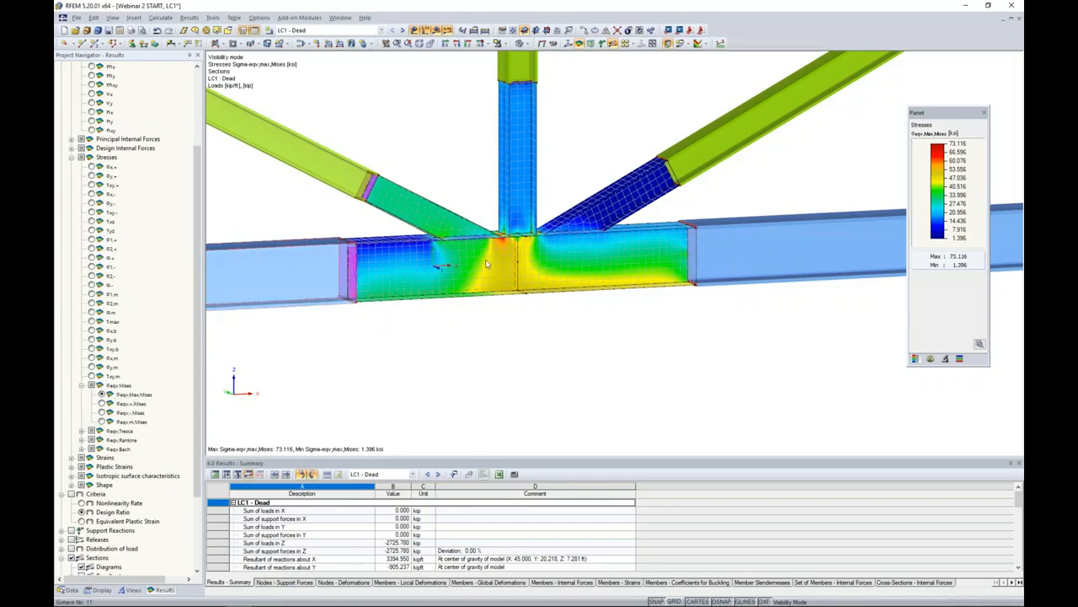
scroll(477, 273, up, 2)
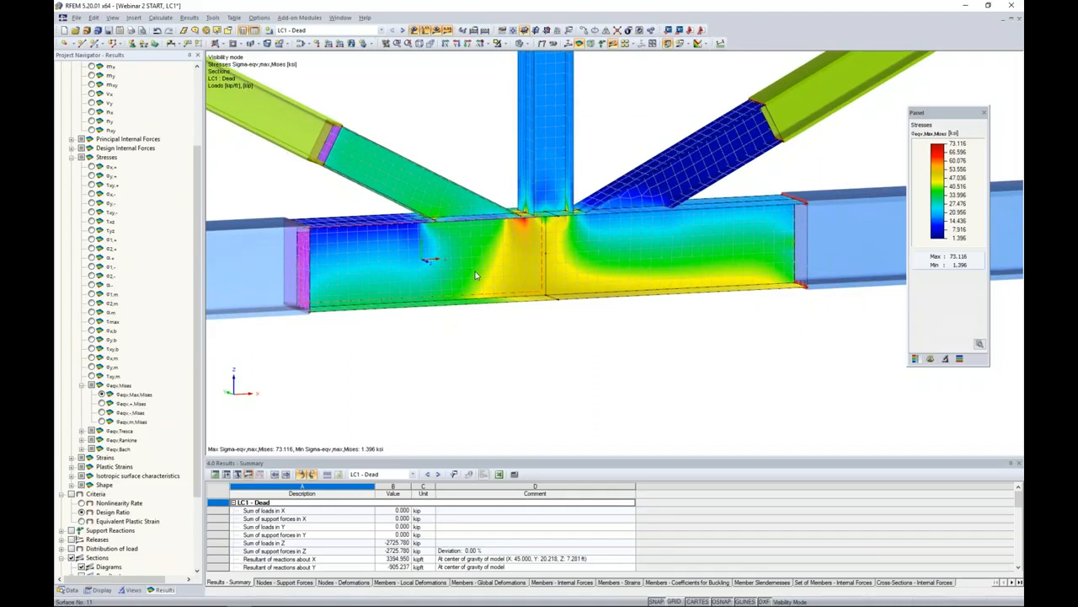
middle_drag(558, 262, 546, 288)
scroll(546, 287, up, 1)
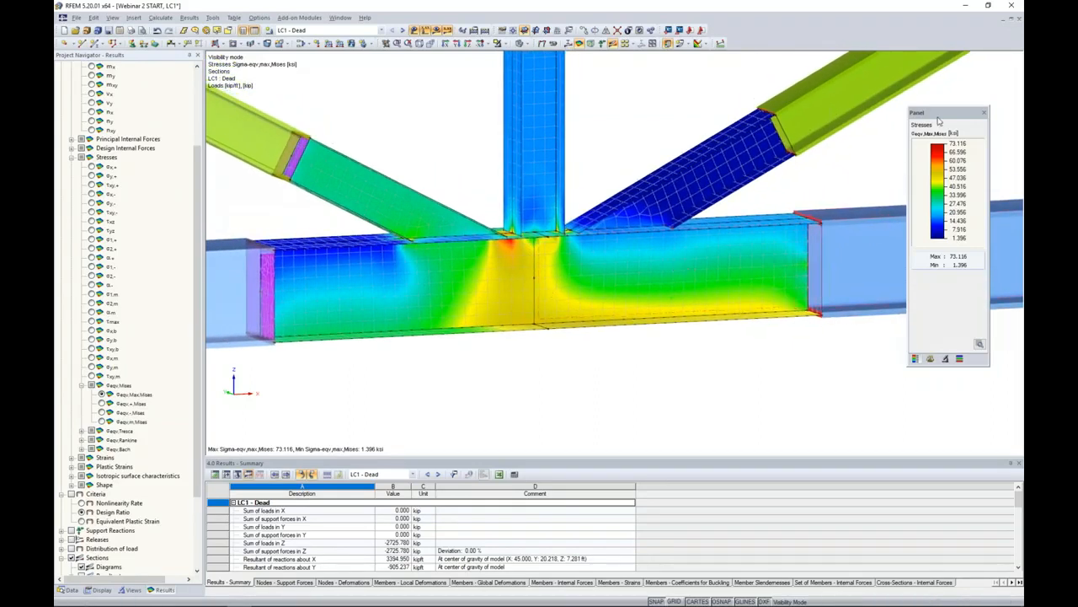
Move the stress color scale aside and check the properties of the web surface on member 82's diagonal stub
drag(940, 121, 901, 128)
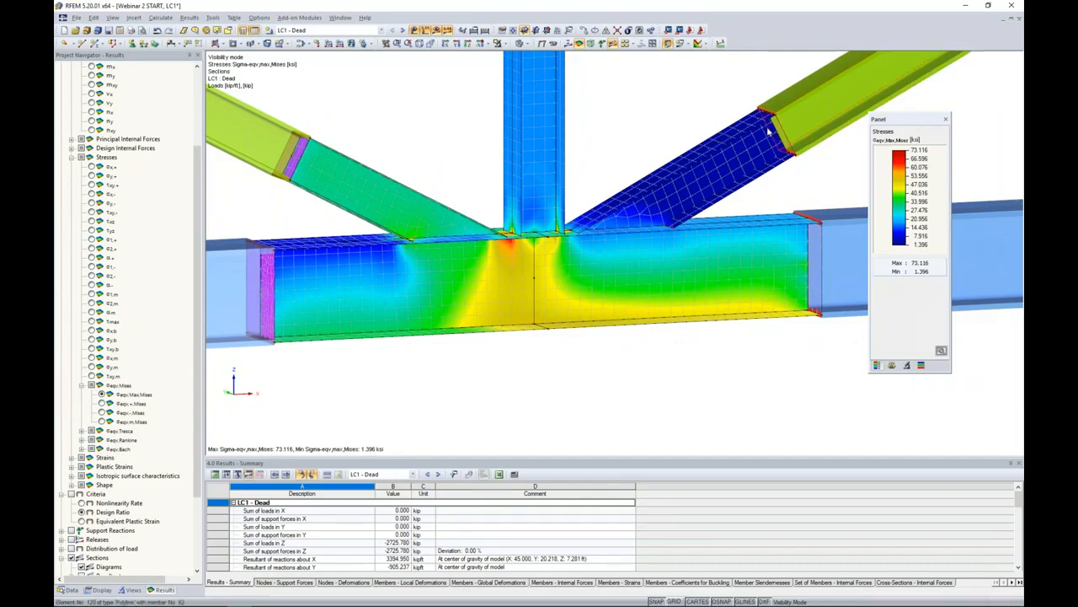
double_click(753, 154)
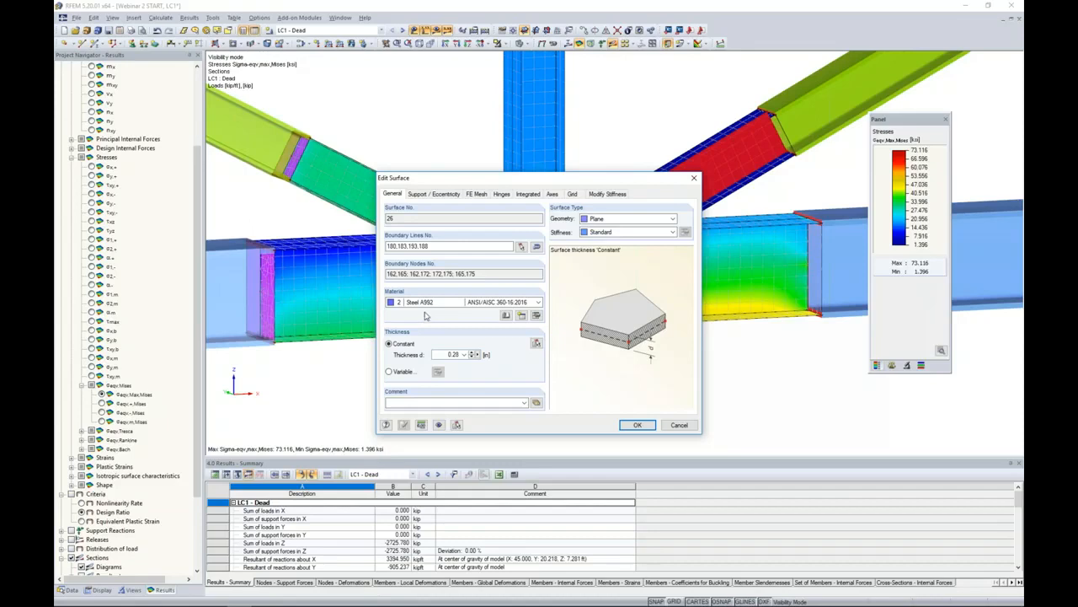
click(638, 425)
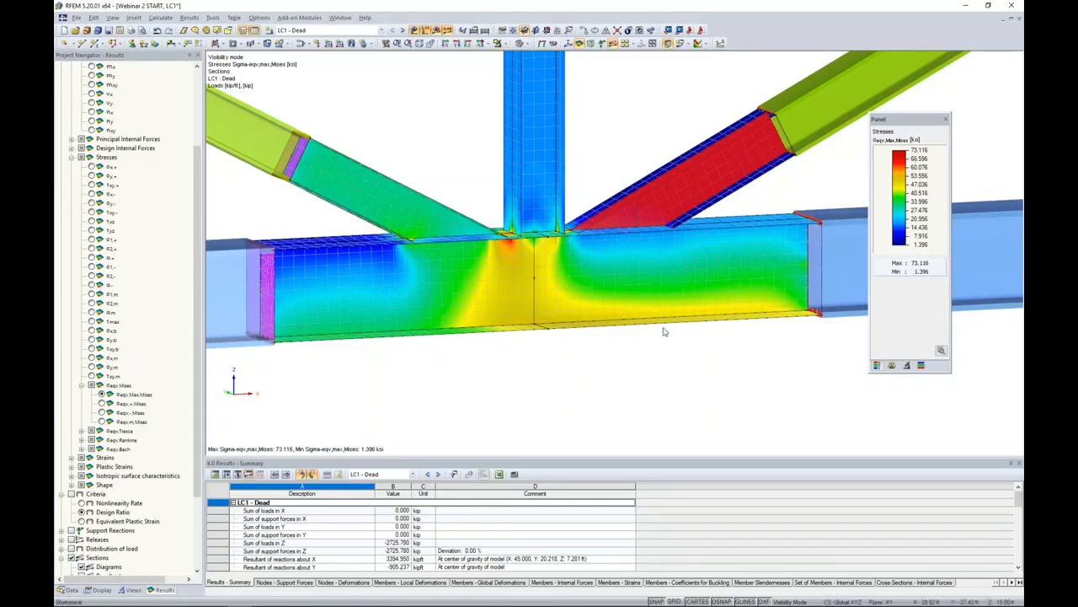
Open all of the joint's surfaces together for editing and review the material model of their assigned Steel A992
scroll(664, 332, down, 1)
drag(709, 380, 445, 109)
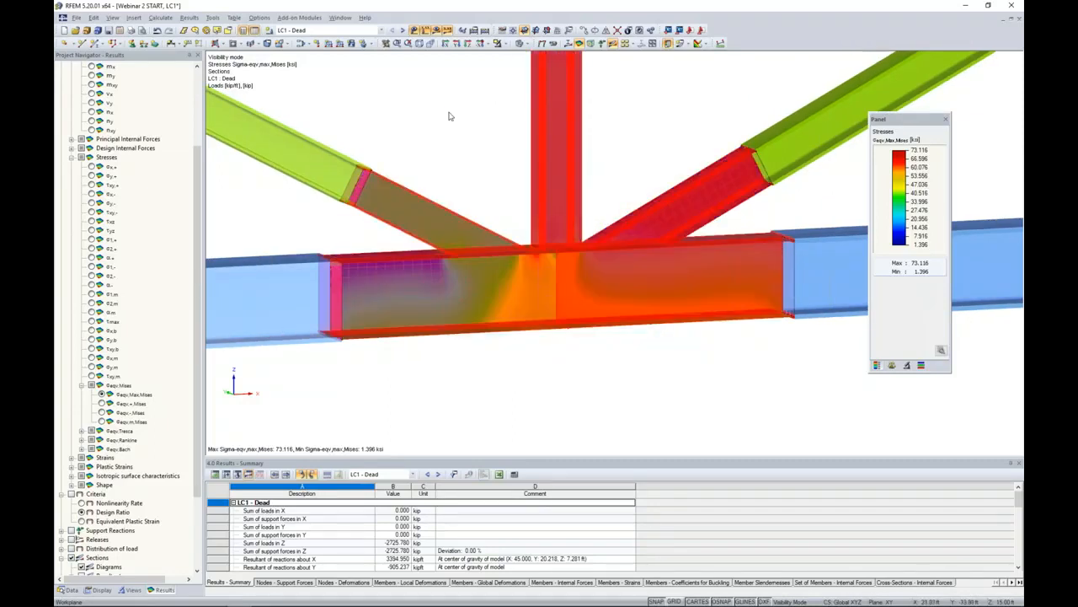
double_click(556, 148)
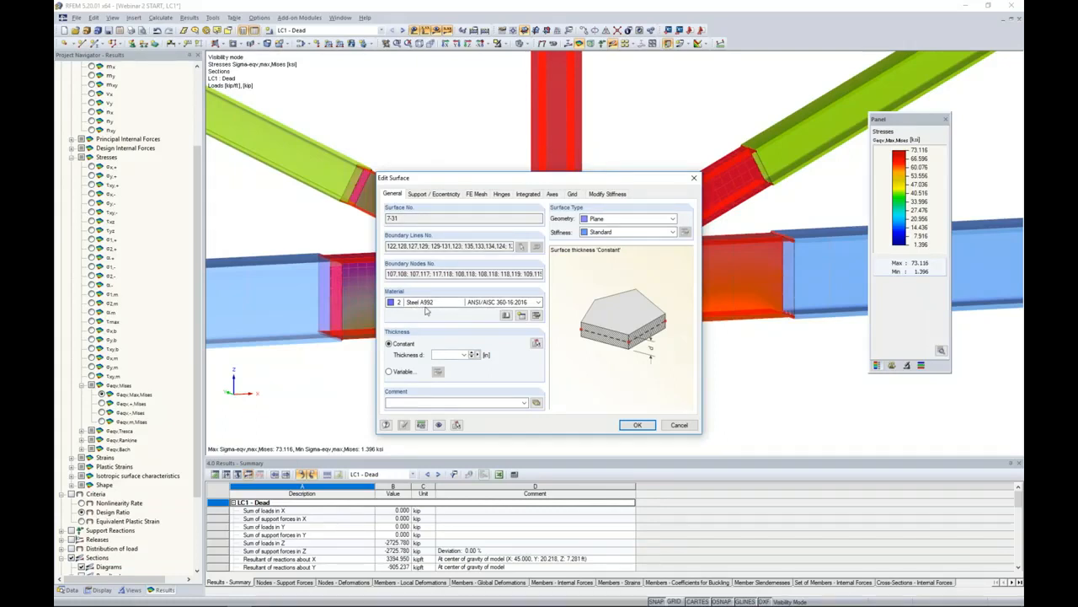
click(536, 316)
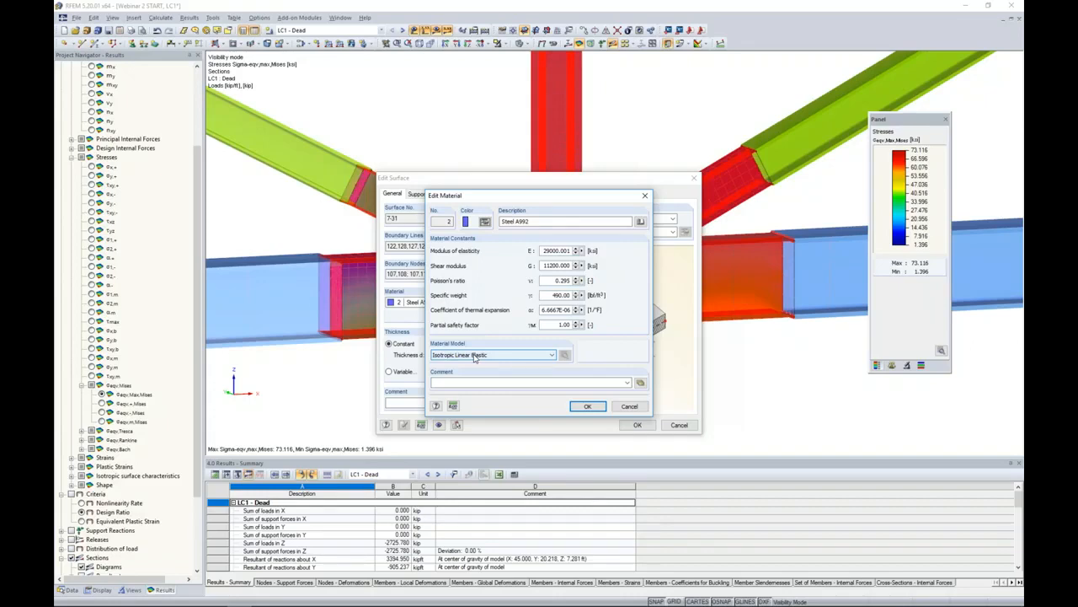
click(631, 405)
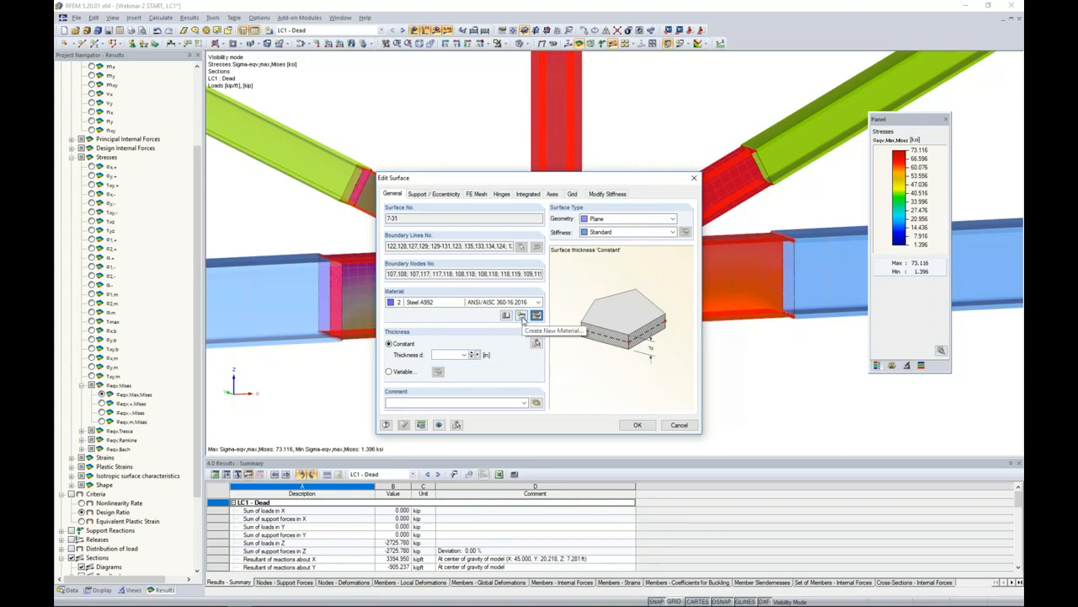
Start a new material for the selected surfaces and load Steel A992 (ANSI/AISC 360-16:2016) from the material library
click(522, 315)
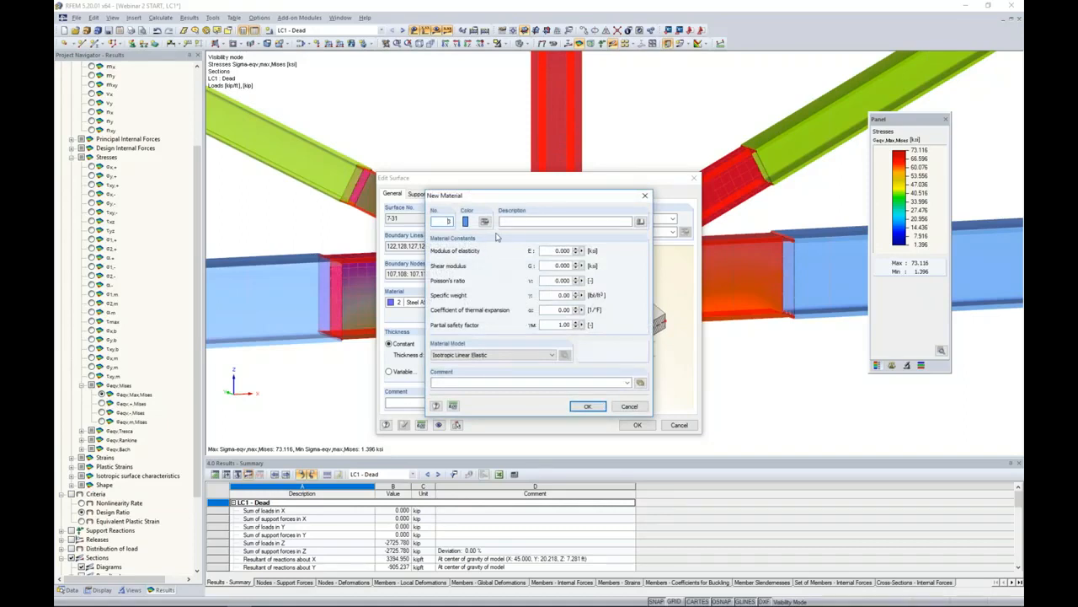
click(640, 222)
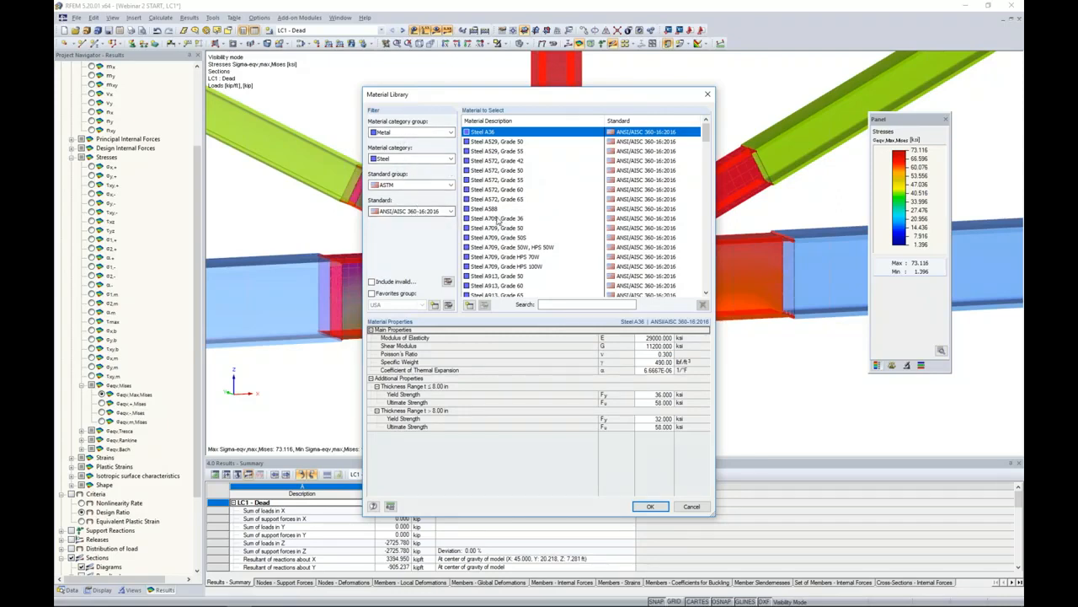
scroll(498, 221, down, 2)
click(492, 258)
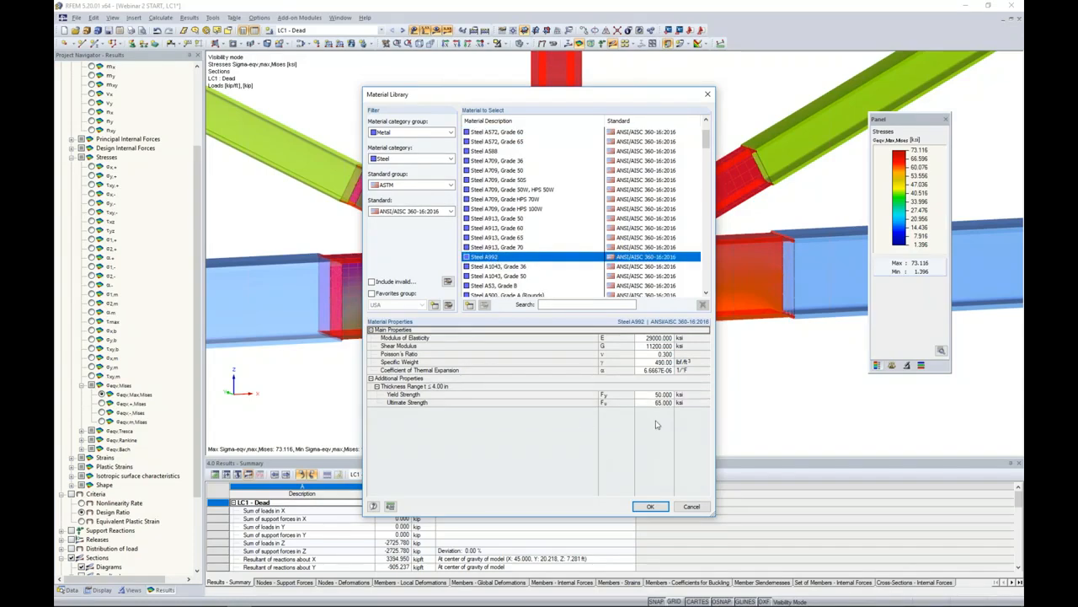
click(650, 506)
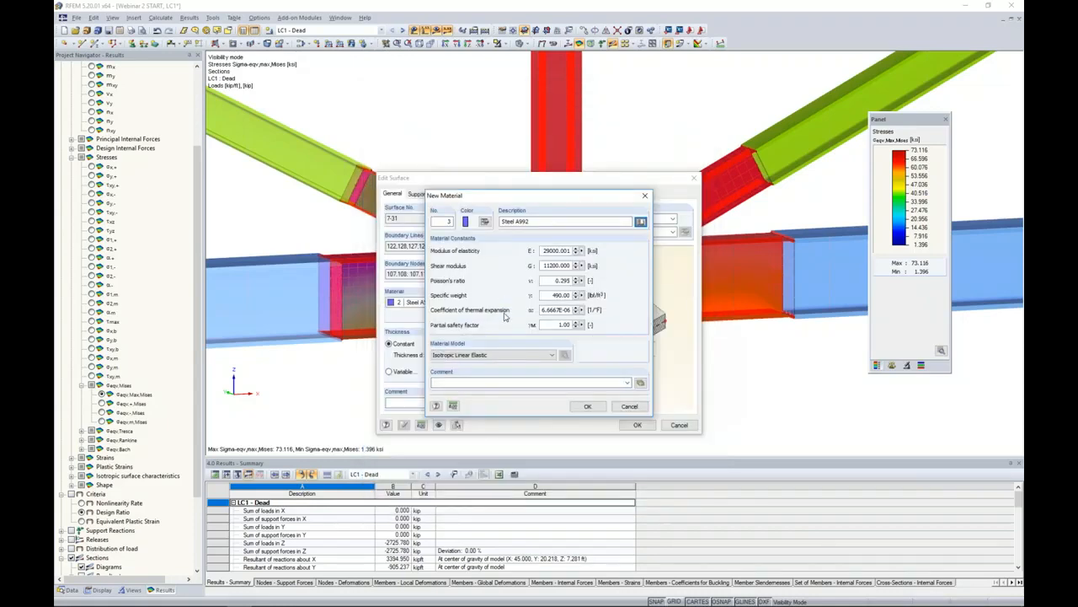
Give the new Steel A992 the Isotropic Plastic 2D/3D model with basic von Mises settings and apply it to the joint surfaces, deleting existing results
click(509, 354)
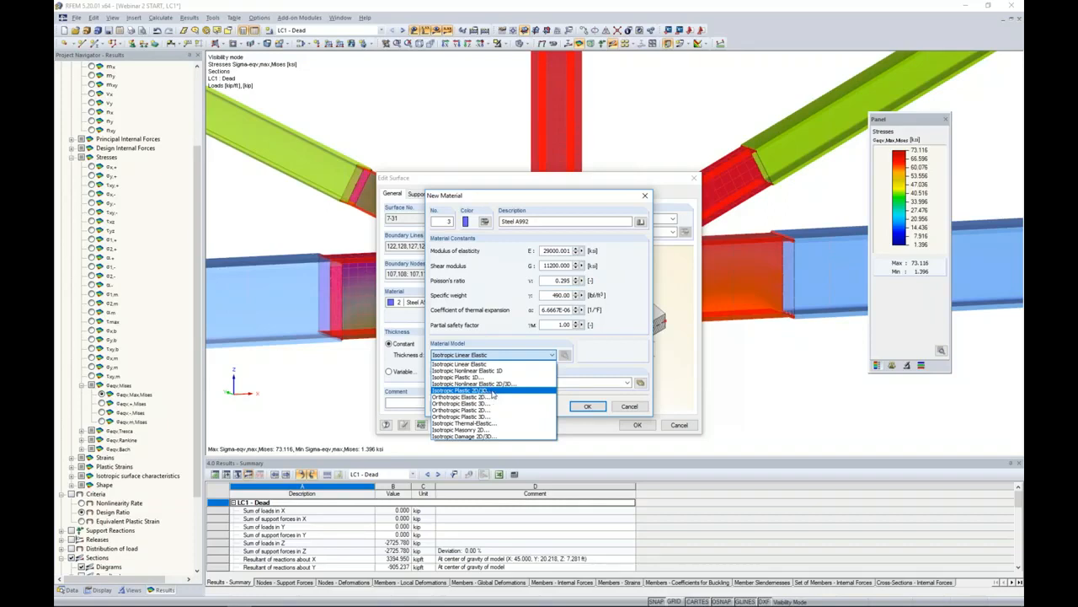
click(493, 391)
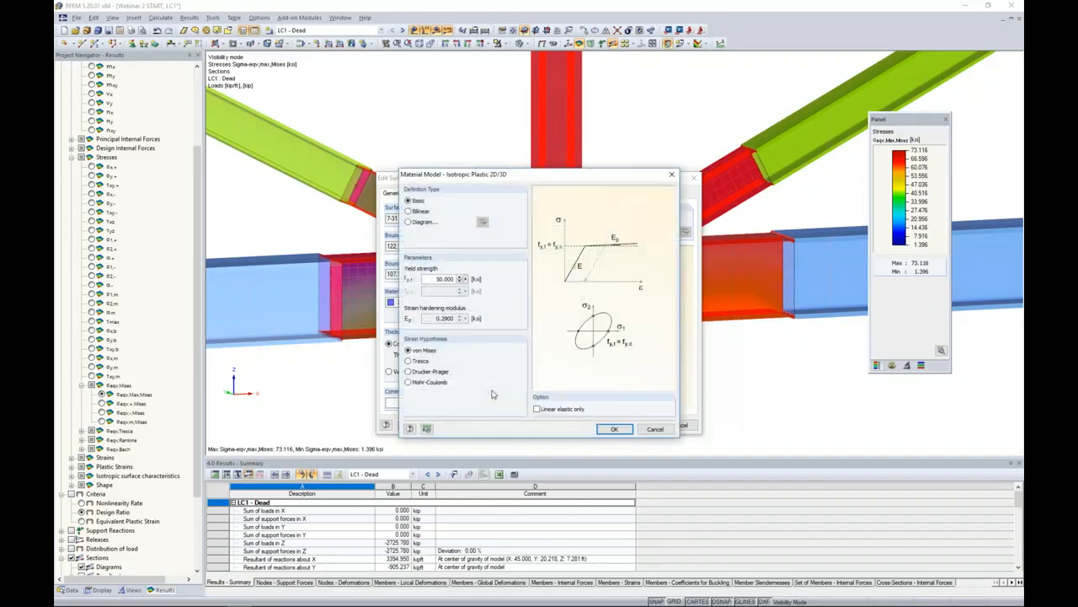
drag(525, 175, 619, 182)
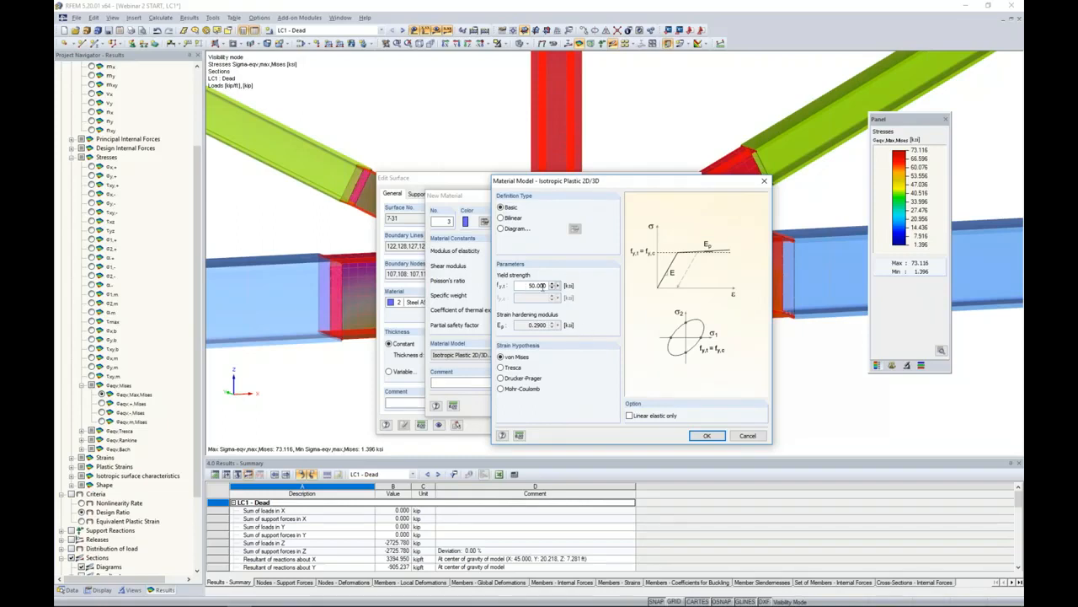
click(707, 435)
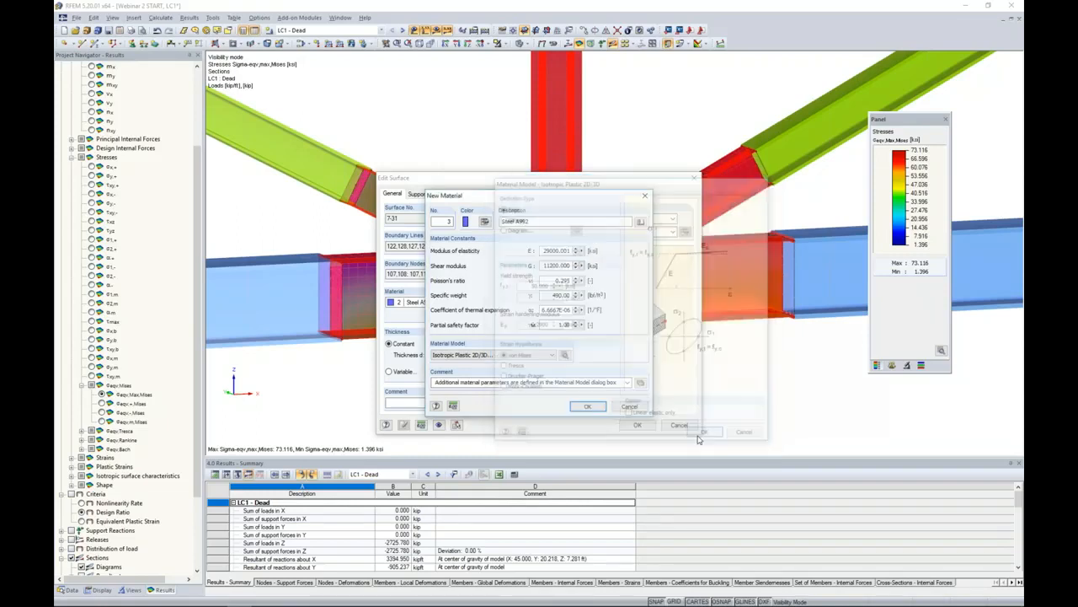
click(596, 408)
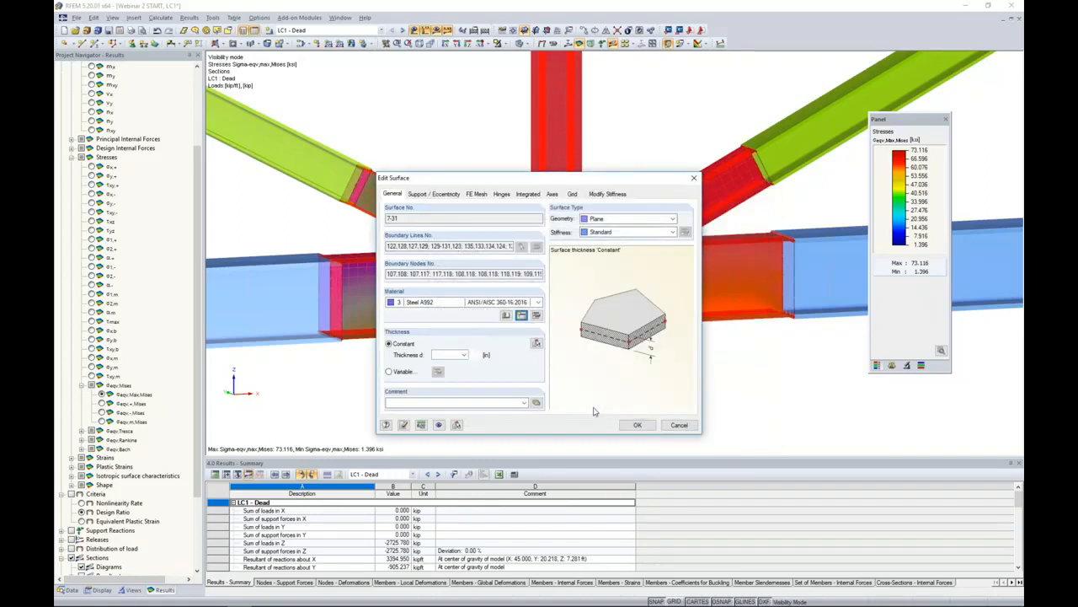
click(630, 427)
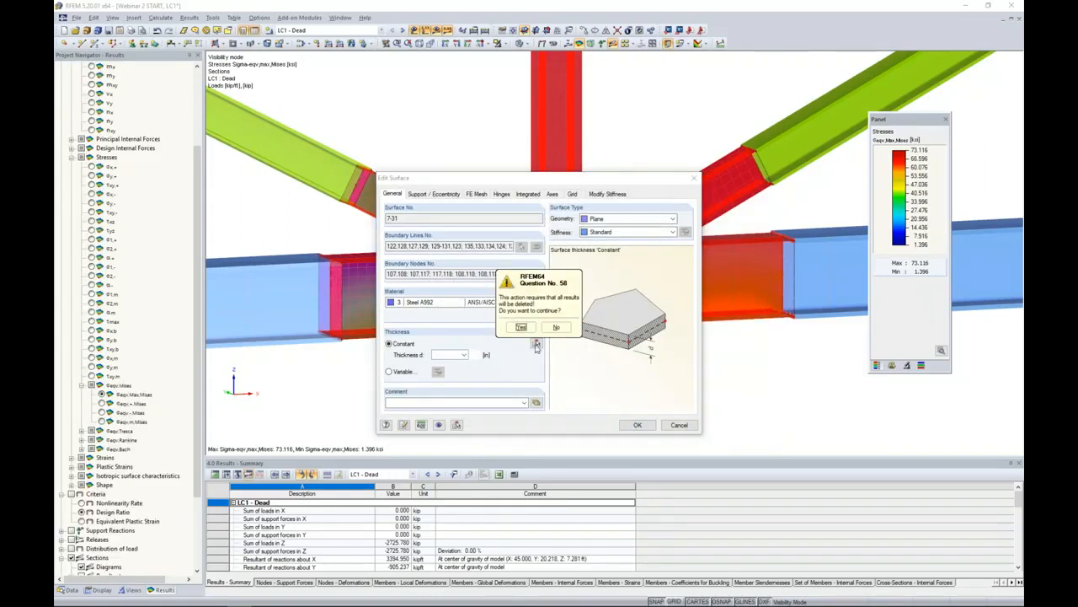
click(521, 327)
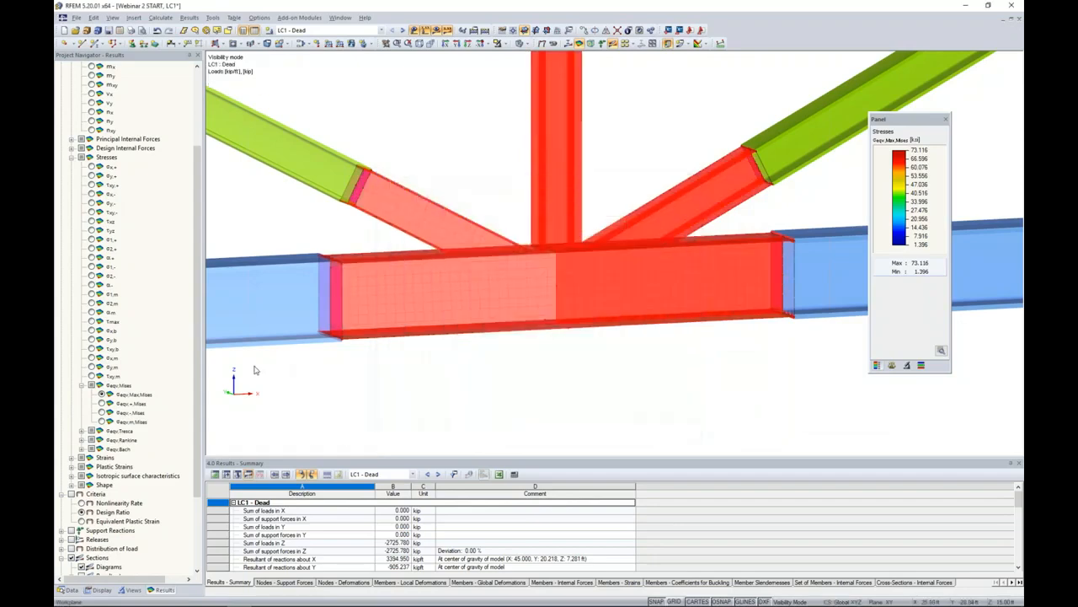
Check which members and surfaces use each of the two Steel A992 materials by highlighting their assigned objects in the truss
click(71, 590)
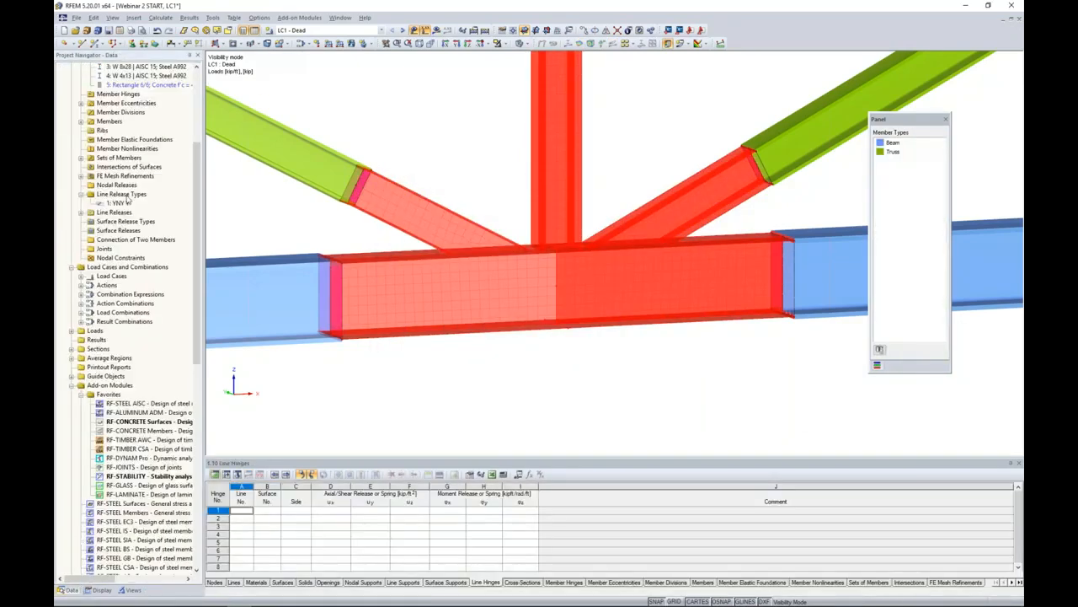
click(81, 203)
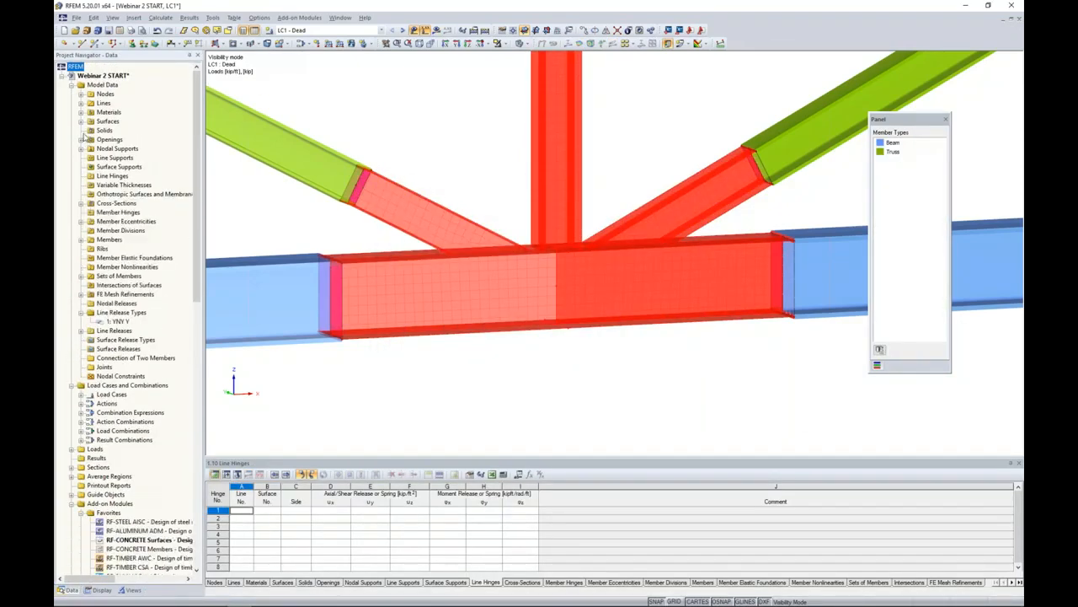
click(81, 112)
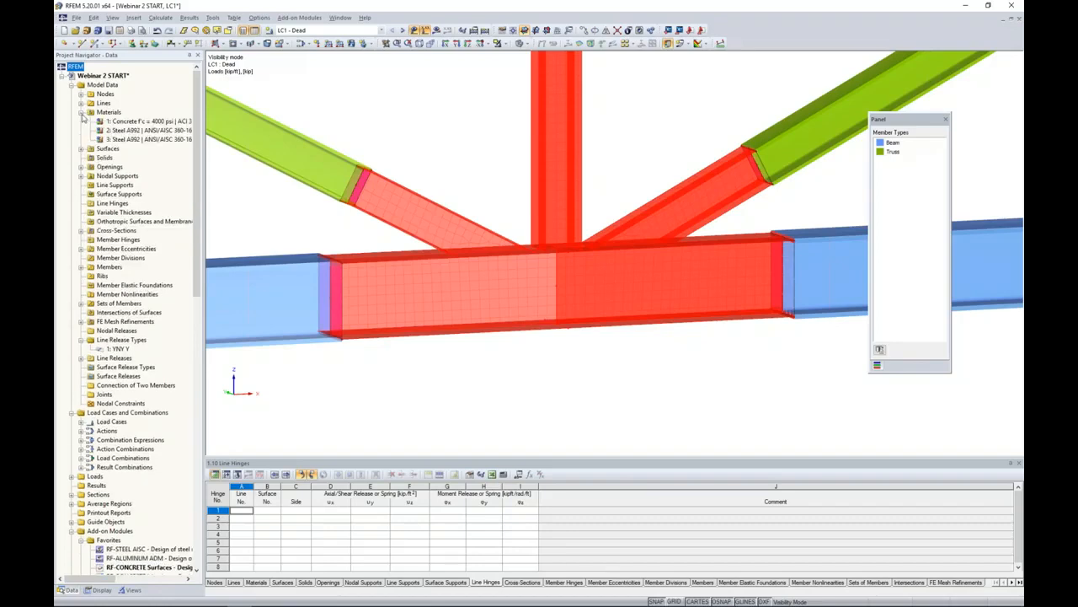
click(126, 130)
scroll(460, 179, down, 2)
scroll(460, 180, down, 3)
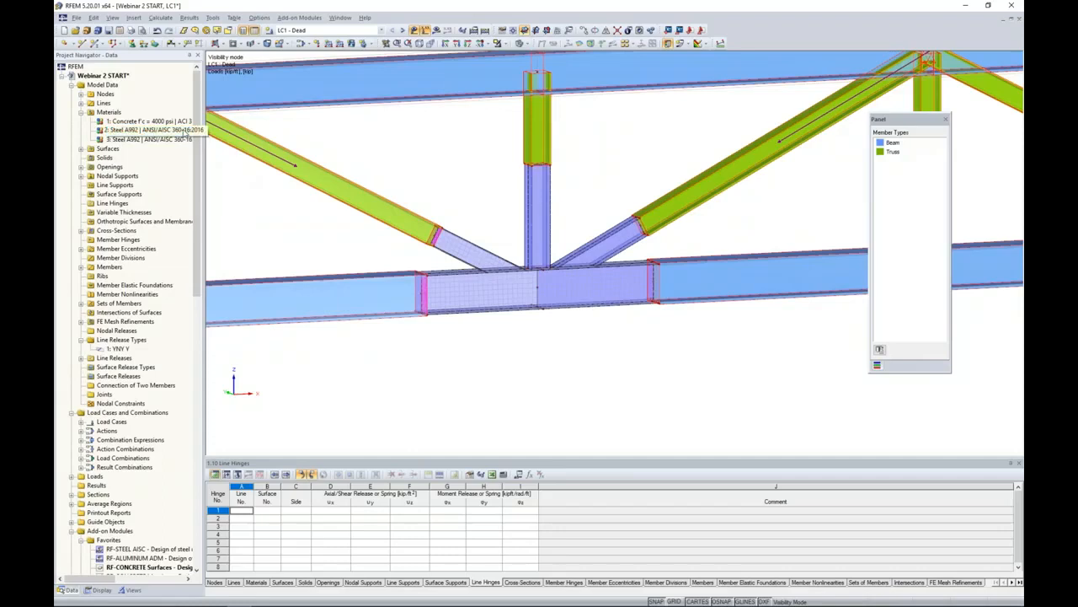
scroll(332, 224, down, 4)
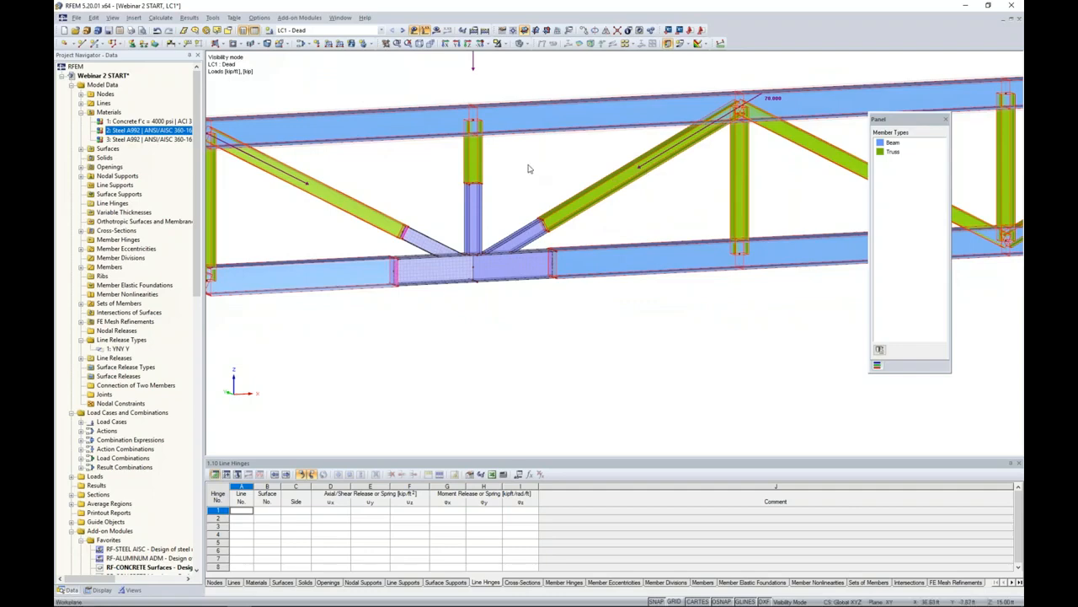
scroll(356, 251, down, 1)
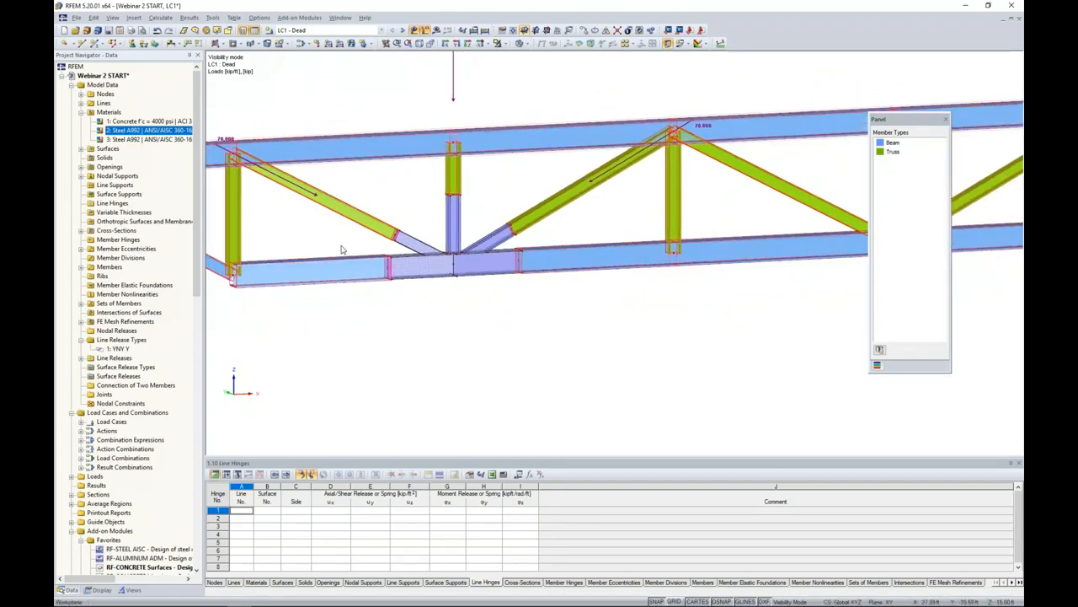
middle_drag(342, 246, 385, 257)
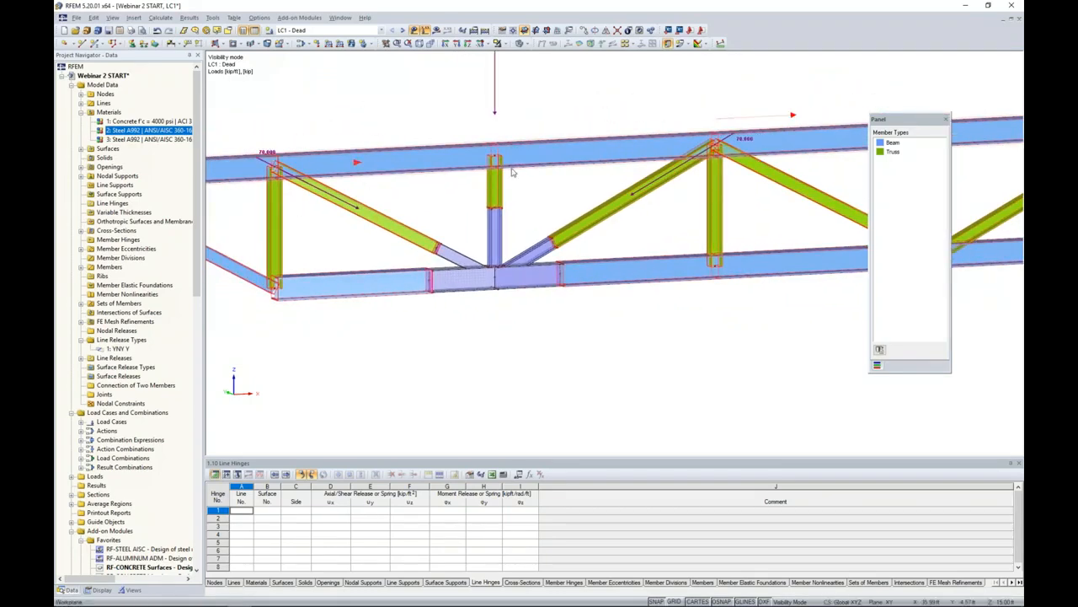
click(176, 140)
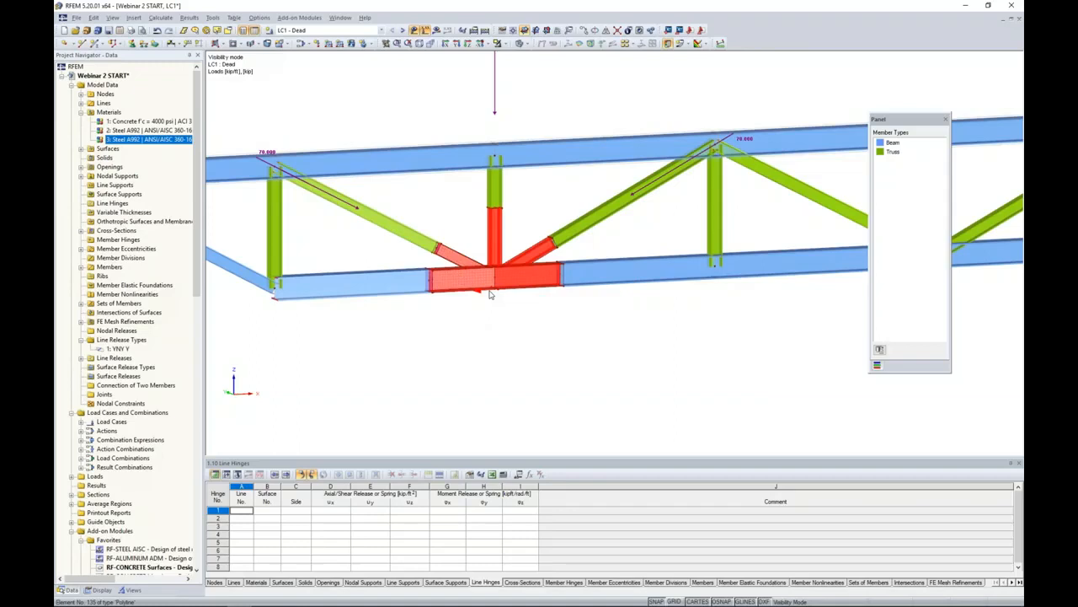
click(474, 266)
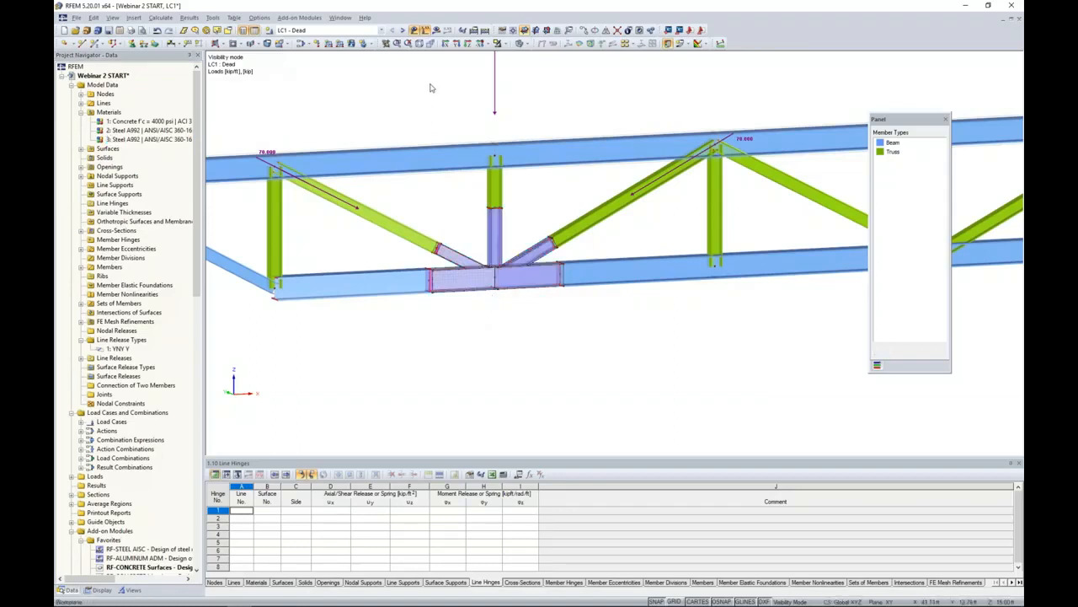
Calculate LC1 with the plastic material and examine the maximum von Mises stress distribution on the joint surfaces up close
click(437, 31)
click(521, 323)
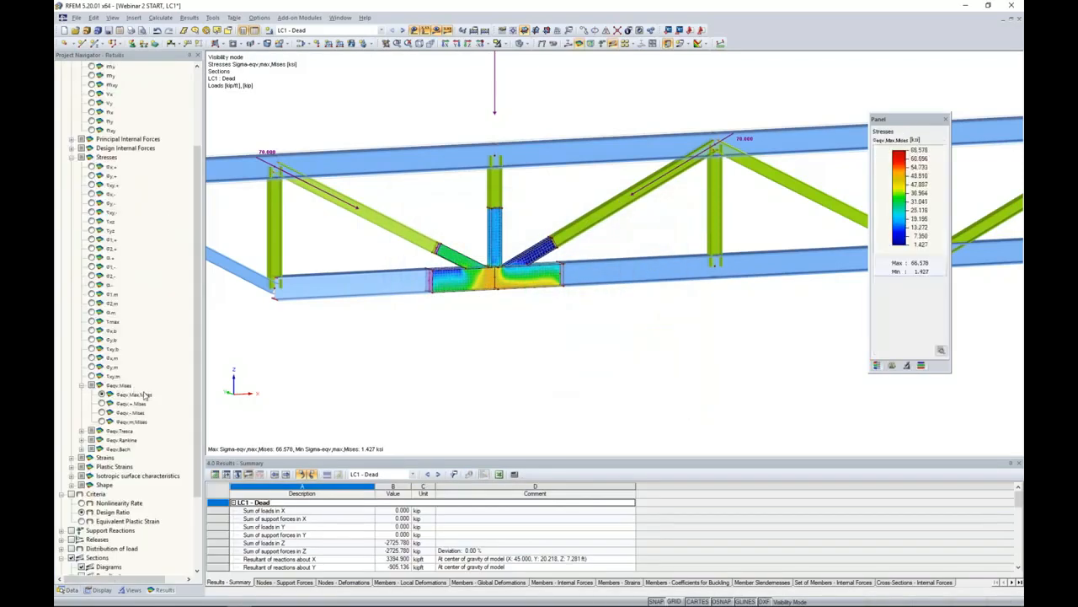
scroll(505, 341, up, 5)
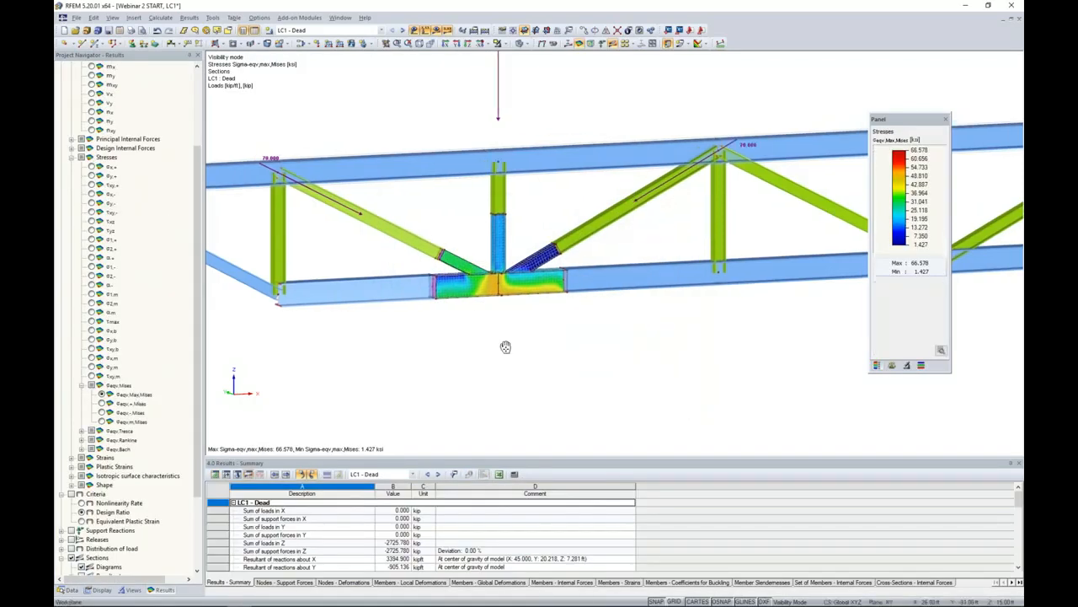
scroll(519, 322, up, 2)
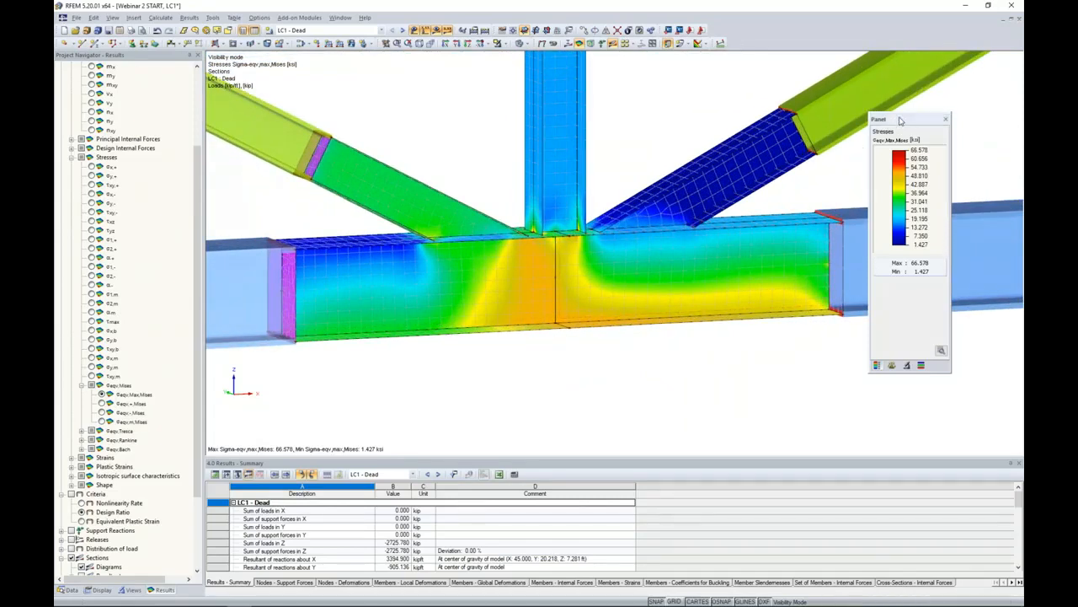
drag(898, 125, 868, 136)
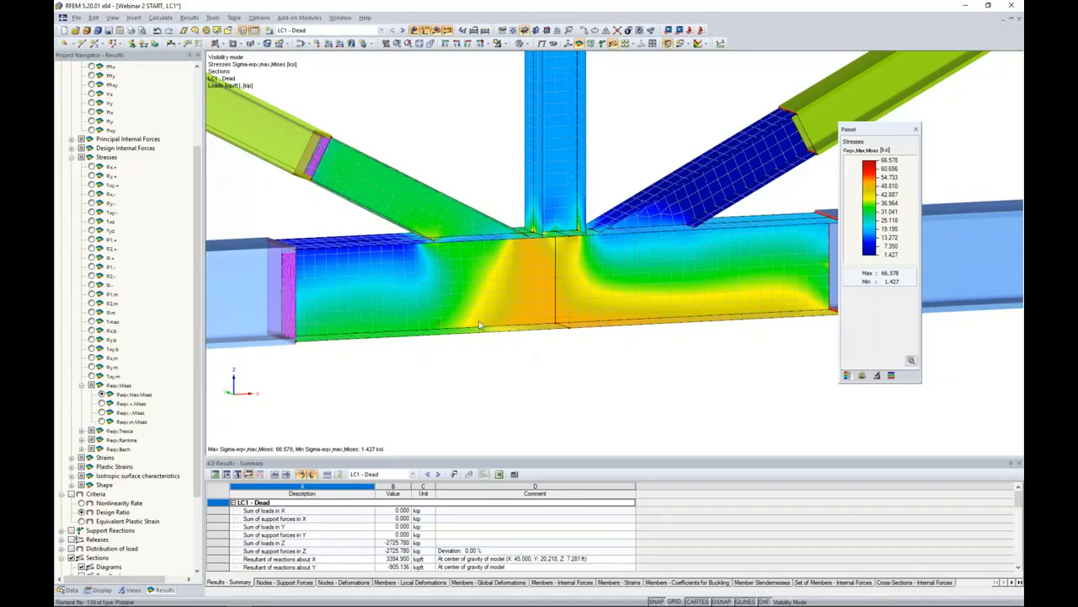
scroll(500, 315, up, 1)
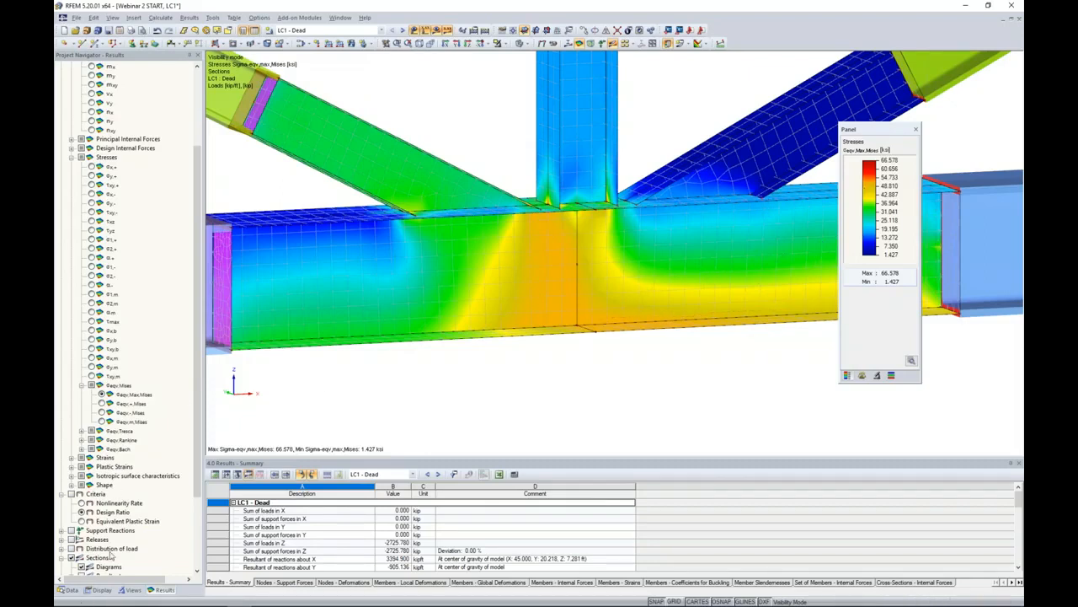
Set the distribution of internal forces and stresses on surfaces to Constant on Elements
click(100, 590)
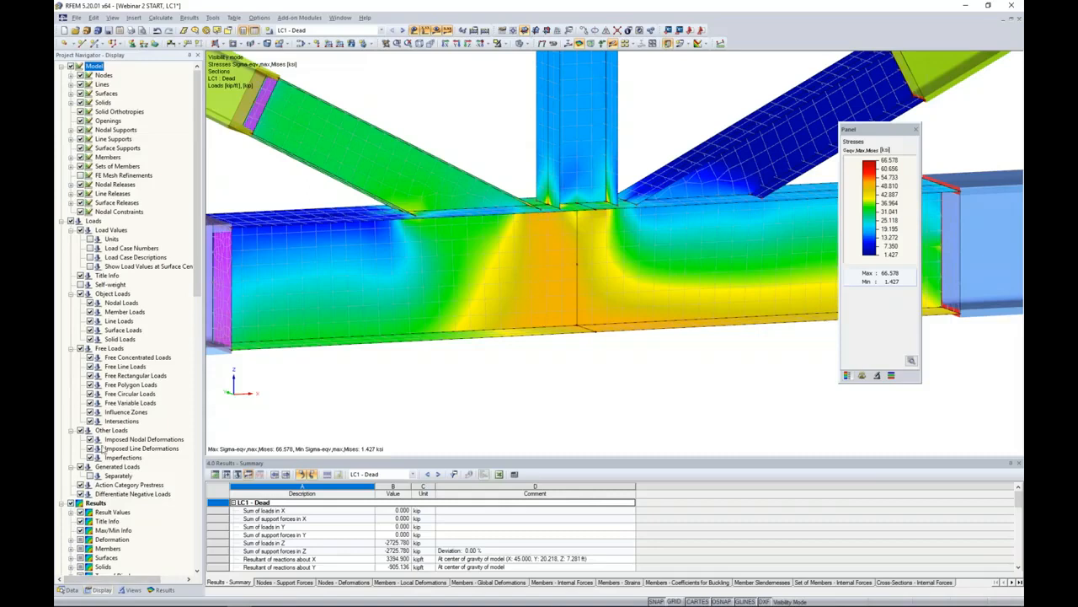
scroll(114, 386, down, 3)
scroll(114, 386, down, 6)
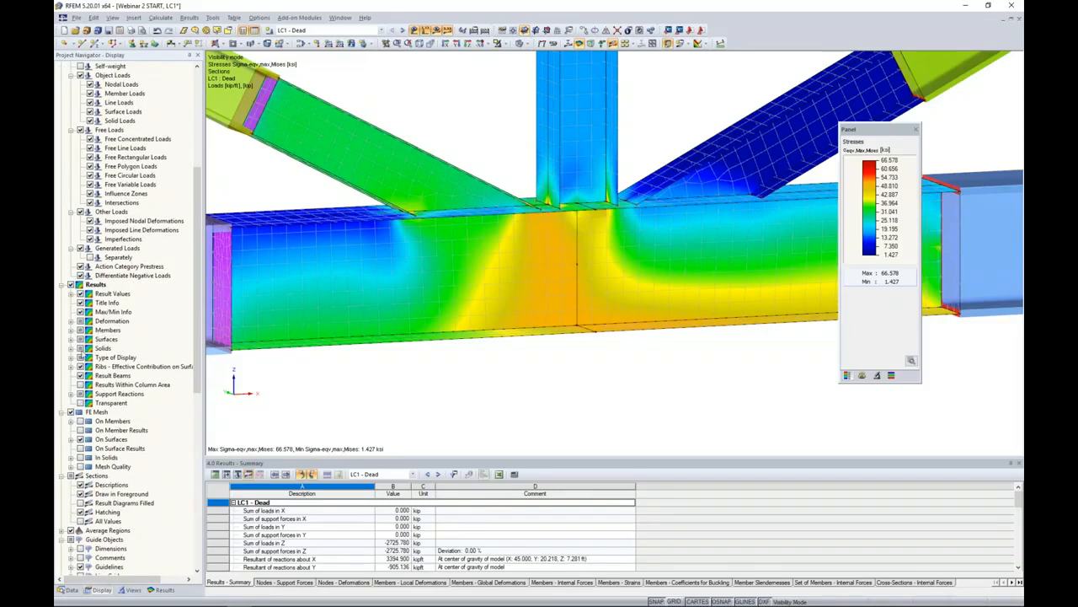
click(75, 340)
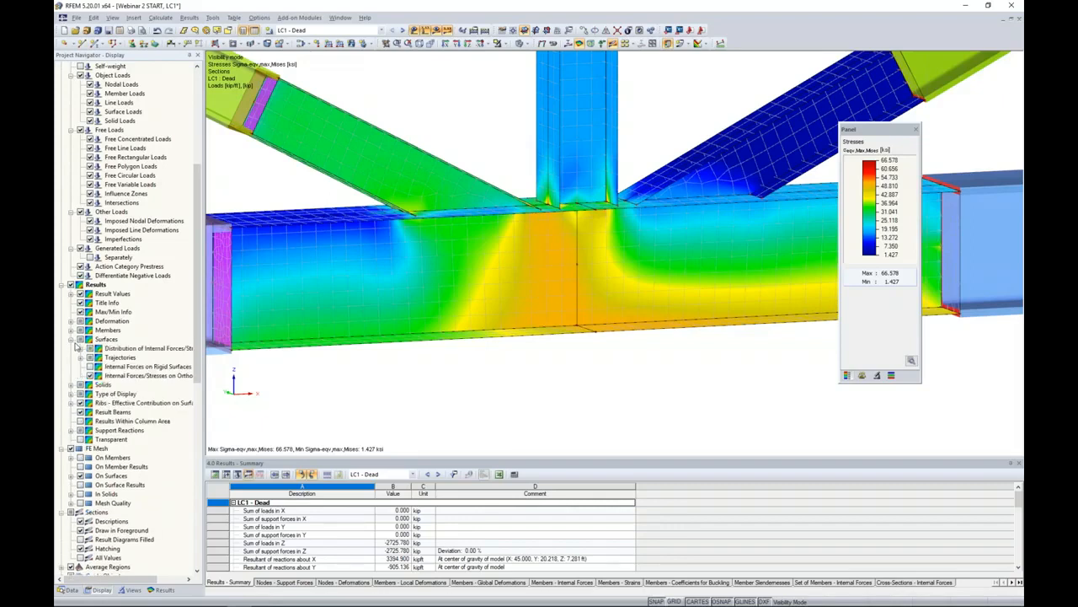
click(80, 349)
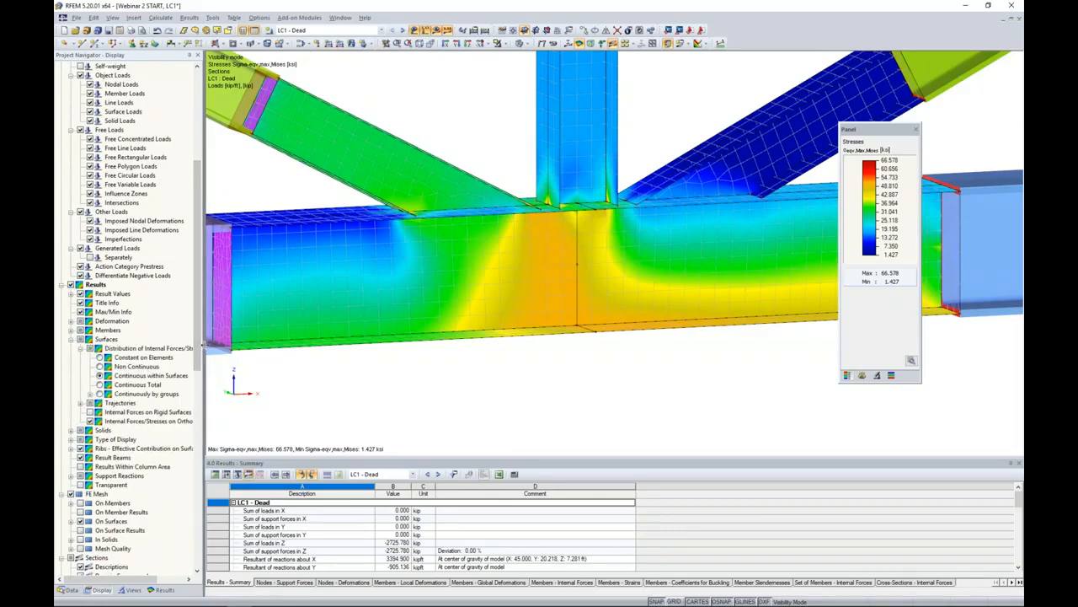
drag(202, 342, 240, 341)
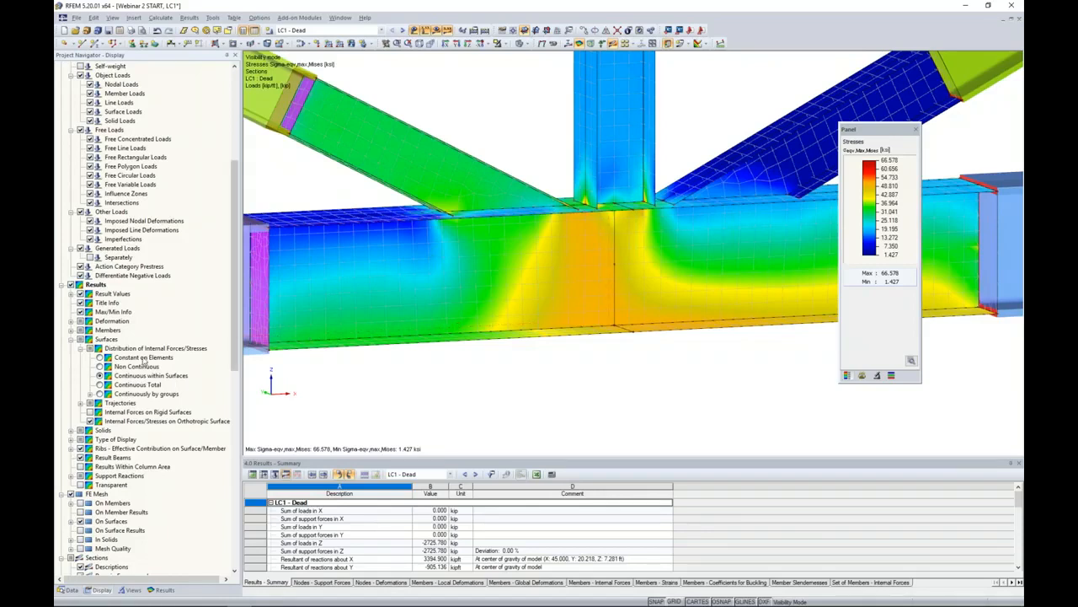
click(100, 358)
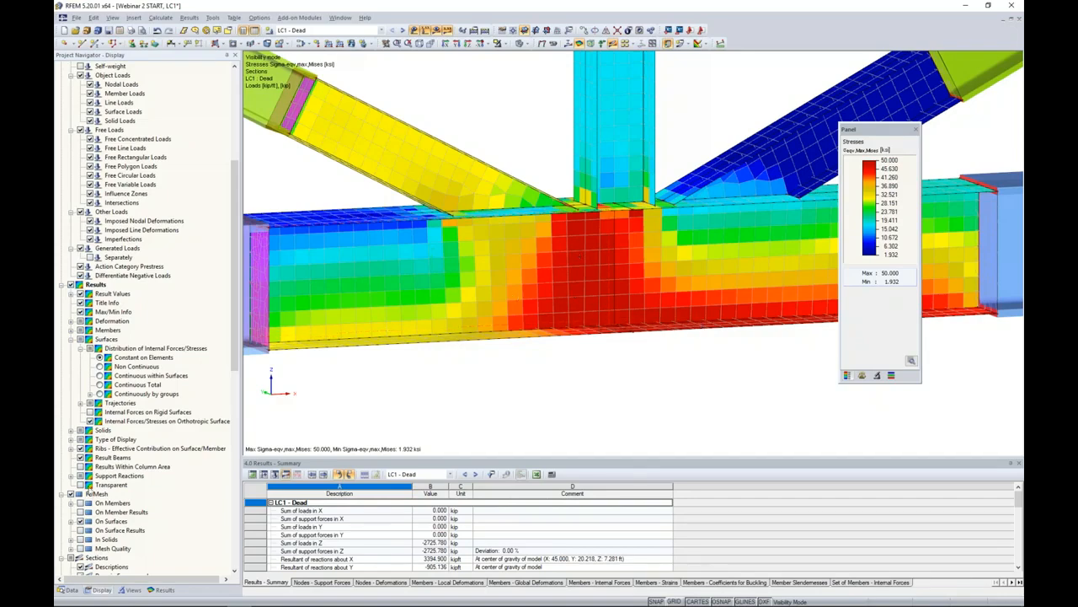
Display the Nonlinearity Rate criterion and the Design Ratio on the joint surfaces and examine the yielded zone in the chord web
click(162, 589)
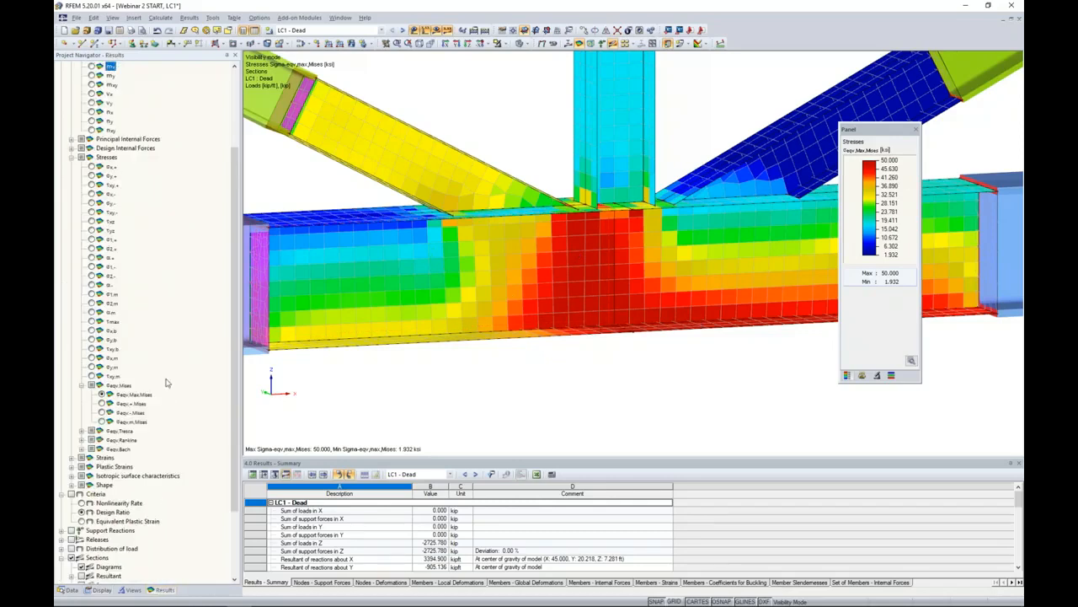
scroll(136, 389, down, 3)
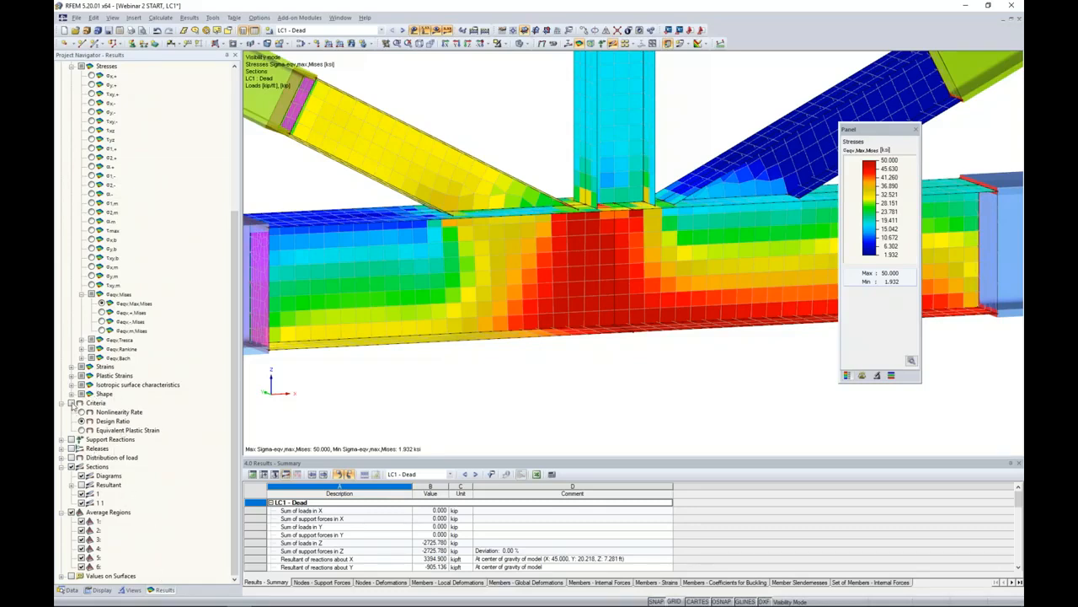
click(81, 411)
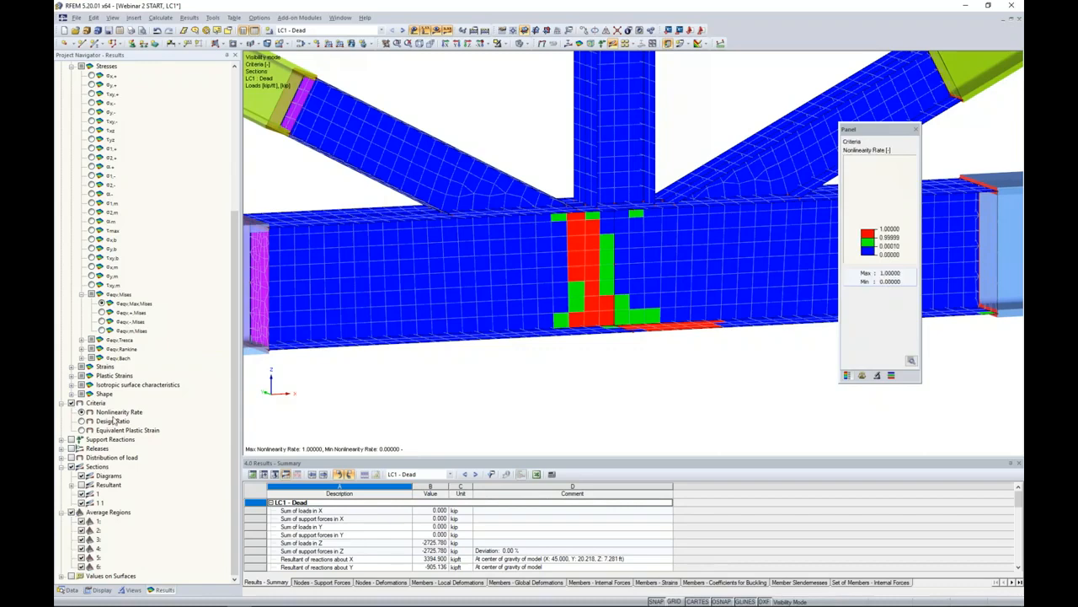
scroll(596, 312, up, 2)
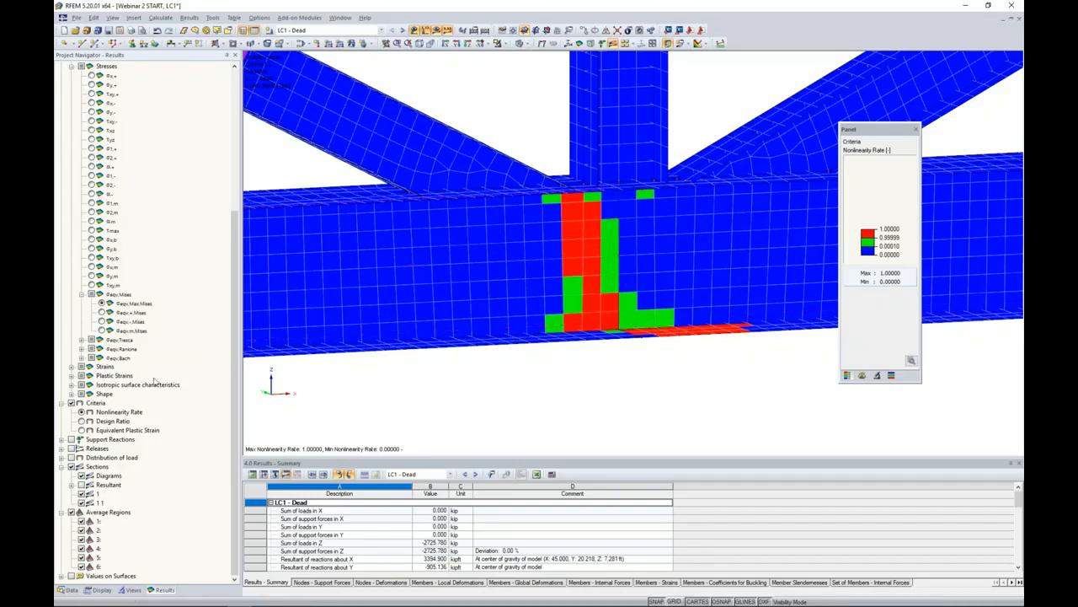
click(82, 420)
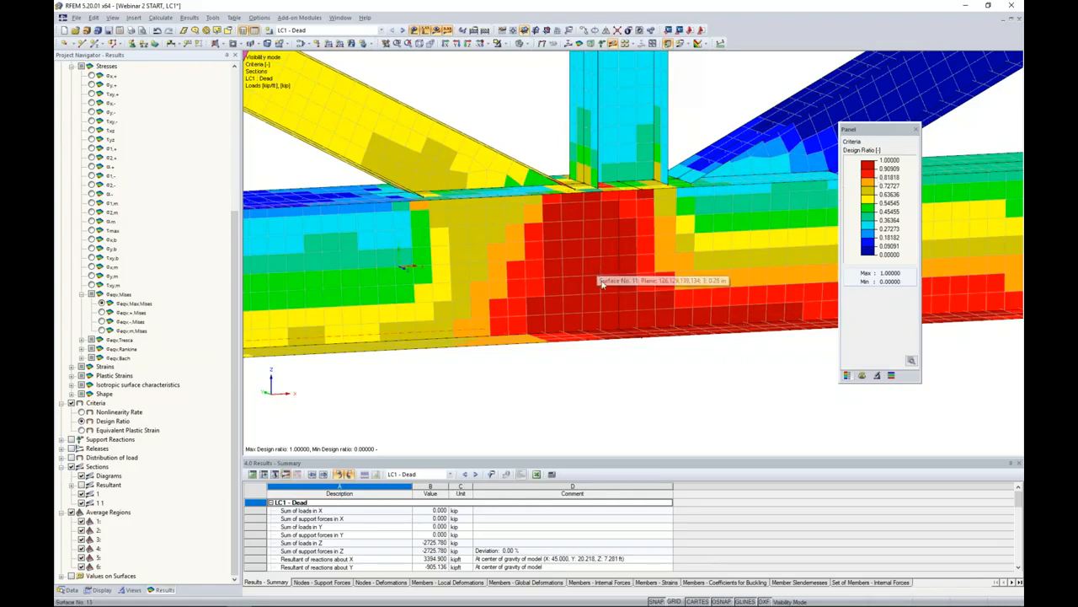
scroll(602, 284, down, 3)
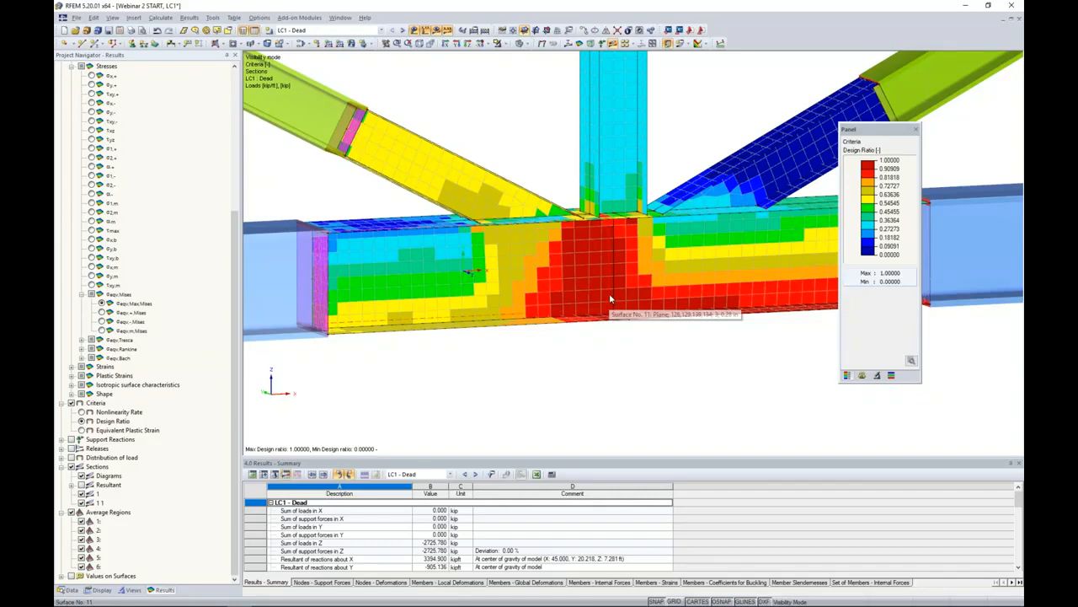
Switch to the running PowerPoint slide show and advance to the More Information slide
key(super+Tab)
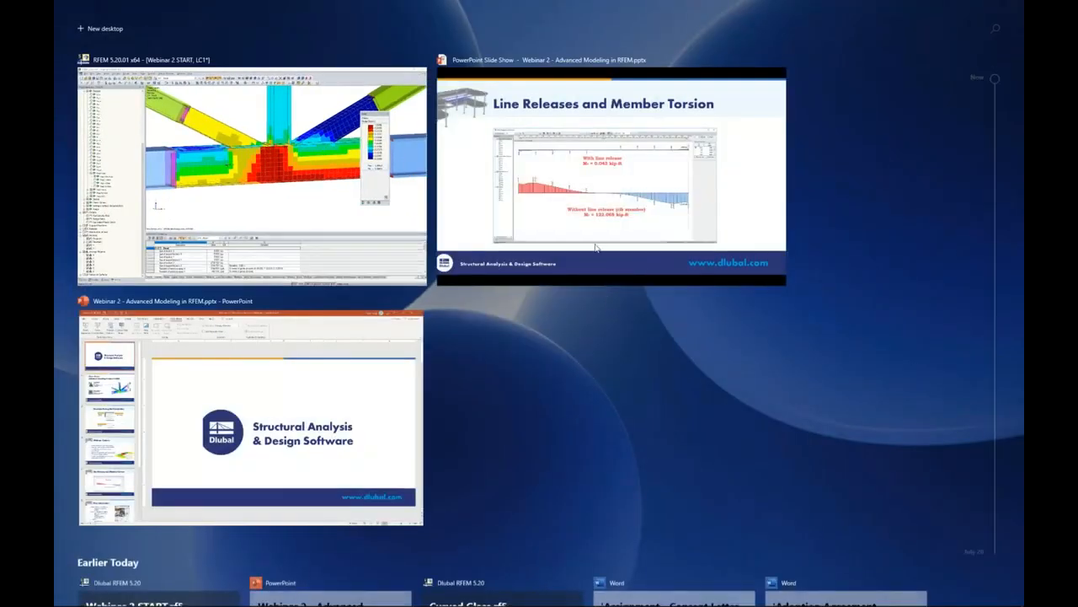
click(583, 213)
key(Right)
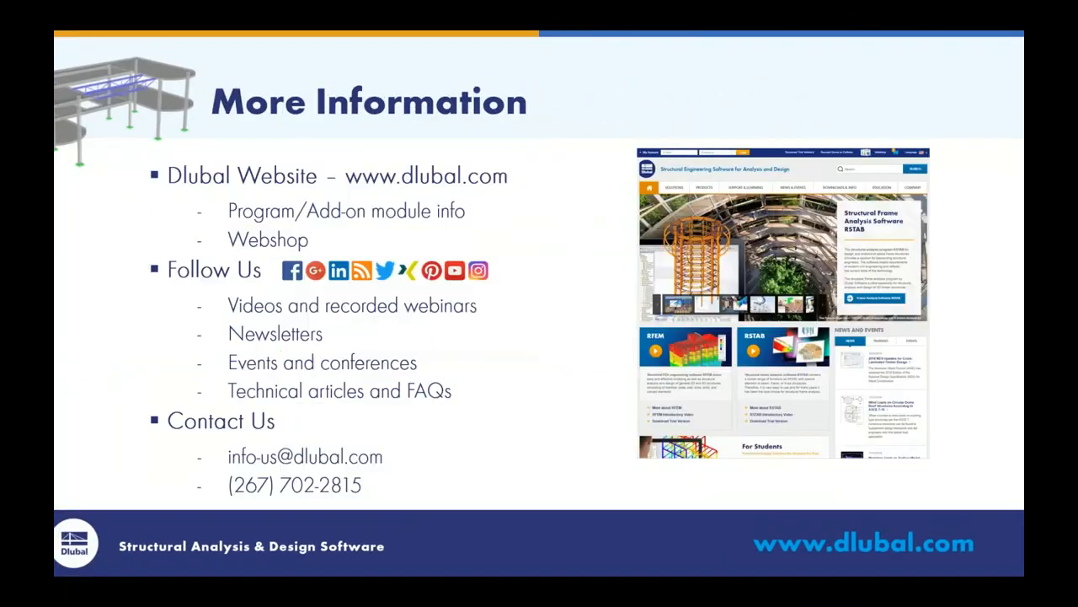